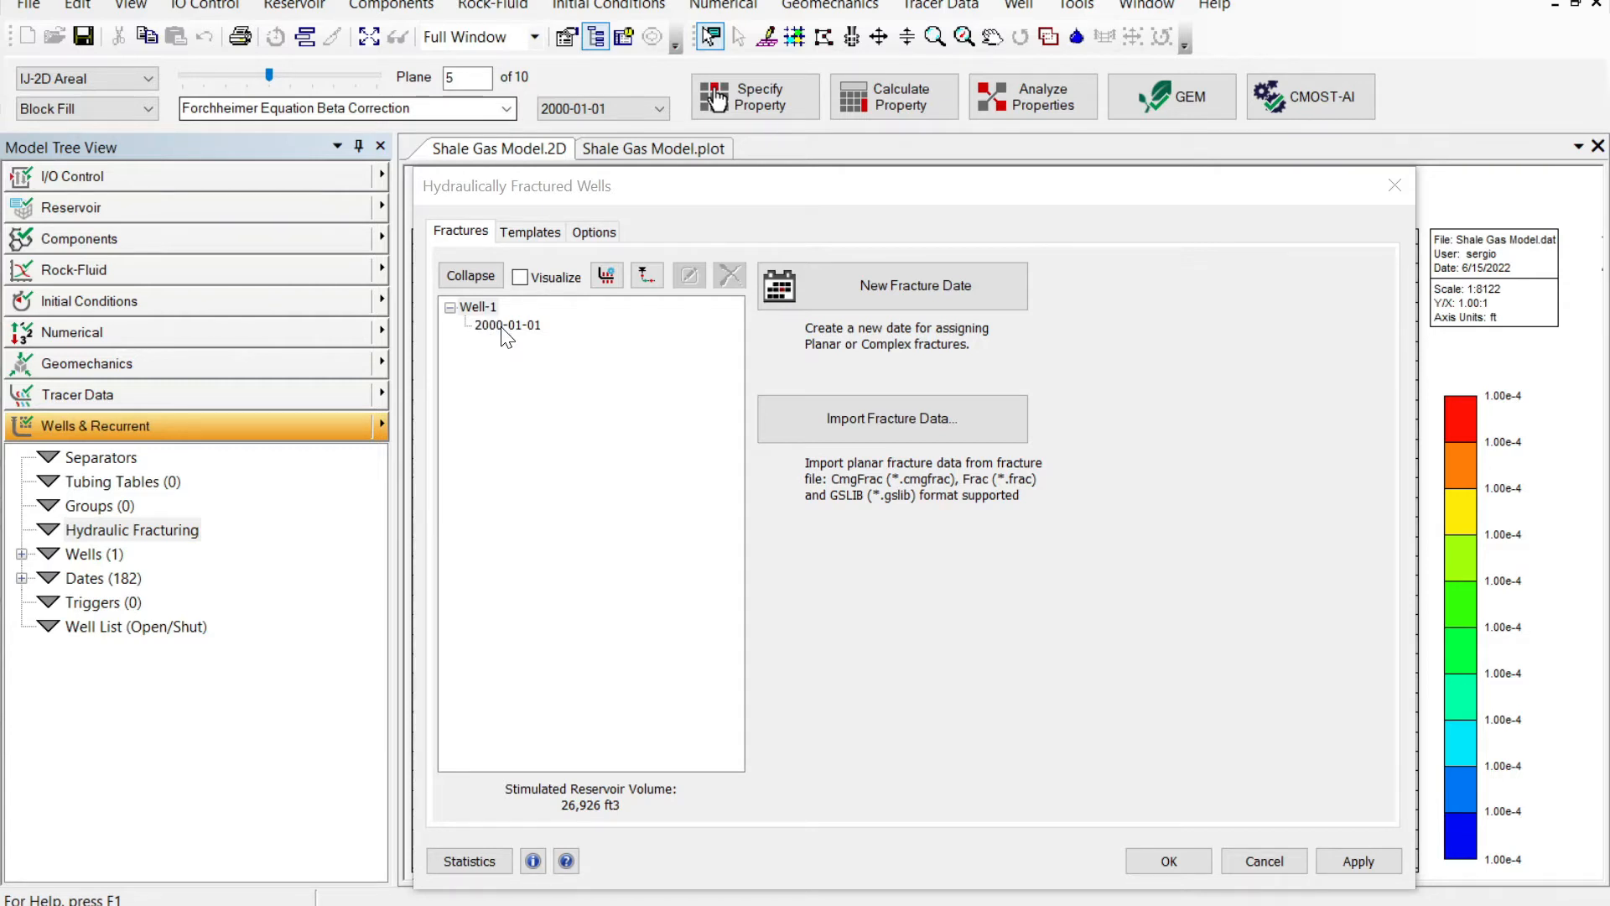
Set the non-Darcy flow correlation option for the hydraulically fractured wells to General Correlation and apply it
left_click(507, 326)
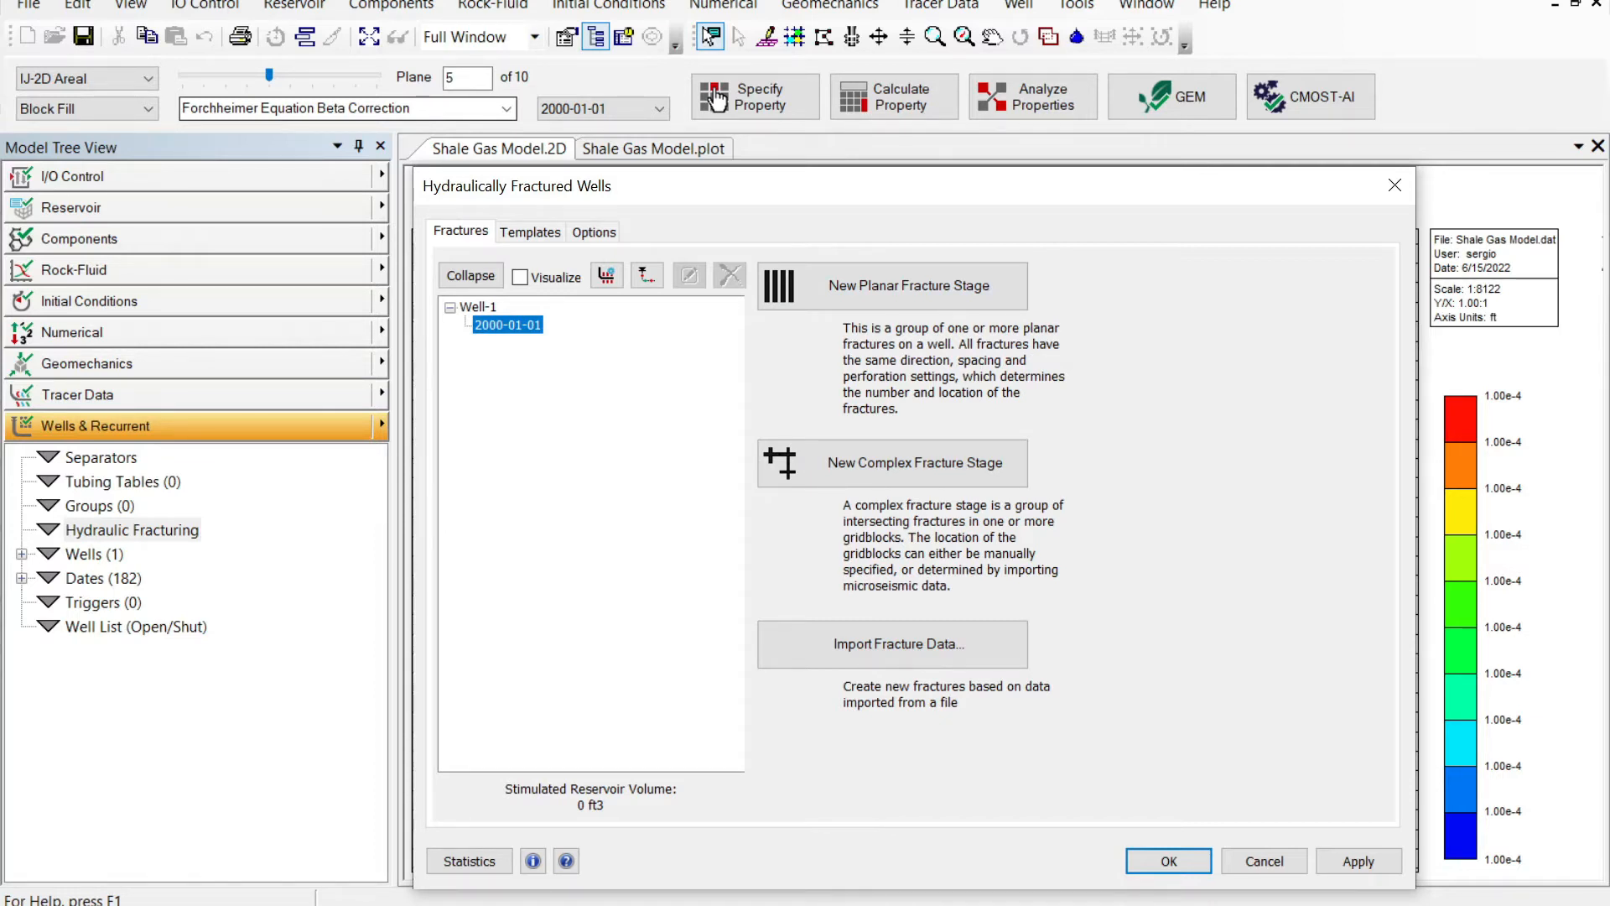
left_click(595, 235)
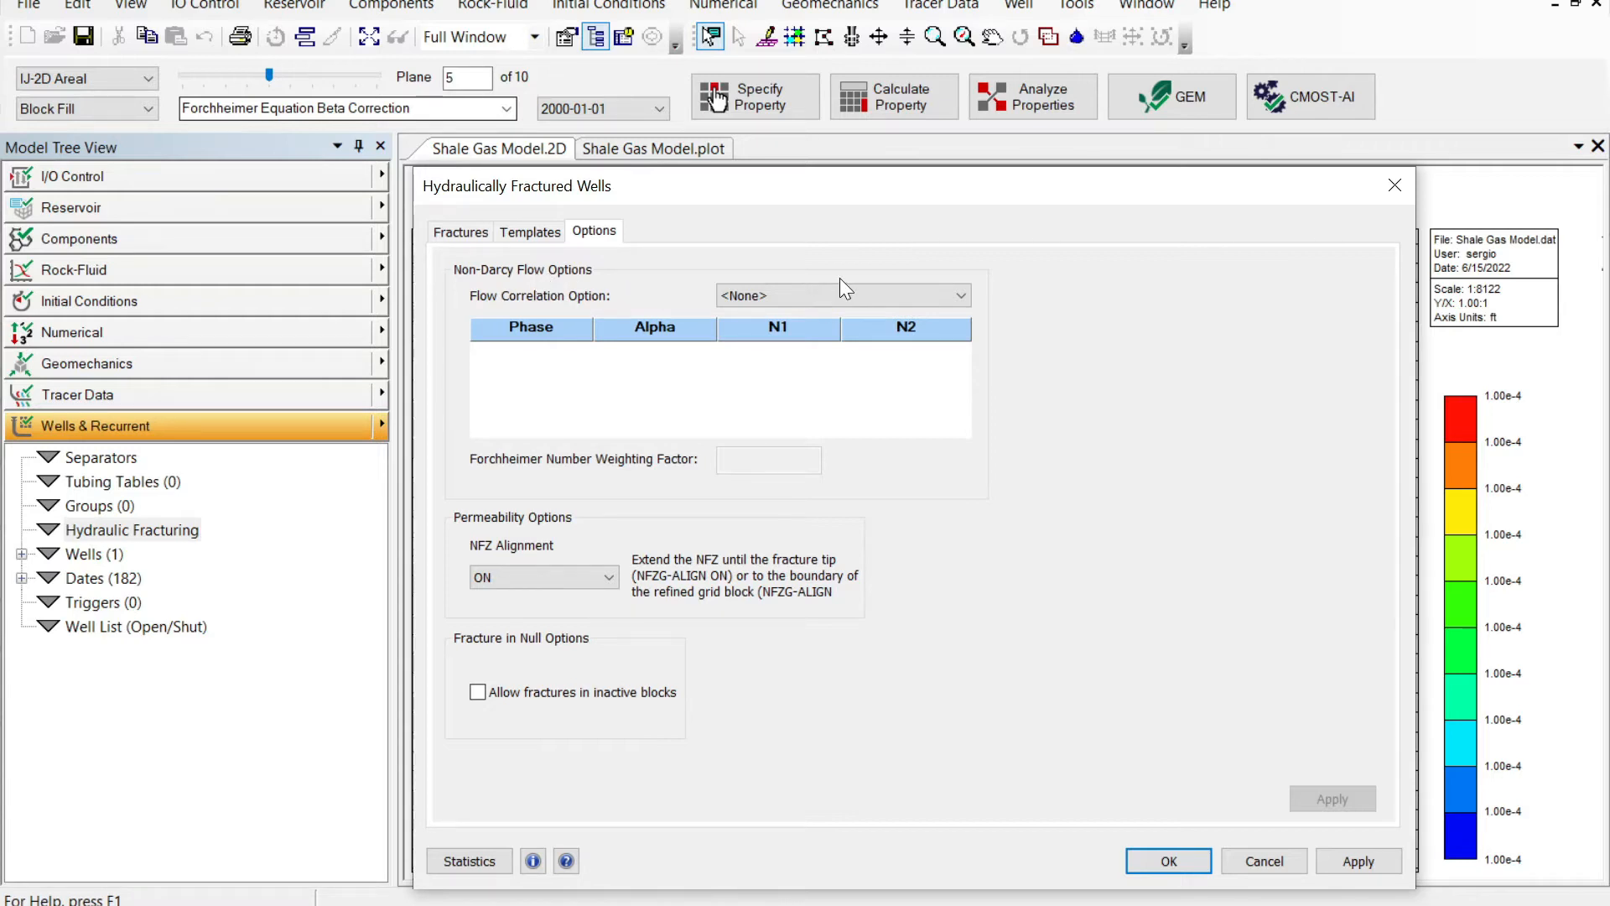
left_click(772, 300)
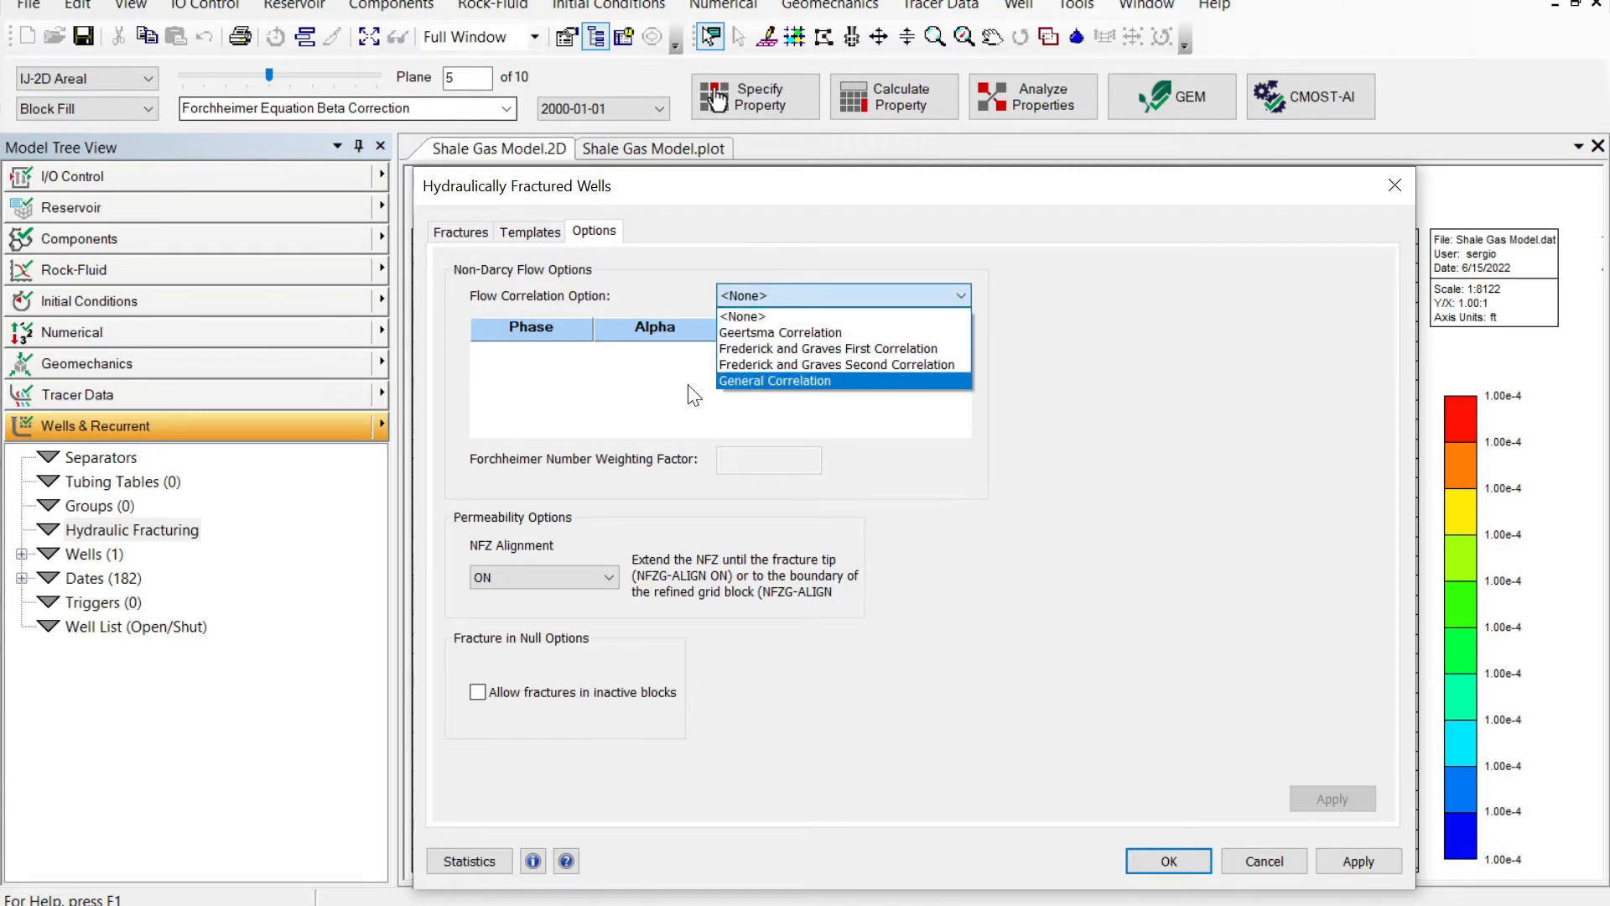
left_click(761, 380)
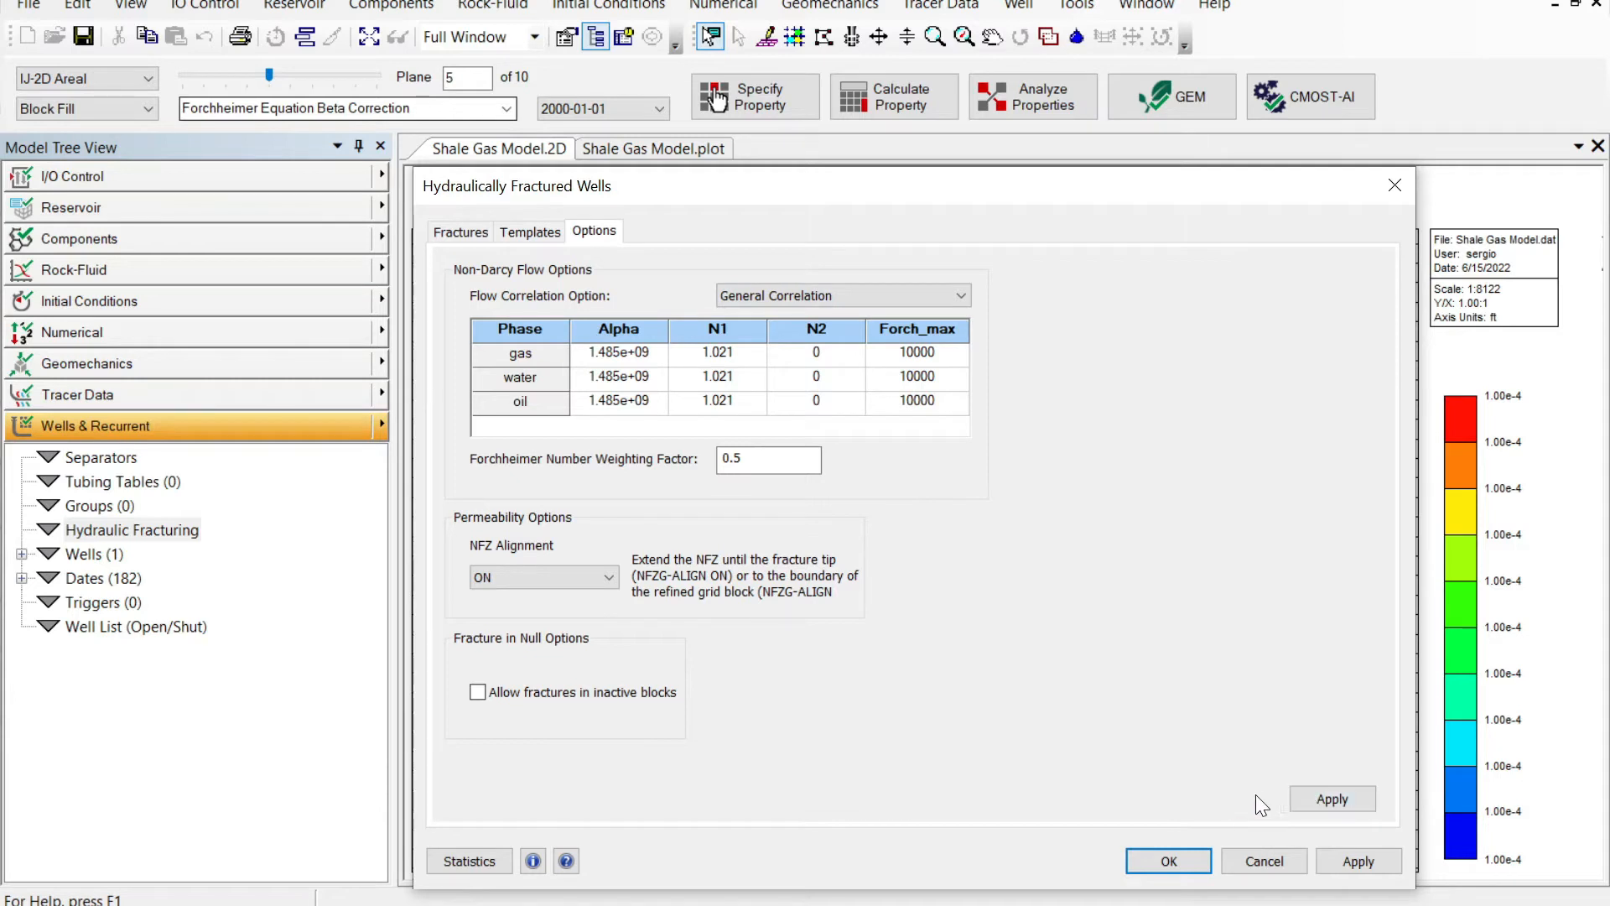
left_click(1312, 792)
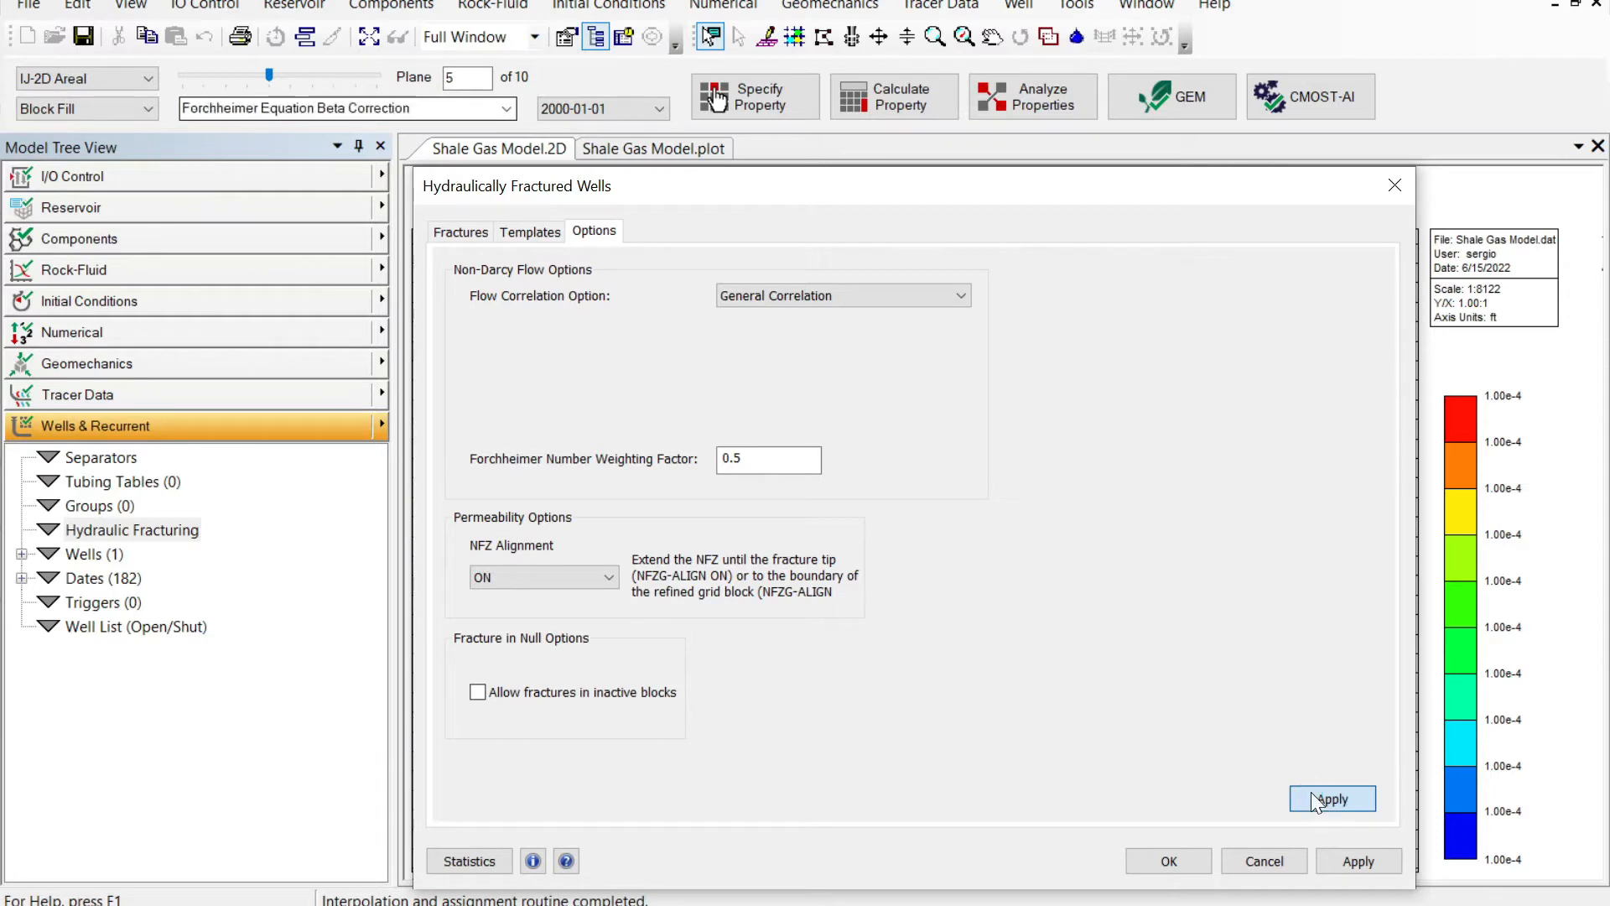
left_click(1310, 791)
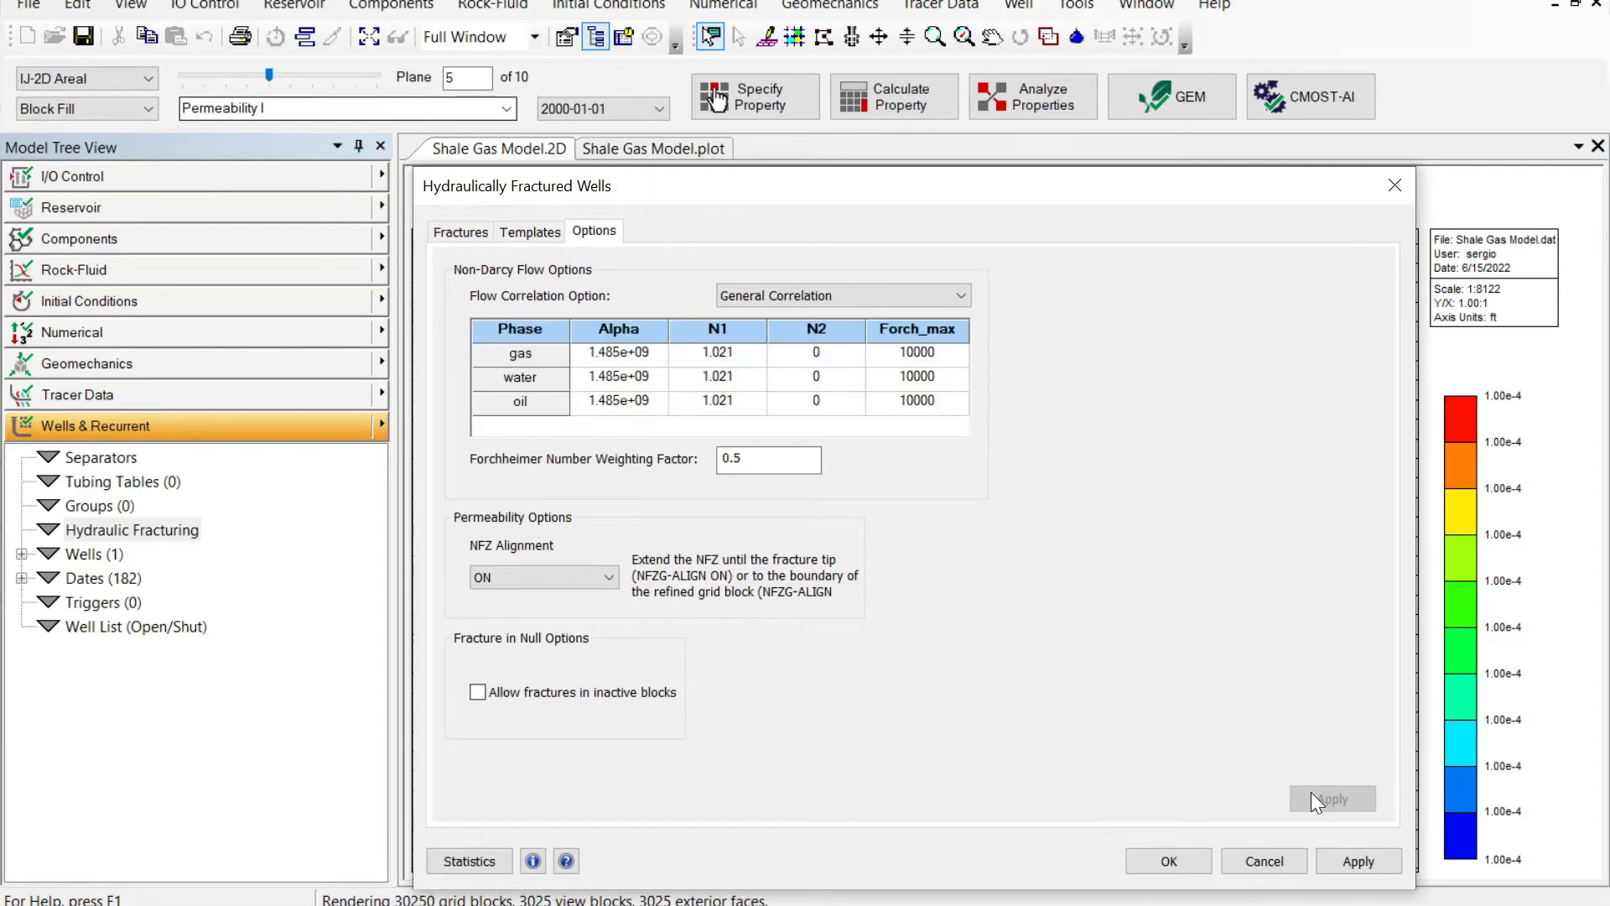
Add a new planar fracture stage to Well-1 at 2000-01-01 and open its fracture template for editing
left_click(458, 233)
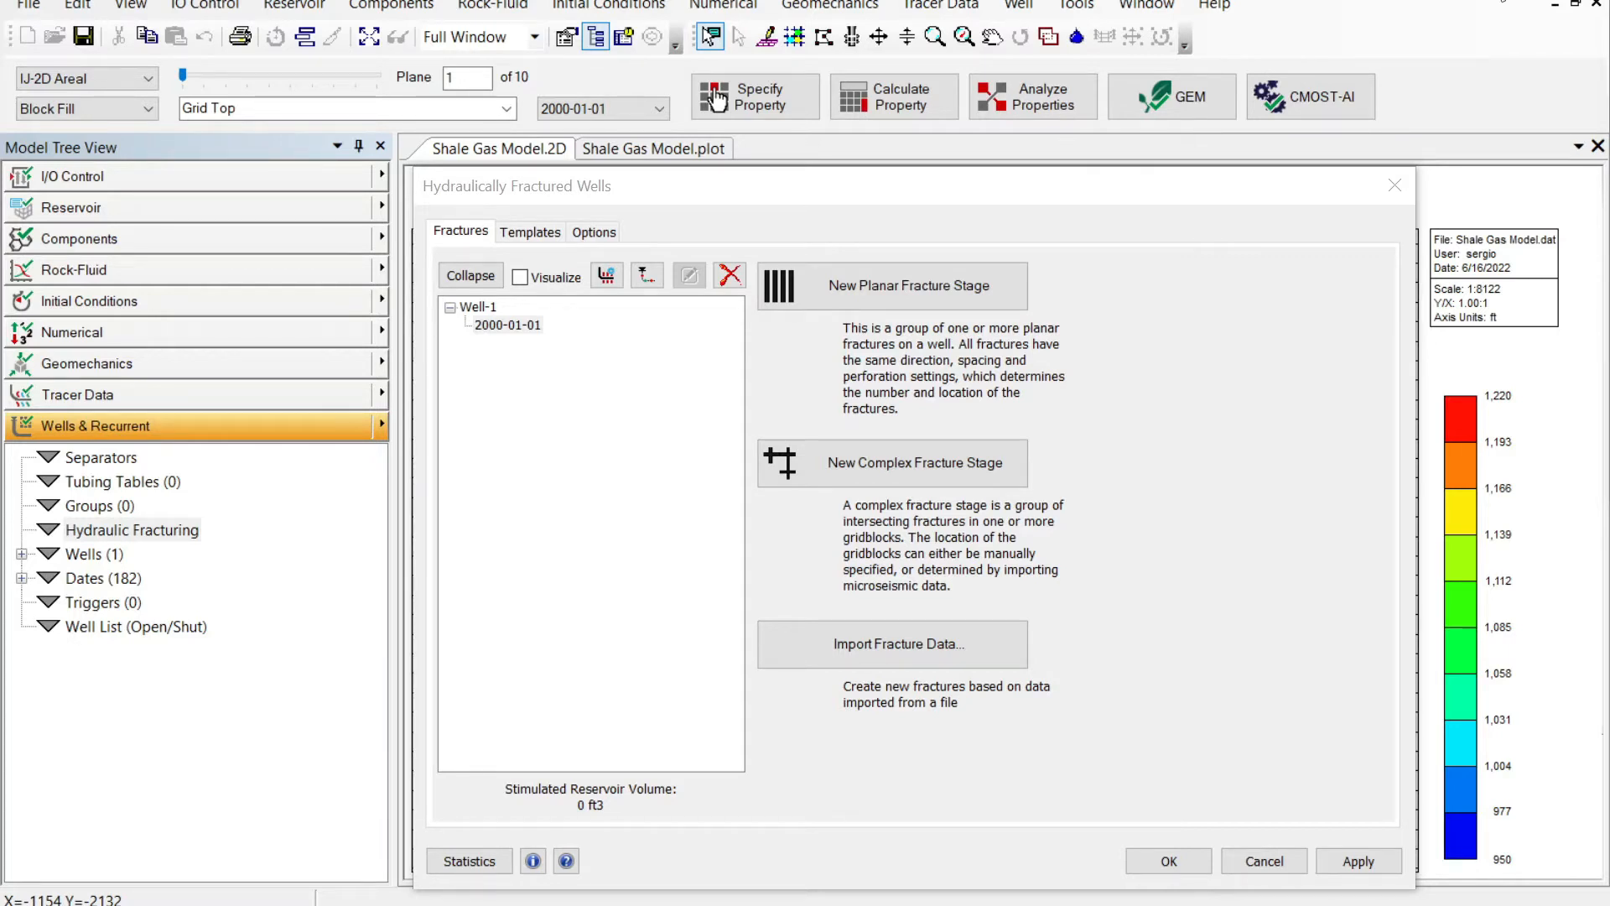
left_click(852, 290)
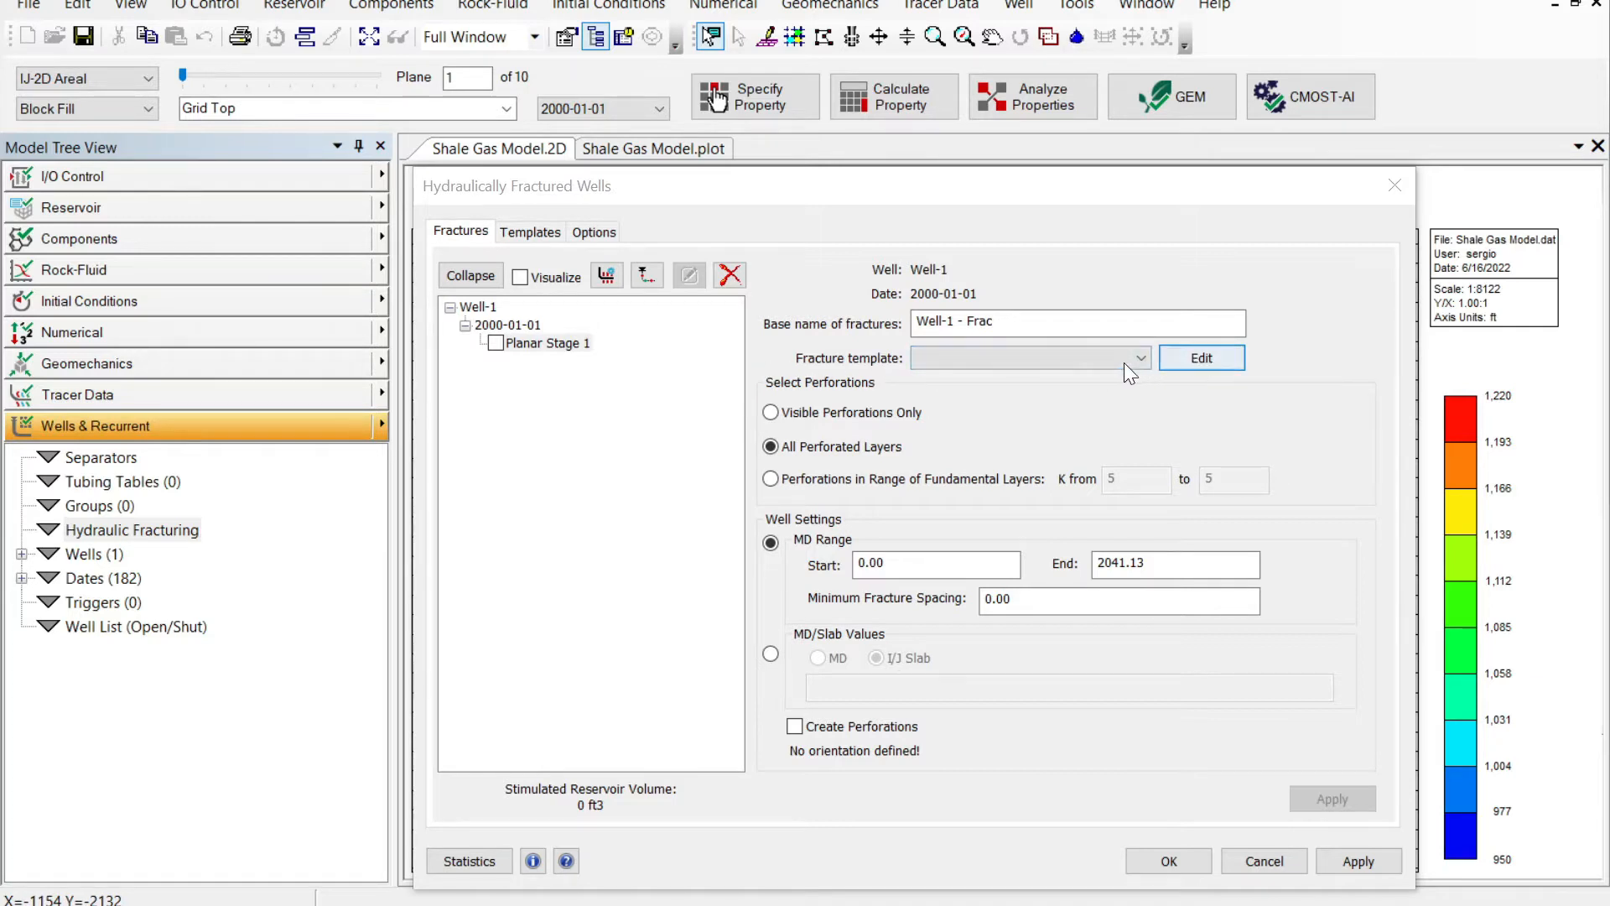
left_click(1182, 361)
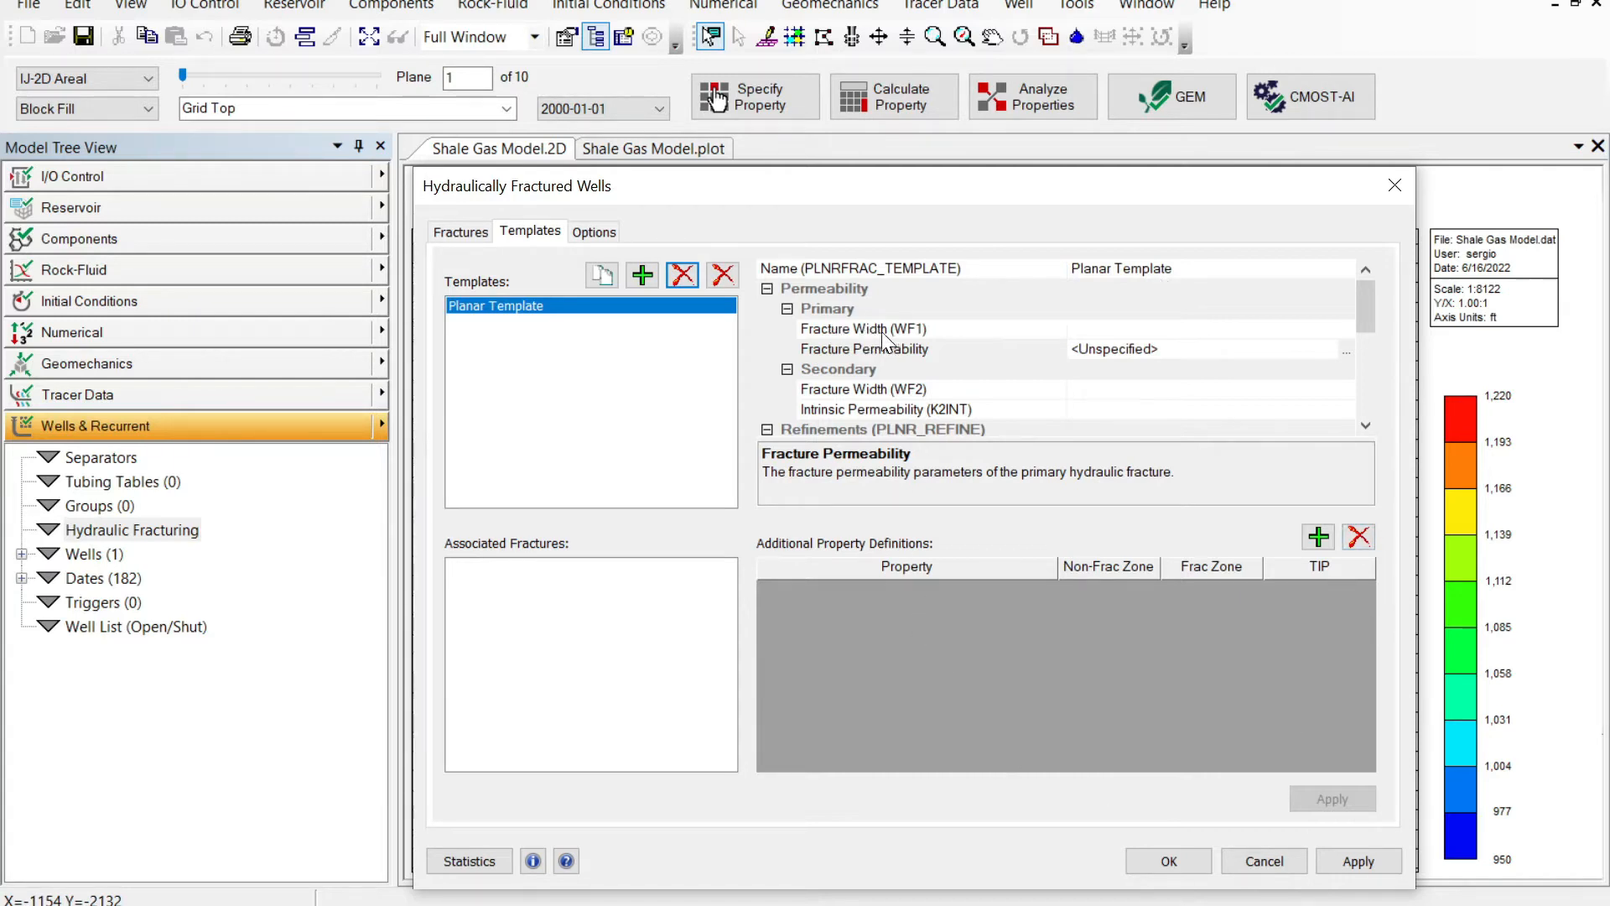
Set the planar template's primary fracture width to 0.001 ft and its center intrinsic permeability to 10000 md
left_click(1121, 330)
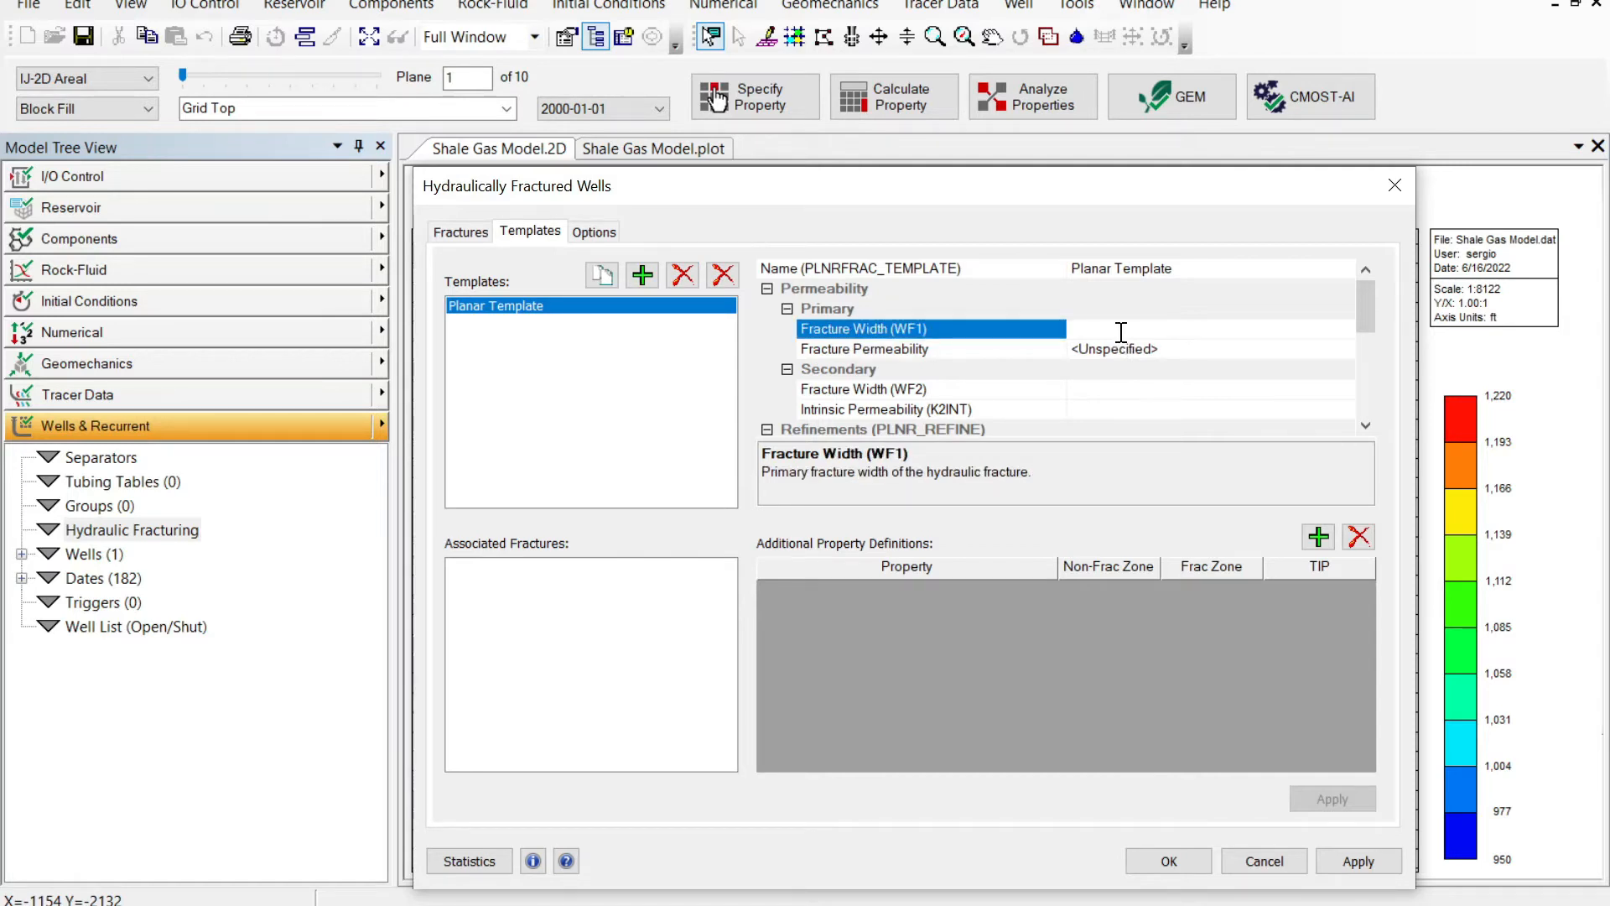
type("0.001")
left_click(1262, 350)
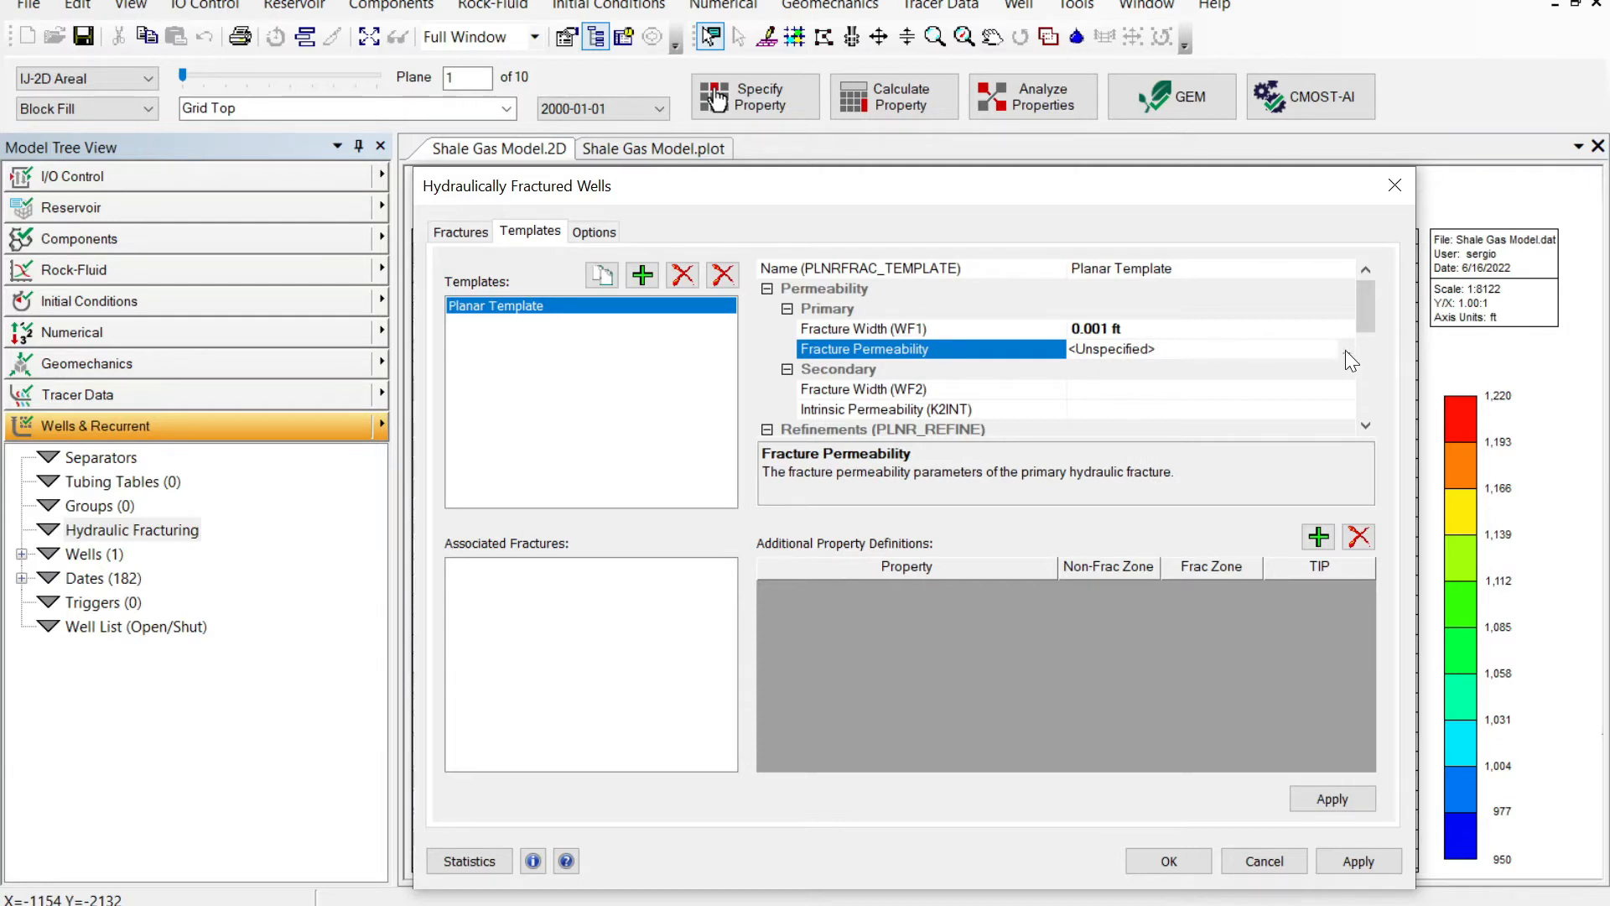
left_click(1348, 353)
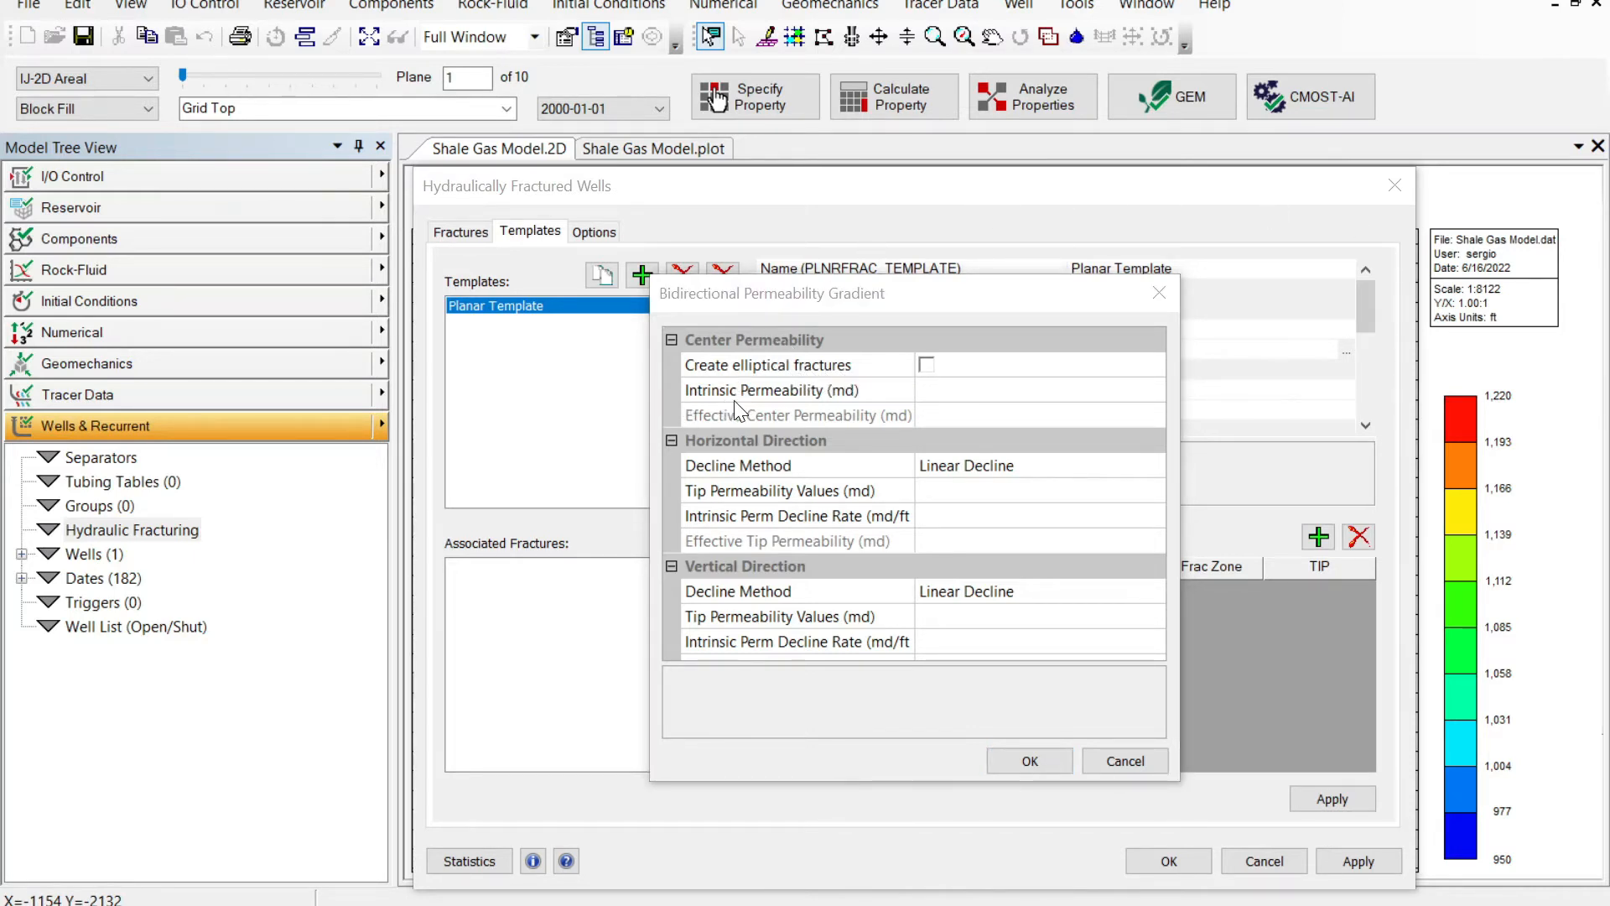
left_click(945, 391)
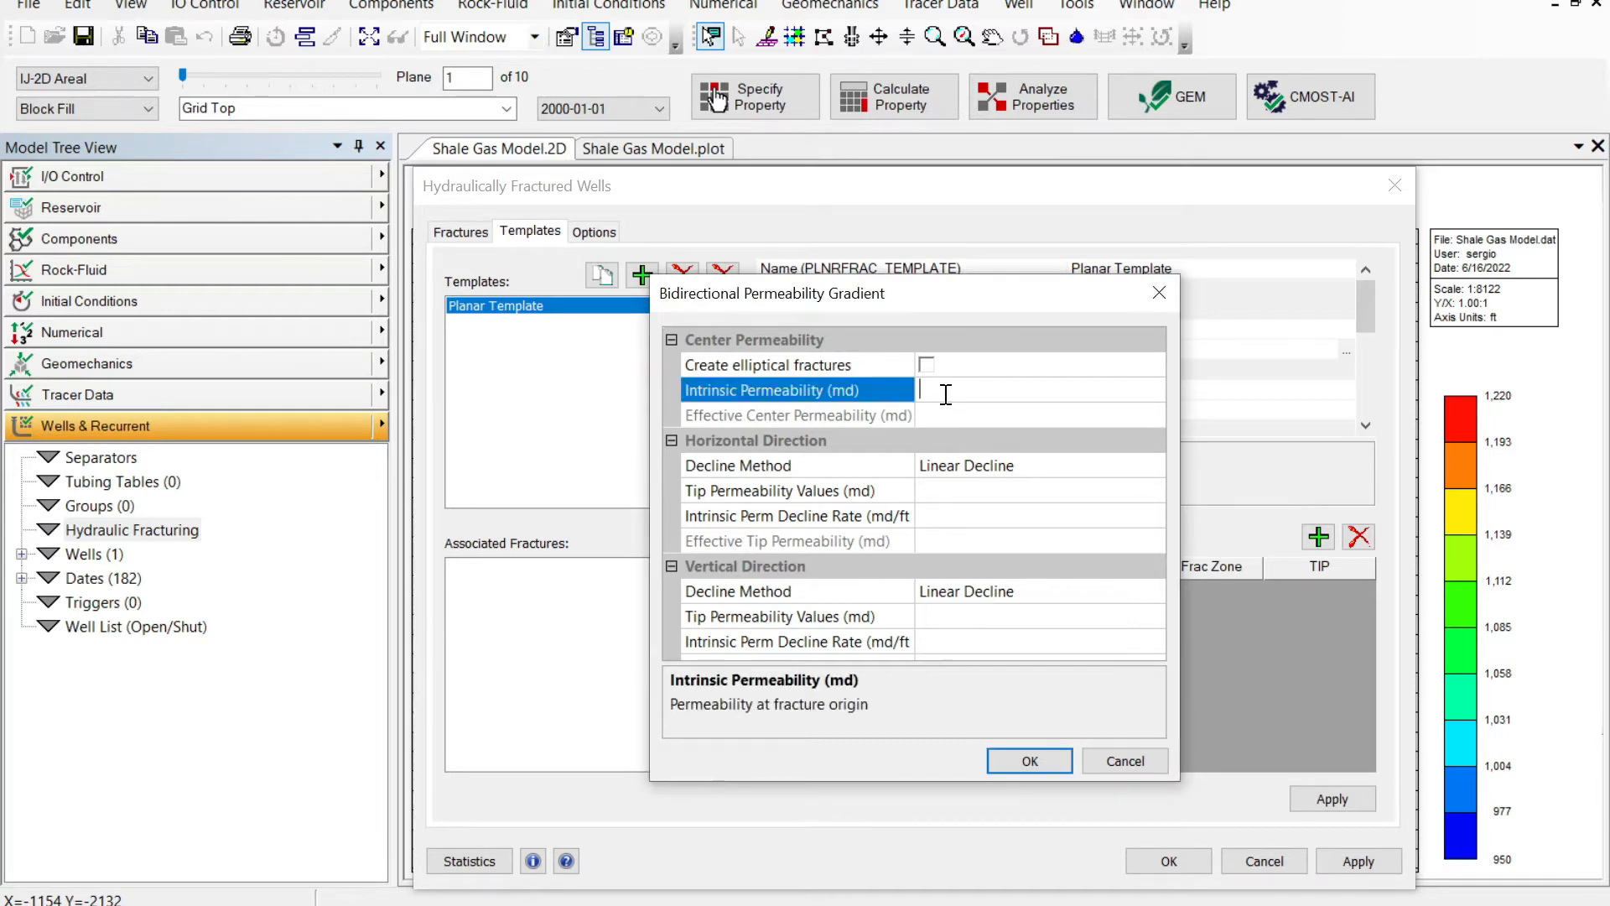
type("10000")
left_click(1023, 413)
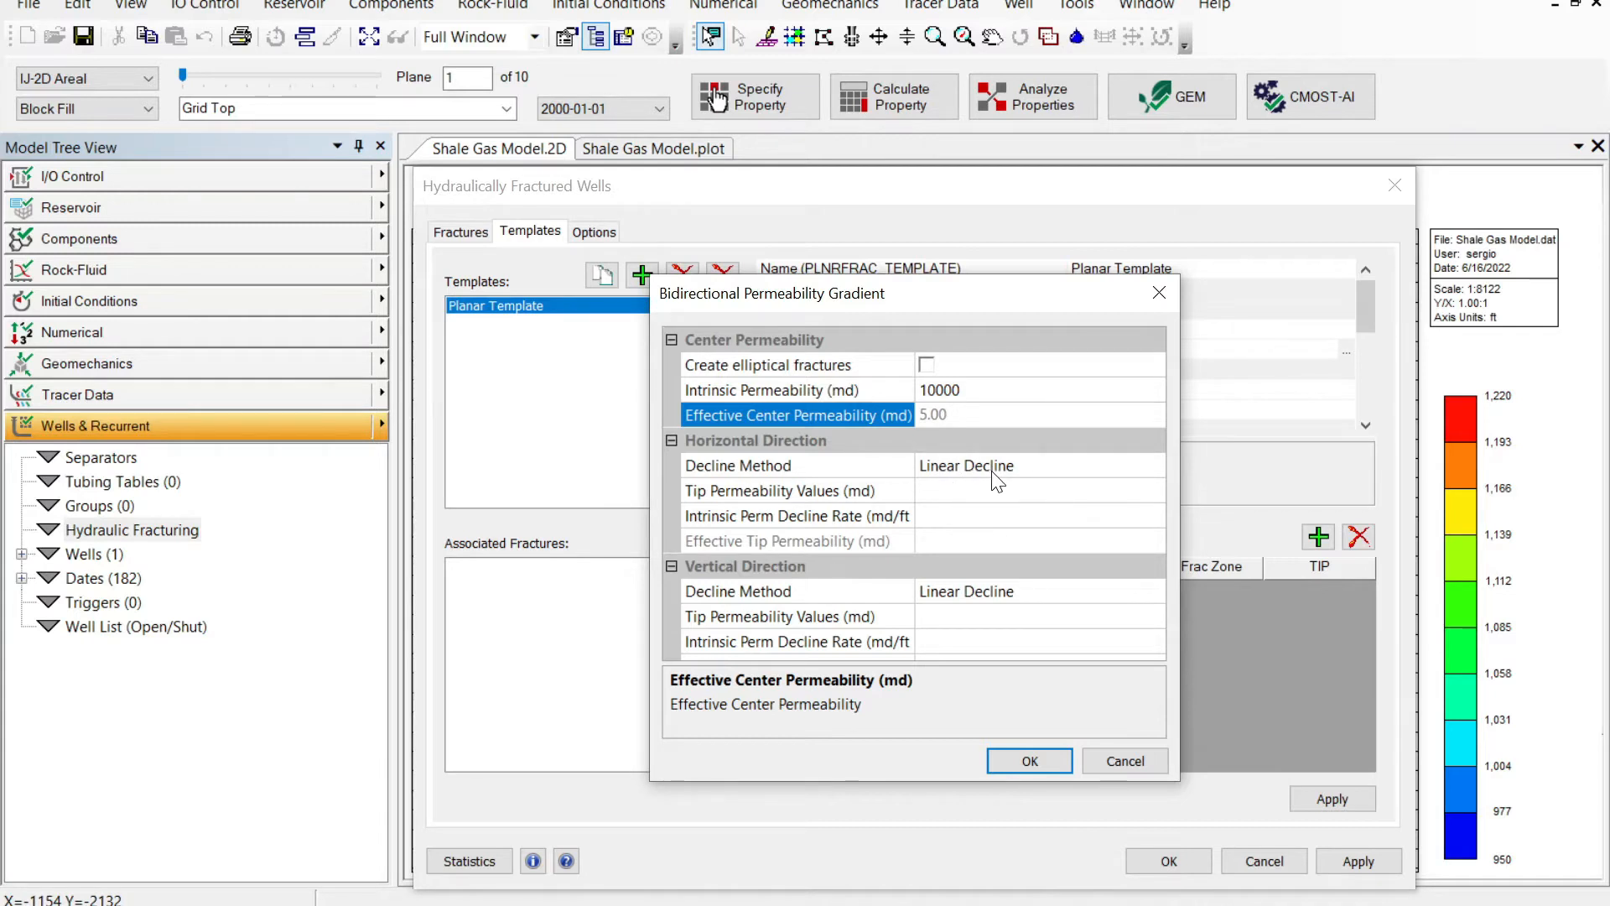
Use Linear Decline for the horizontal permeability direction with a tip permeability of 5000 md
left_click(1078, 470)
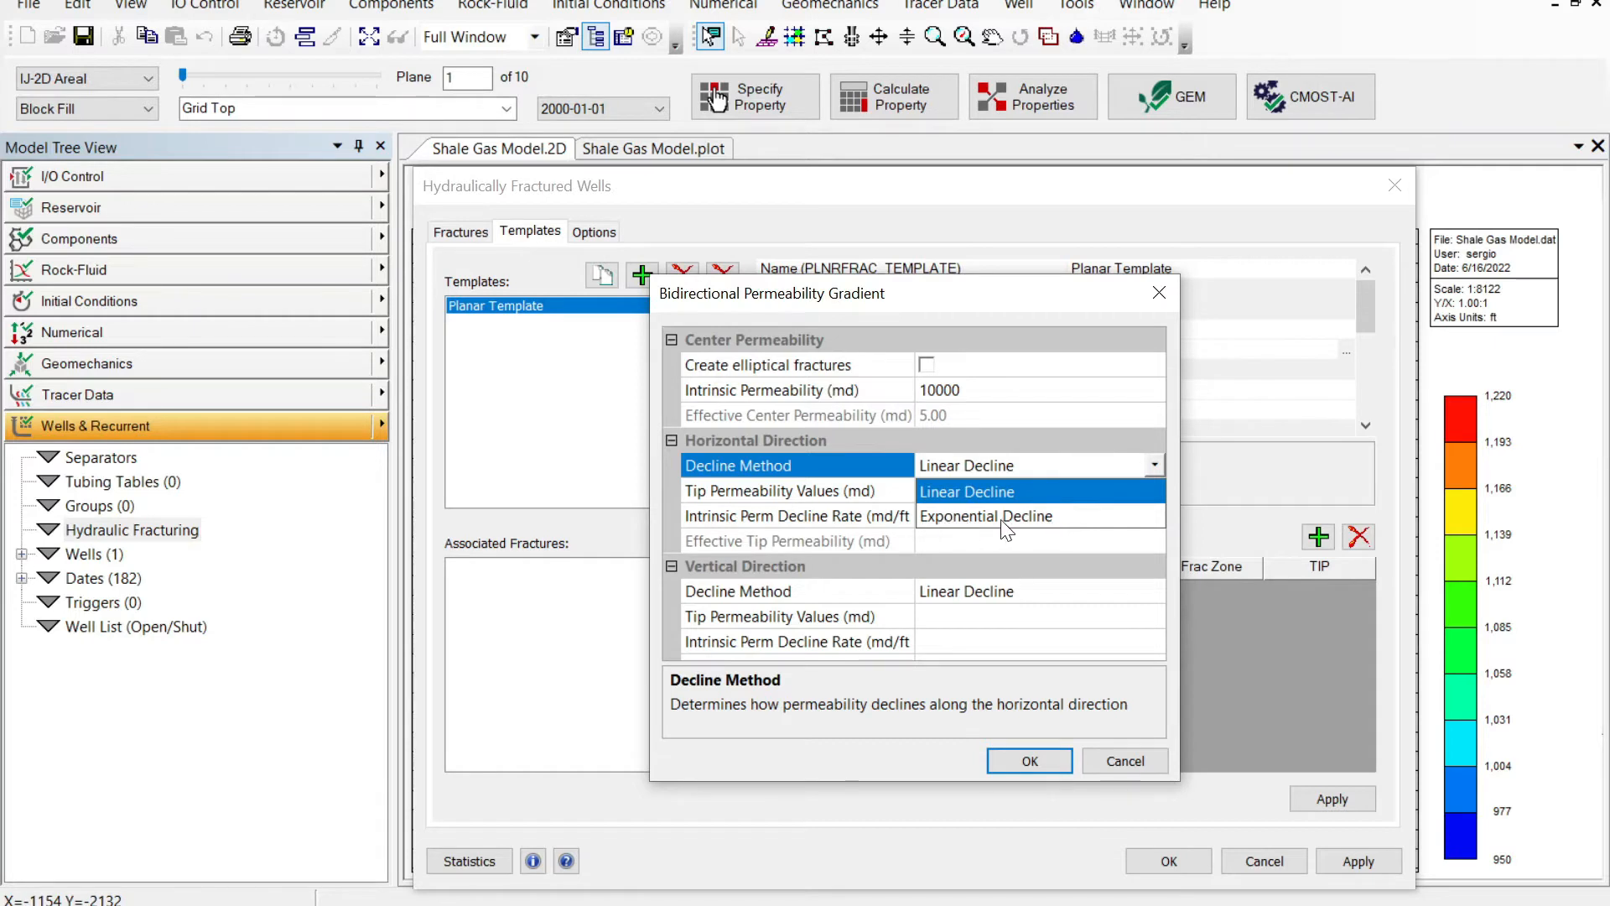
left_click(939, 493)
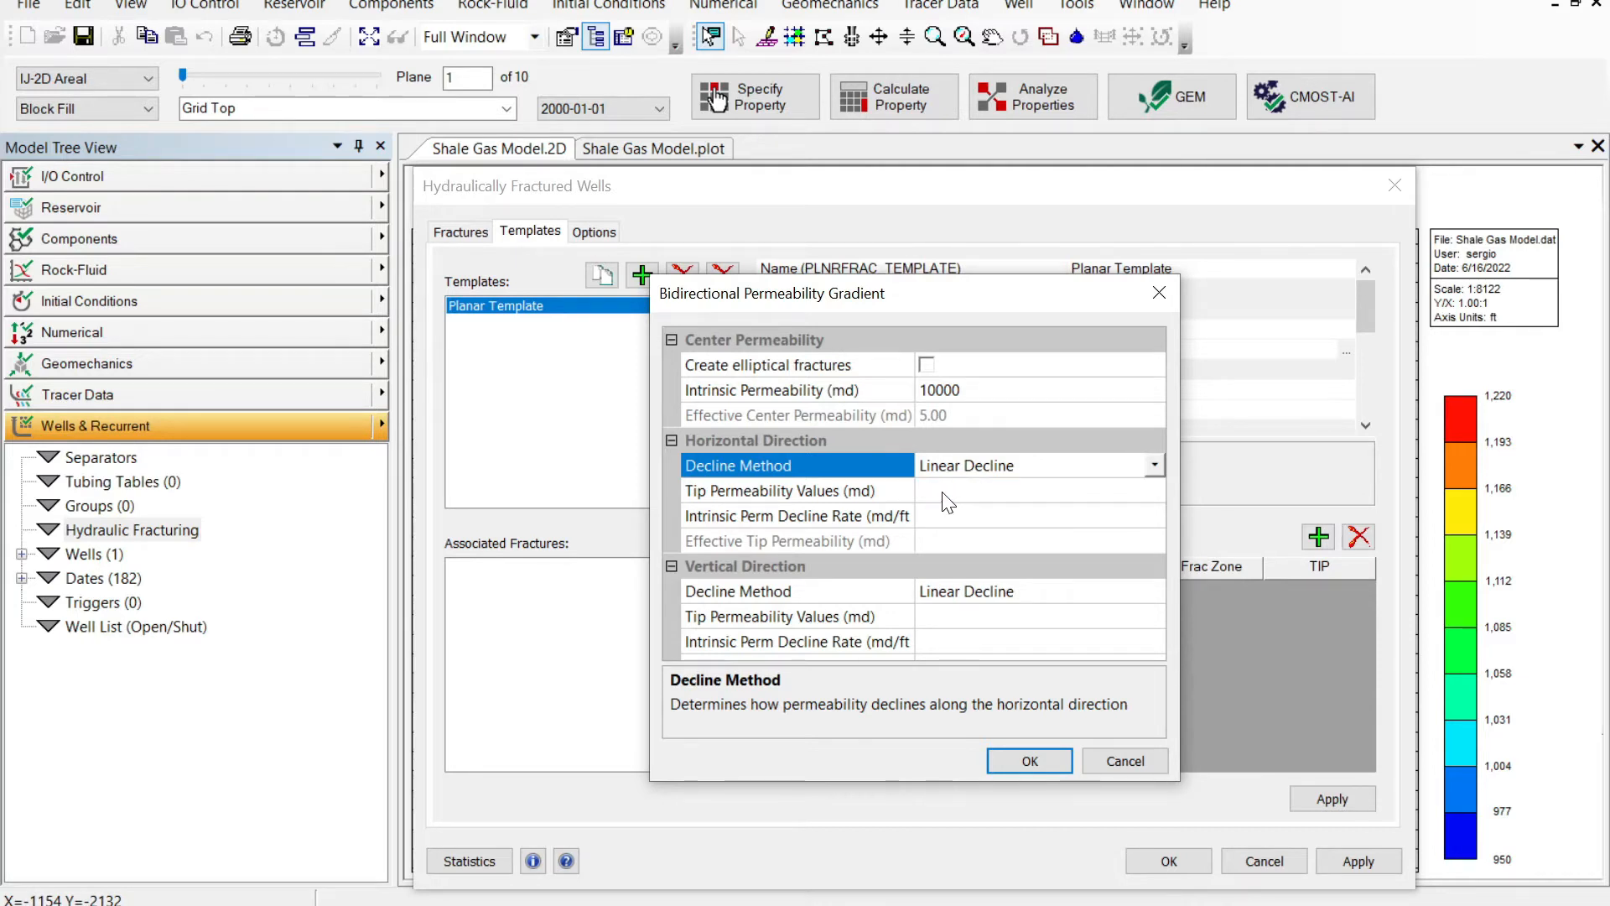
left_click(946, 495)
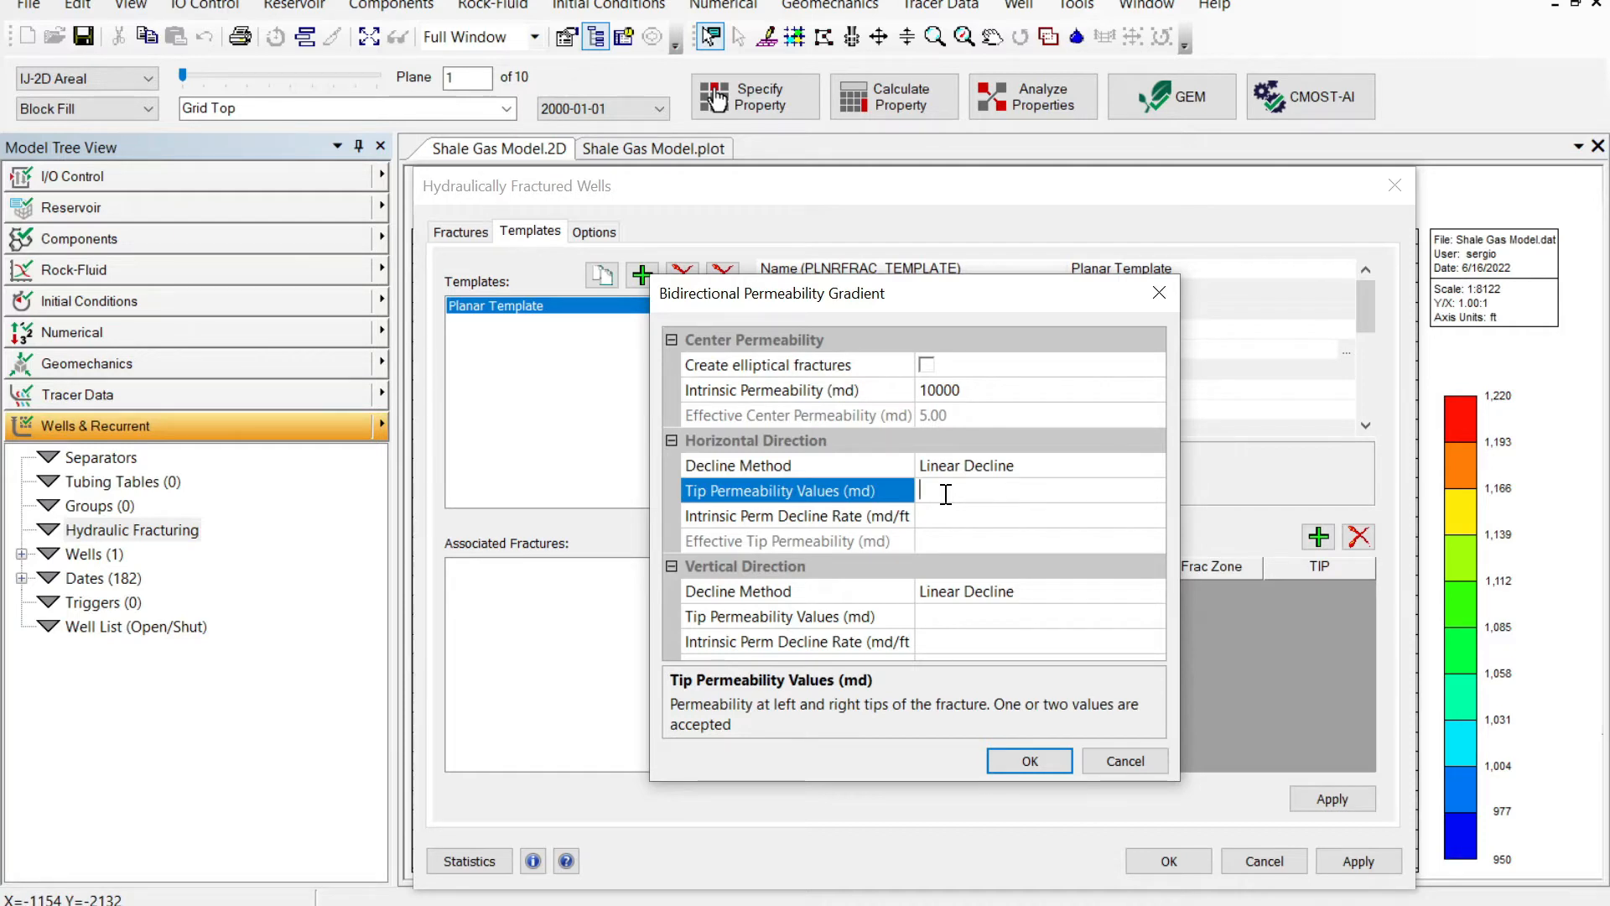
type("5000")
left_click(978, 540)
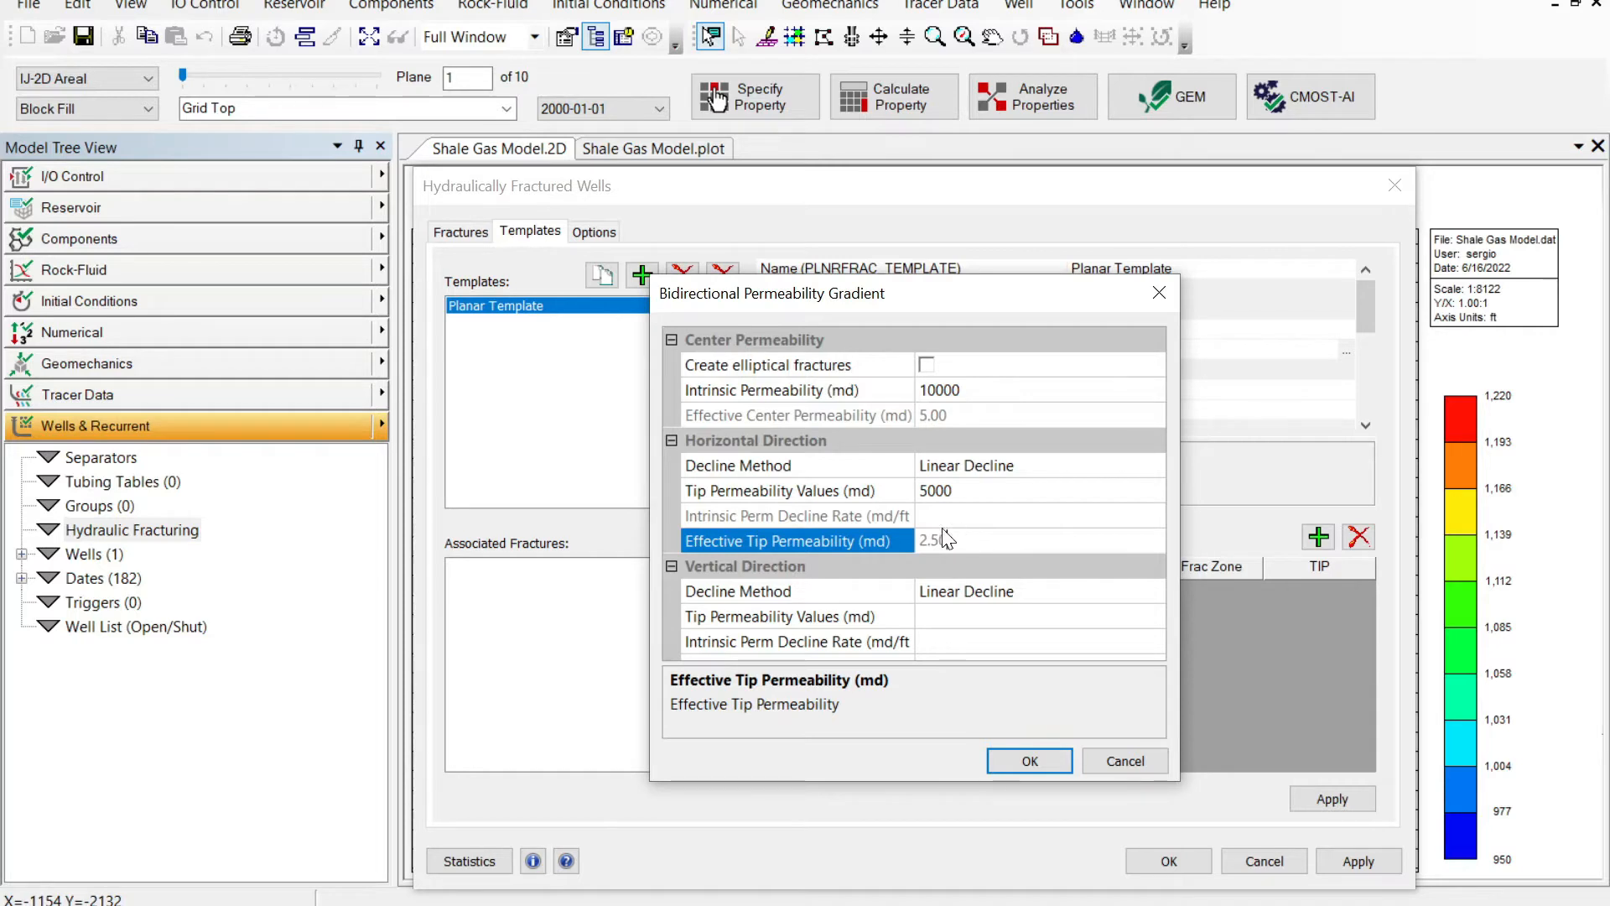
left_click(976, 467)
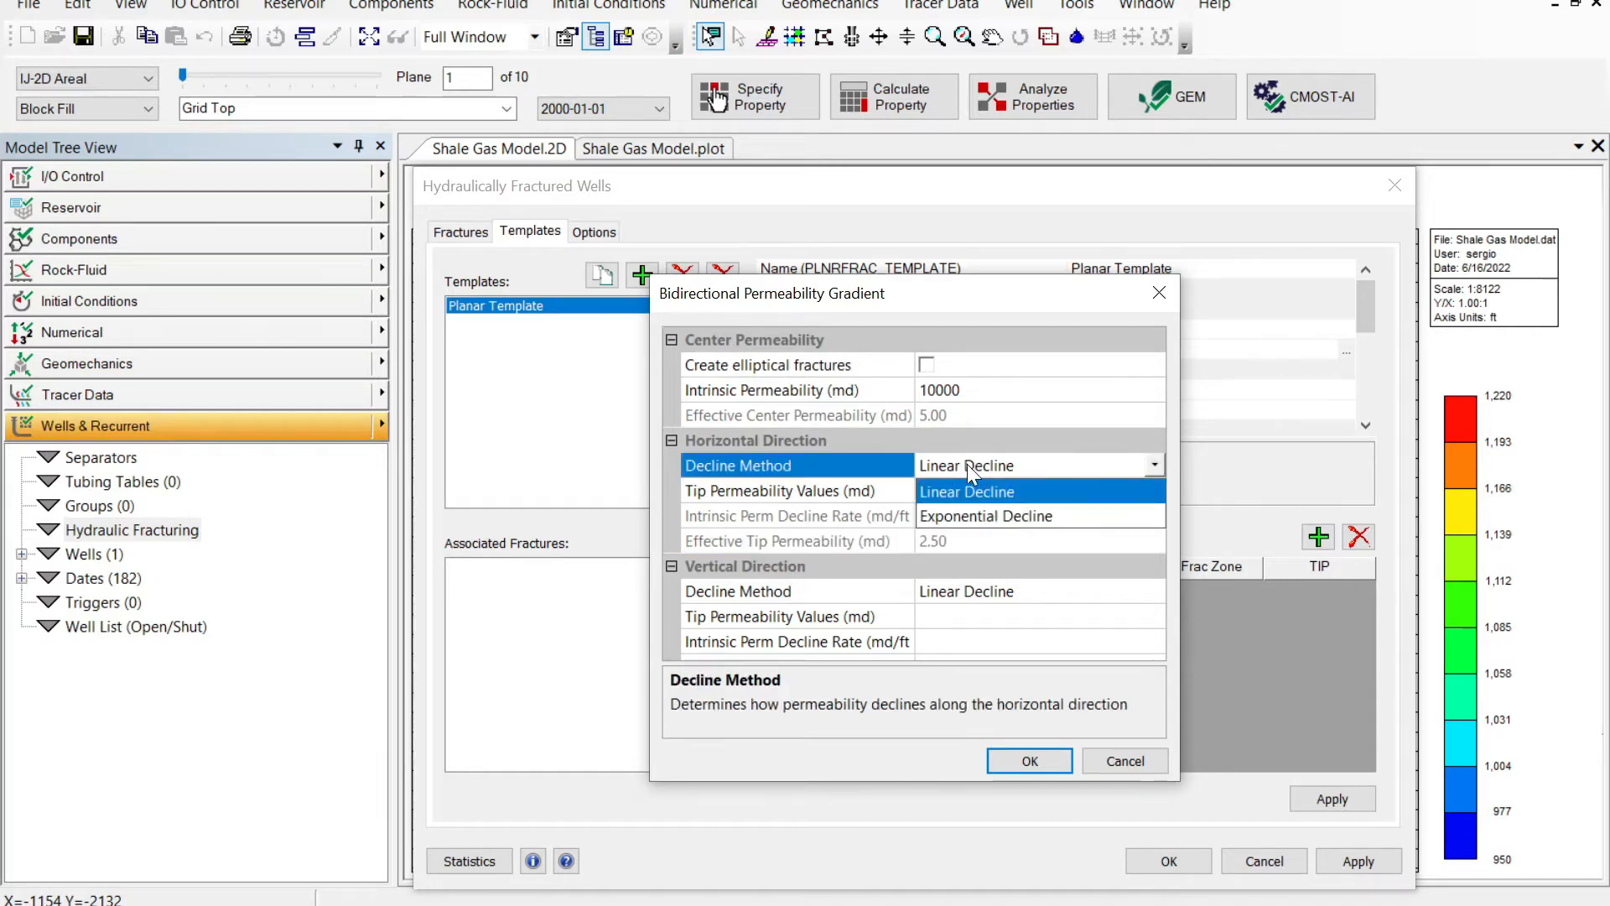
left_click(1027, 475)
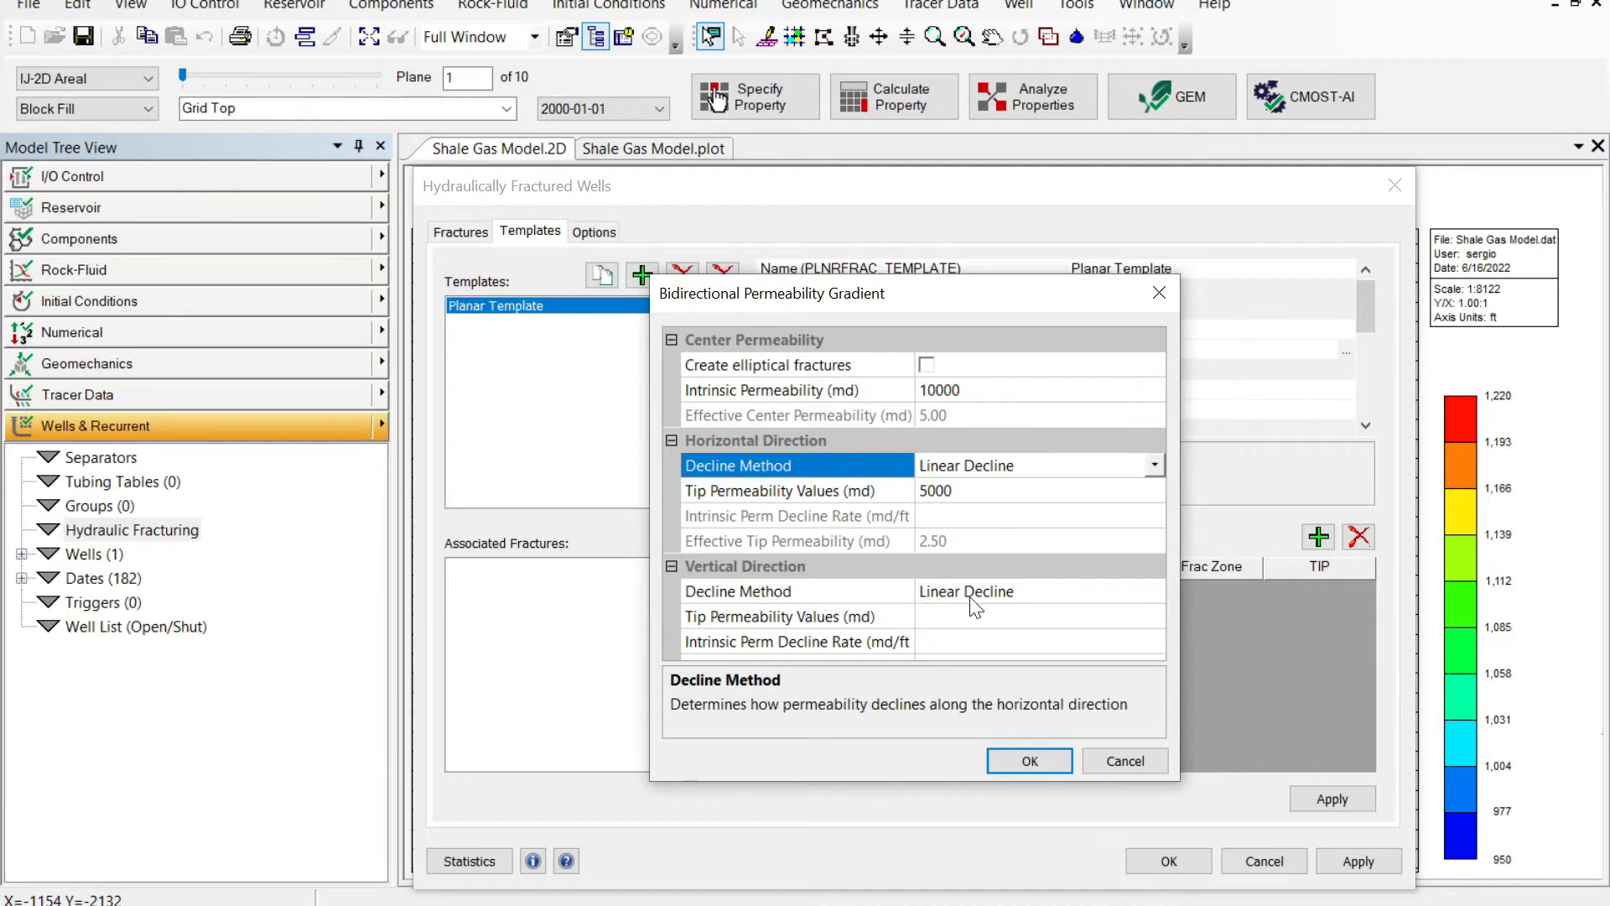
Set the vertical direction's tip permeability to 1000 md and accept the bidirectional permeability gradient
left_click(947, 618)
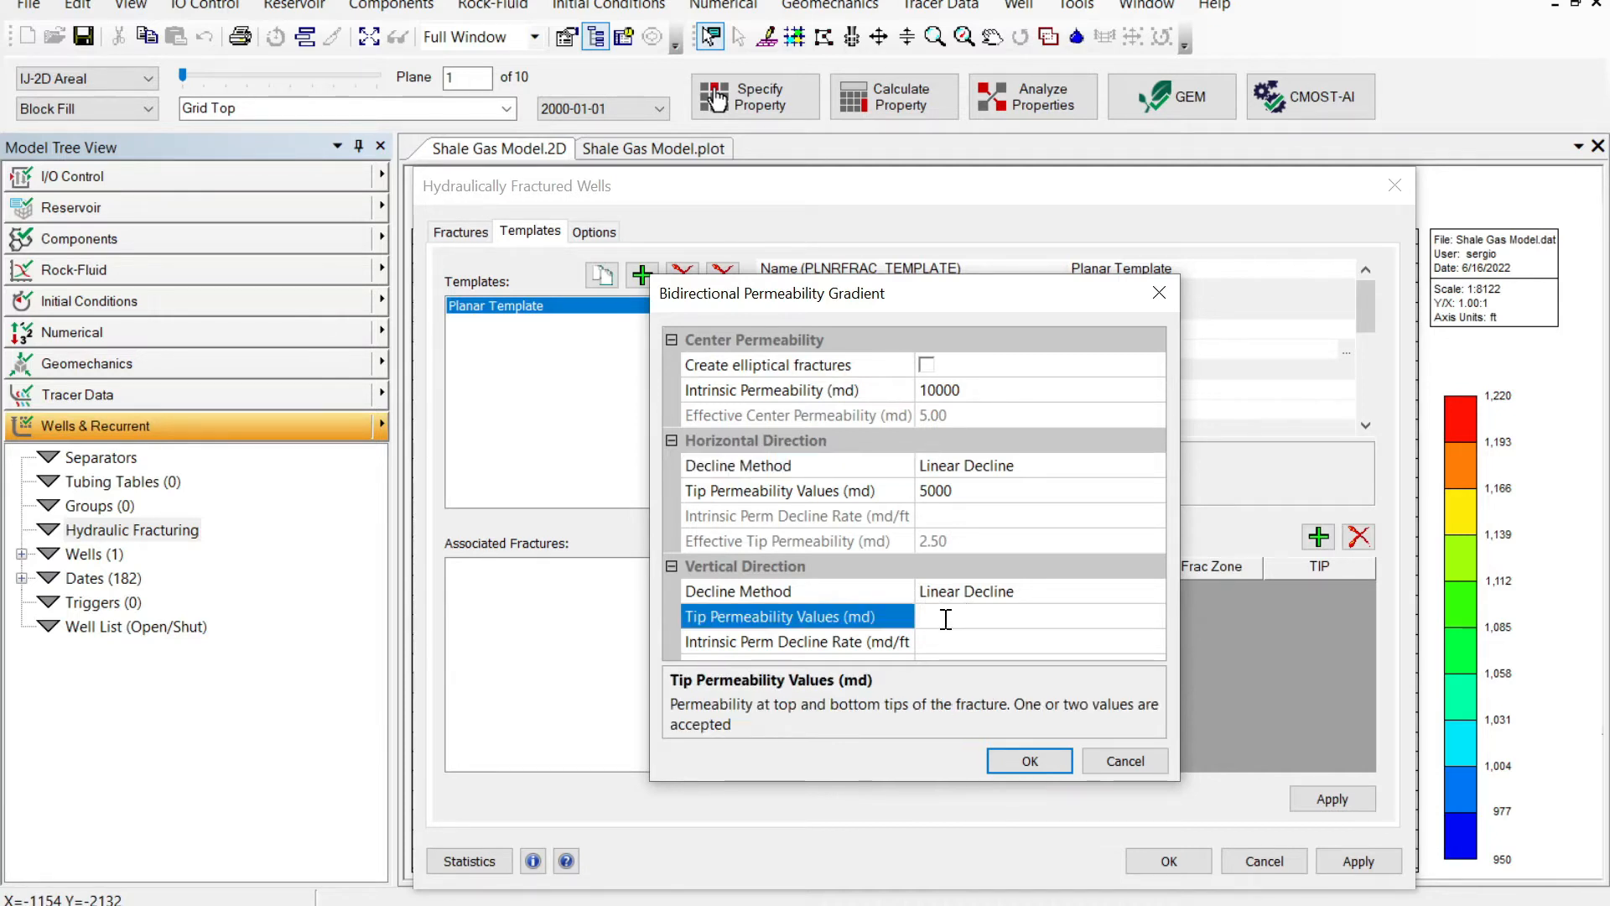
type("1000")
key("Return")
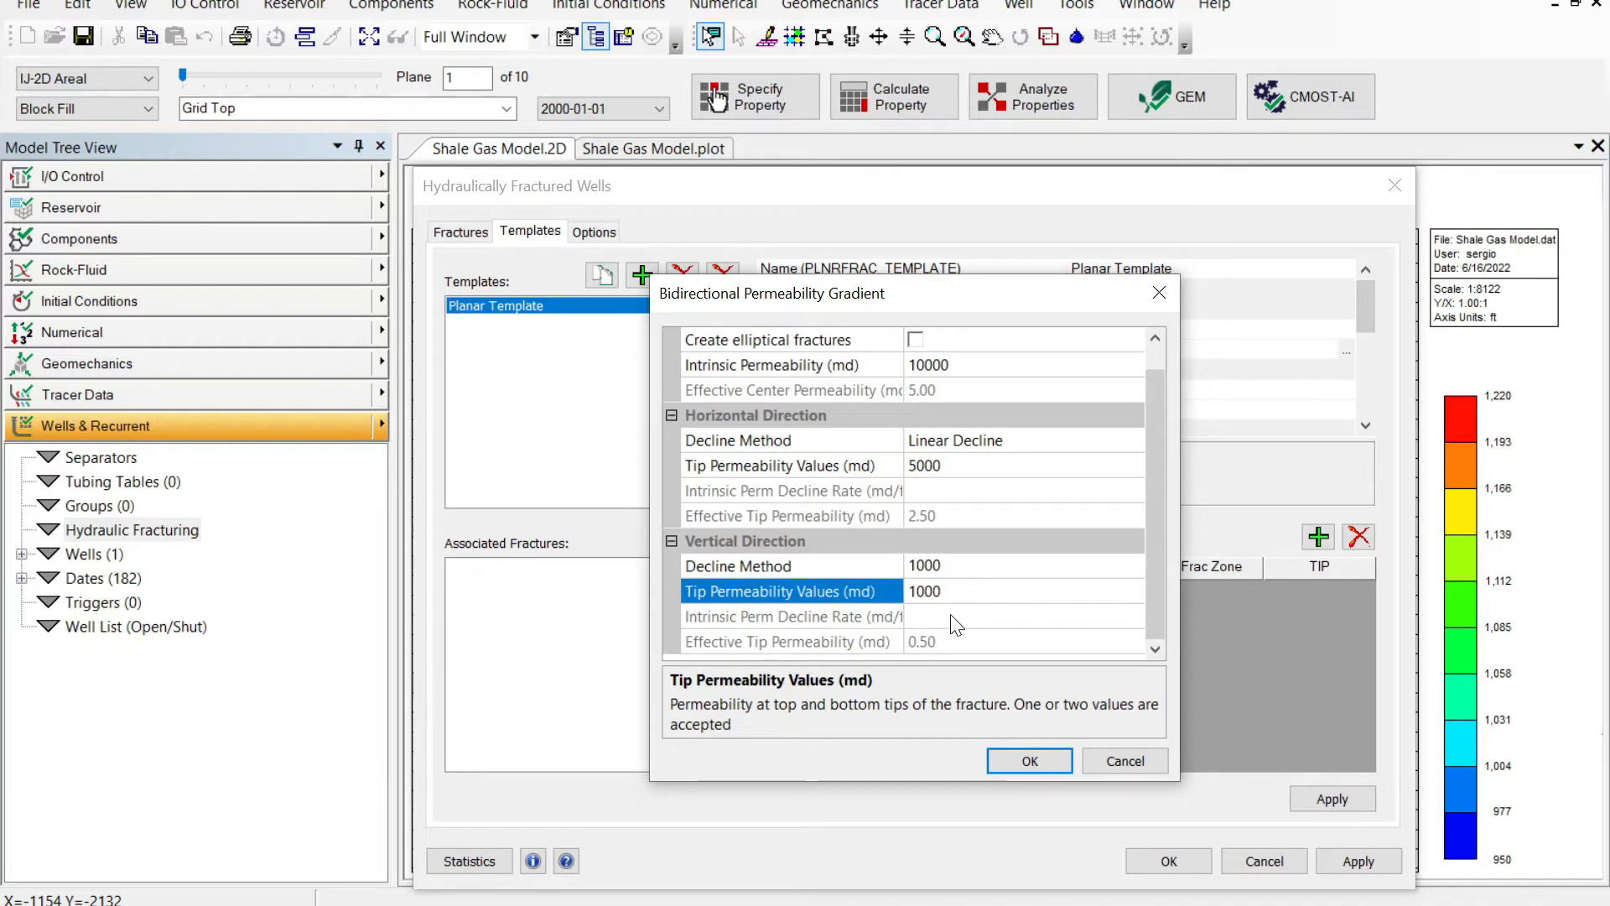
left_click(957, 617)
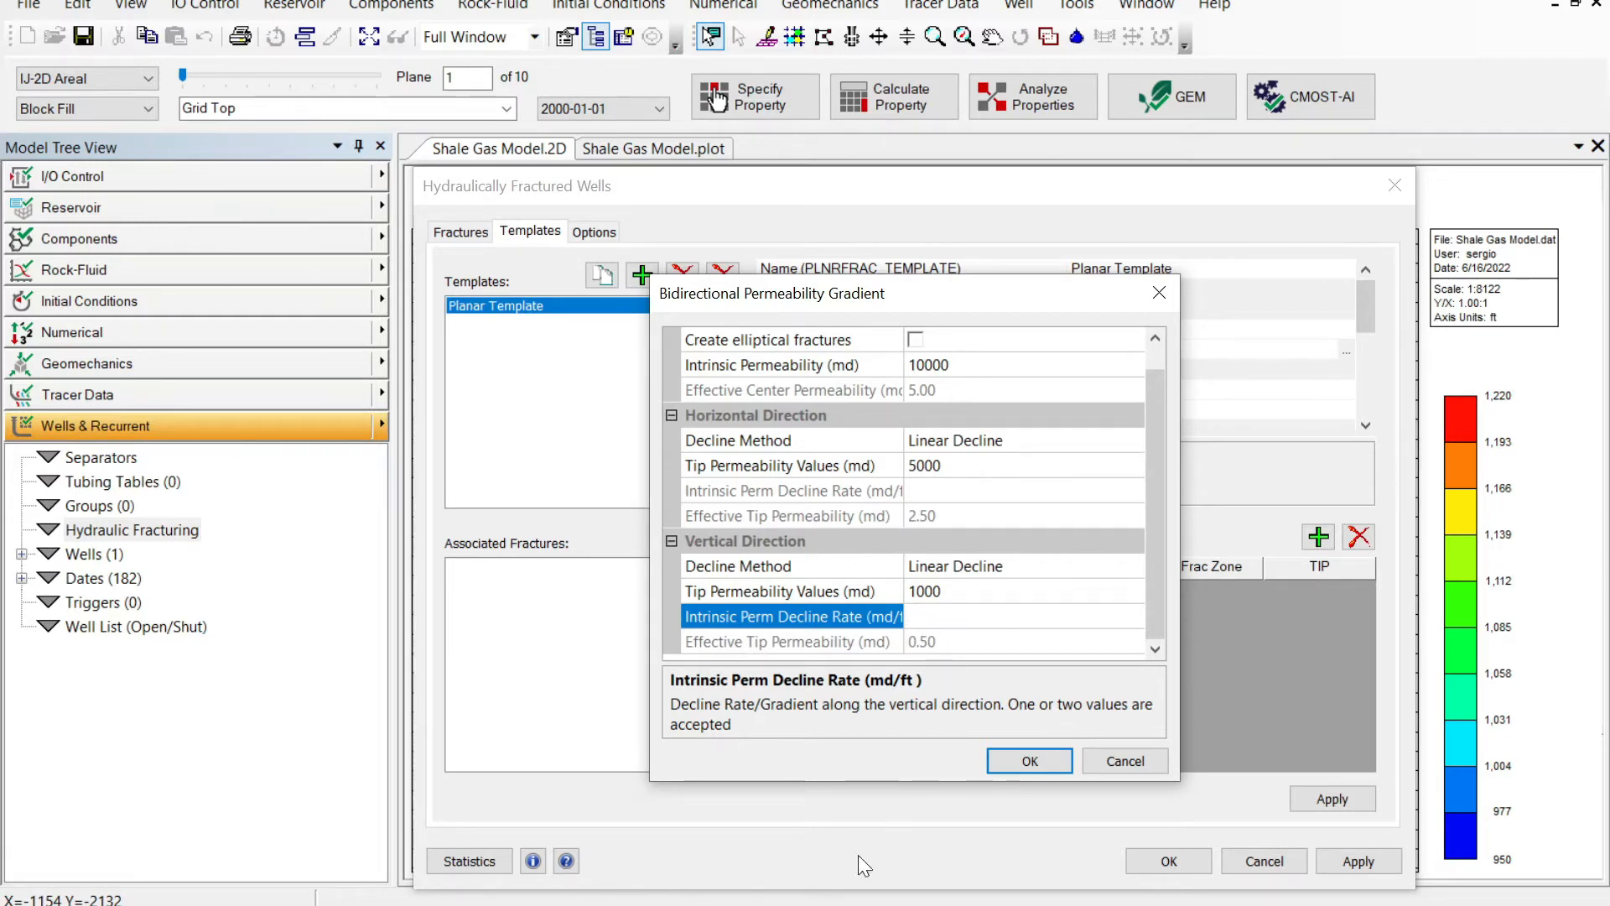
left_click(1048, 753)
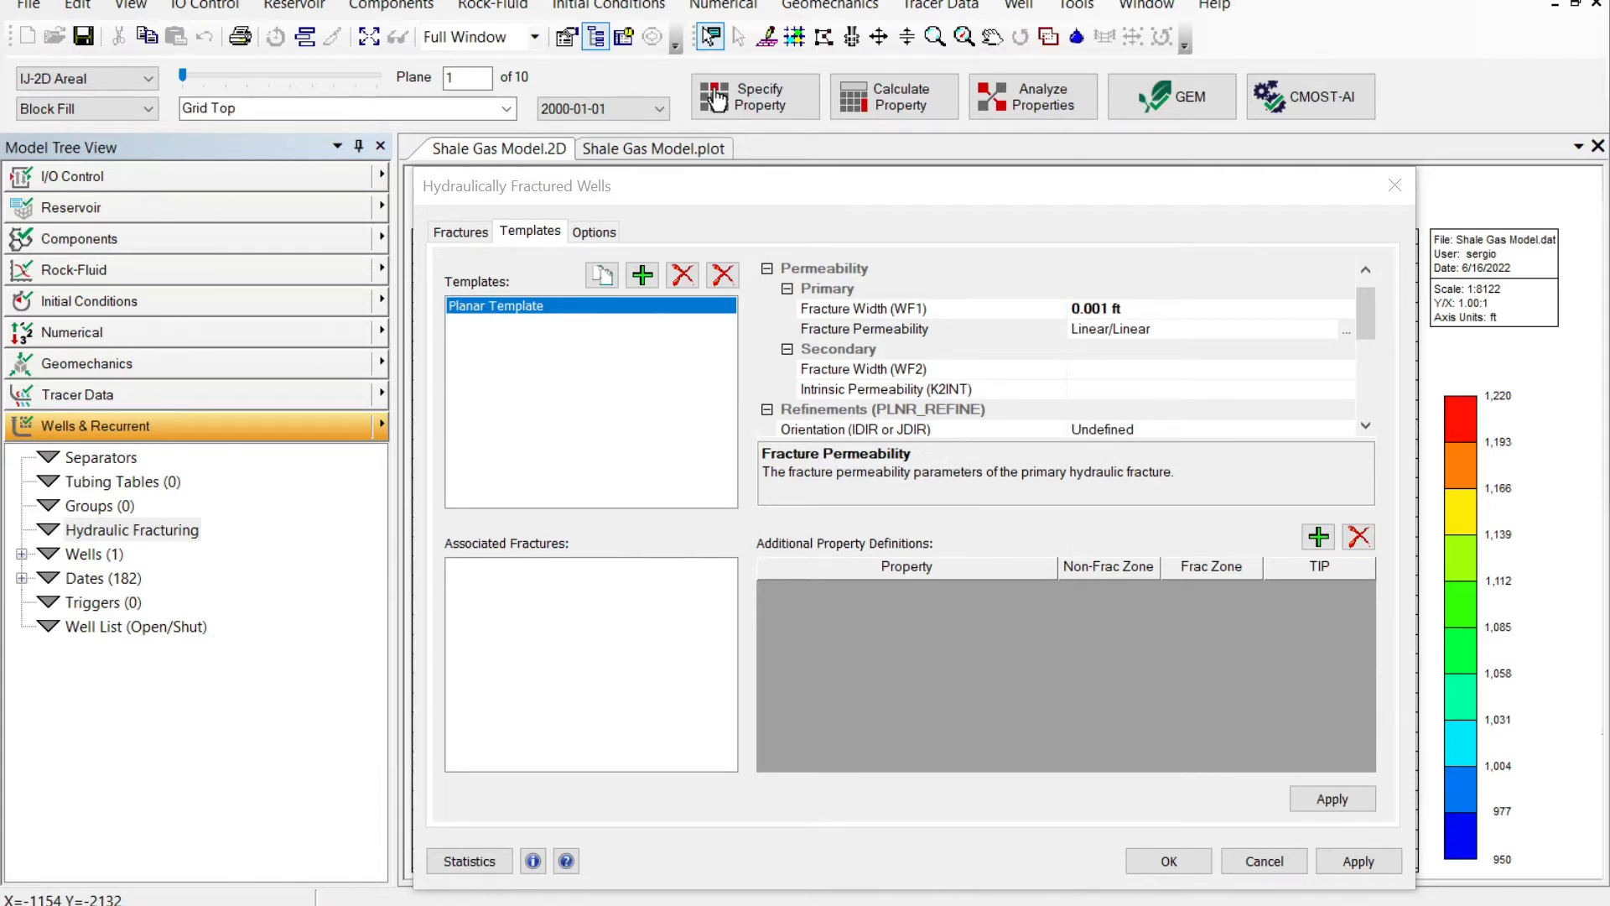
Set the planar template's refinement orientation to J Direction
scroll(941, 371, "down", 2)
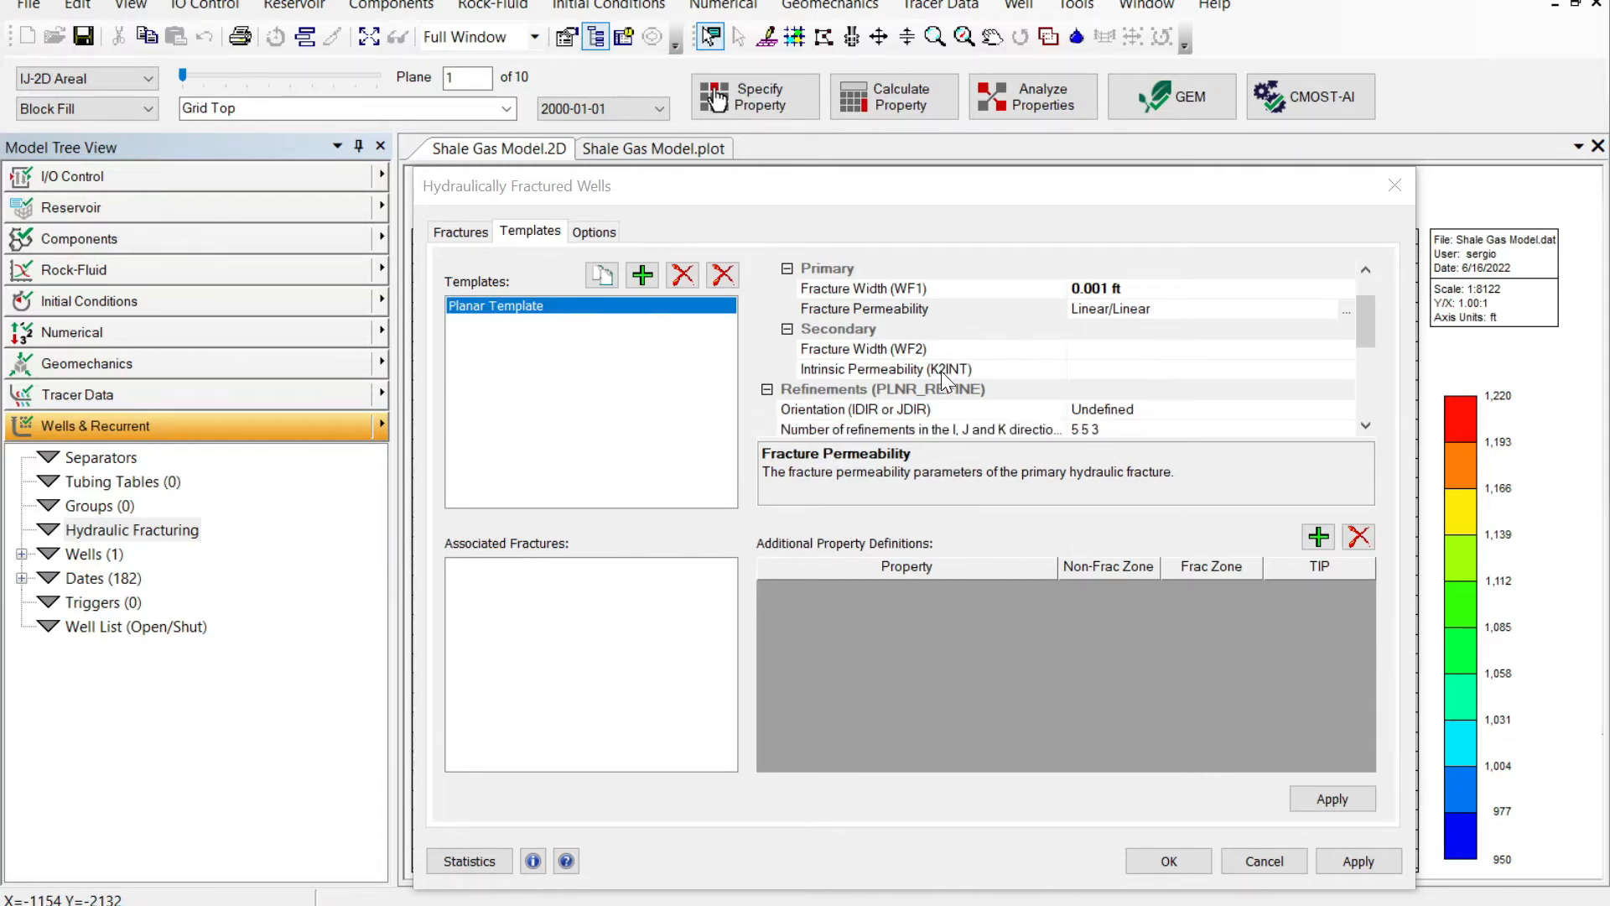
scroll(877, 365, "down", 1)
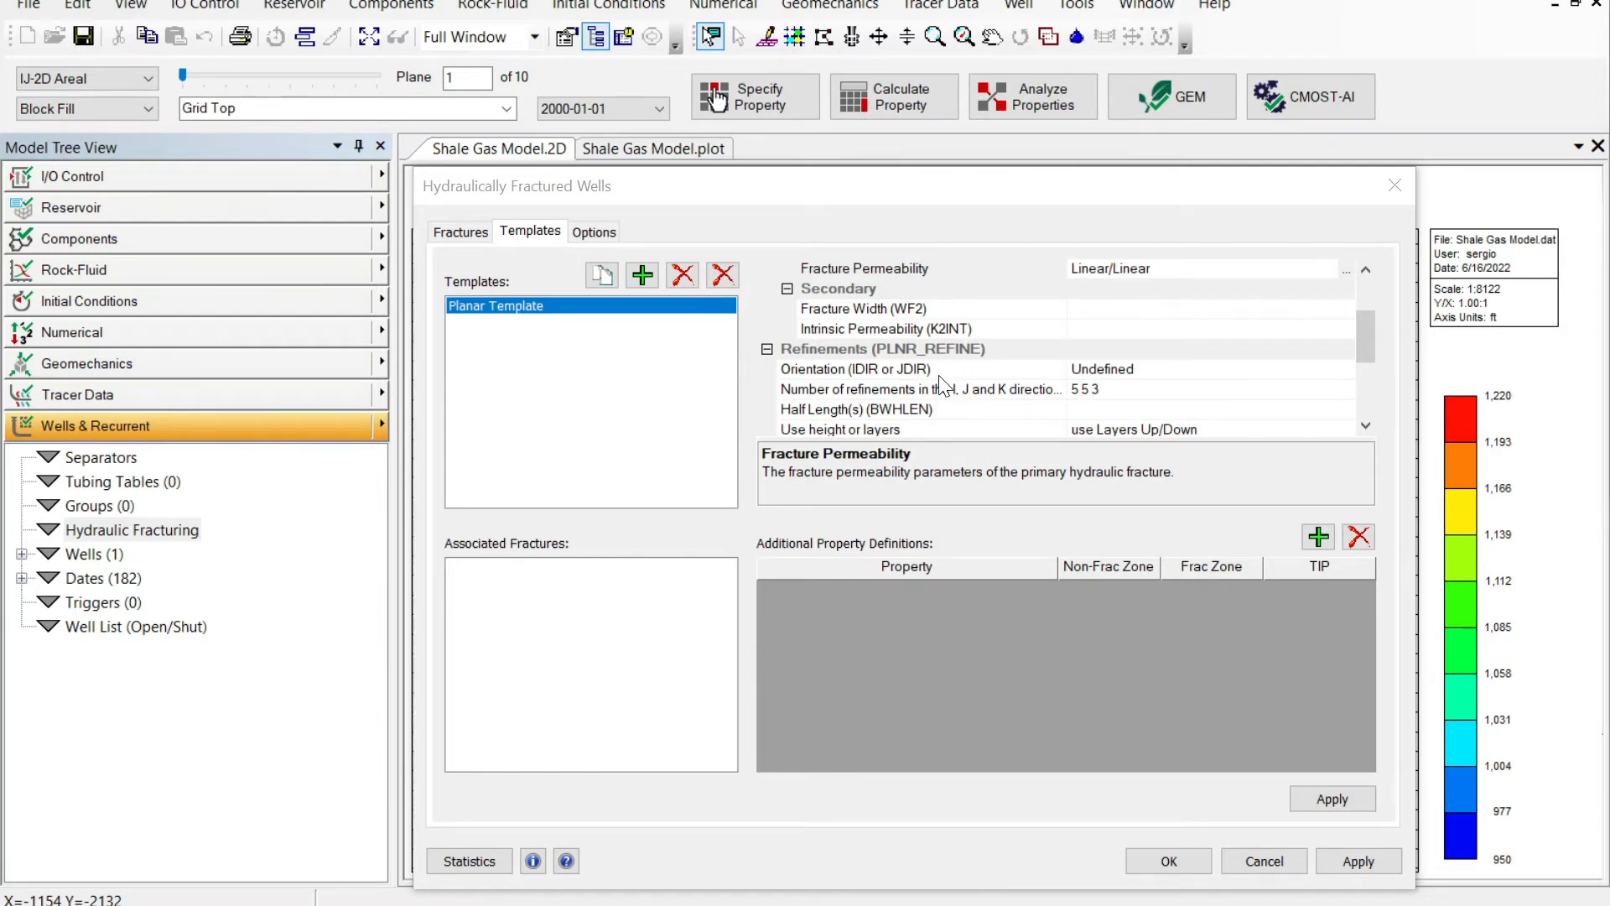
left_click(1110, 372)
left_click(1347, 370)
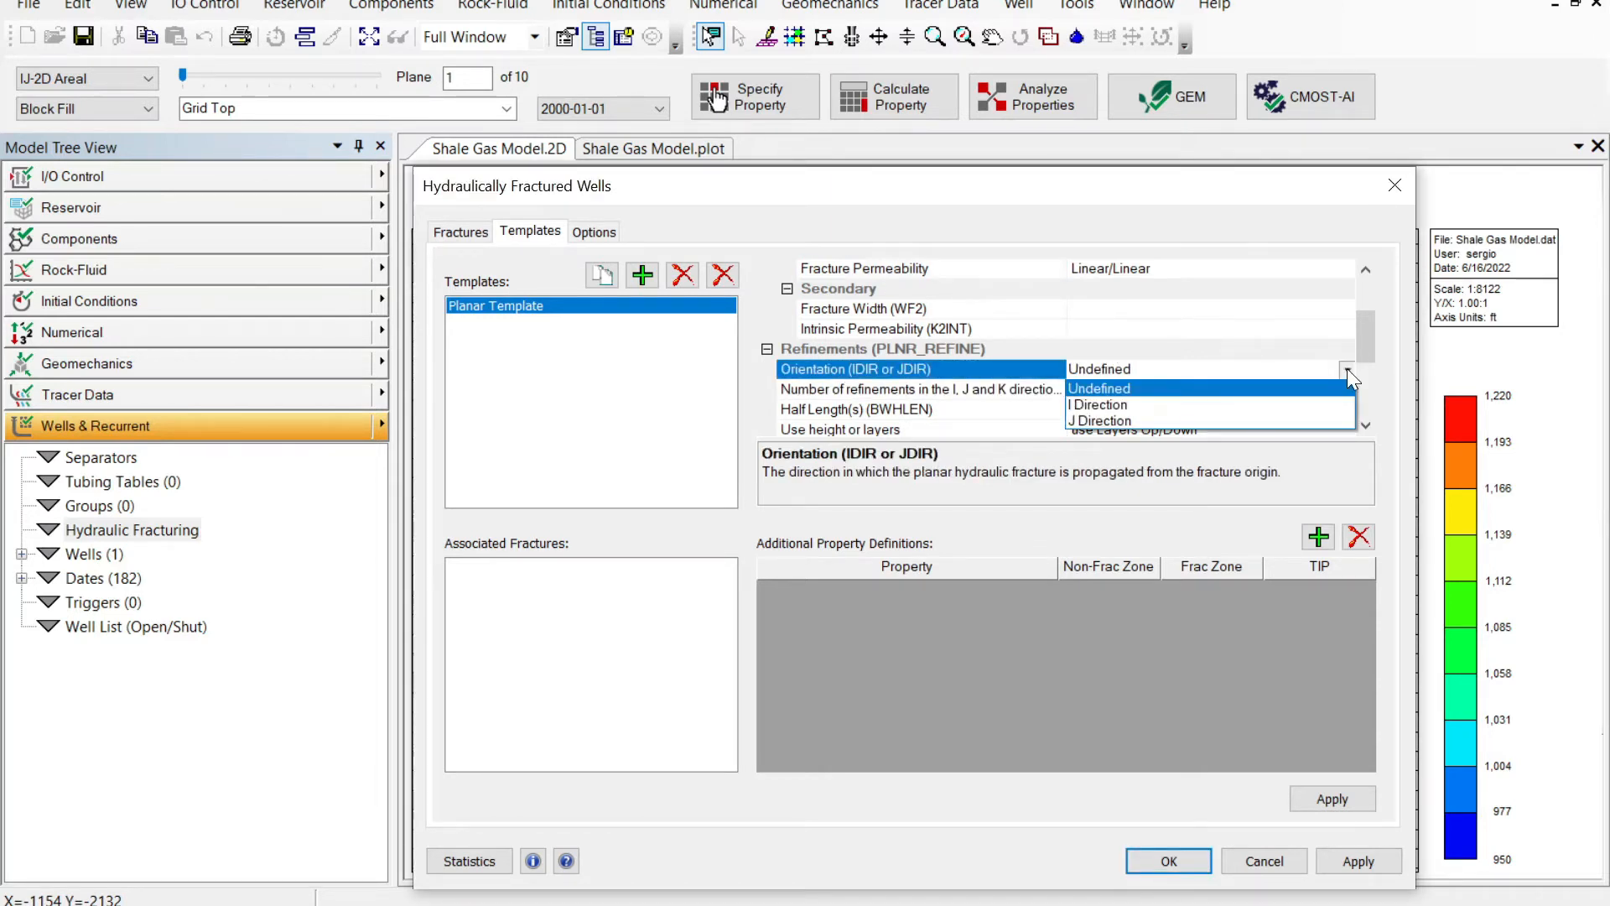
left_click(1252, 419)
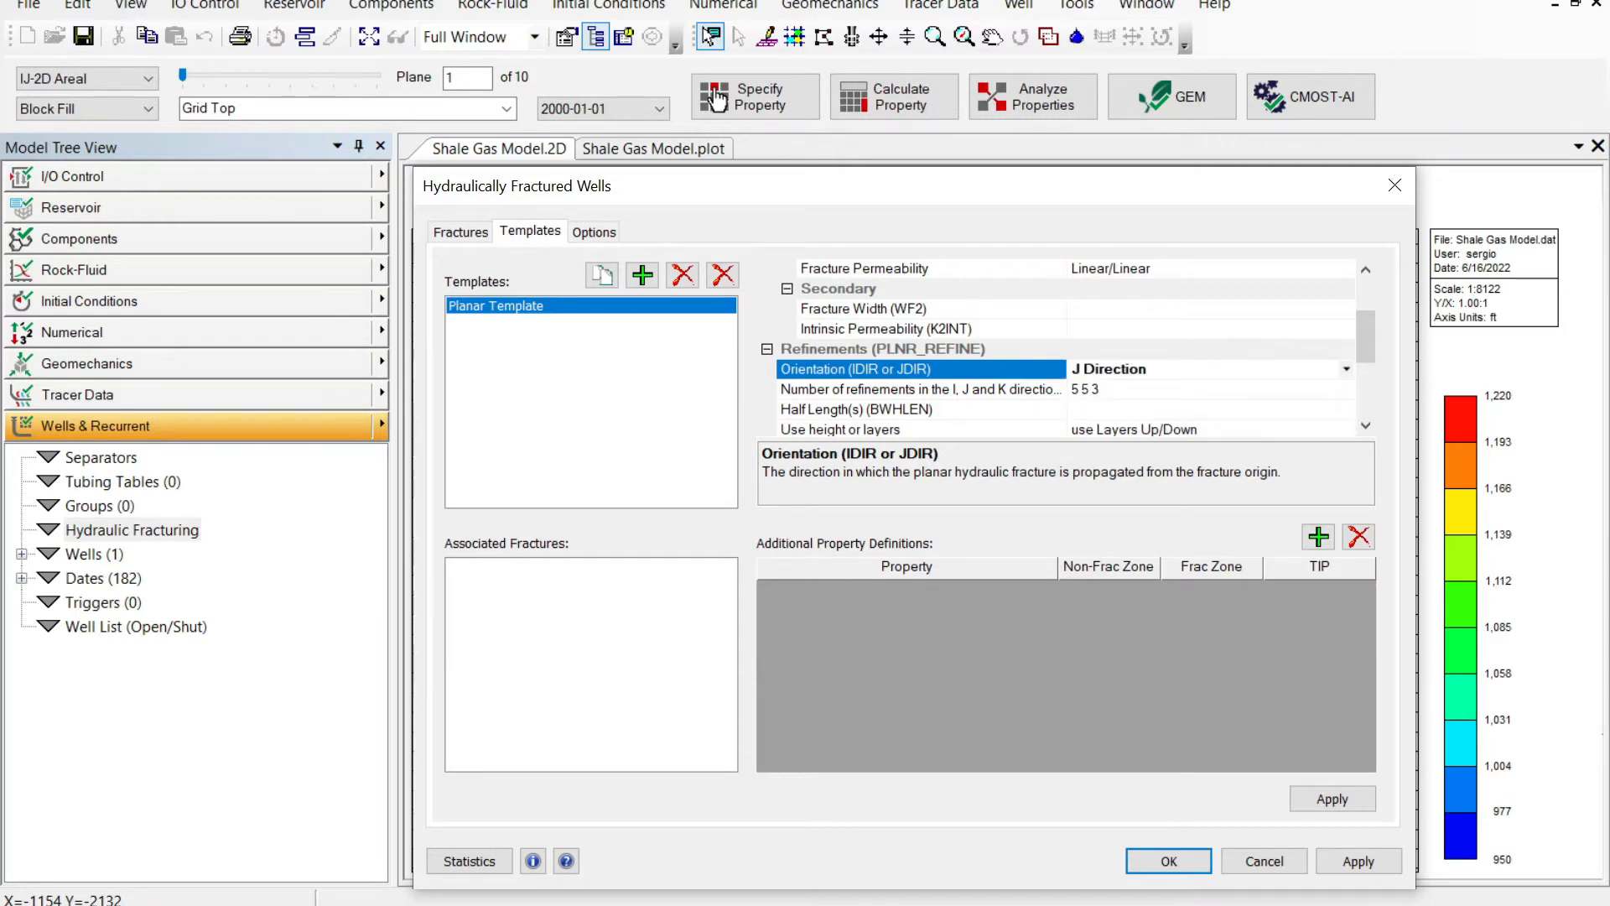
left_click(715, 99)
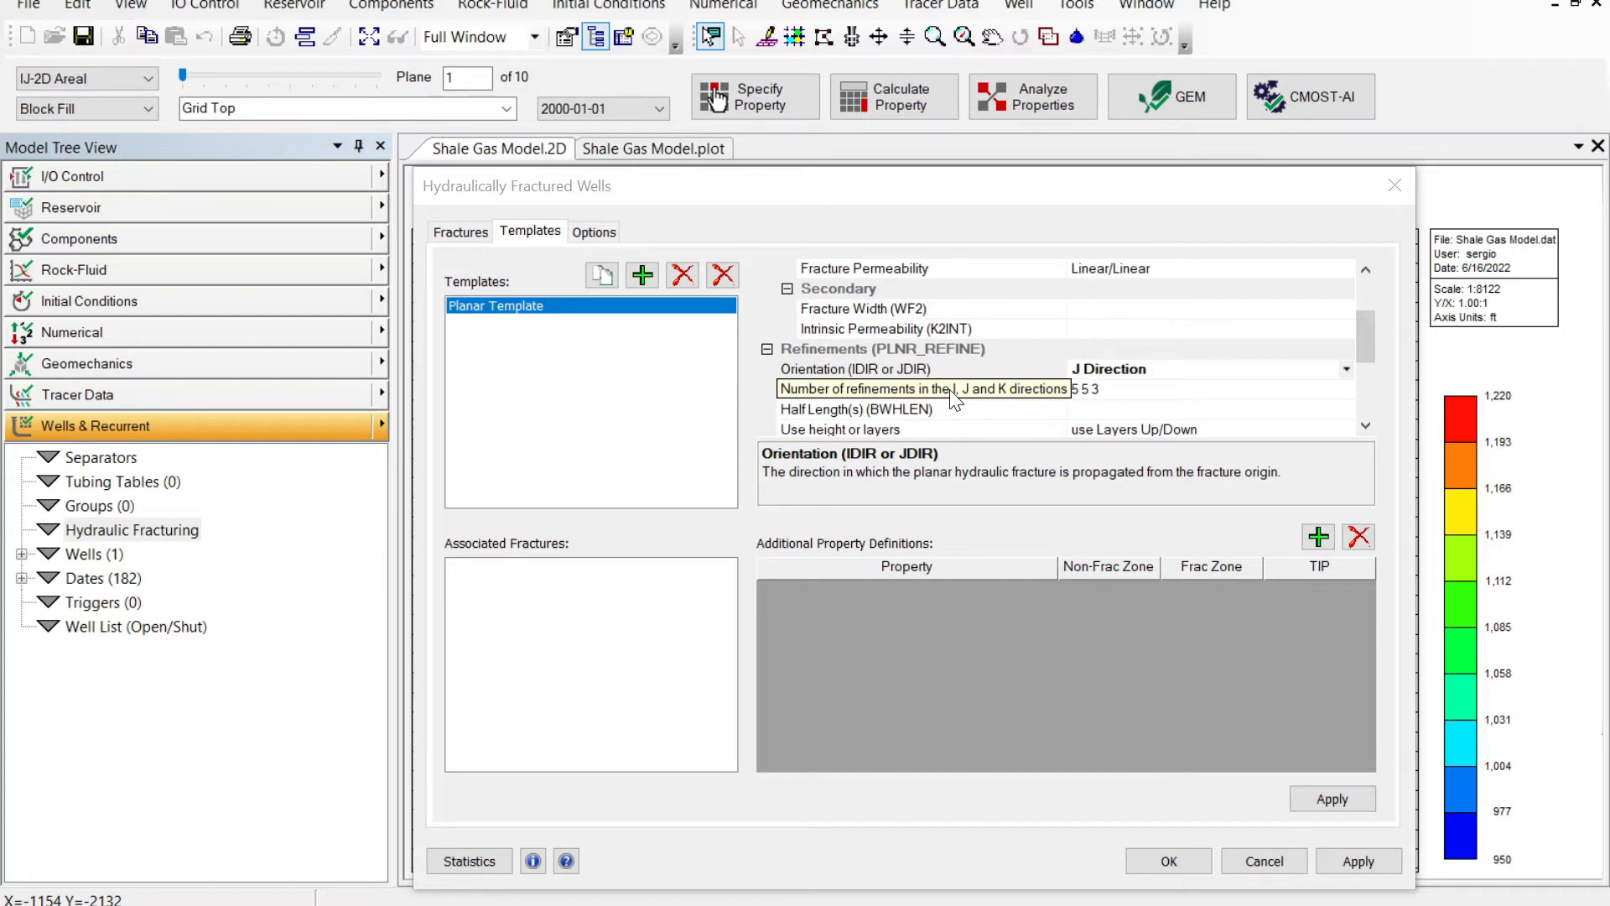
Set the number of refinements in the I, J and K directions to 7 7 1
left_click(1112, 391)
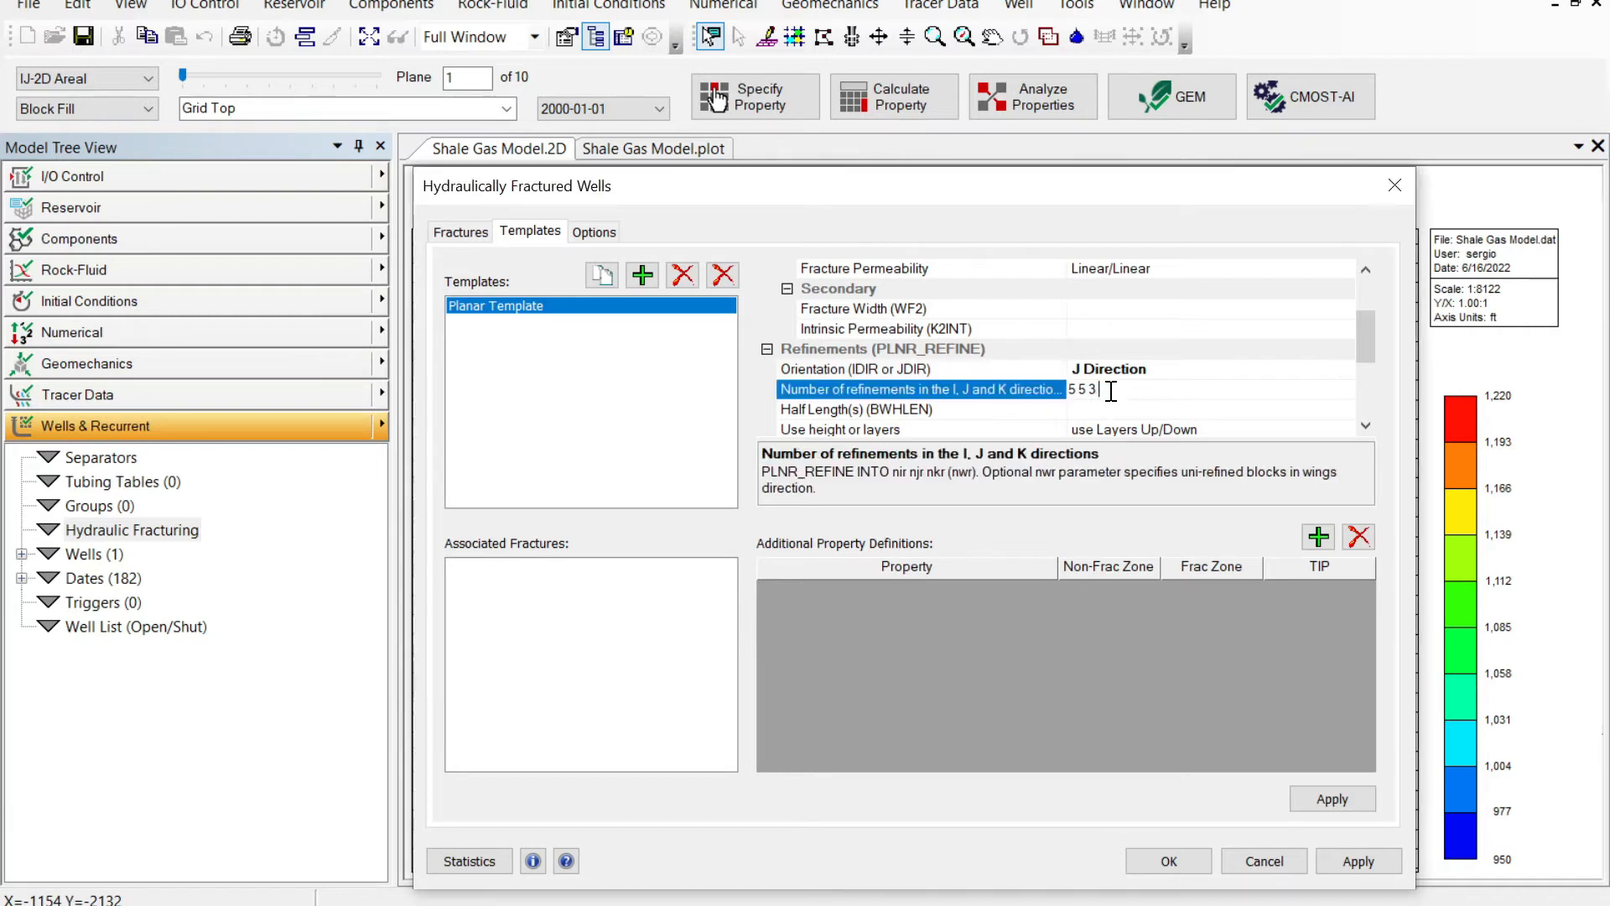
left_click(1111, 391)
type("7 7 1")
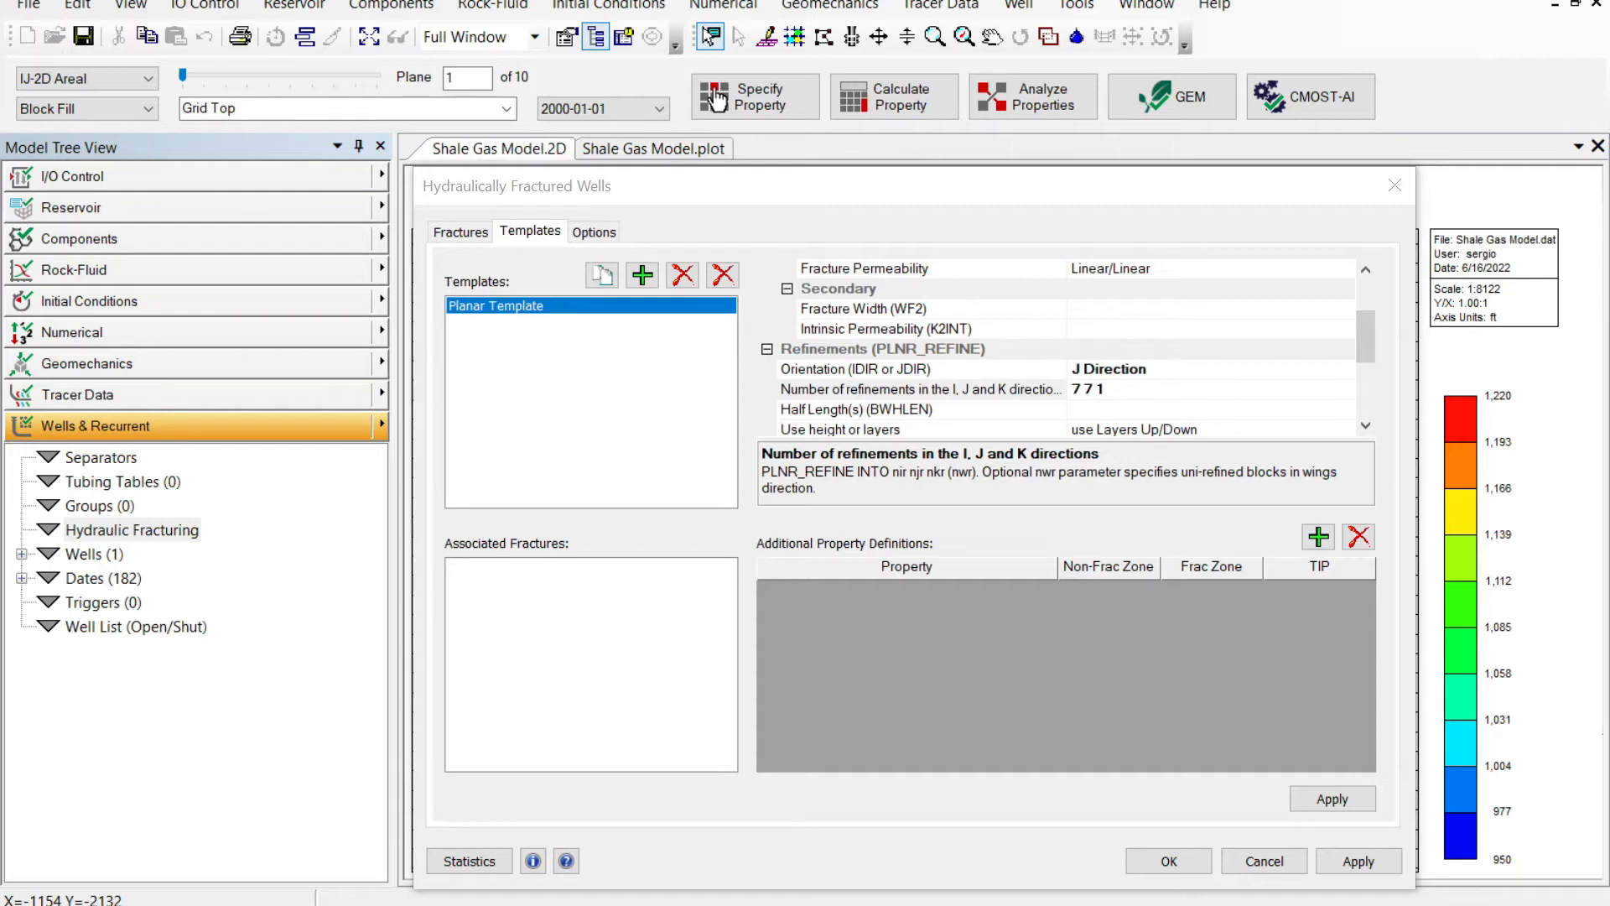
Enter non-symmetrical fracture half lengths of 350 and 200 ft in the planar template
scroll(843, 382, "down", 1)
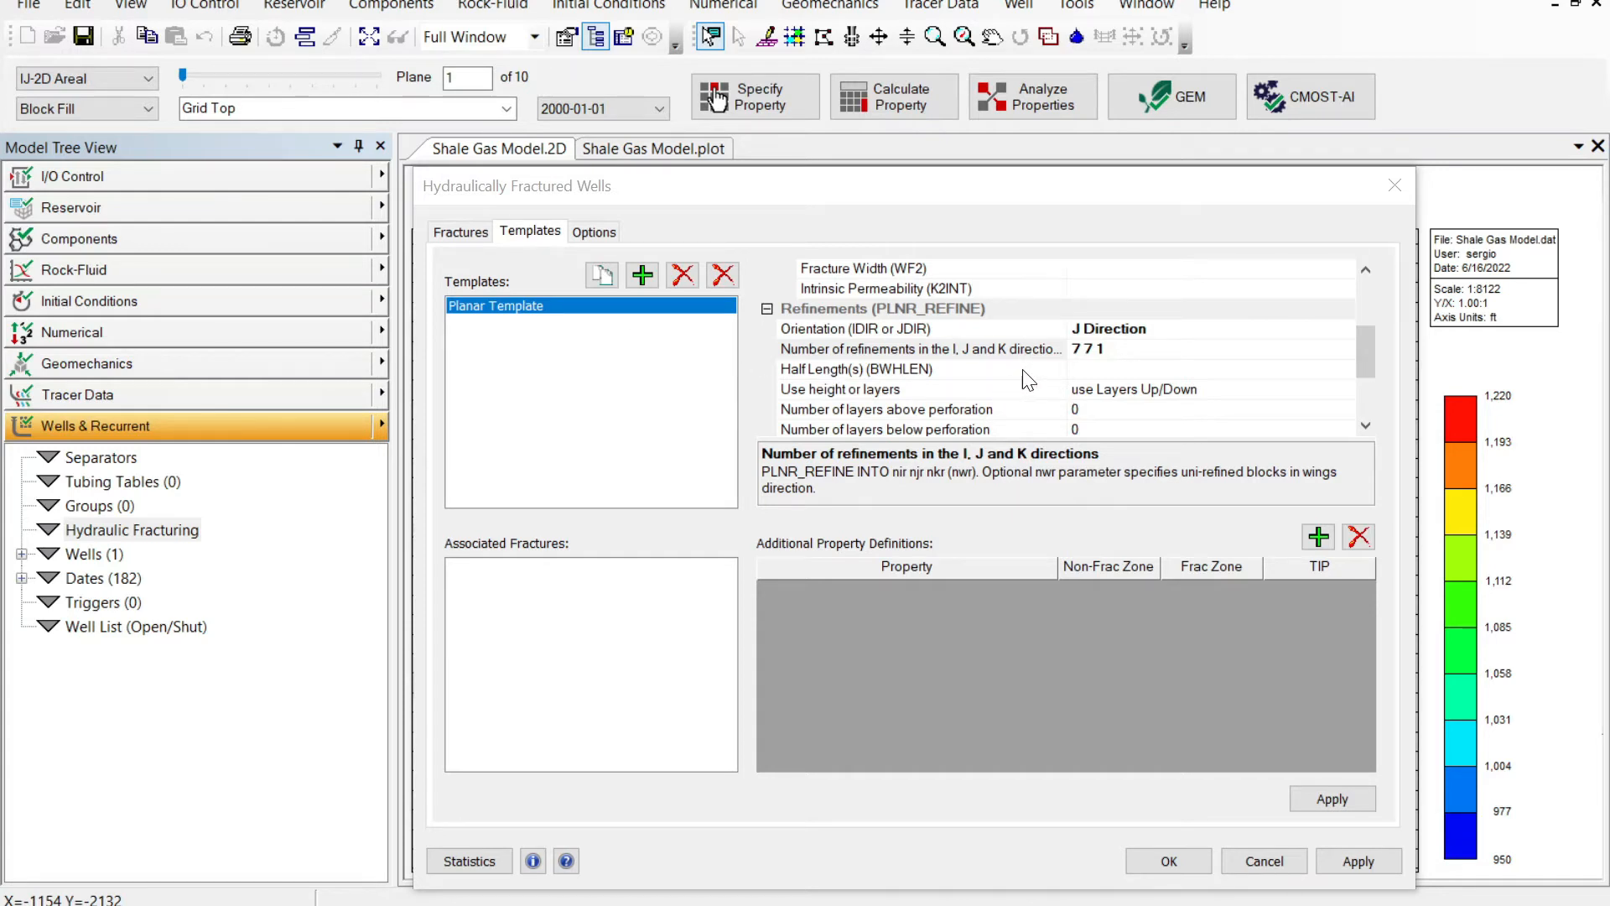
left_click(1085, 369)
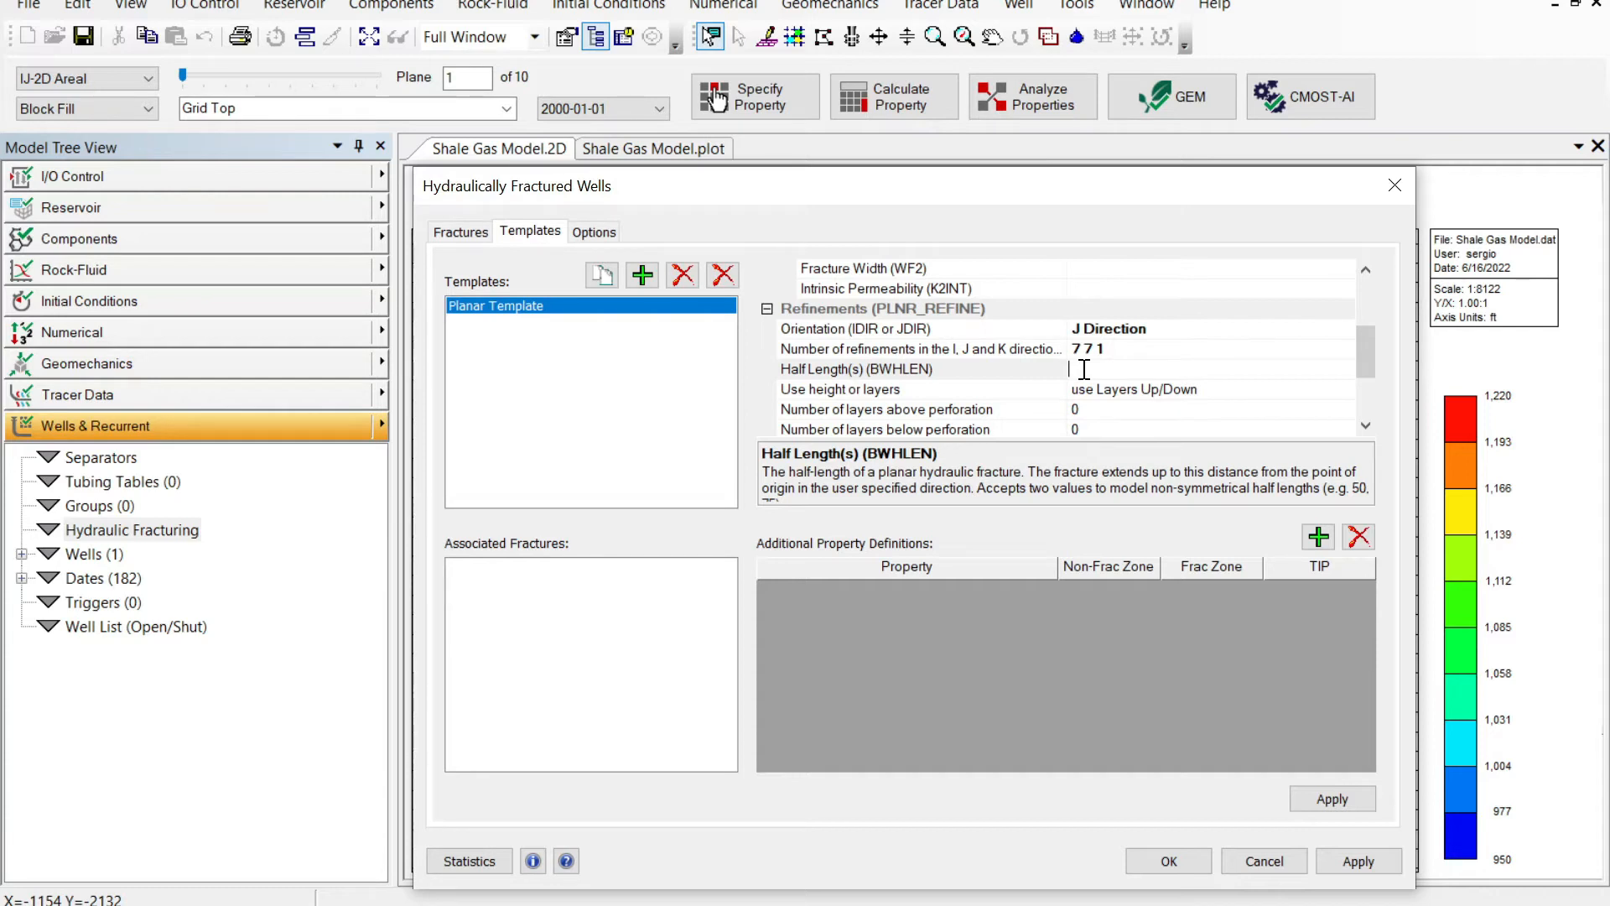
type("350 200")
Define the planar template's vertical fracture extent with the use Height Up/Down option
left_click(1201, 389)
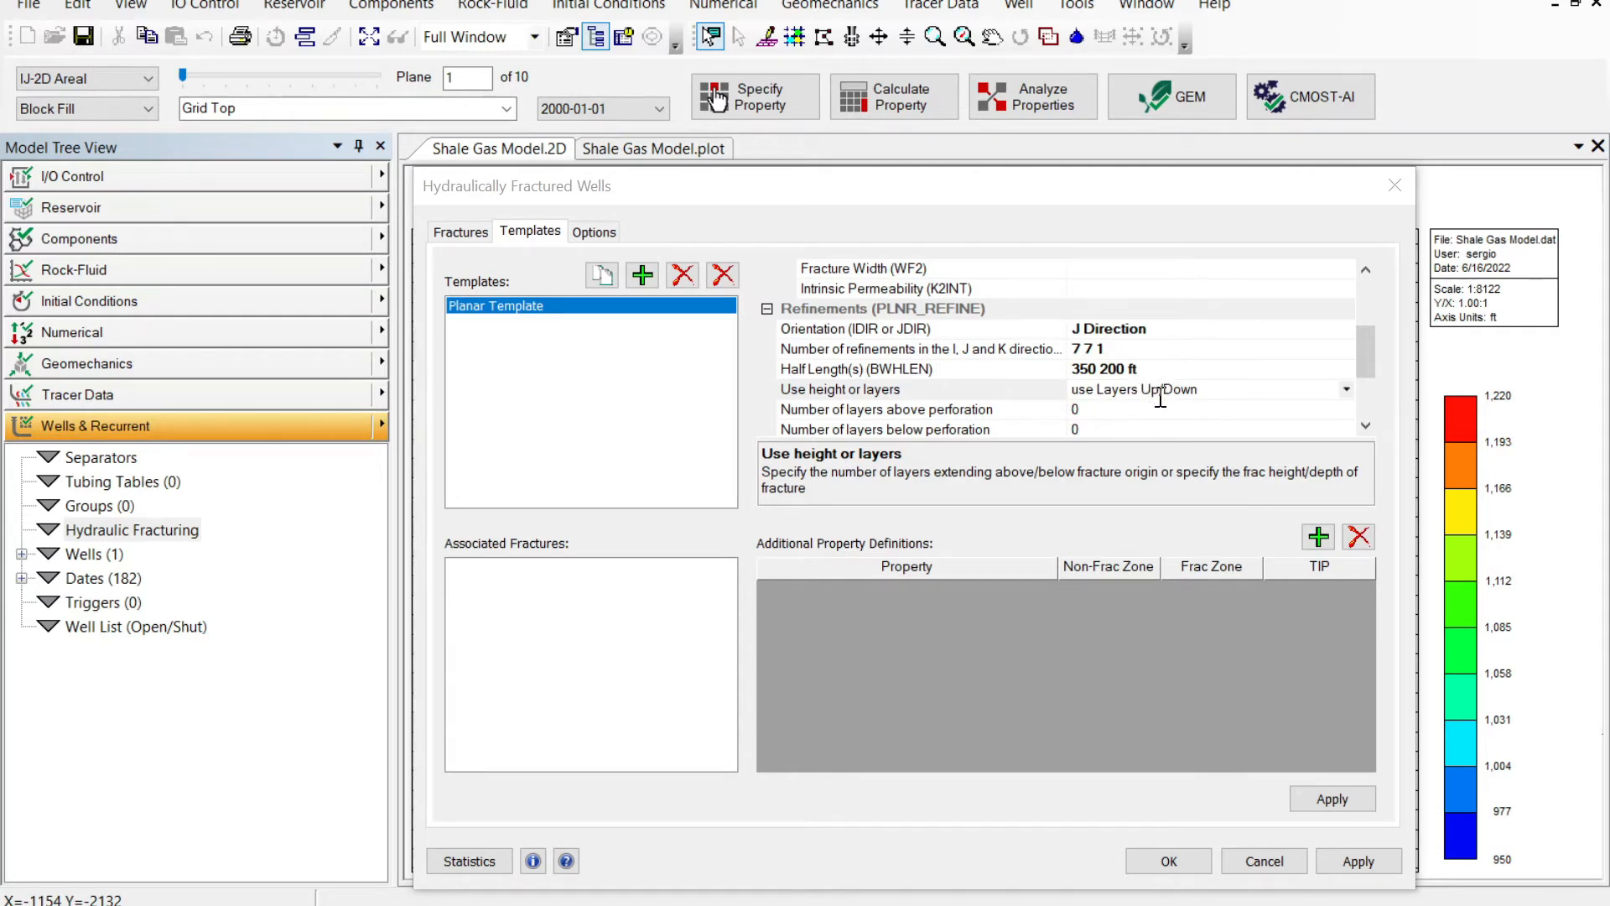
left_click(1347, 390)
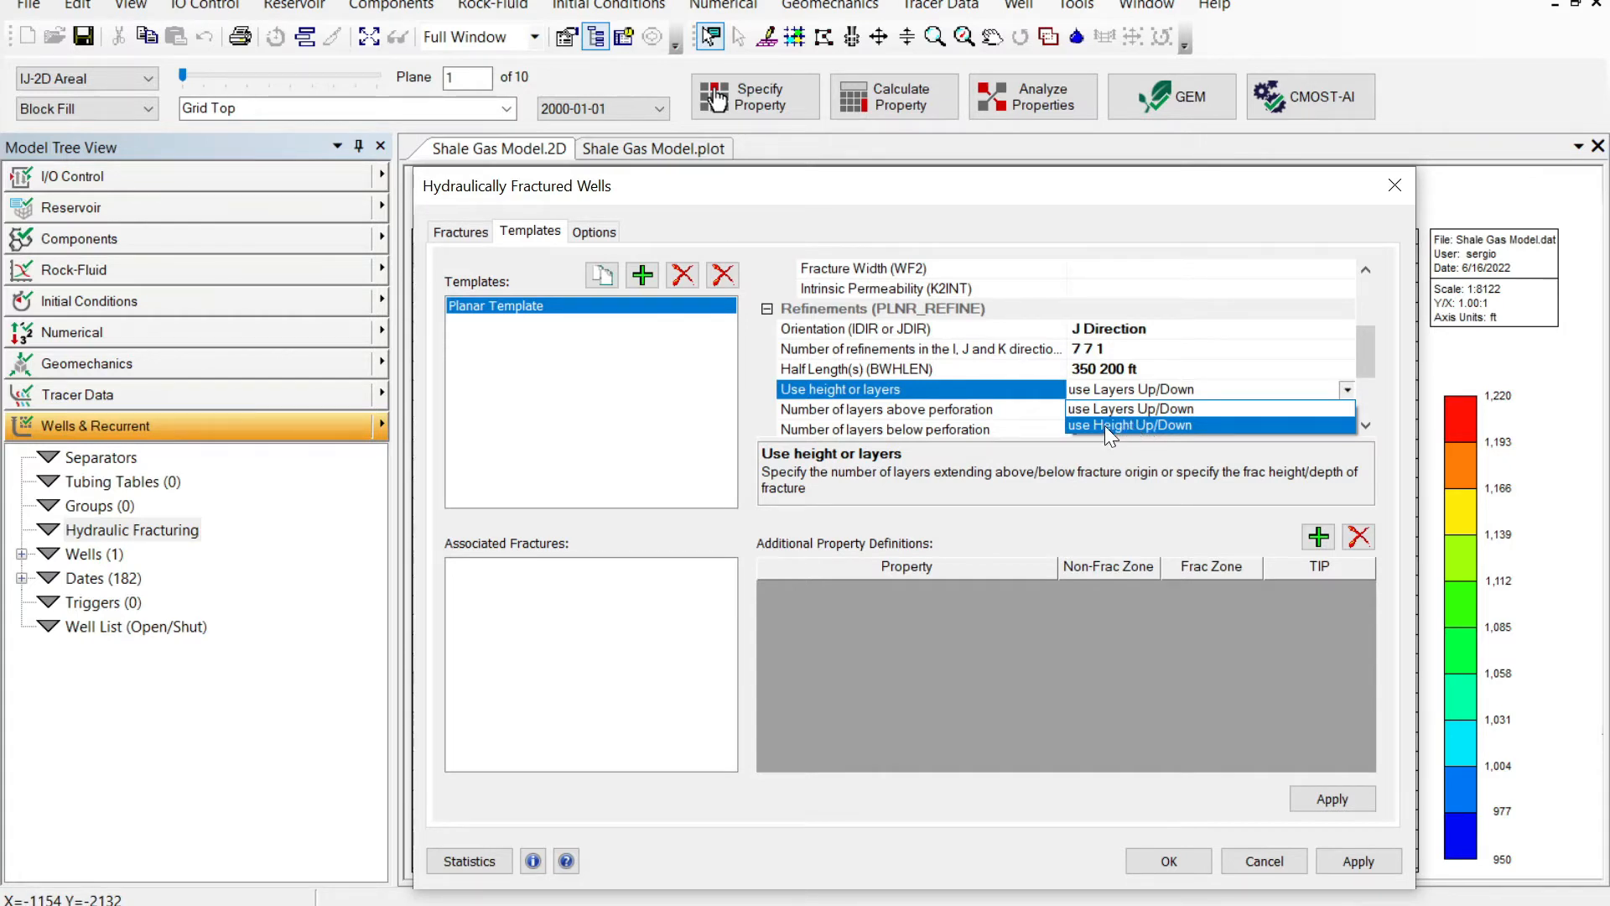
left_click(1149, 426)
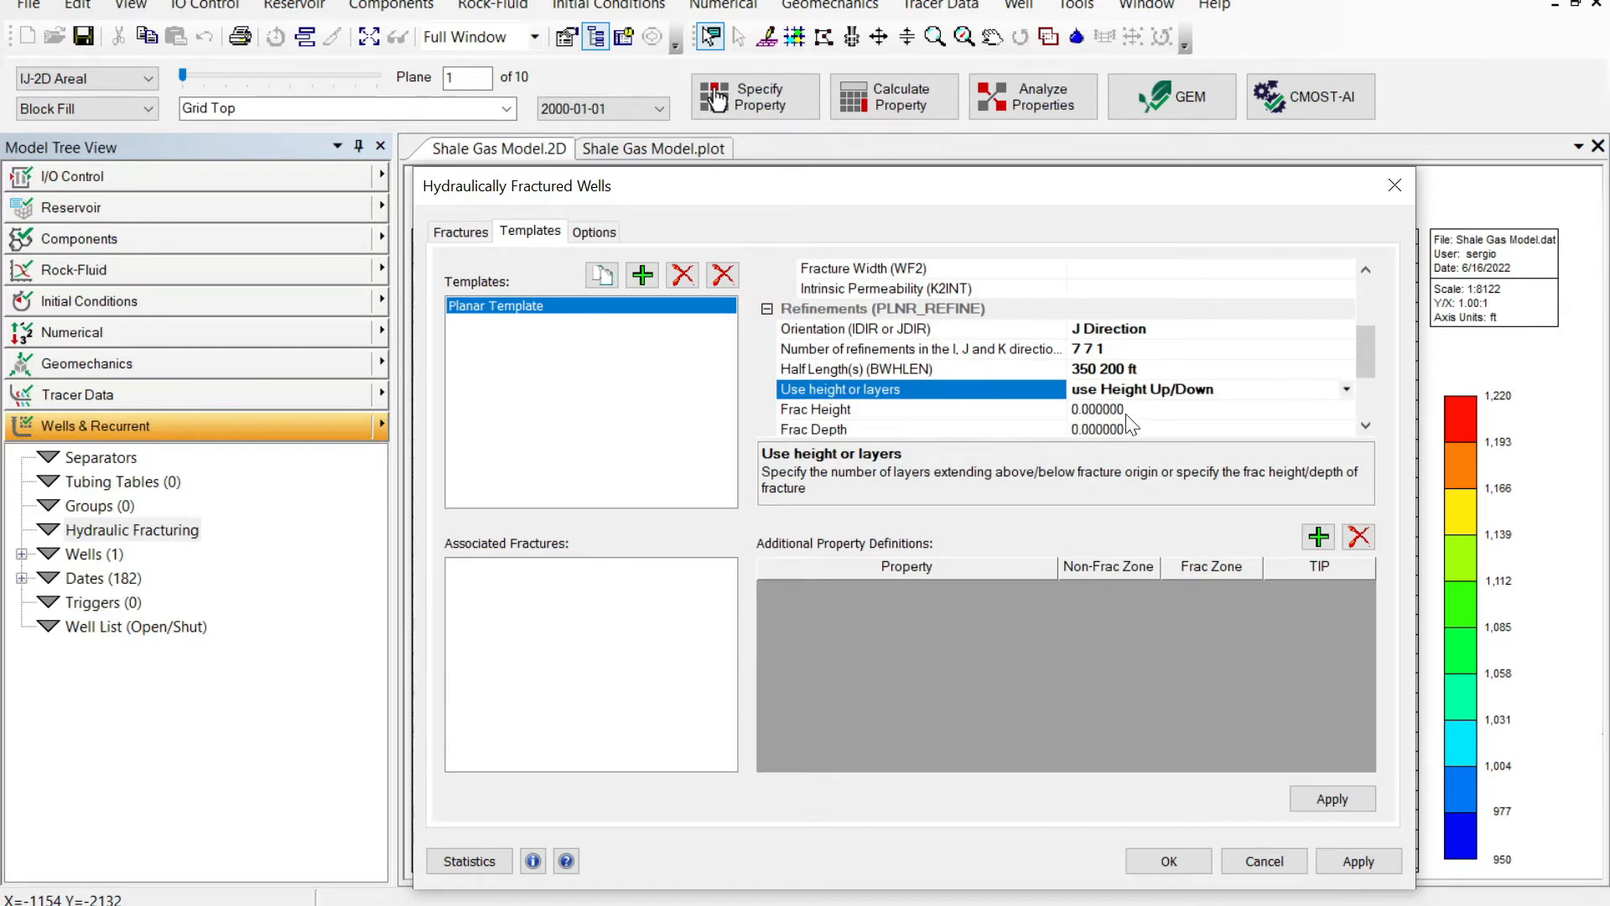
Set the planar template's frac height to 150 ft and its frac depth to 180 ft
scroll(1127, 416, "down", 1)
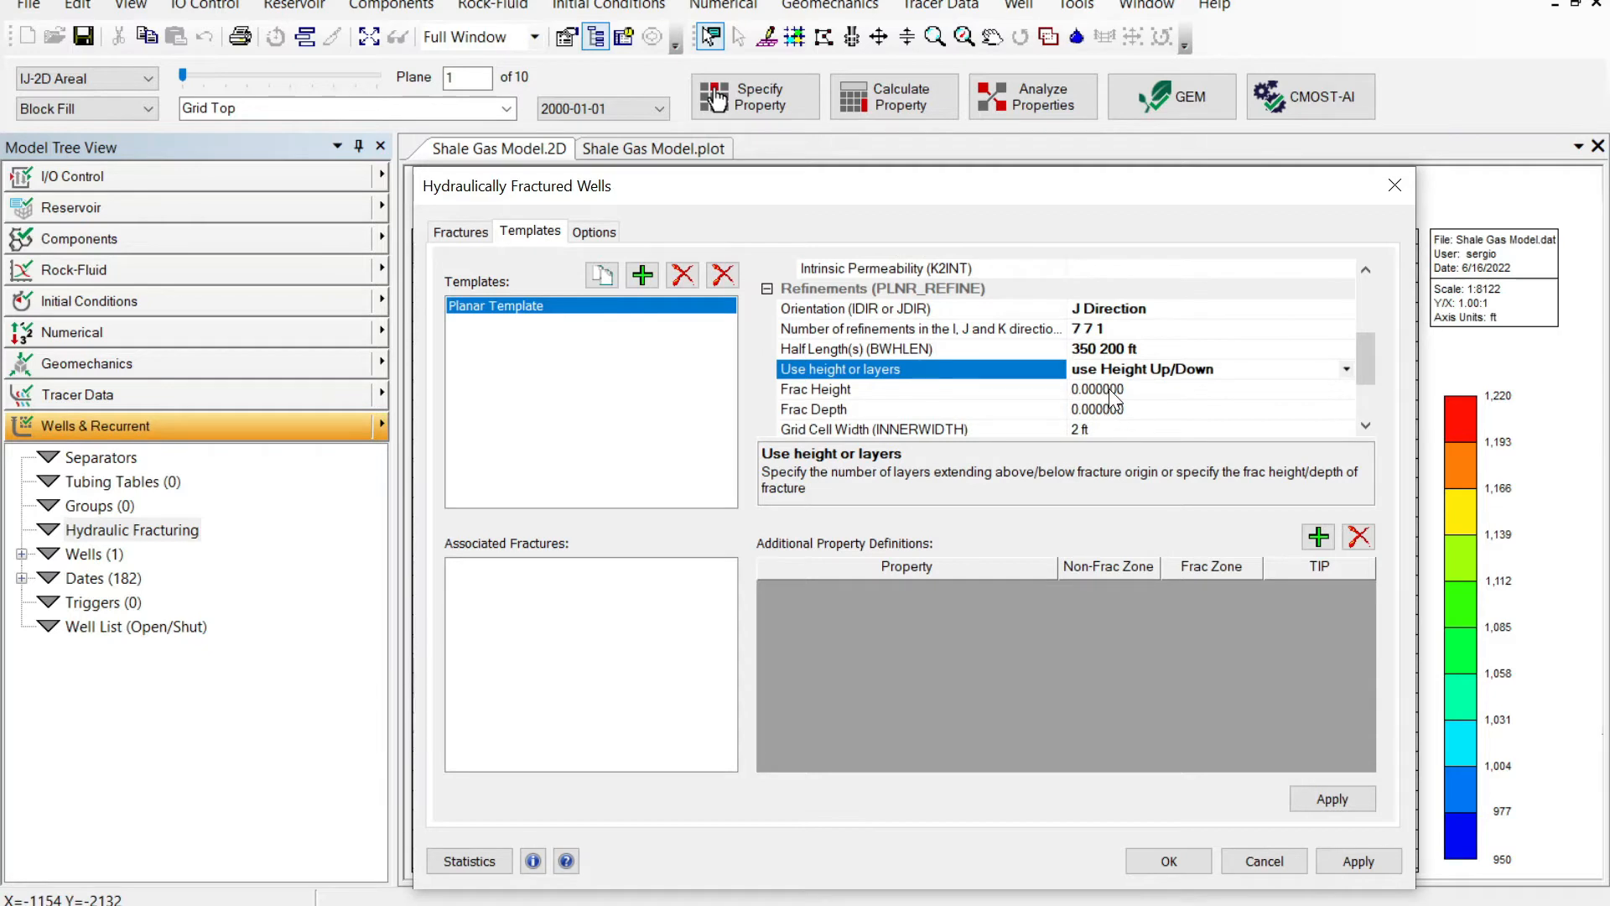
left_click(1122, 390)
left_click_drag(1136, 388, 1074, 390)
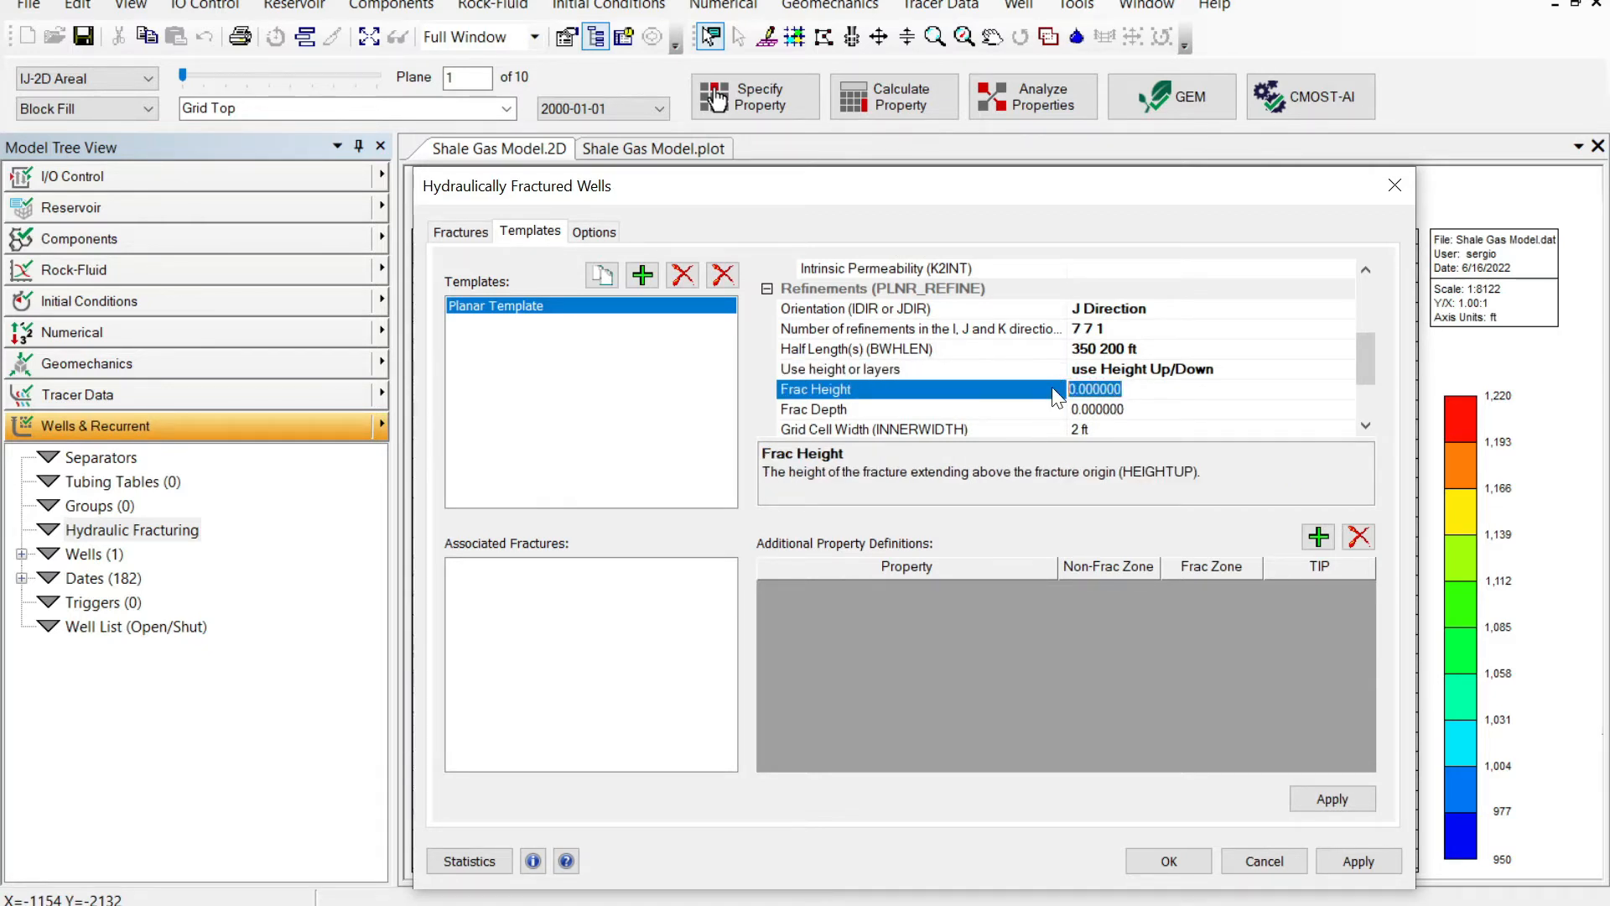
type("150")
left_click(1142, 408)
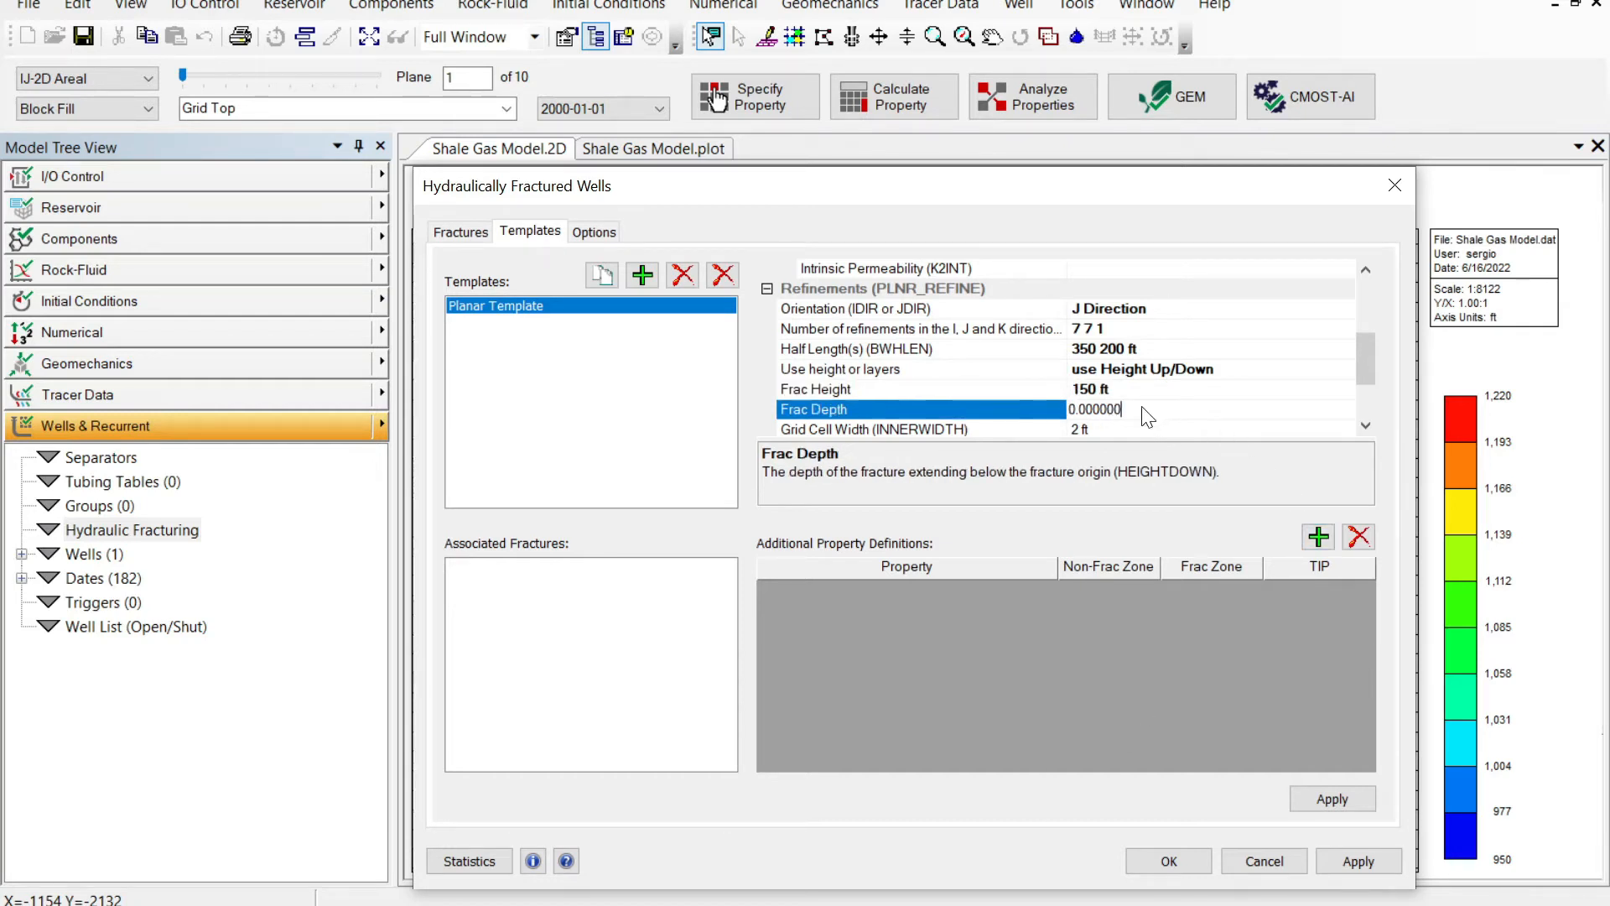
left_click_drag(1143, 409, 1045, 410)
type("180")
Keep the grid cell width at 2 ft and apply the planar template's settings
left_click(1147, 423)
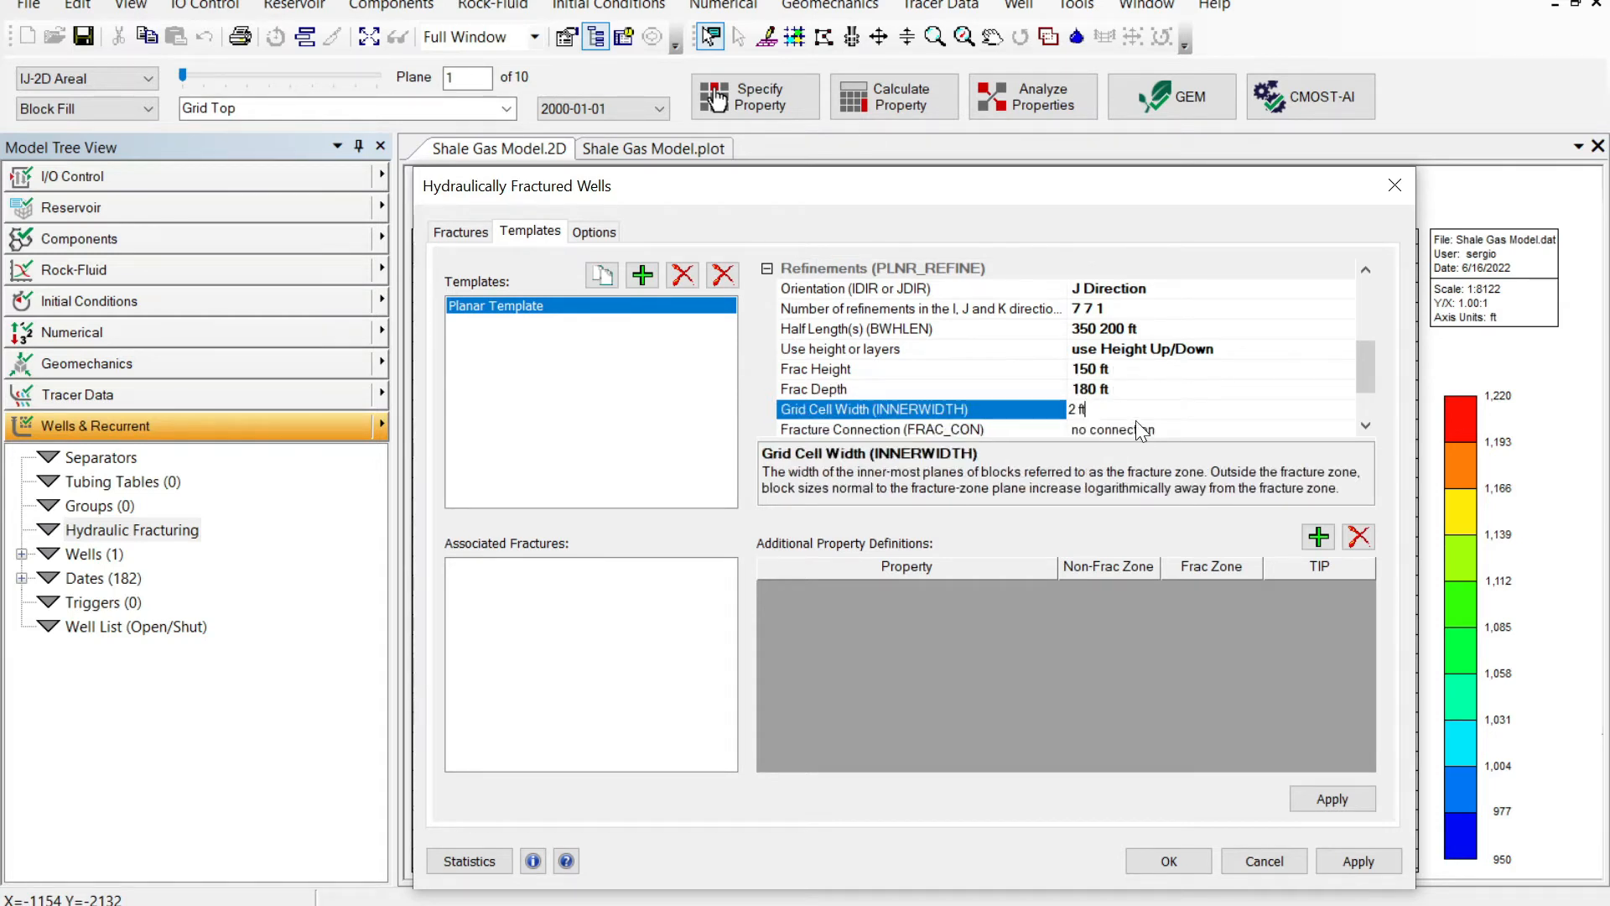
scroll(1096, 419, "down", 1)
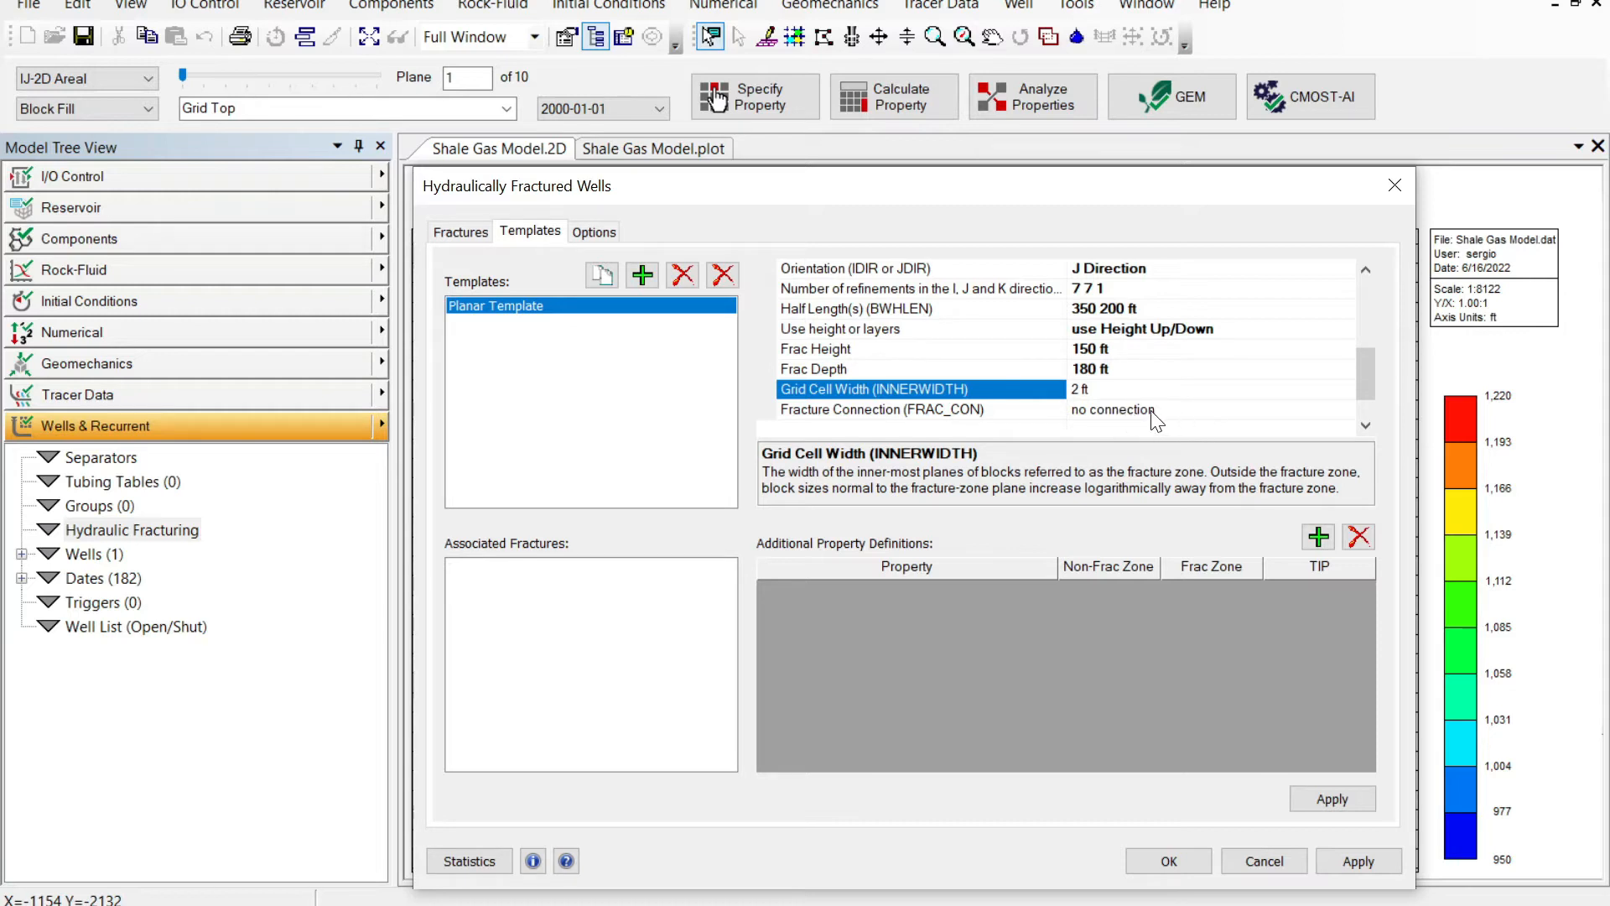
left_click(1318, 798)
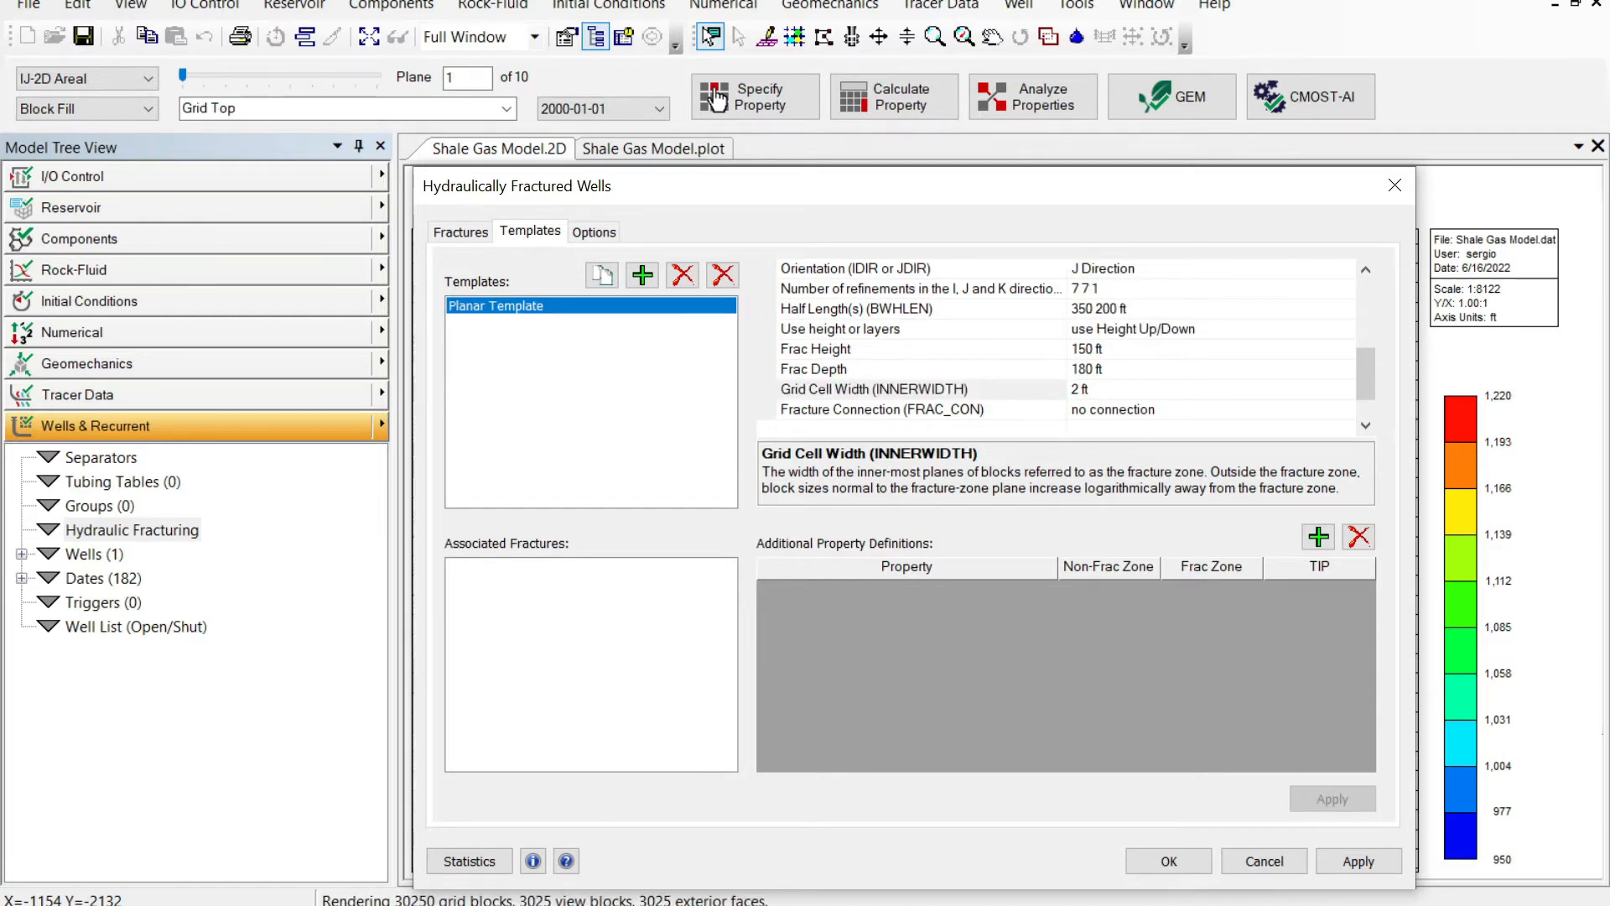
Assign Planar Template as the fracture template of Planar Stage 1 on Well-1
left_click(466, 234)
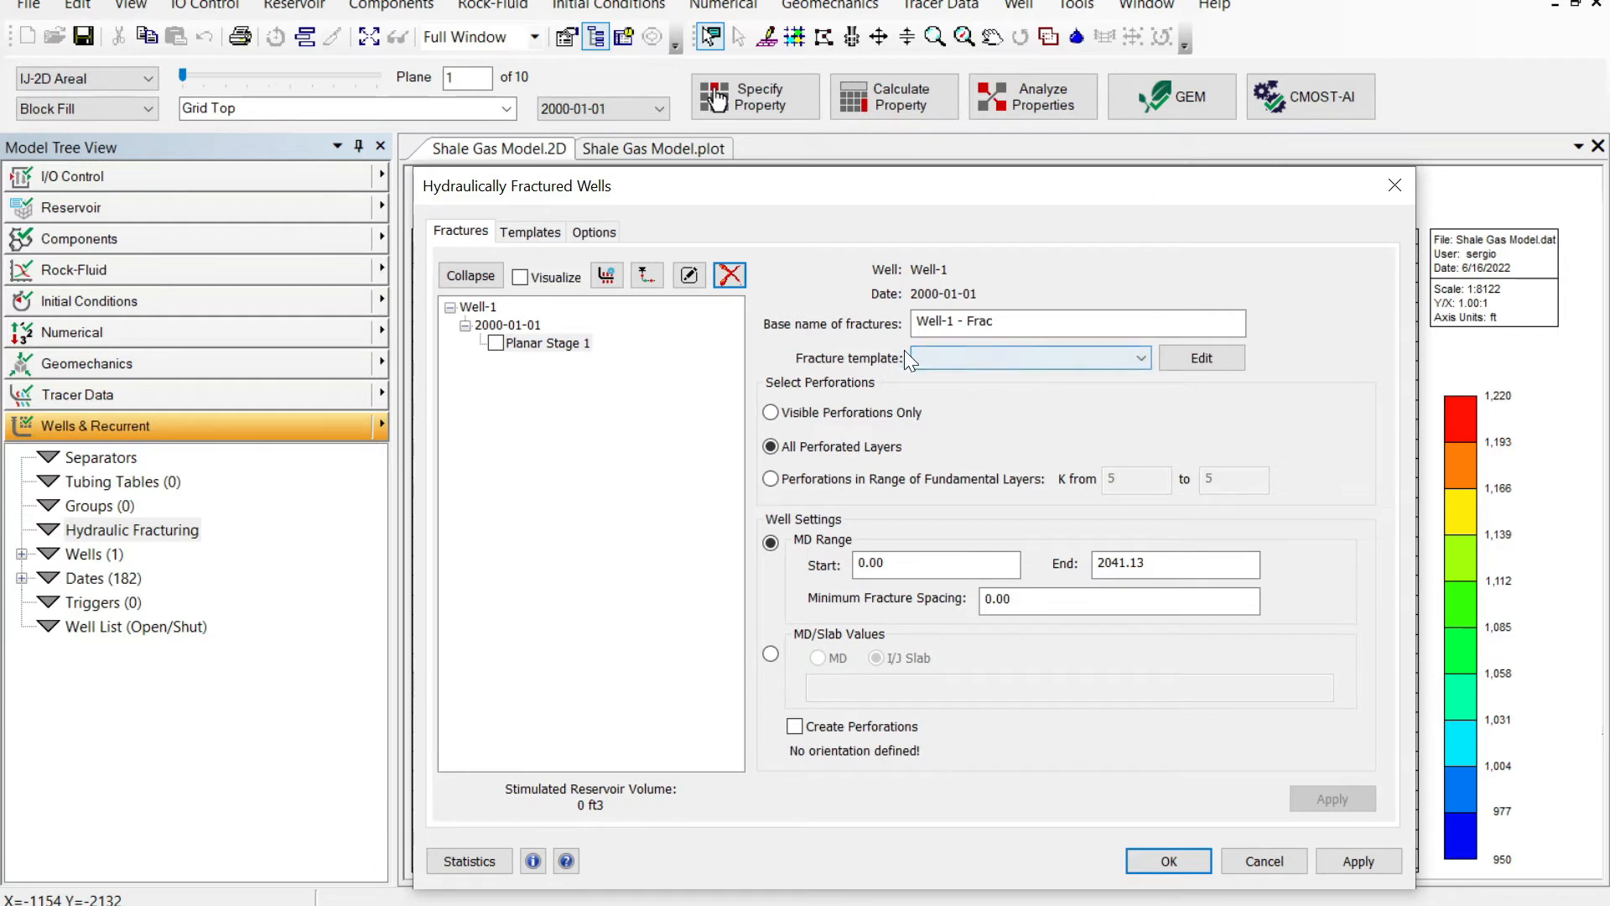
left_click(1144, 359)
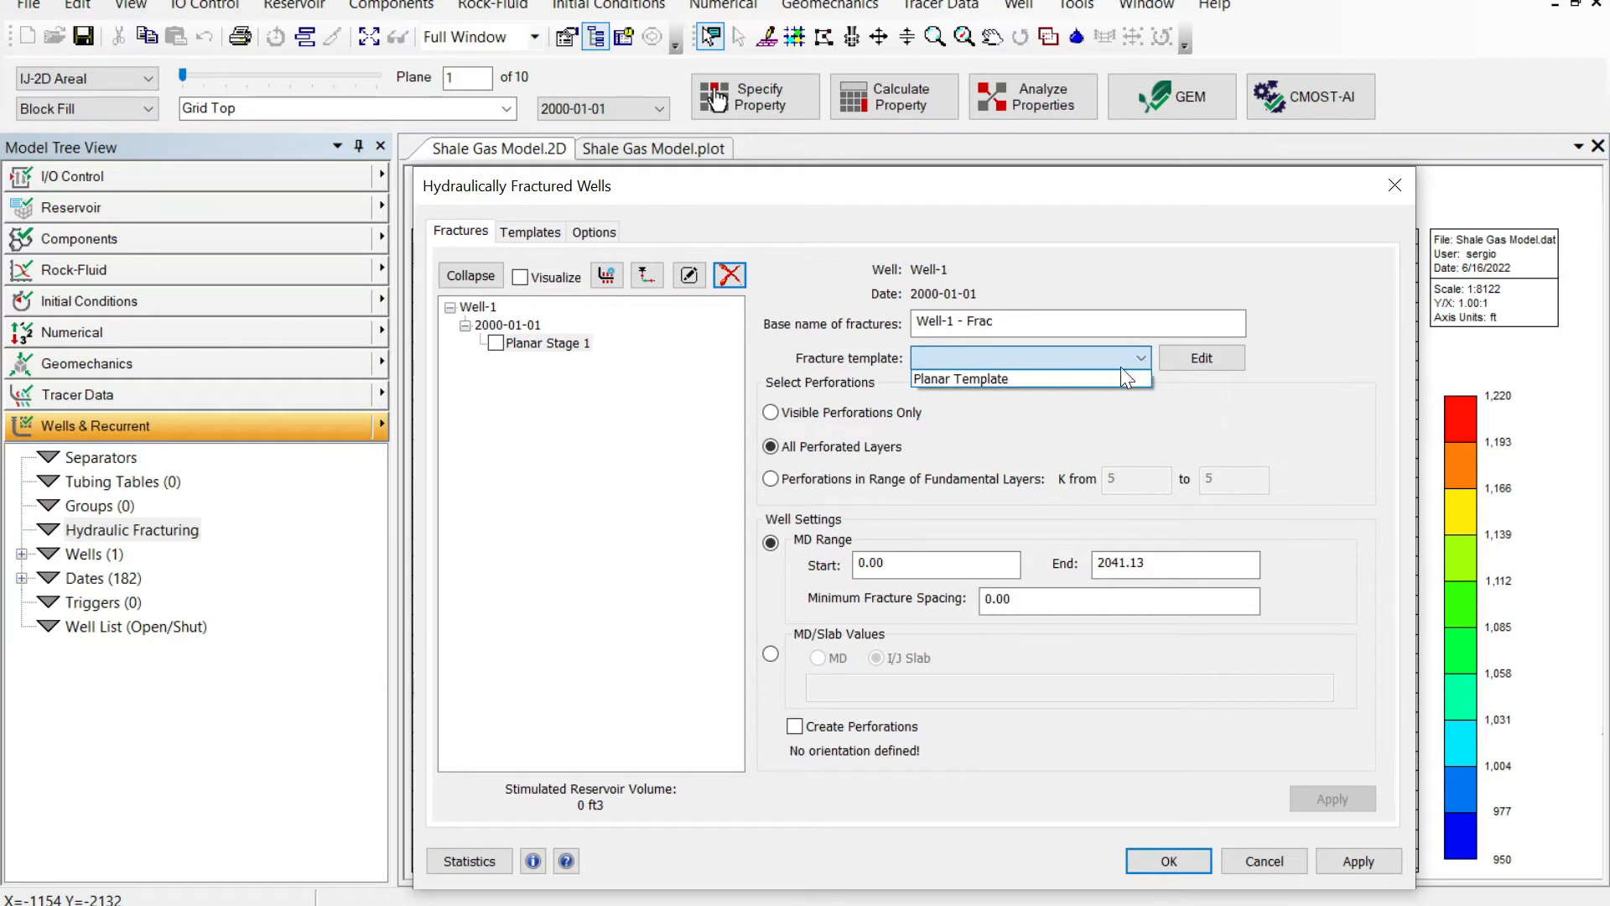
left_click(974, 380)
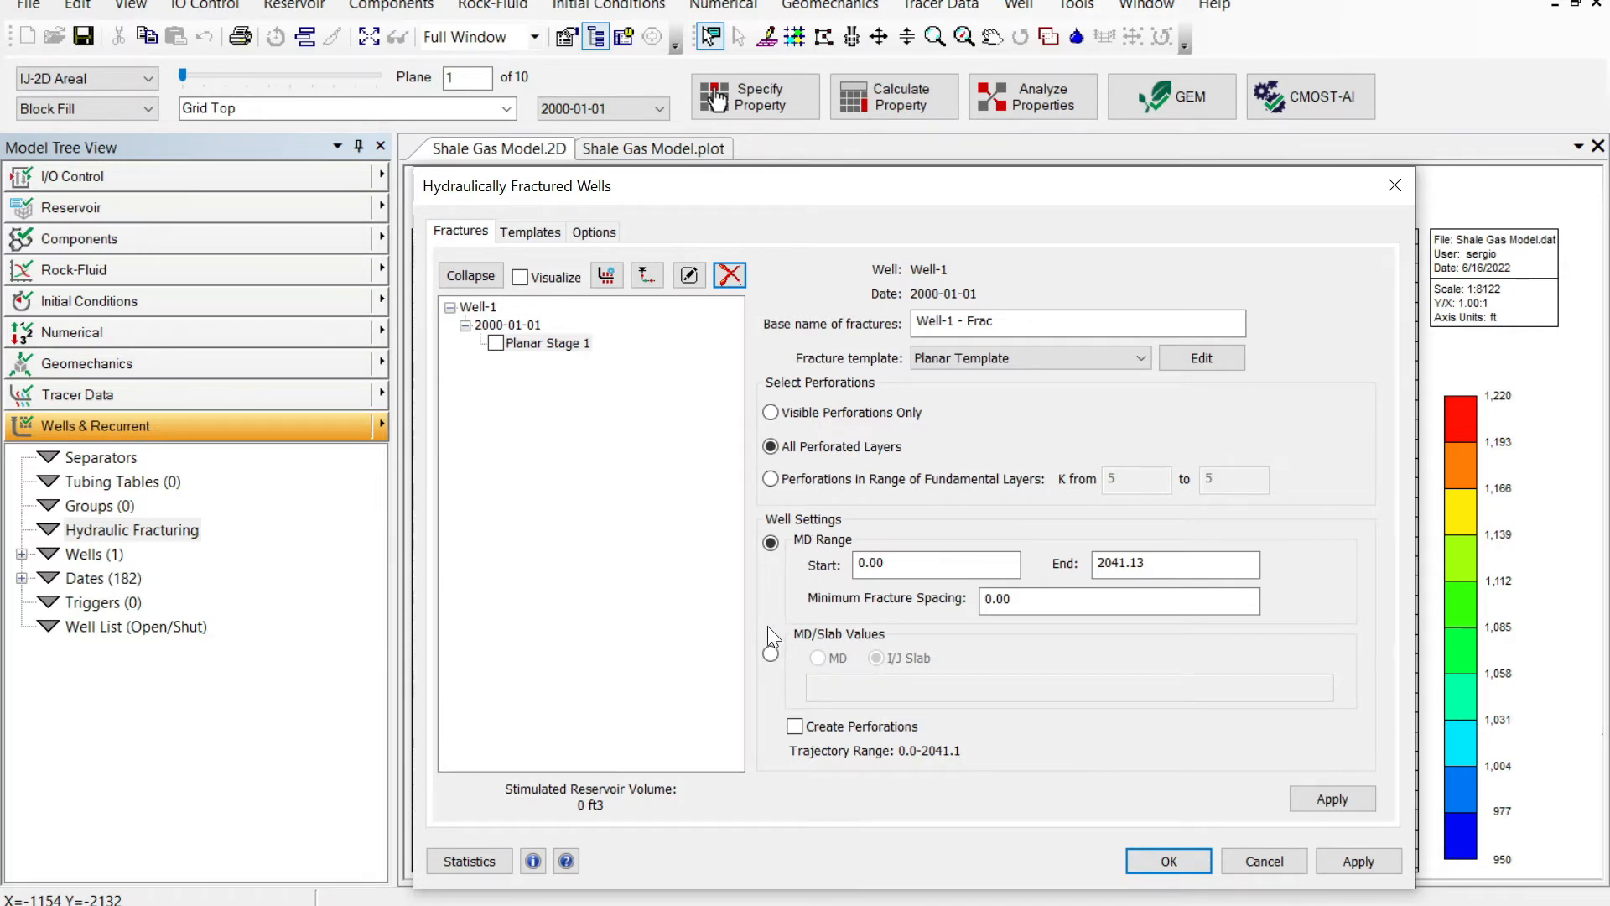
Place the stage's fractures by I/J slab at 22 28 34 40, apply them and accept the hydraulic fracture definition
left_click(769, 653)
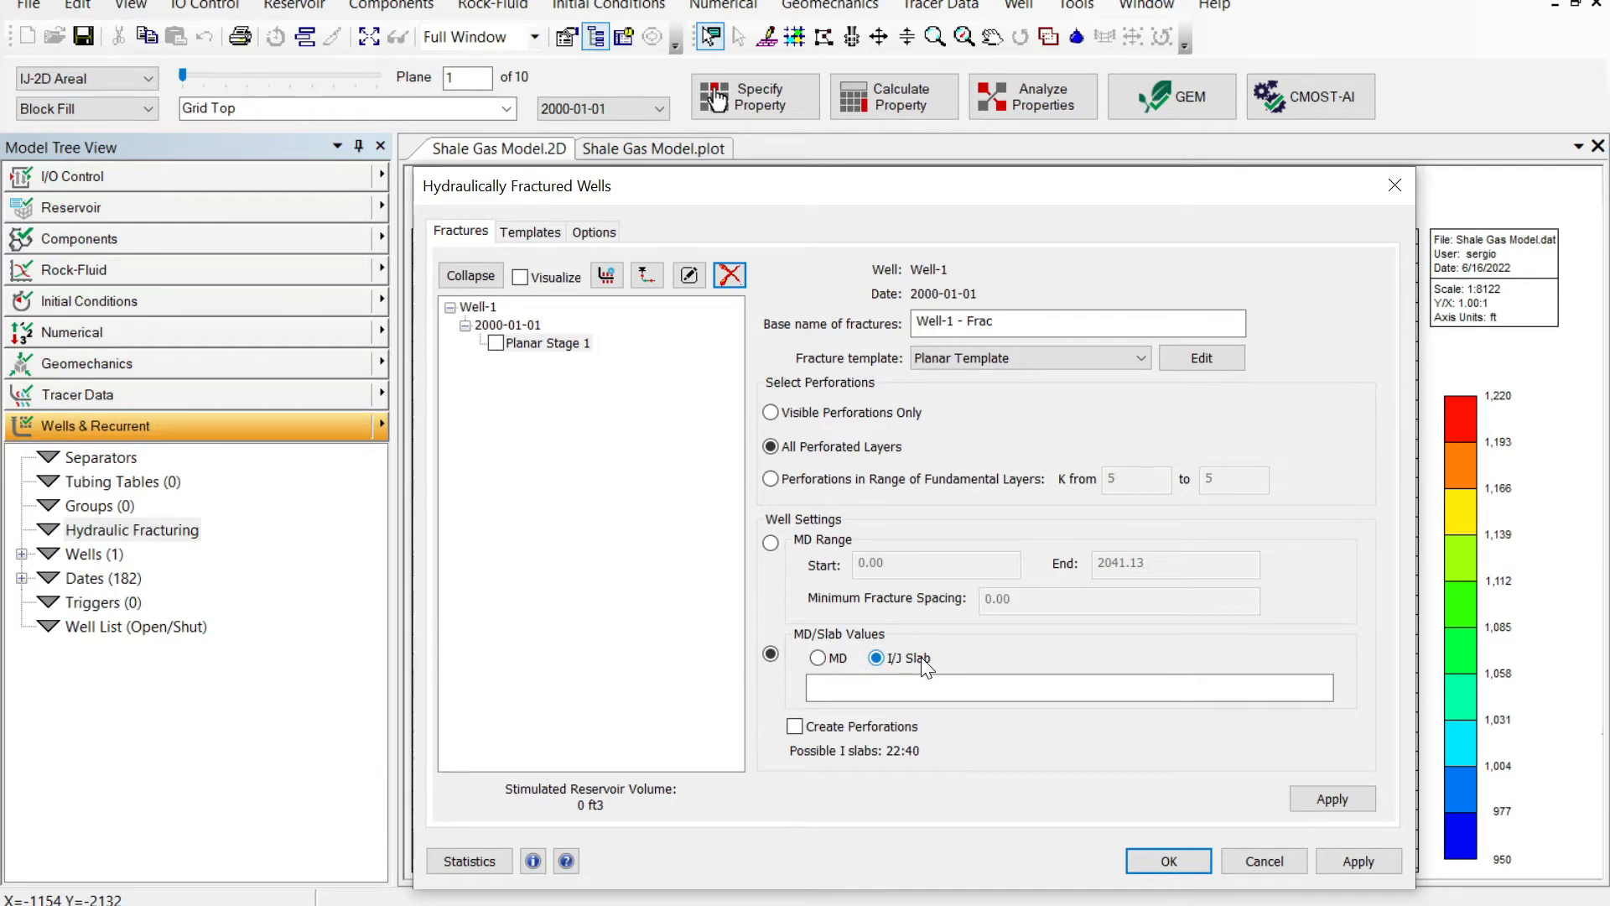
left_click(872, 689)
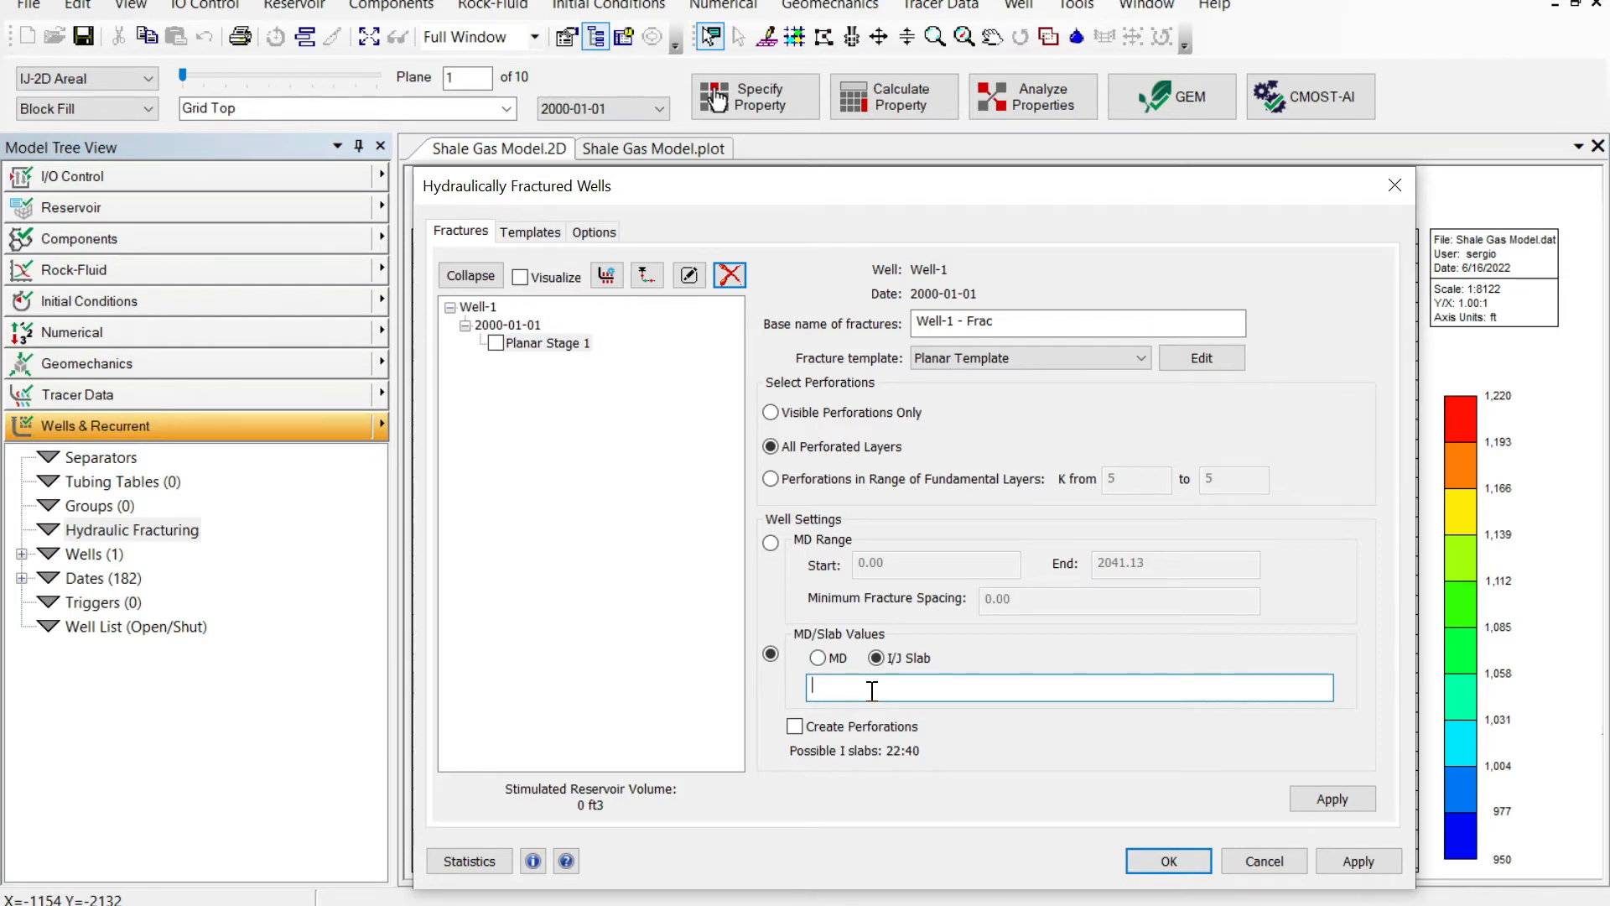
type("22 28 34 40")
left_click(1321, 799)
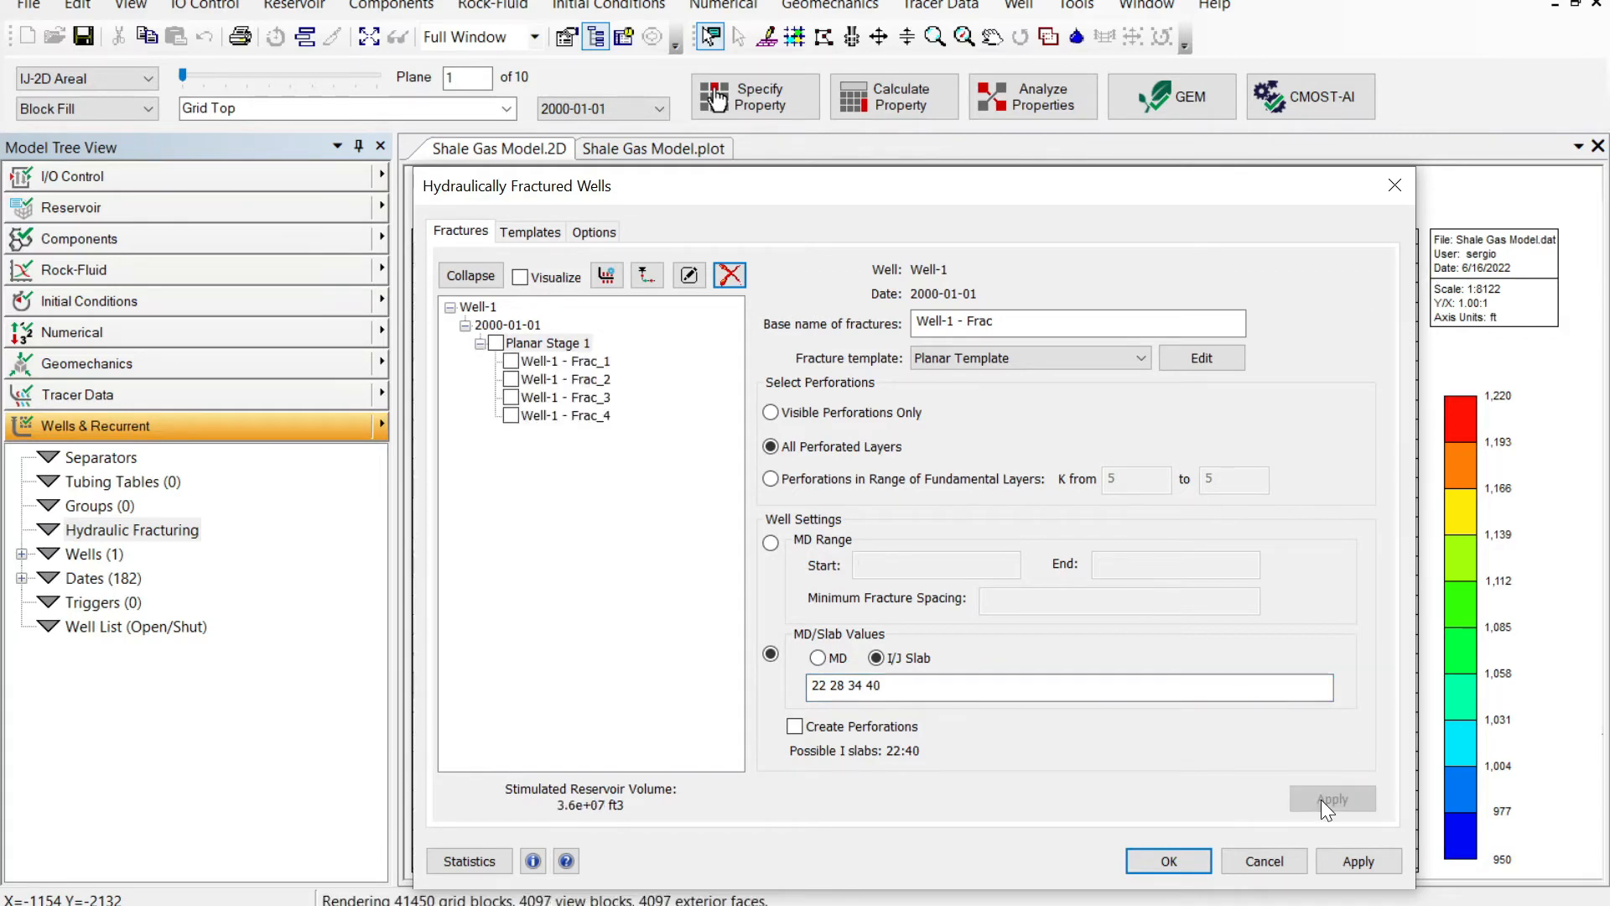
left_click(1167, 864)
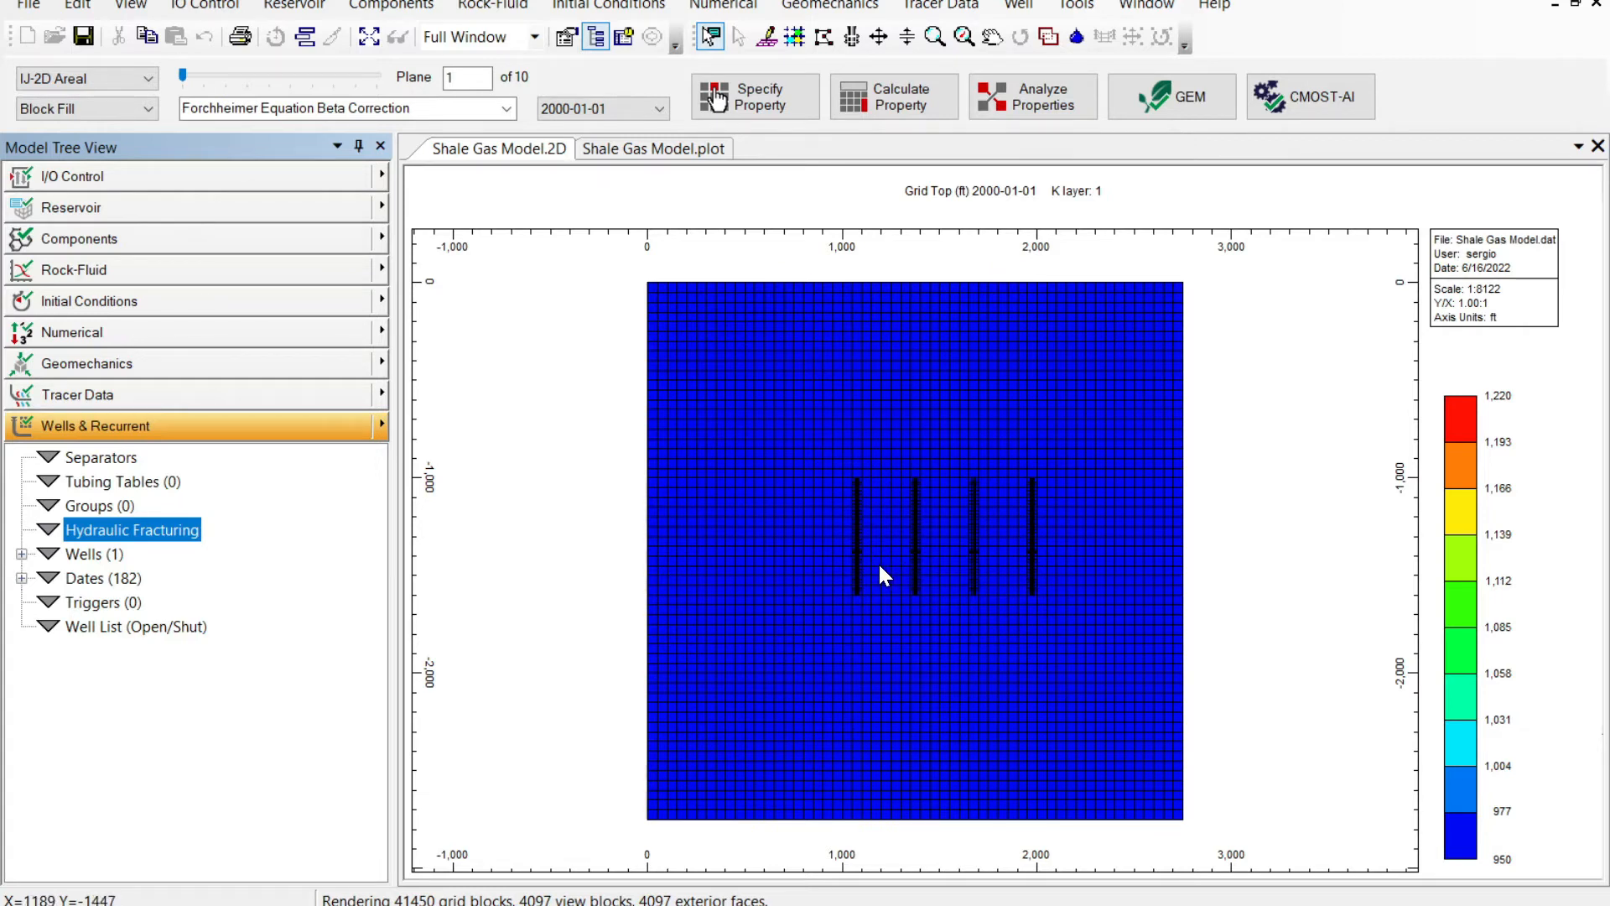
Show areal layer 5 and examine the grid refinement around the fractures along Well-1 up close
left_click(262, 87)
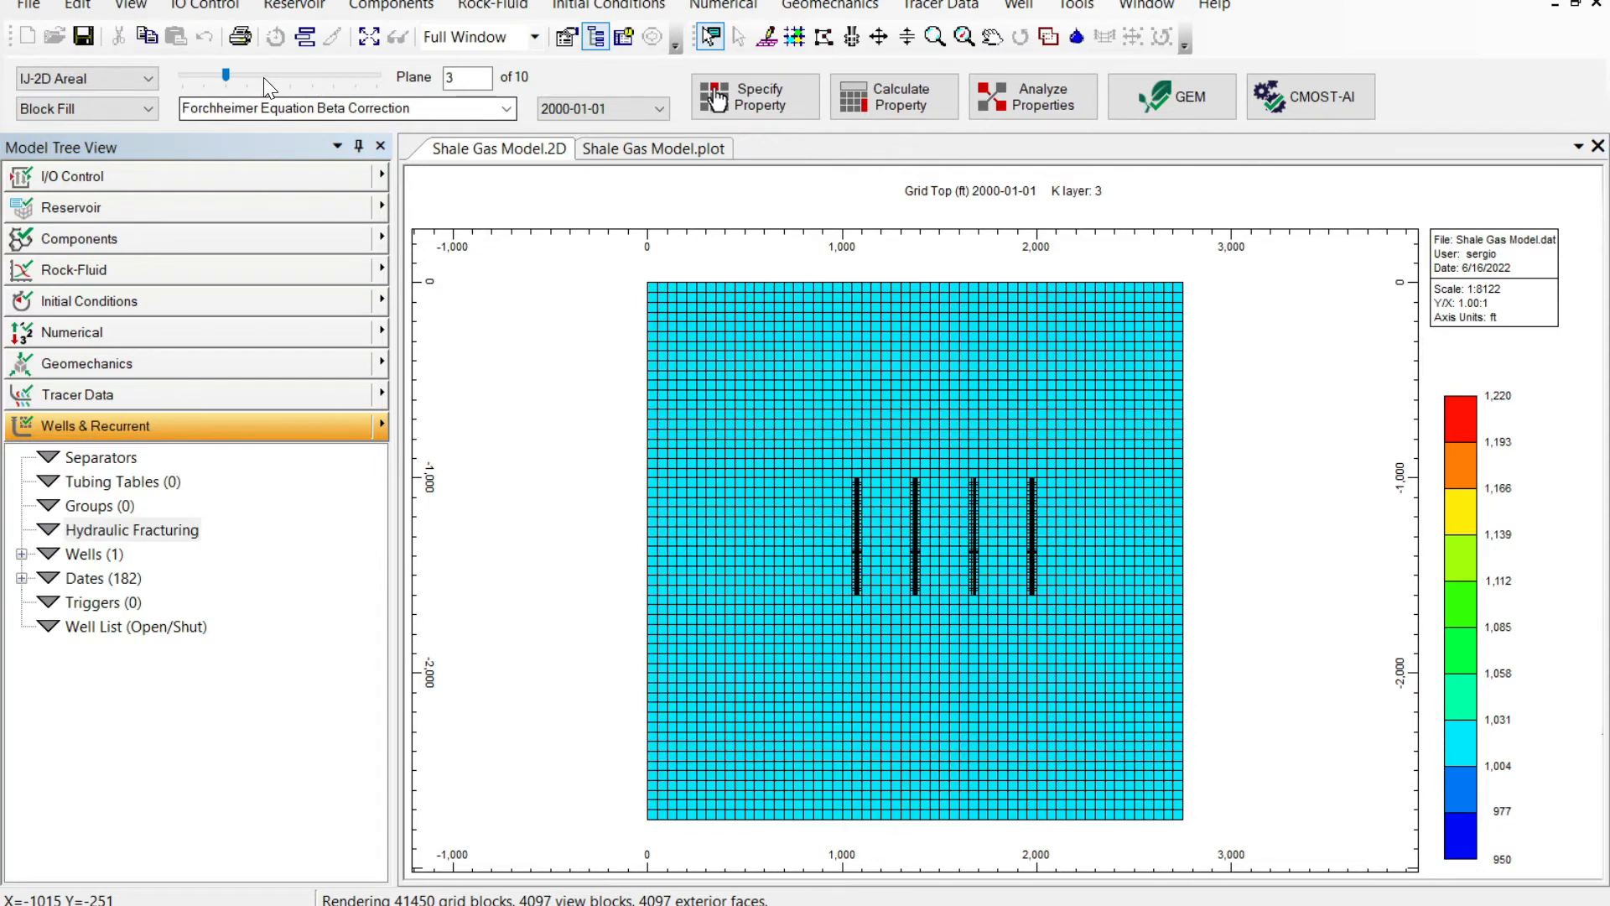
left_click(263, 77)
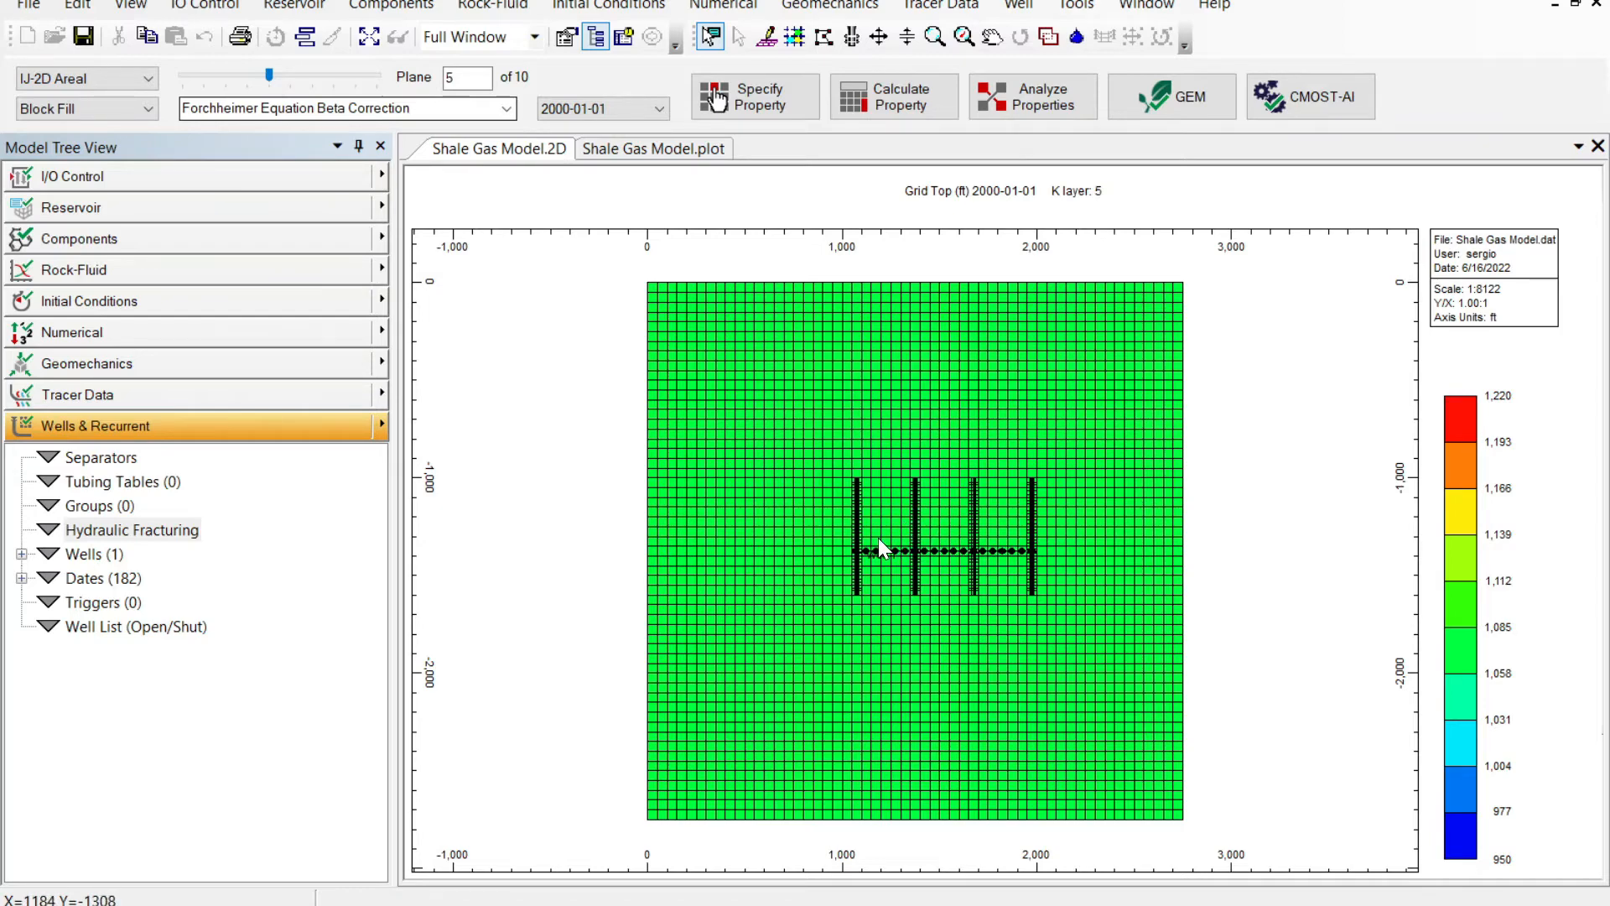
scroll(862, 542, "up", 3)
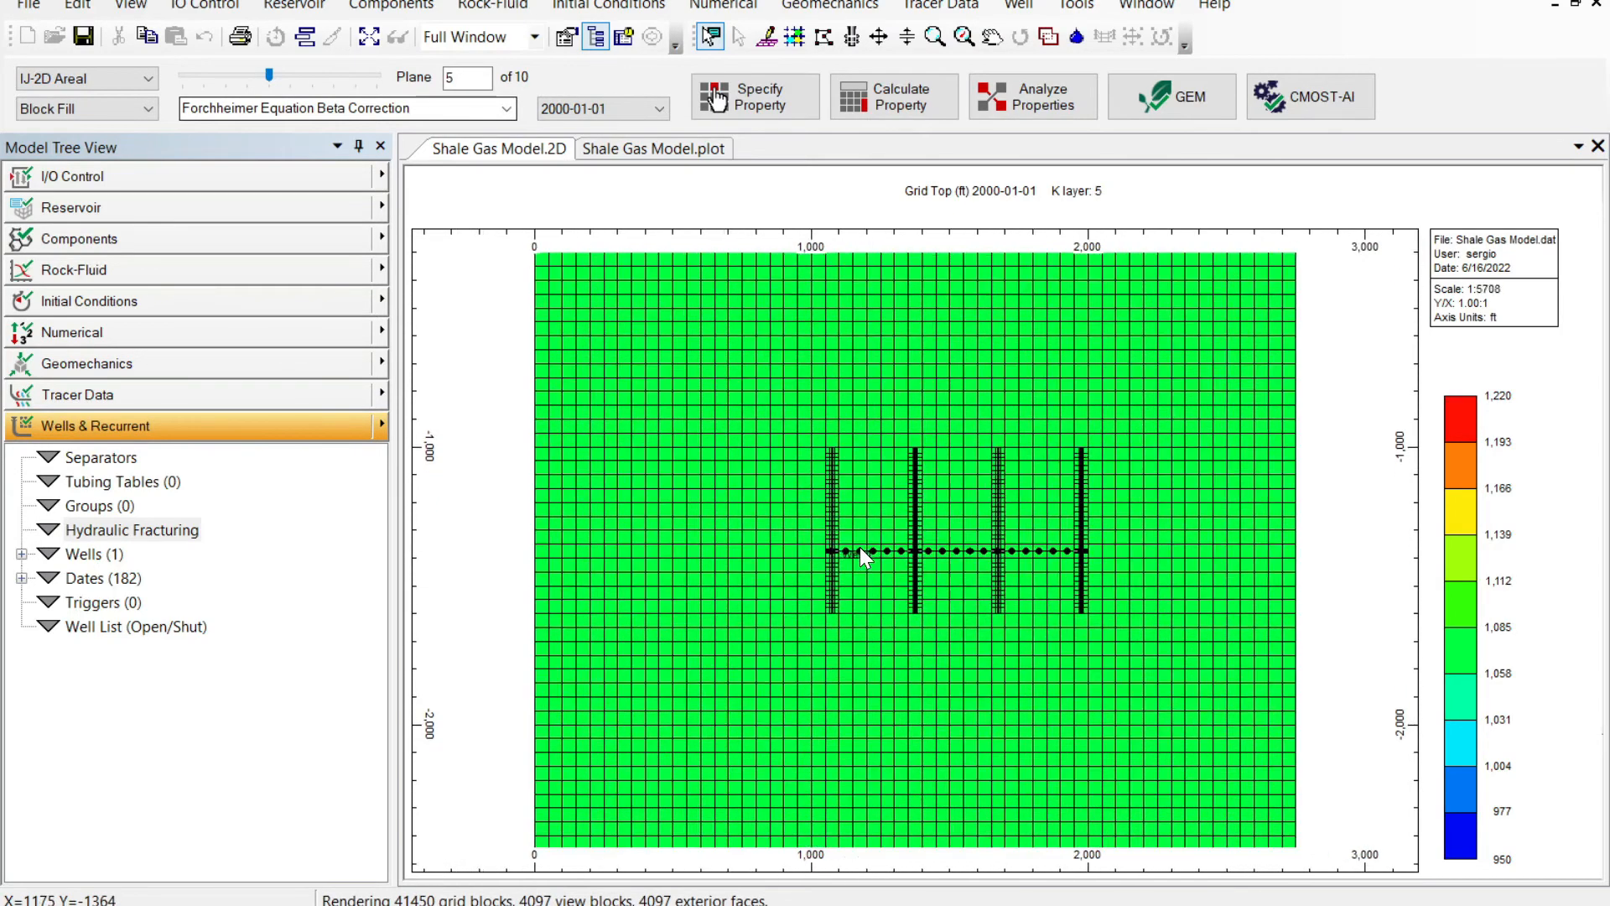
scroll(853, 557, "up", 2)
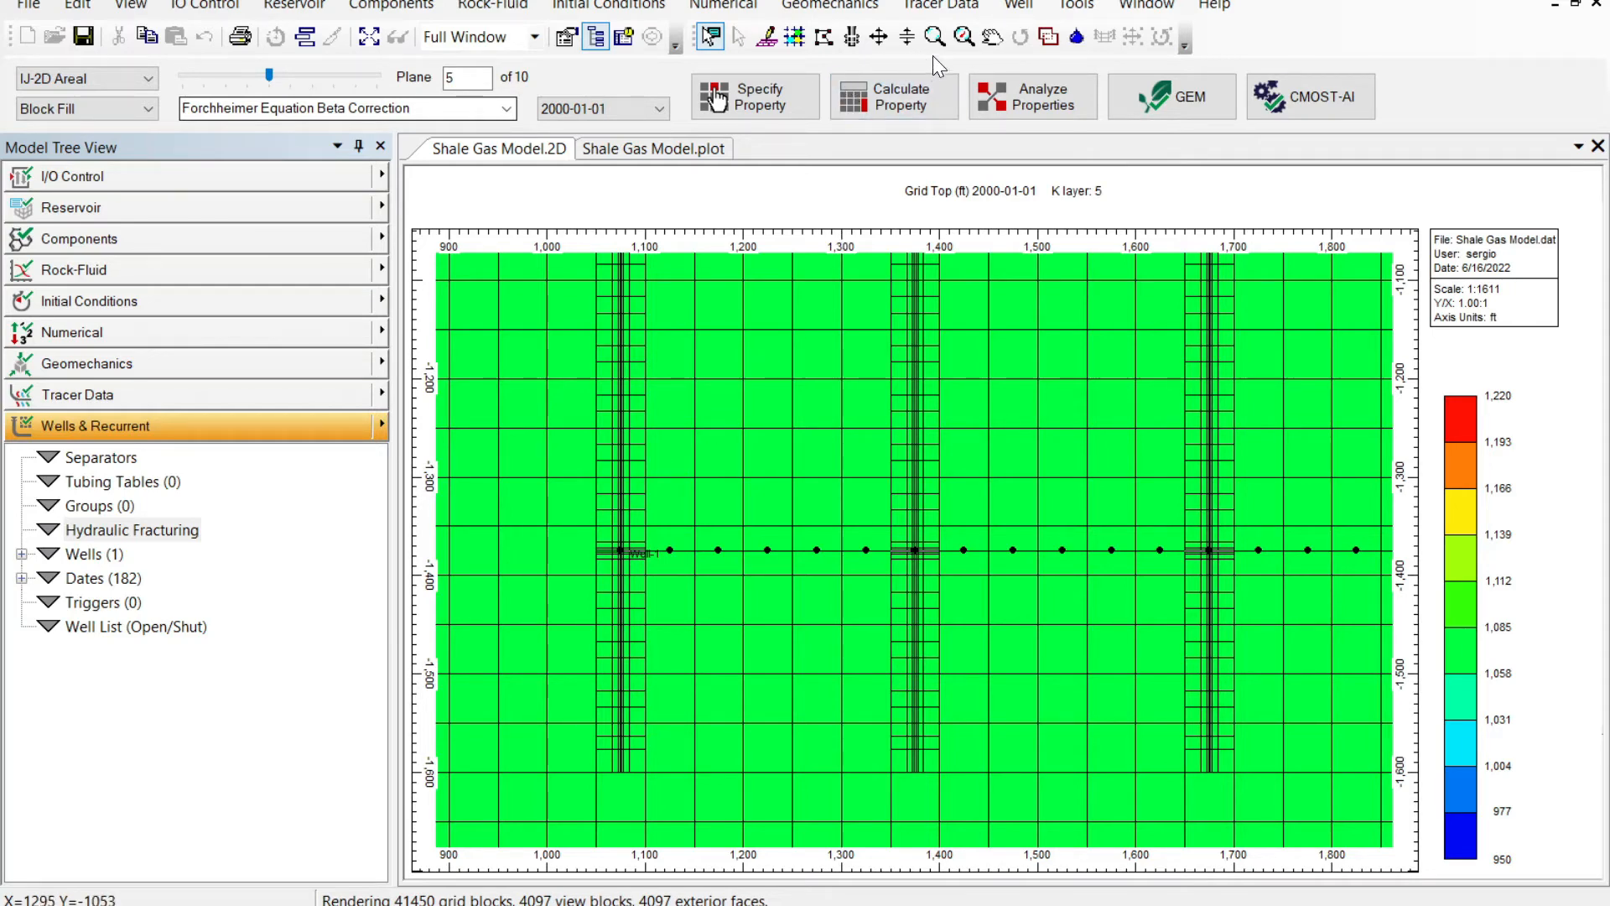
left_click(992, 36)
left_click_drag(602, 493, 789, 550)
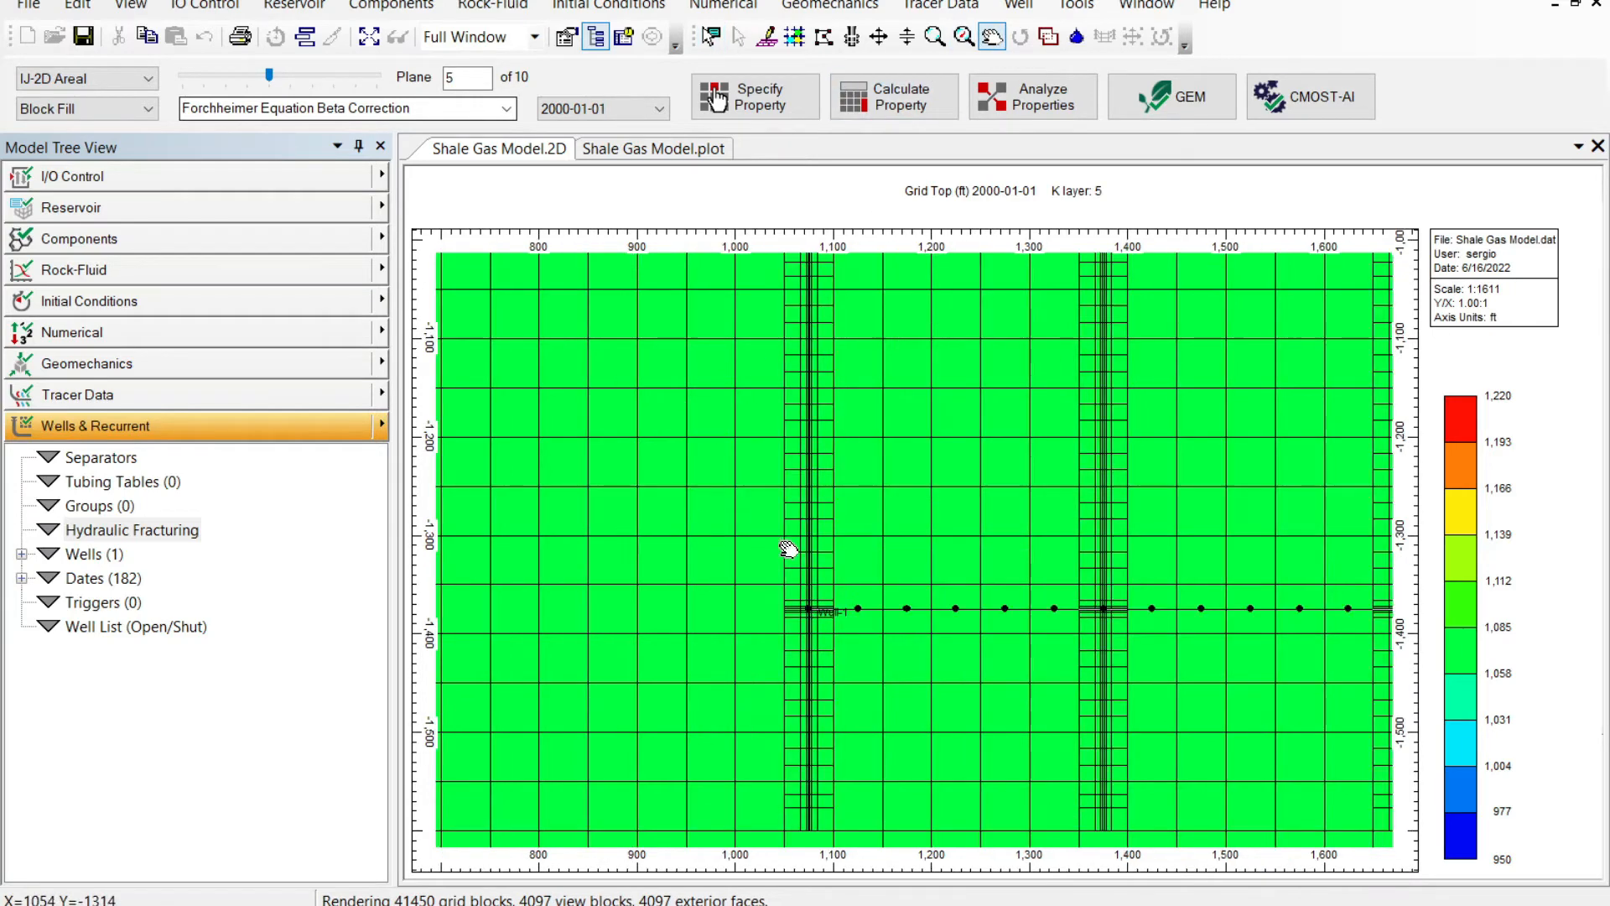
scroll(791, 524, "up", 1)
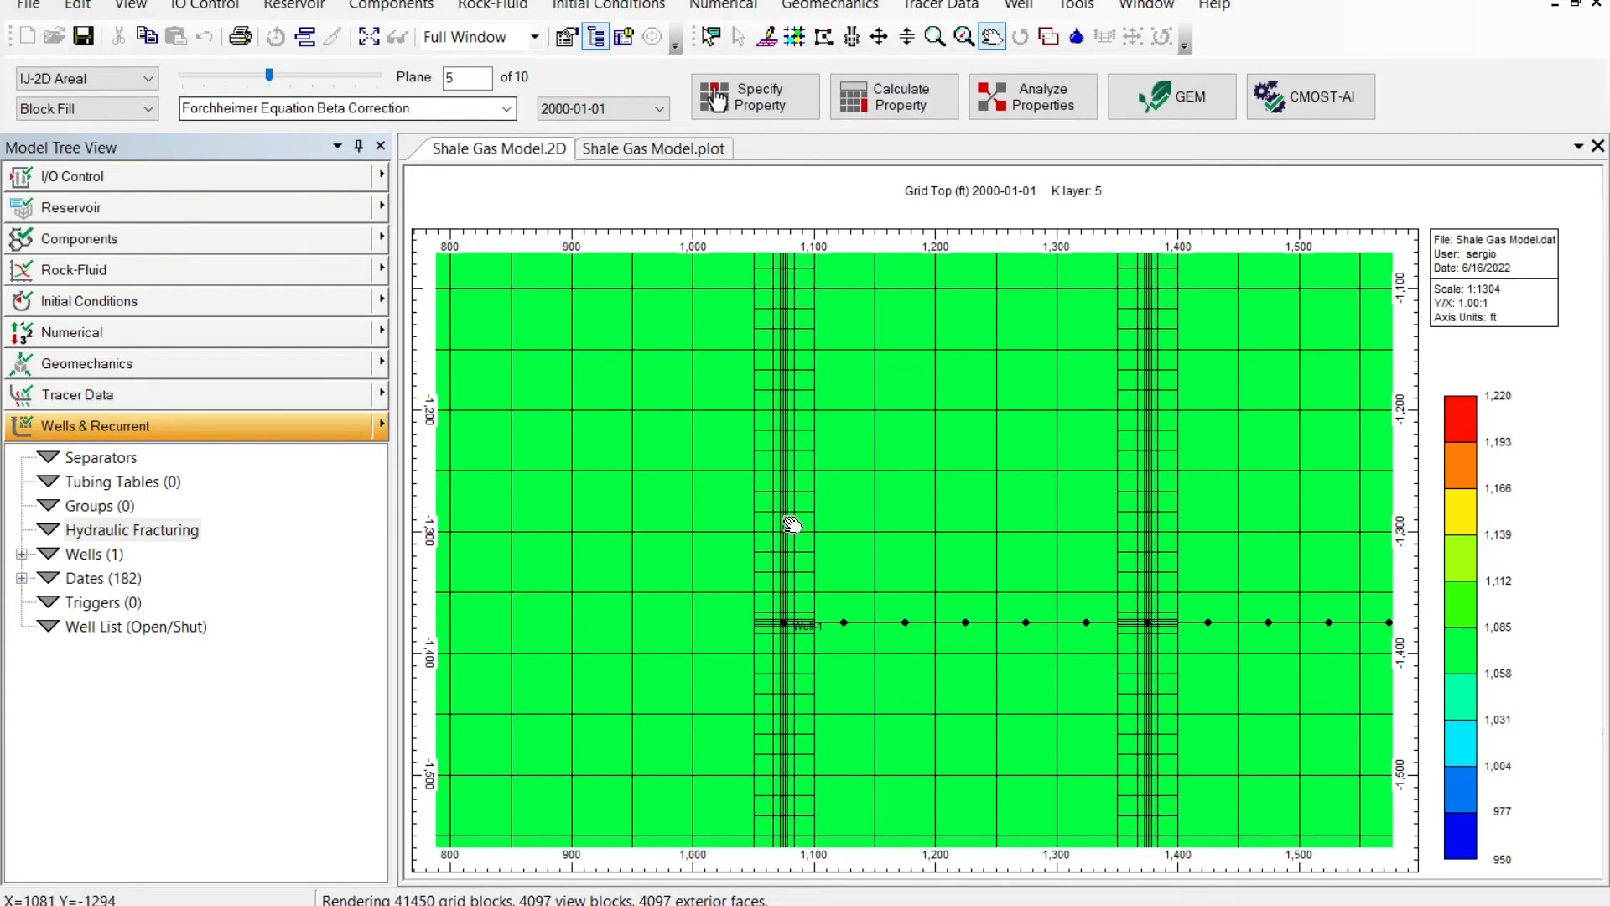
Display Permeability I and inspect its value where the first fracture crosses the well
left_click(506, 107)
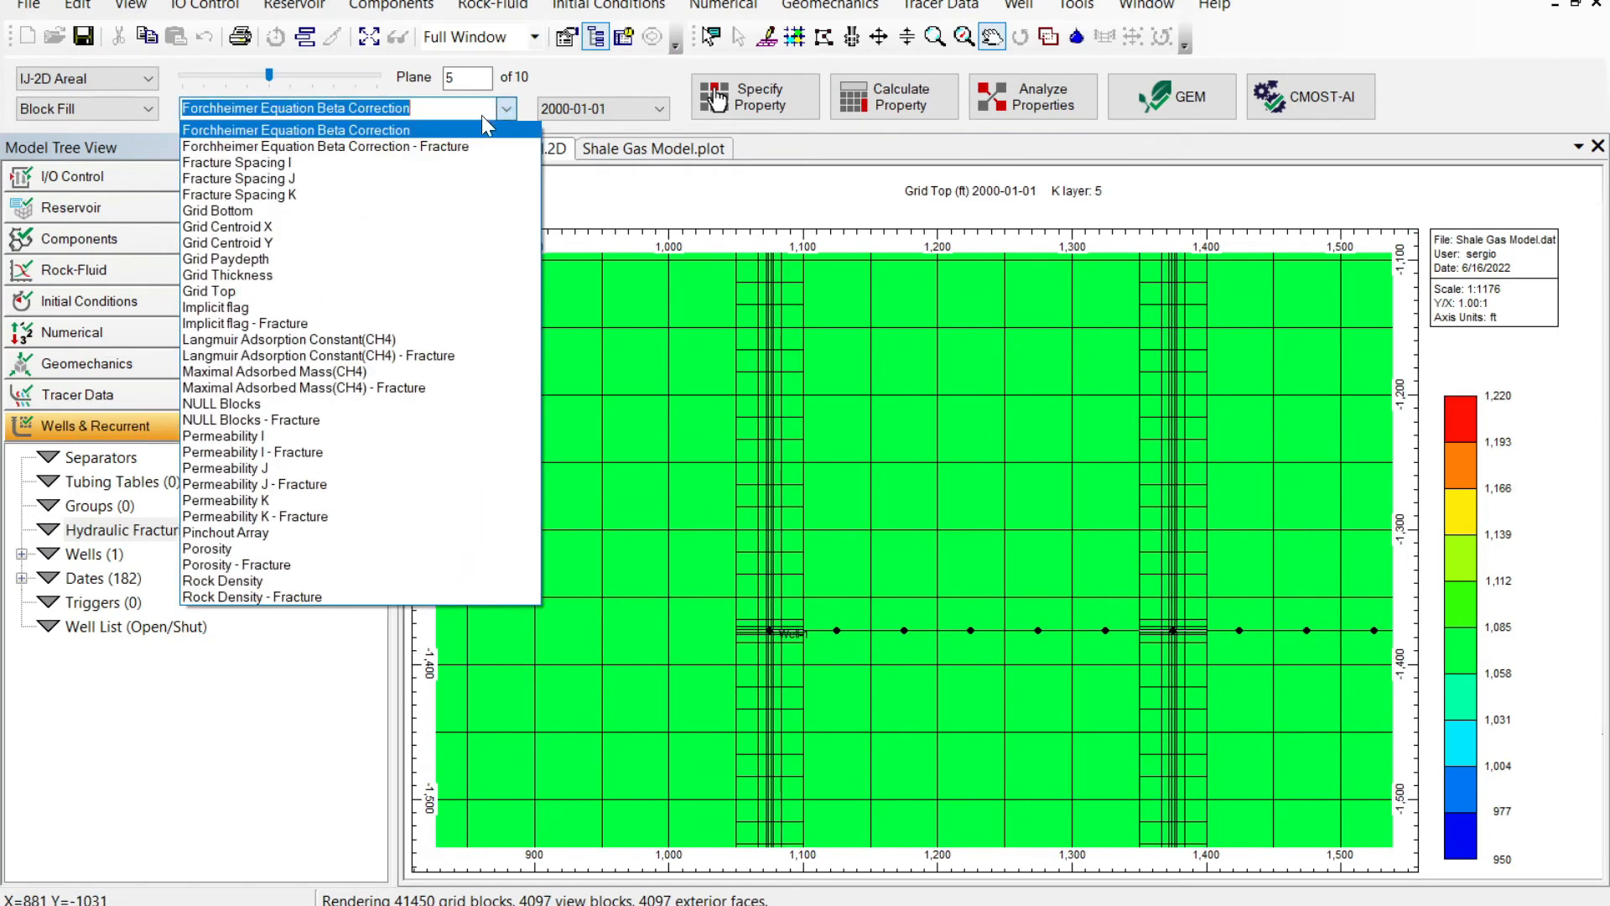
left_click(314, 436)
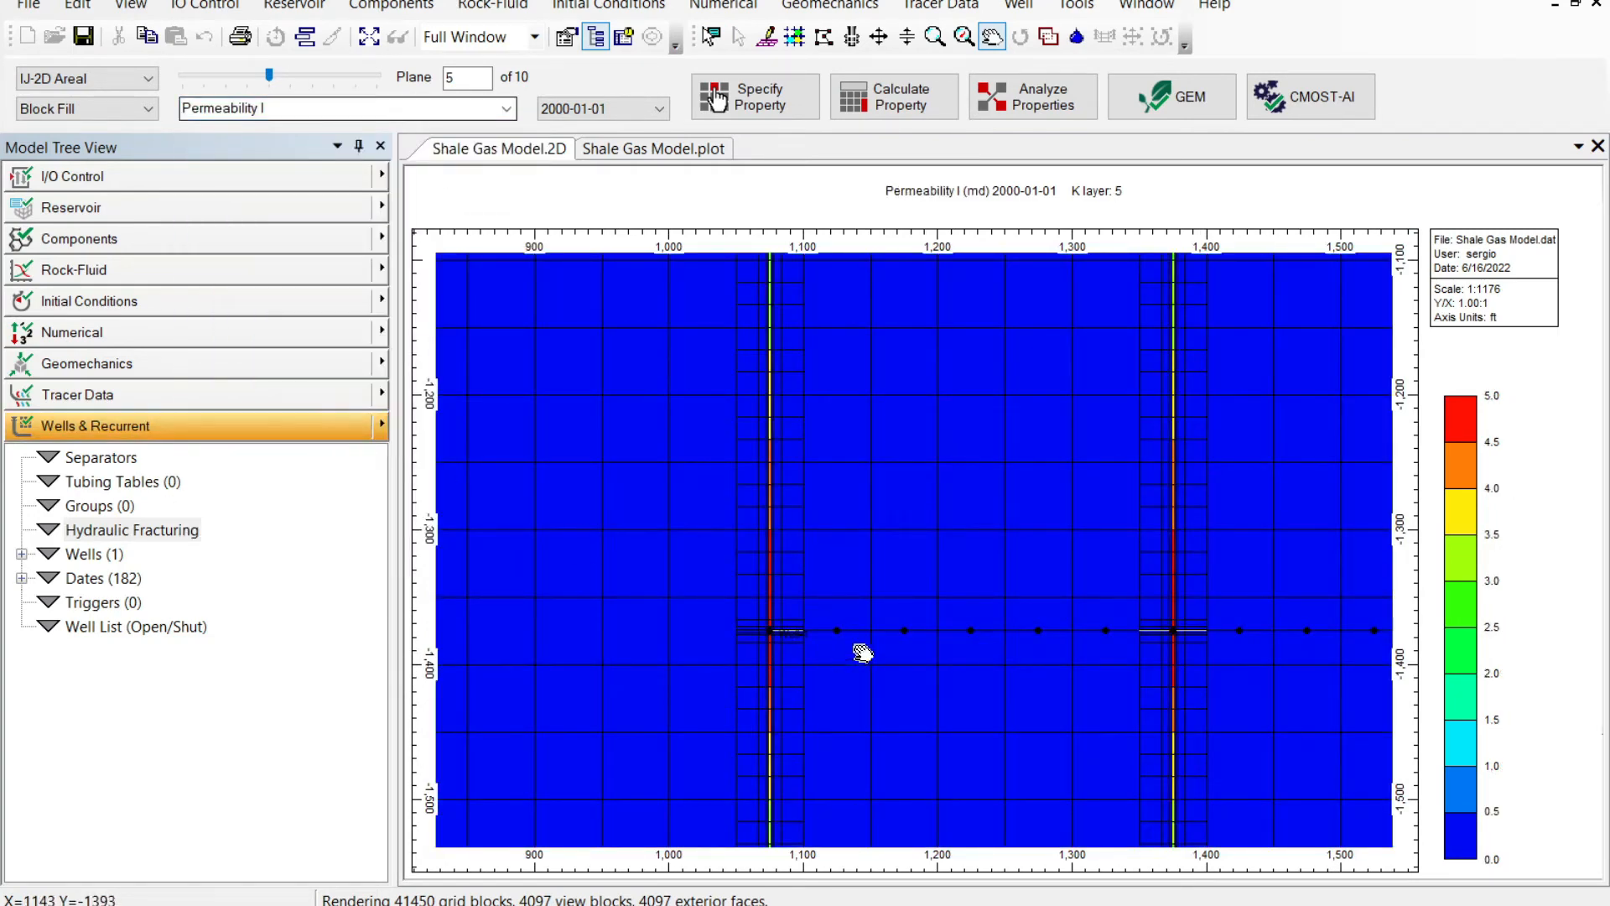
scroll(859, 602, "up", 1)
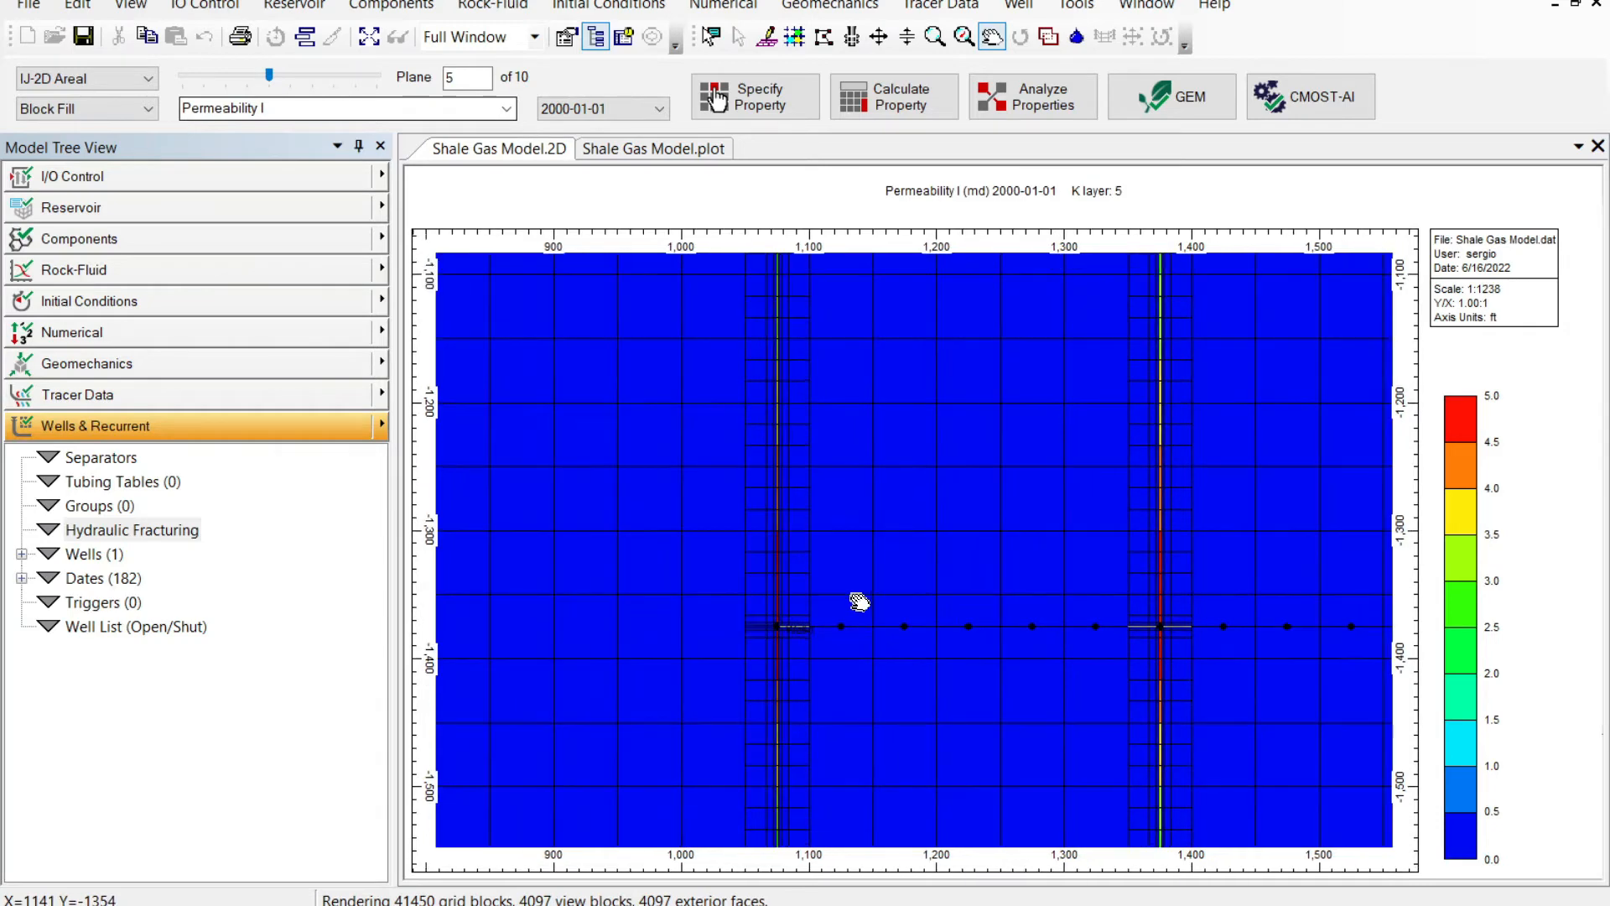
left_click_drag(864, 501, 874, 612)
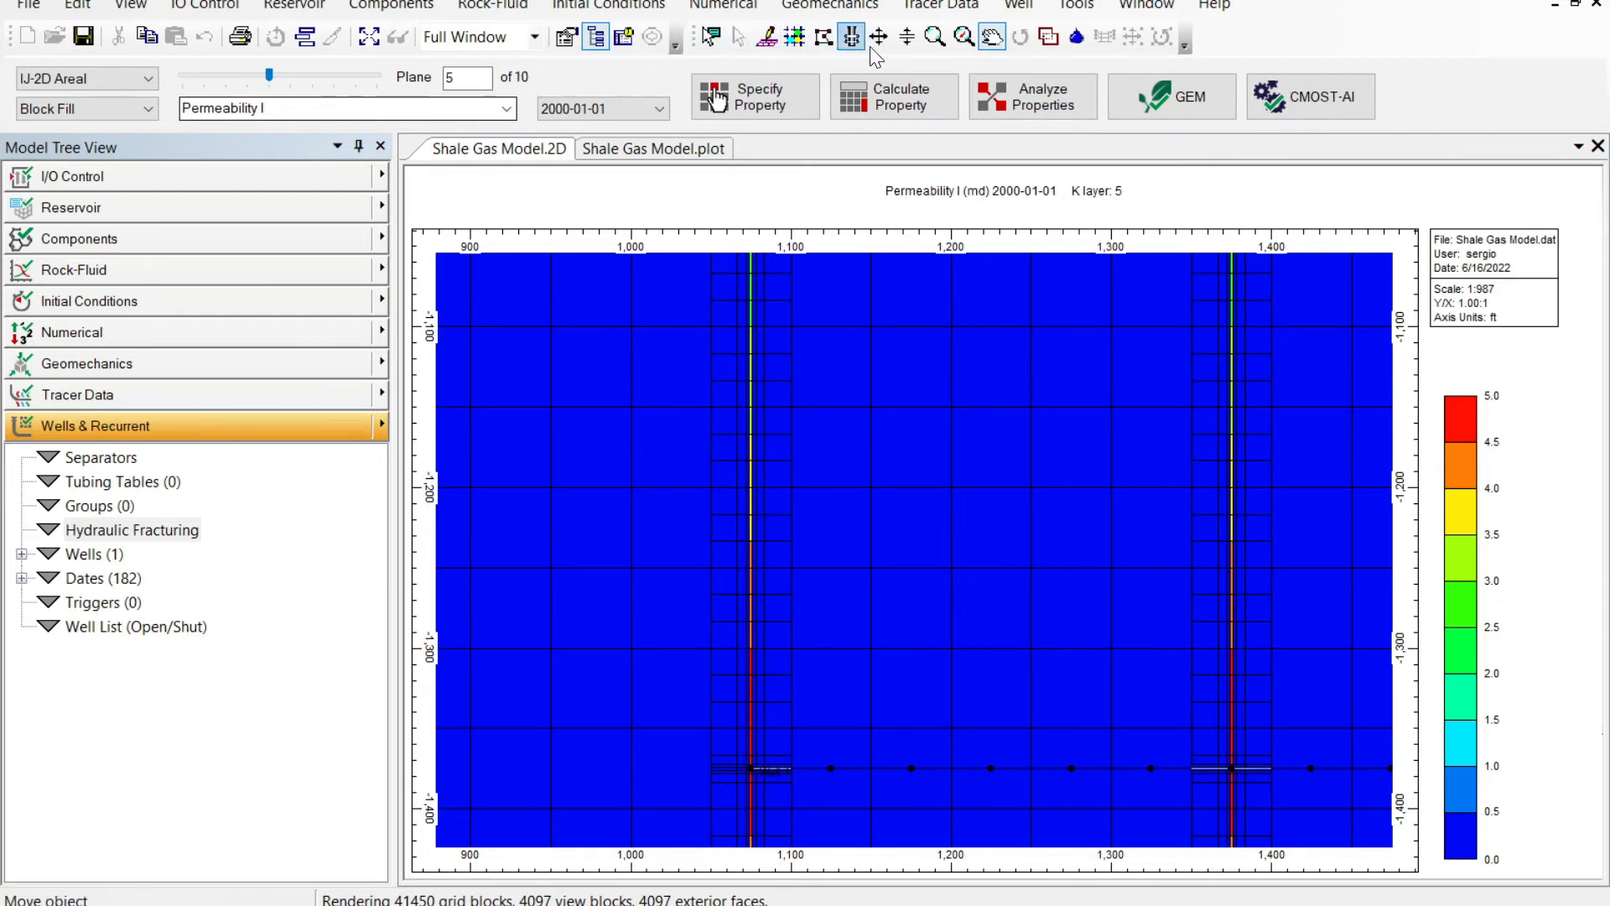
left_click(712, 37)
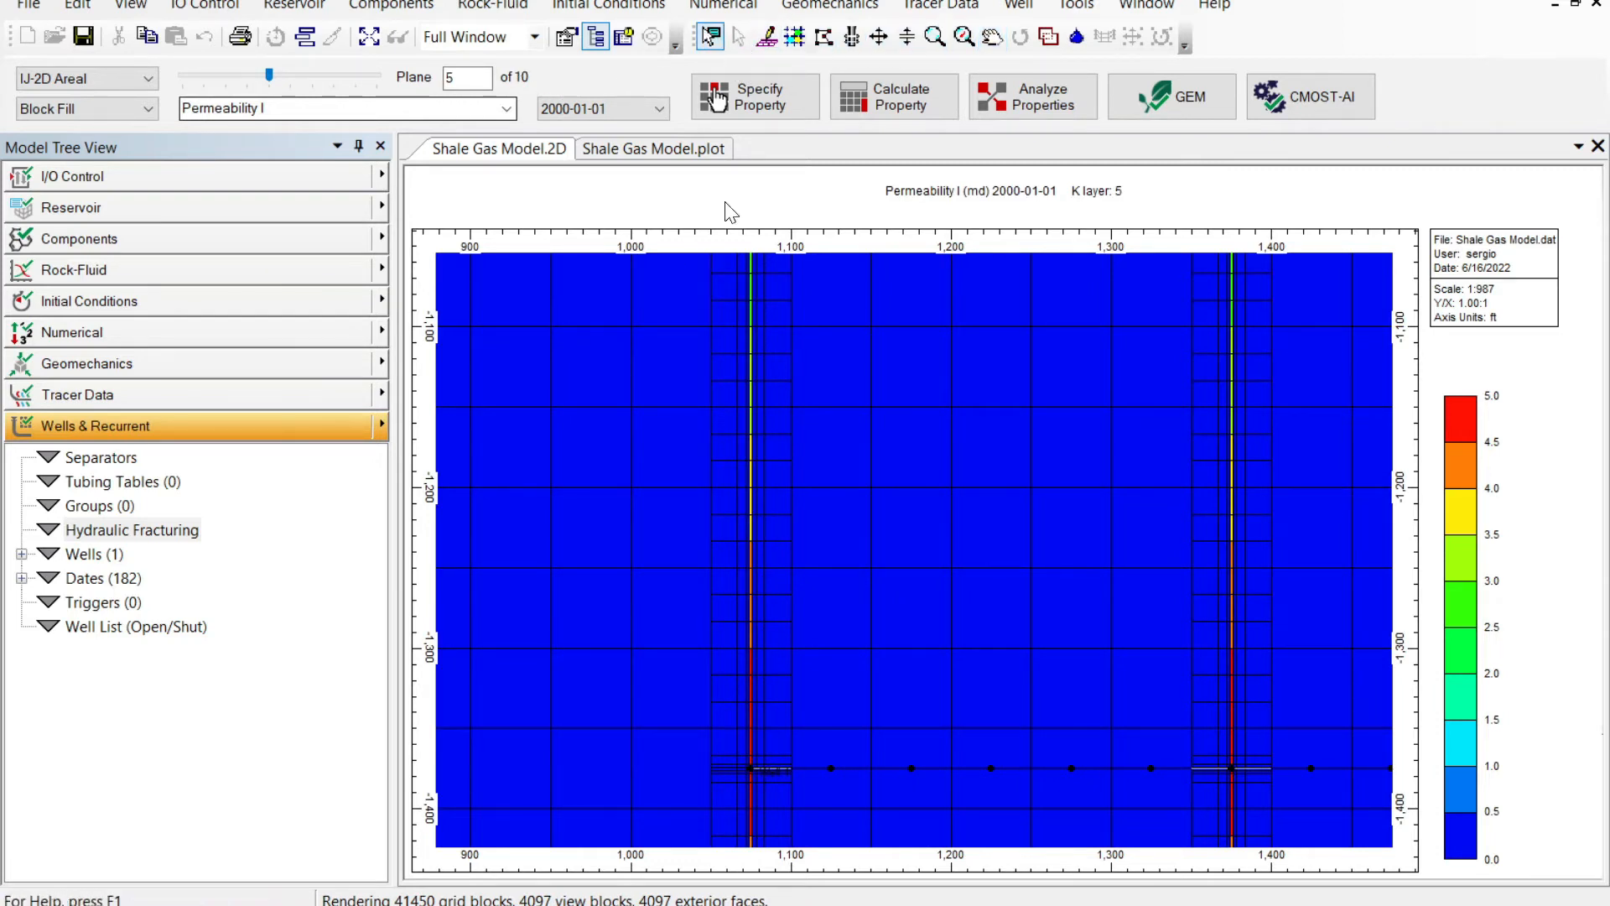
mouse_move(750, 764)
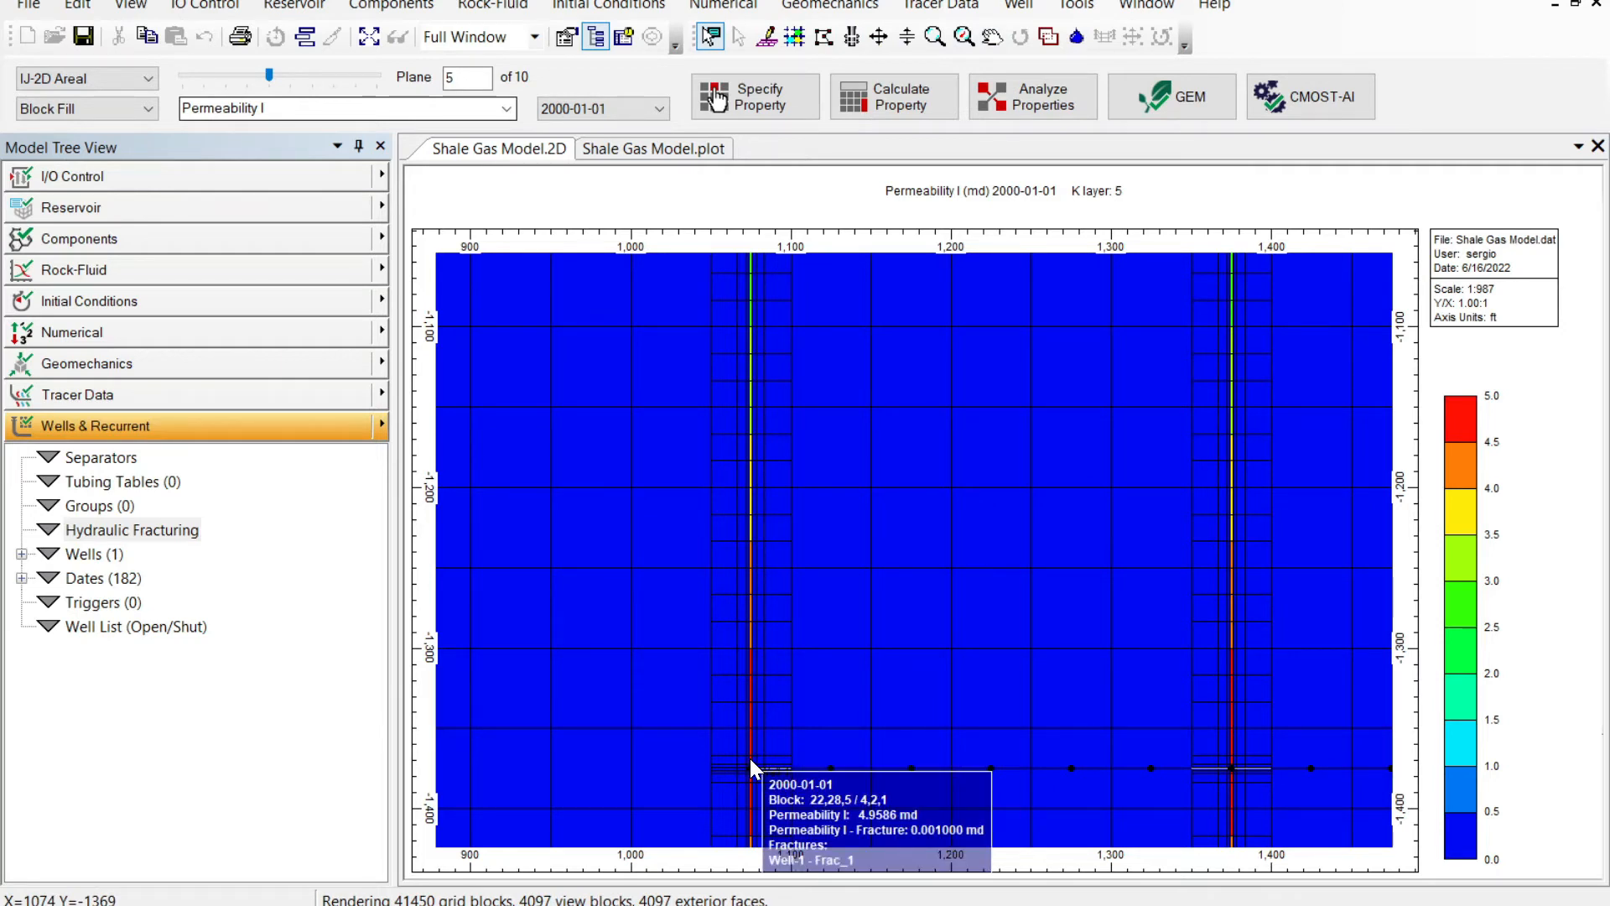
Inspect the Permeability I value at the upper tip of the first fracture
left_click(992, 36)
left_click_drag(877, 395, 886, 667)
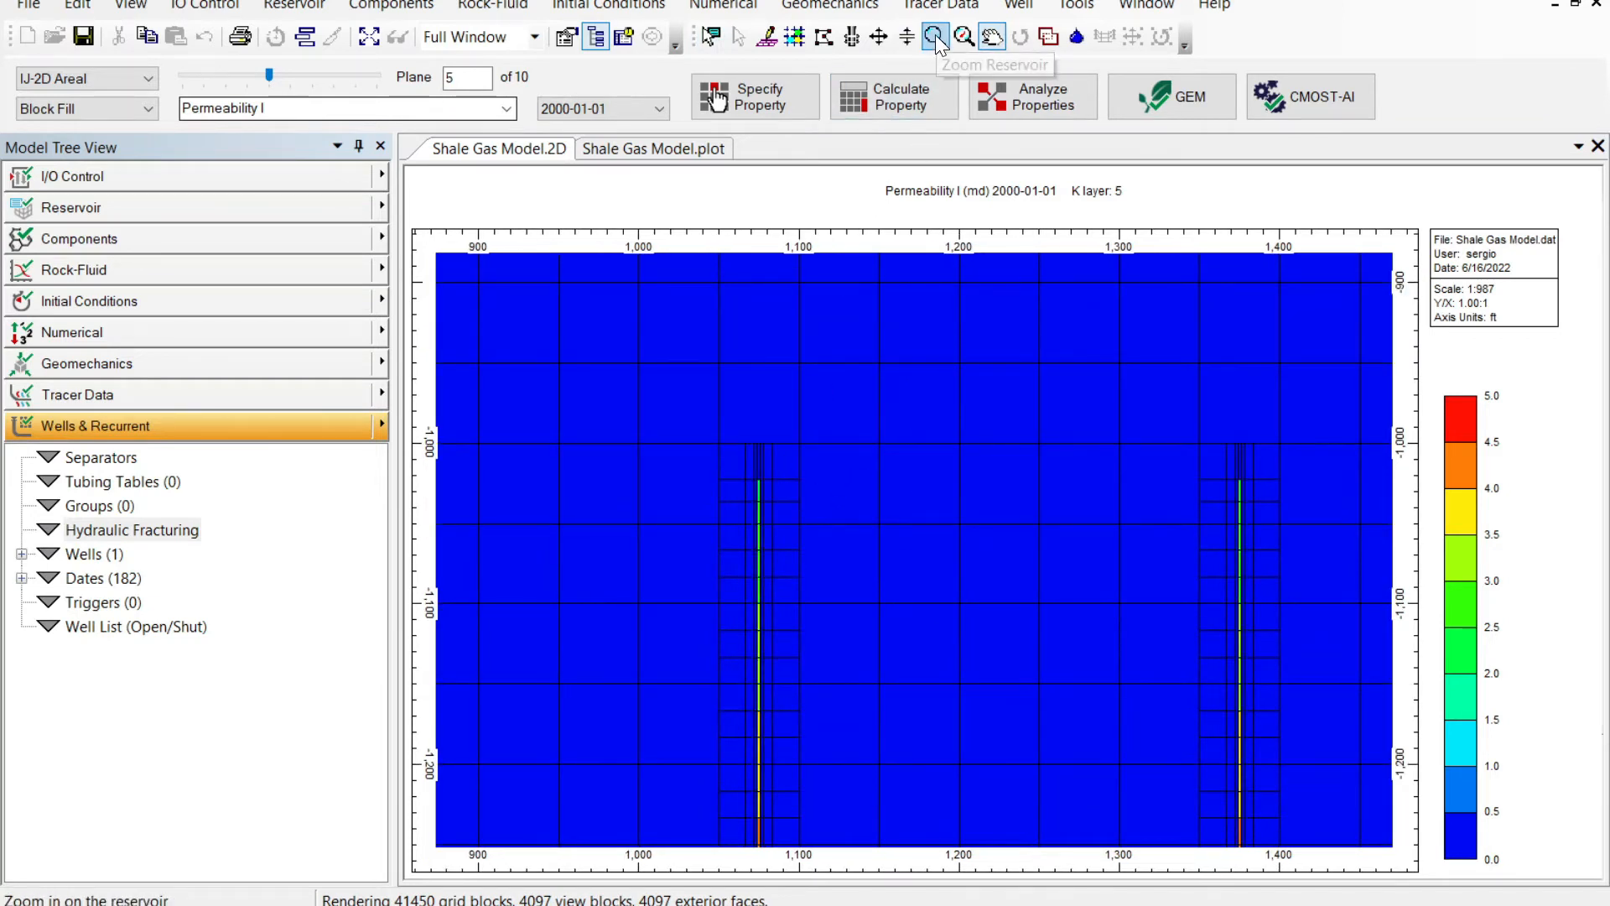
left_click(712, 38)
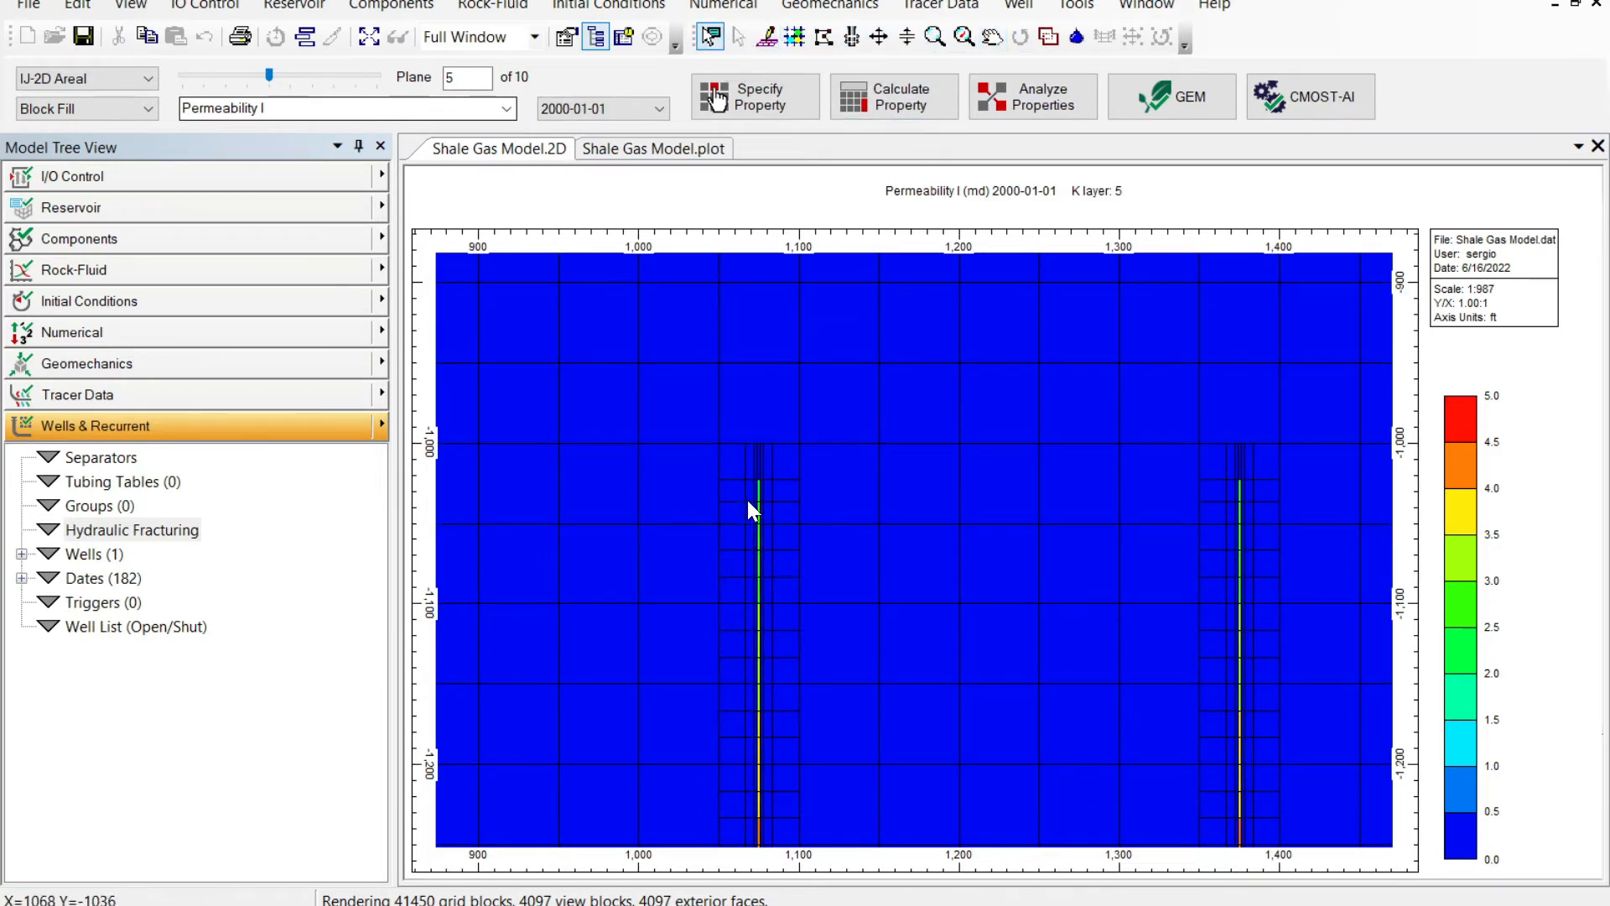
mouse_move(758, 482)
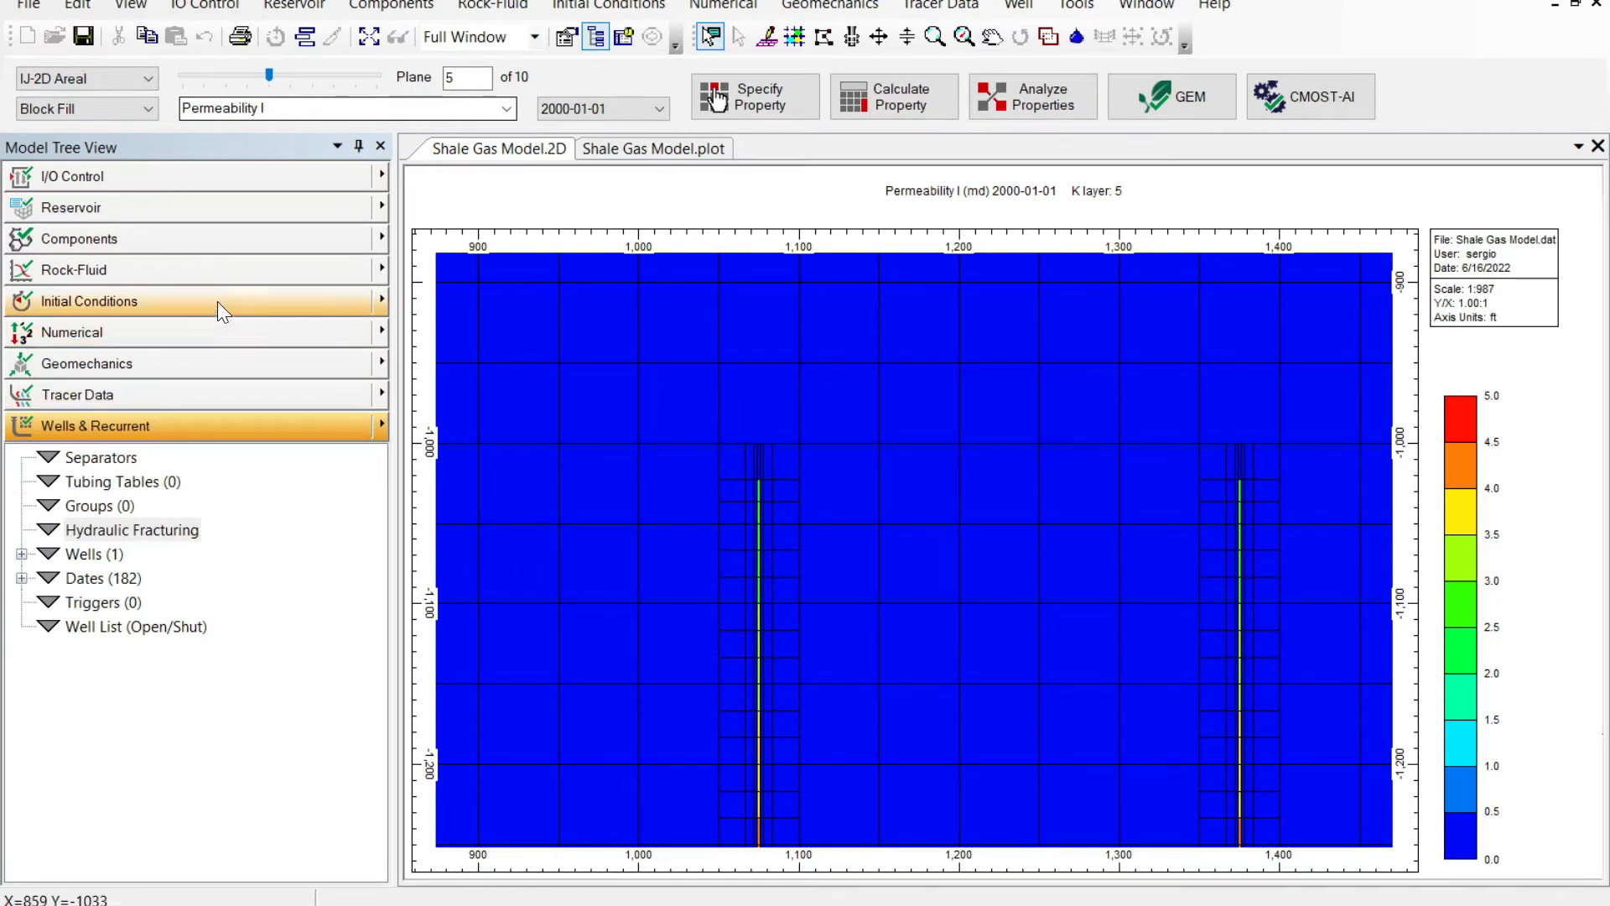
Switch to the IK-2D X-Sec view and show plane 28 to examine the fractures in cross-section
left_click(155, 74)
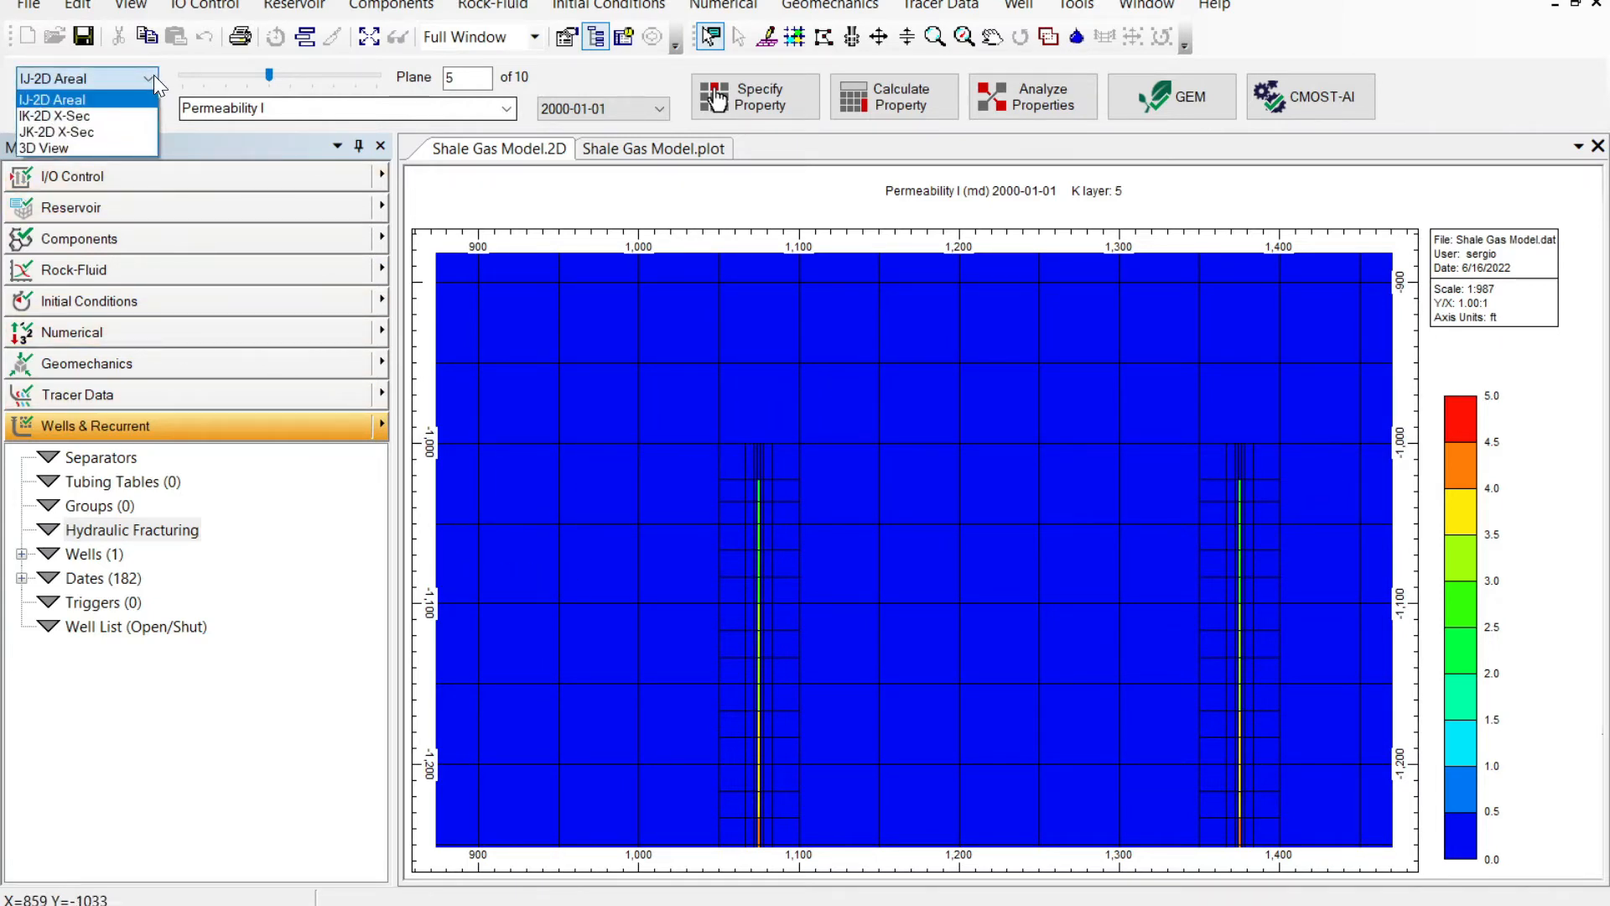
left_click(67, 117)
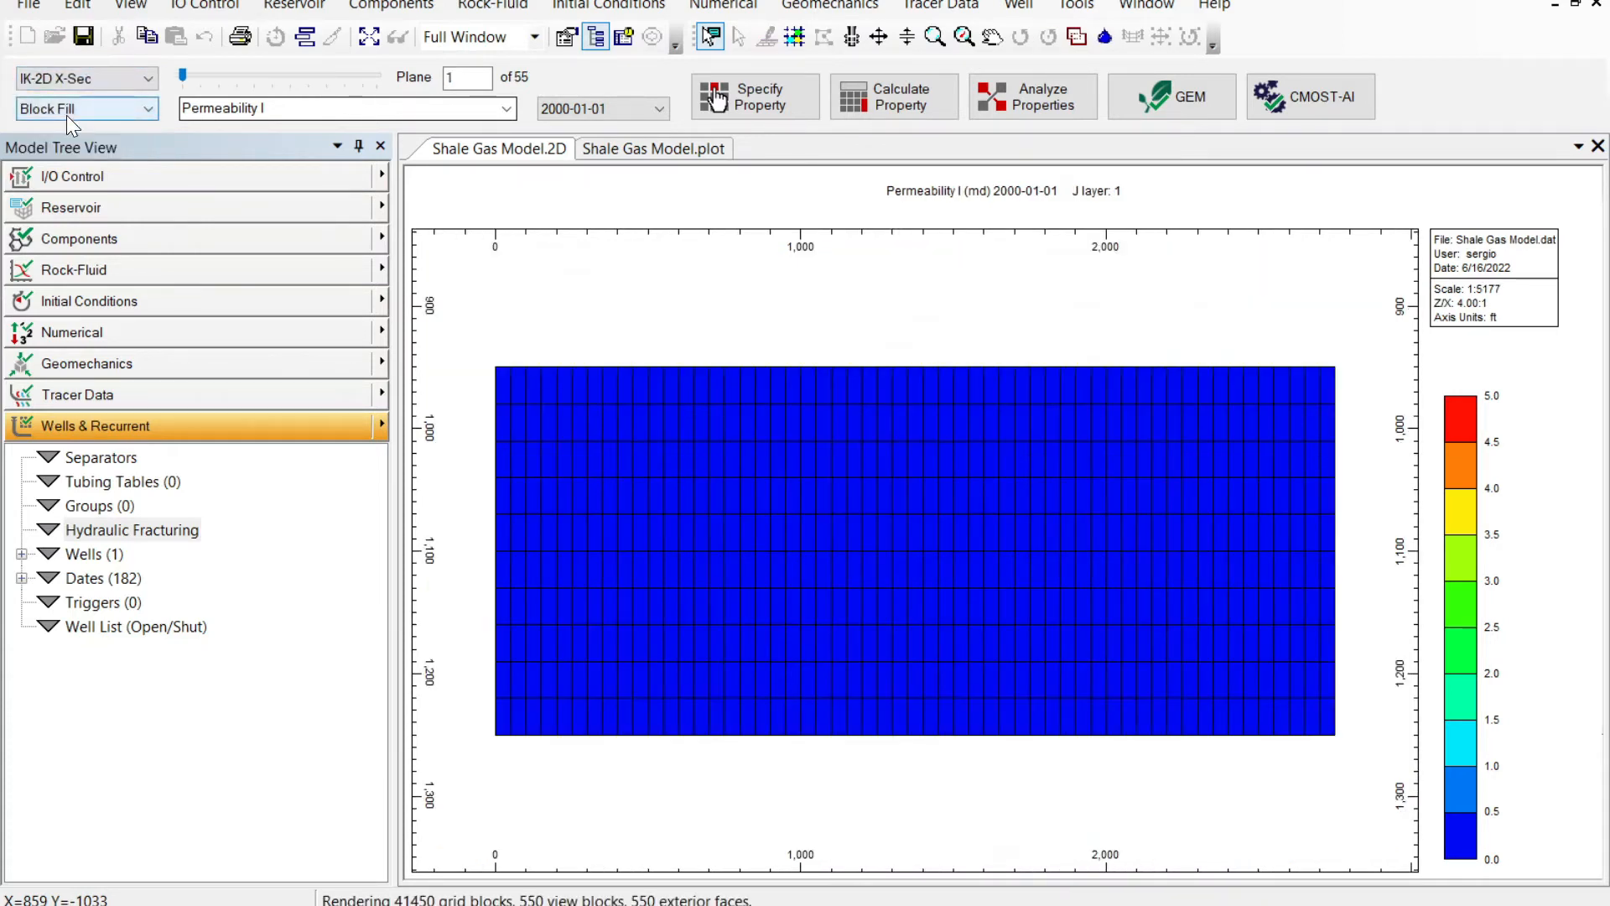
double_click(474, 78)
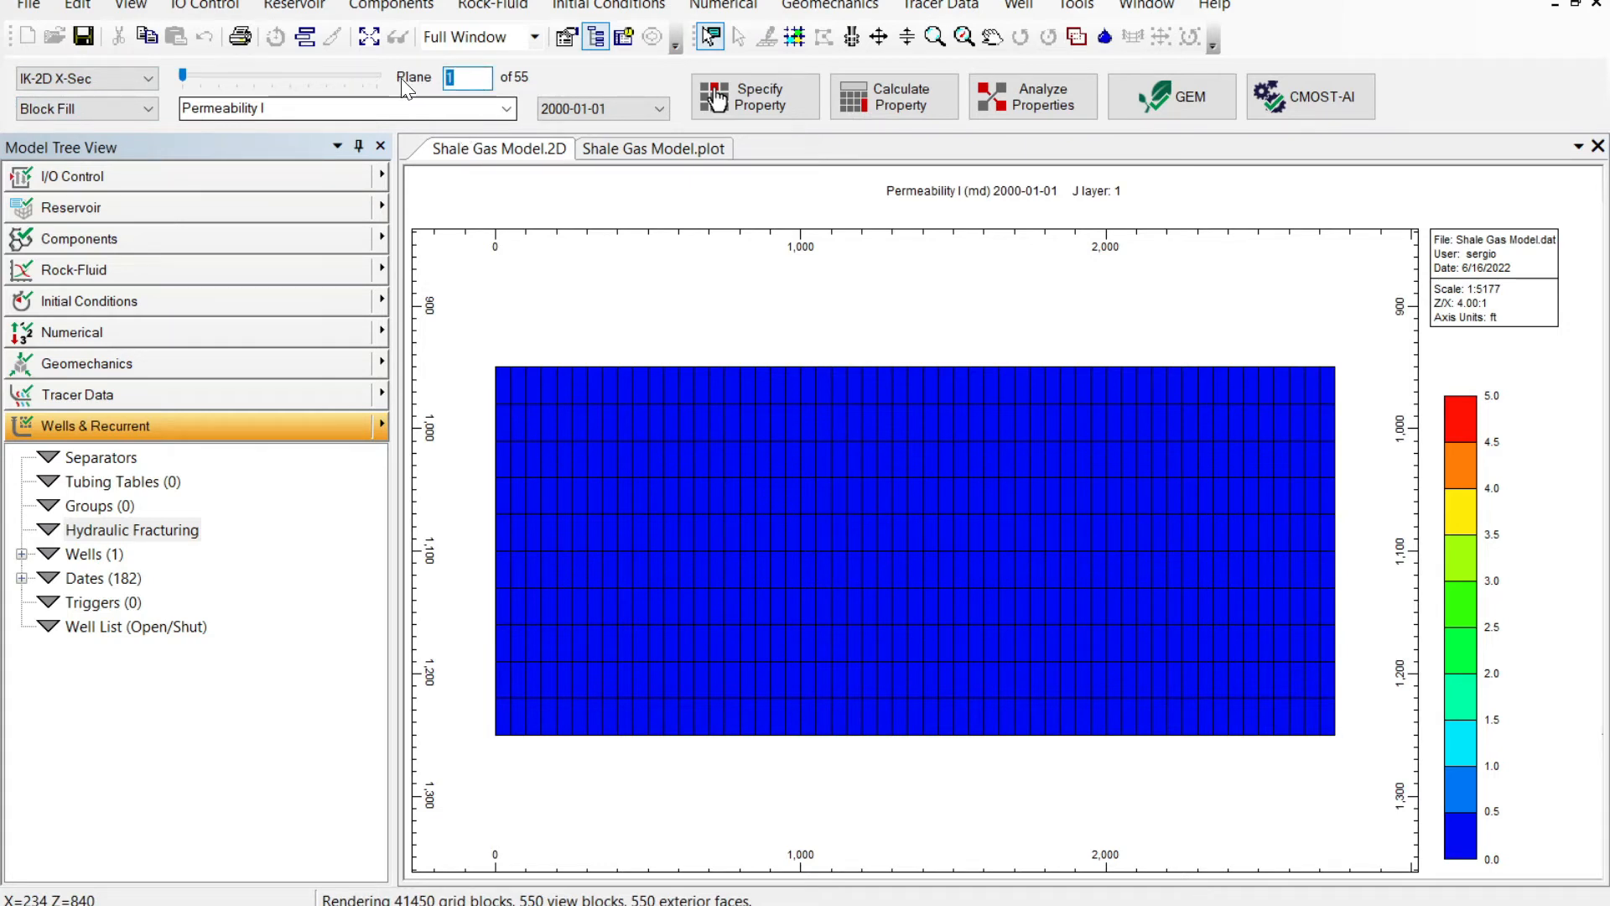
type("28")
key("Return")
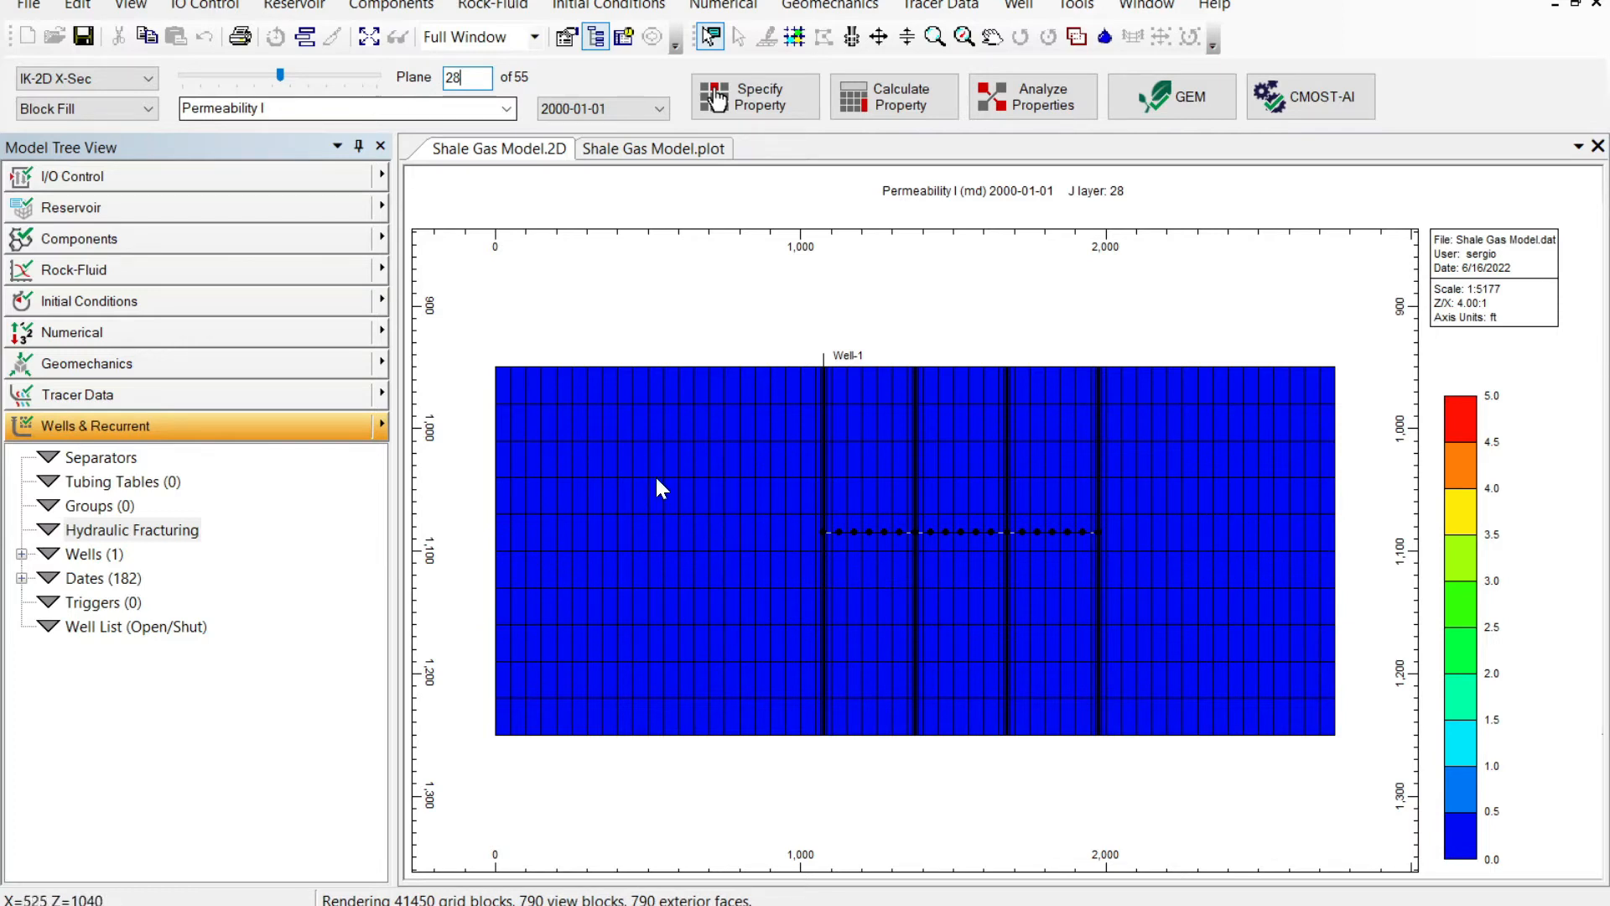
Switch to the JK-2D X-Sec view and show plane 28 to see a fracture face-on around Well-1
left_click(150, 78)
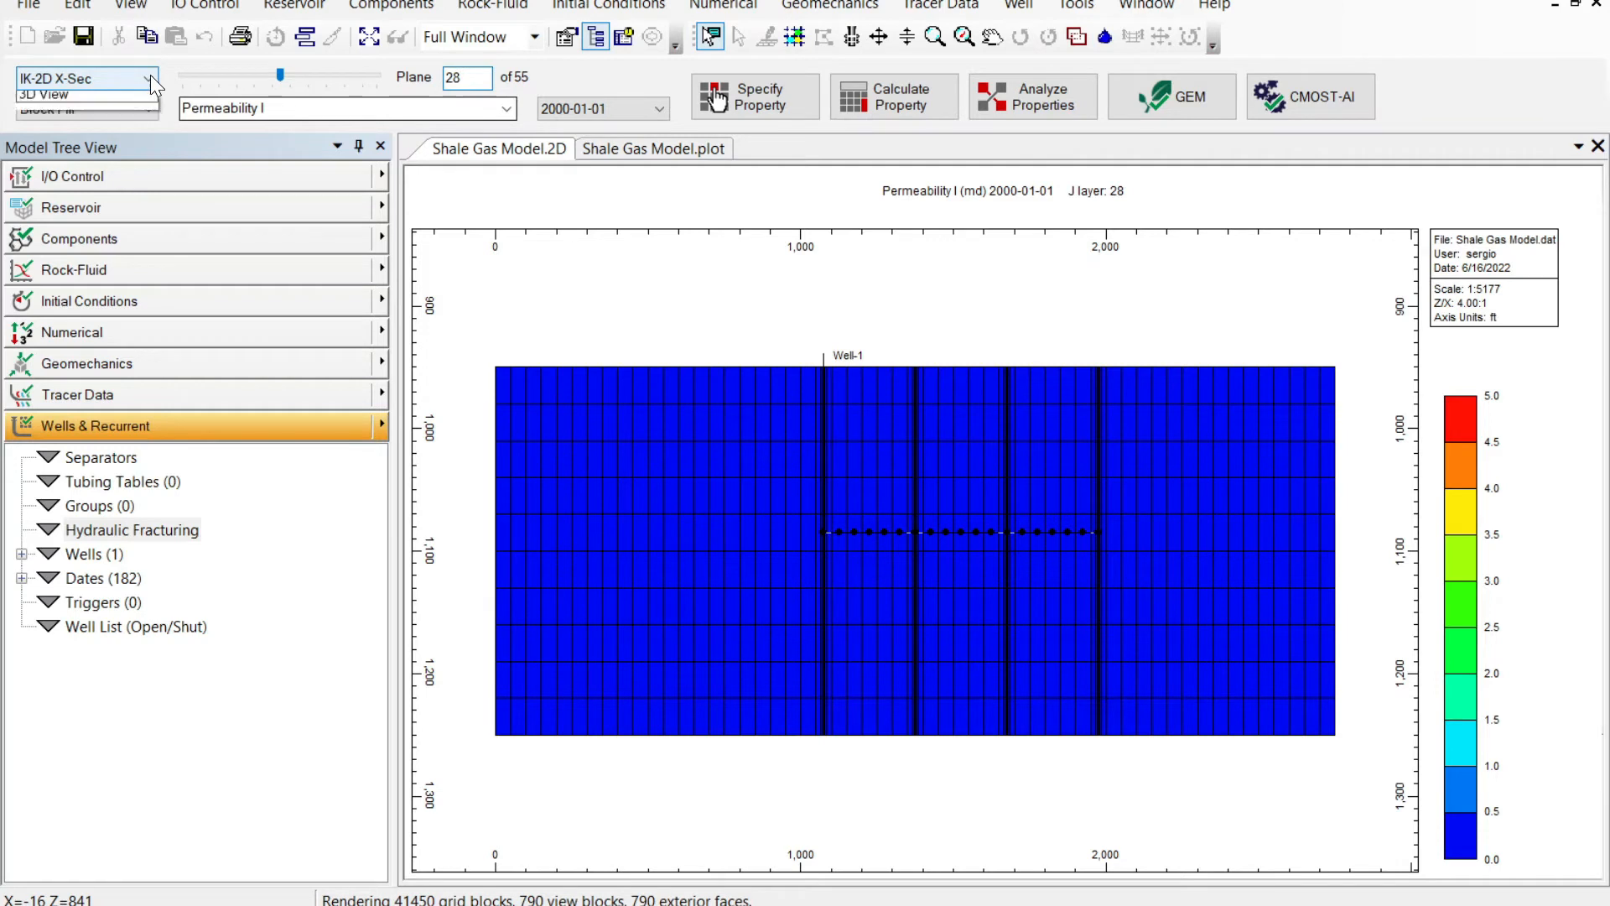
left_click(107, 128)
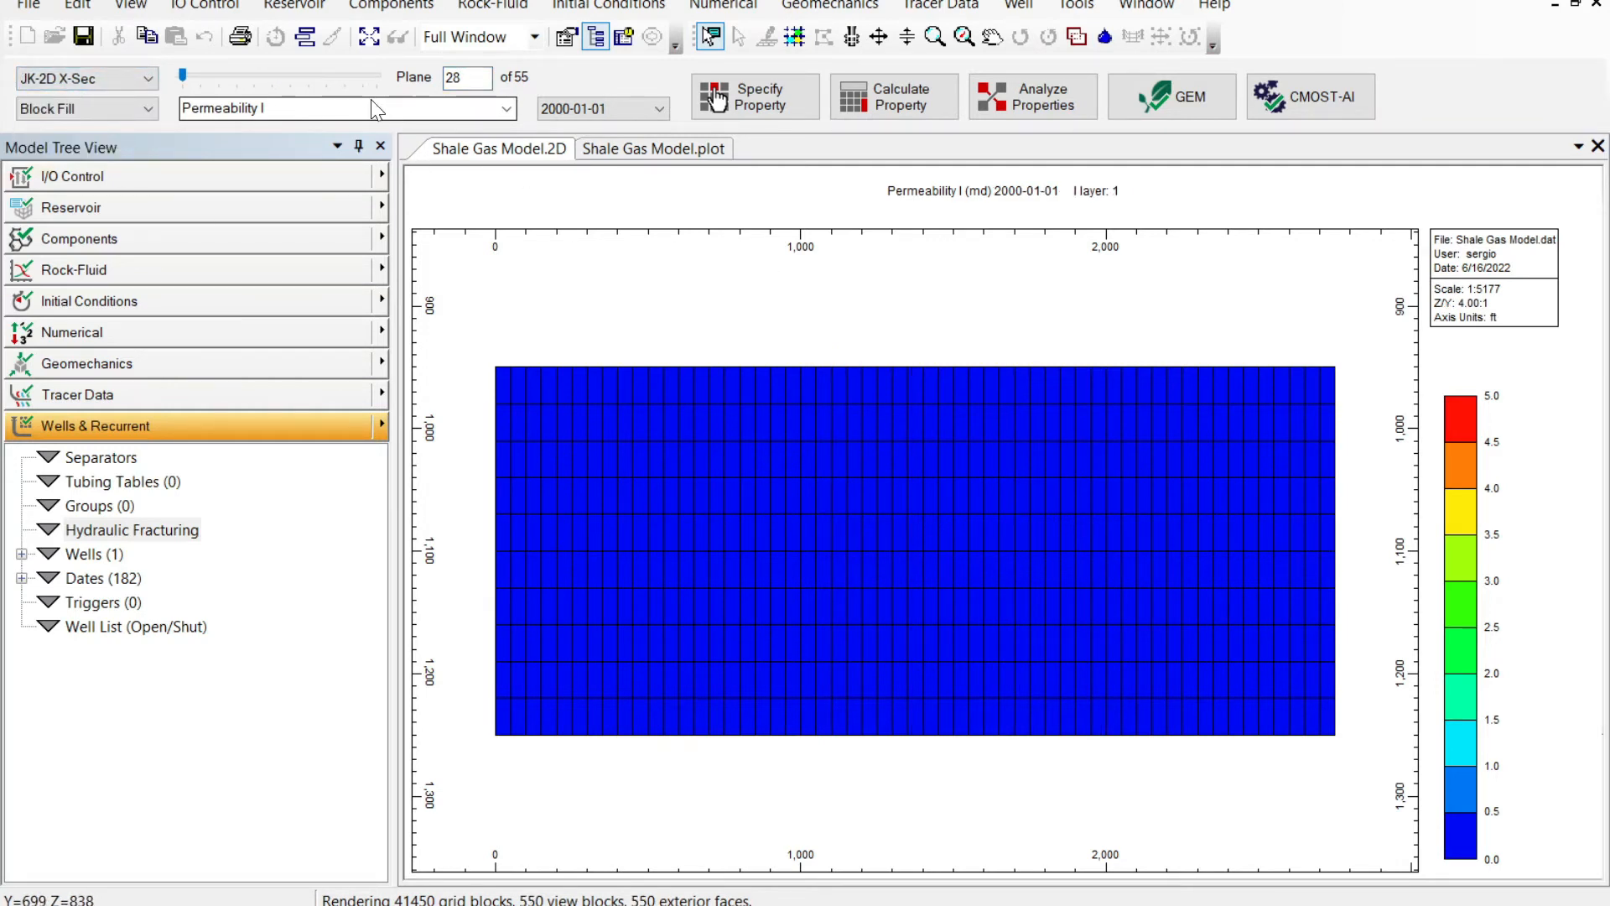
left_click(335, 107)
left_click(279, 73)
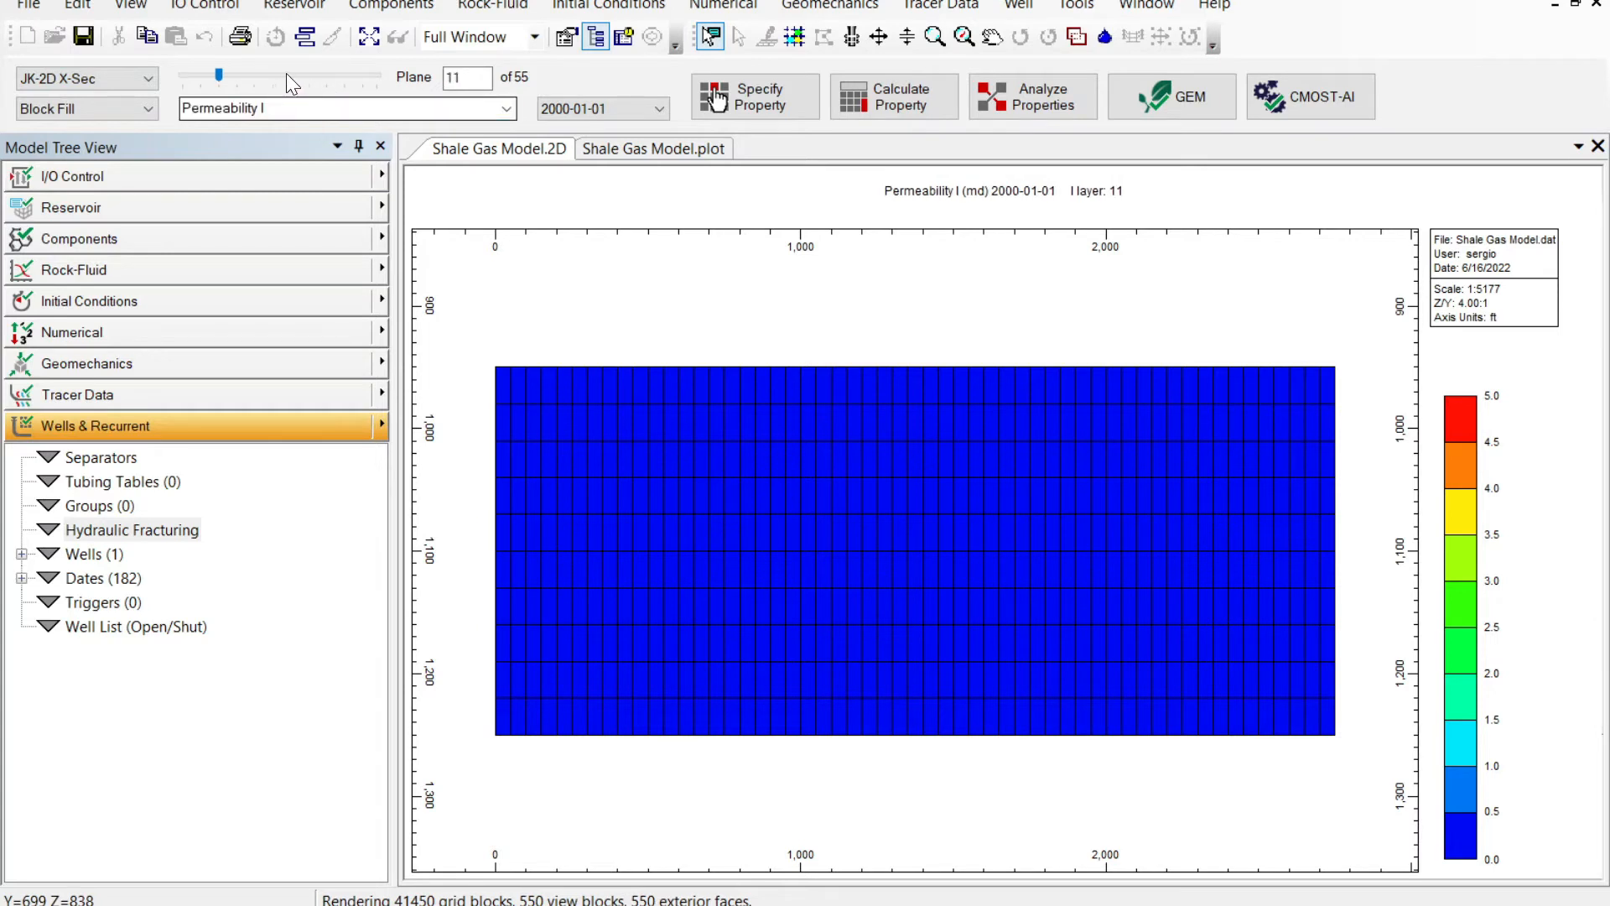
left_click(286, 73)
left_click(295, 73)
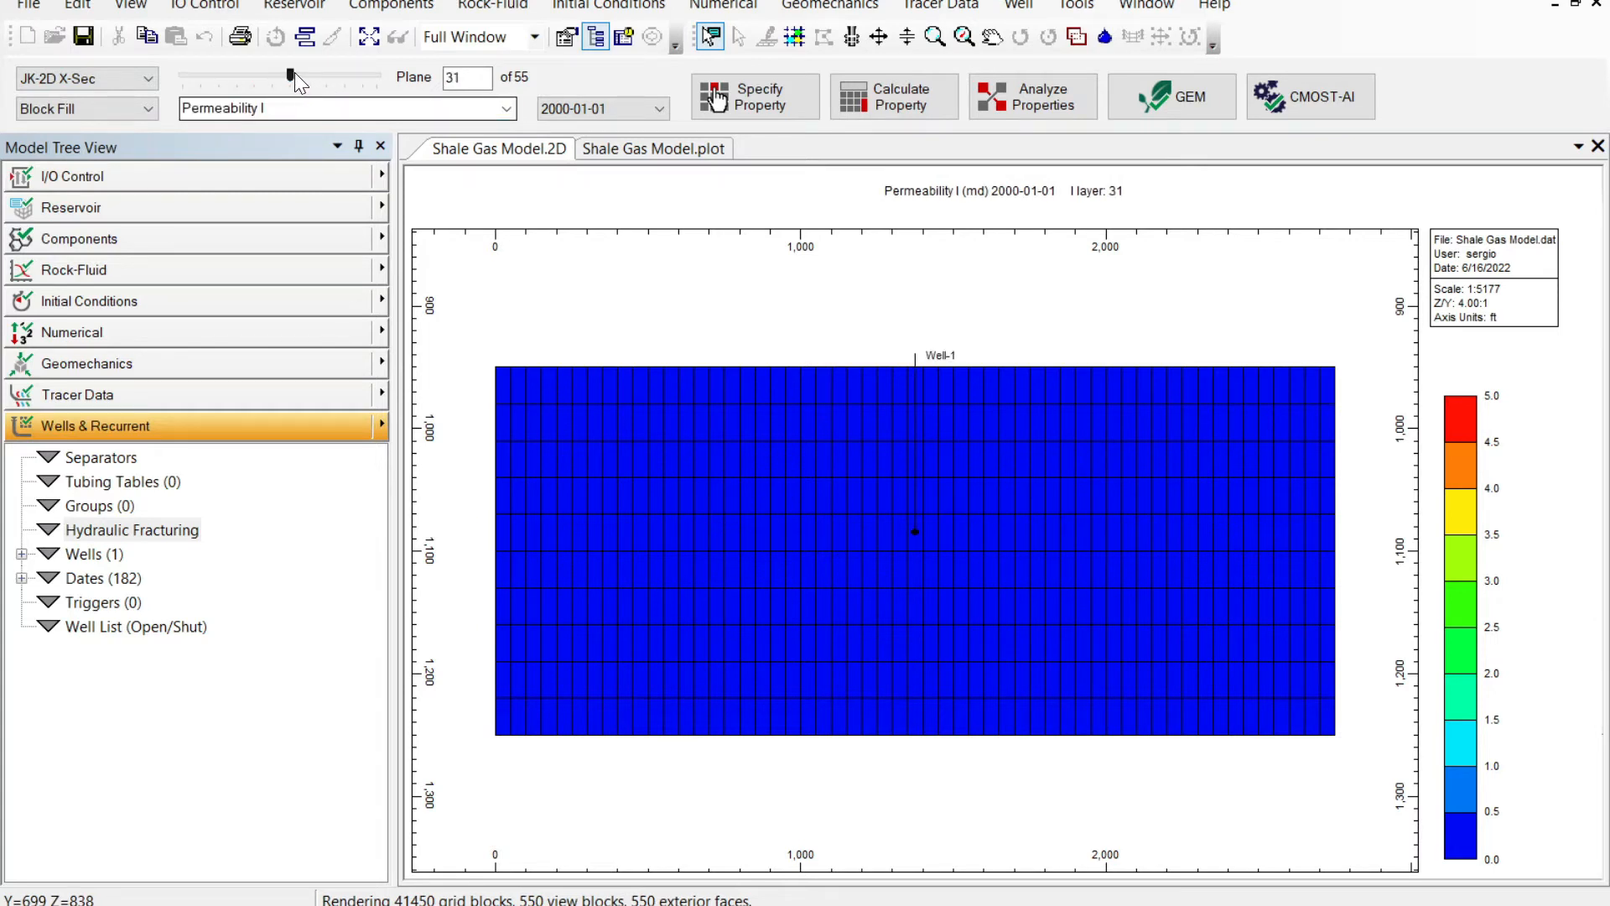
key("Left")
key("Left")
key("Left")
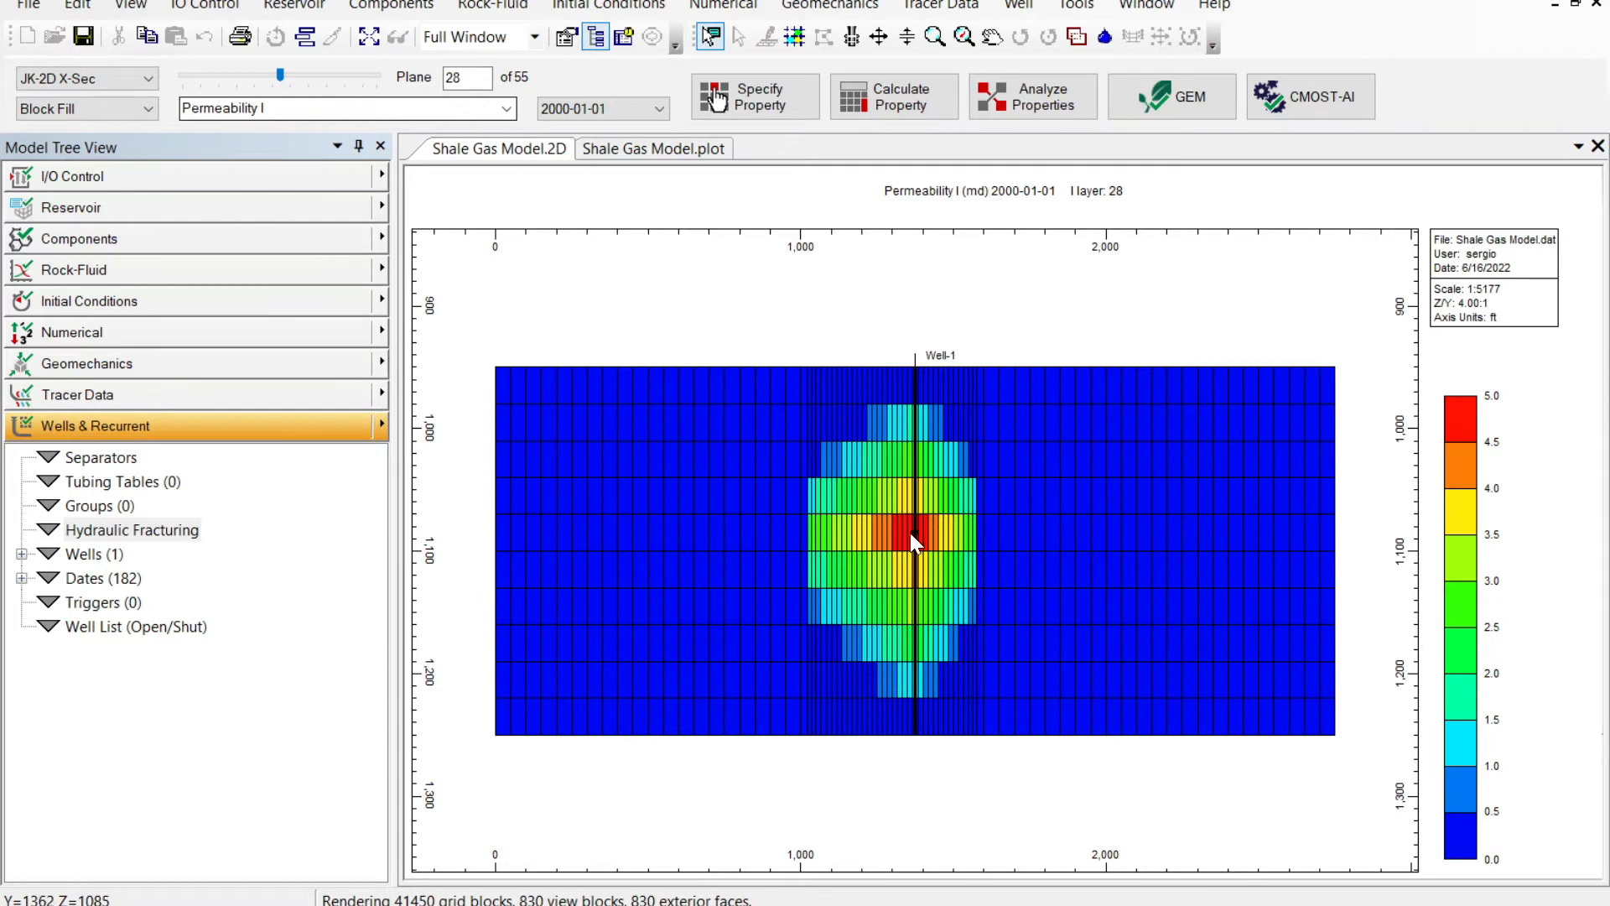
Inspect the Permeability I values at the fracture's centre by the well, its lateral tip and its upper edge
mouse_move(908, 534)
mouse_move(812, 534)
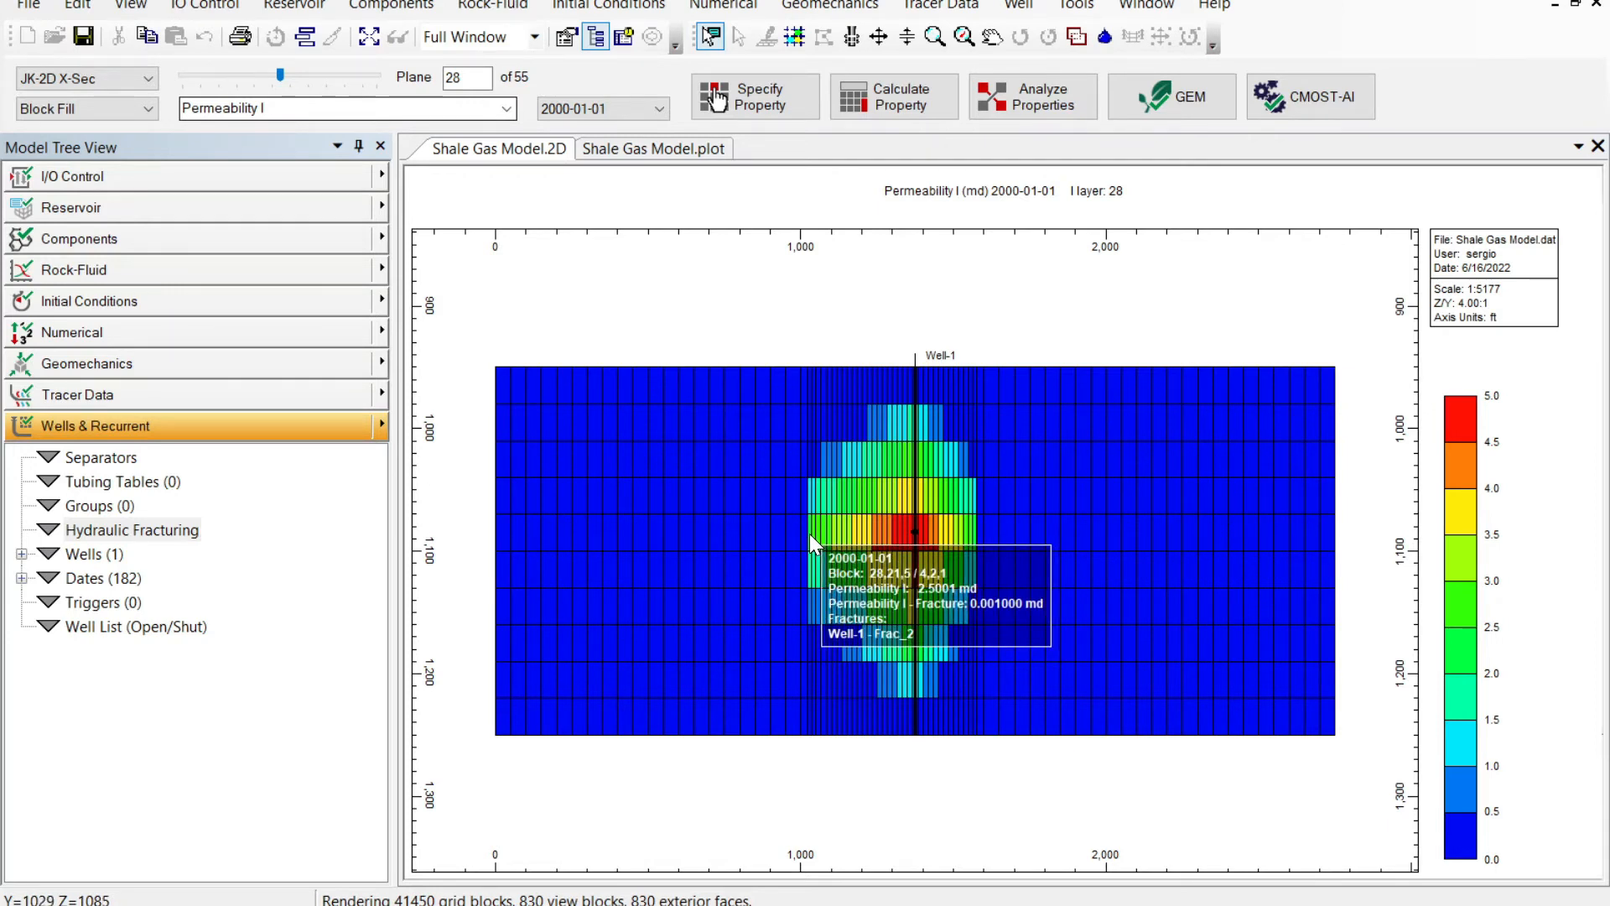
mouse_move(909, 408)
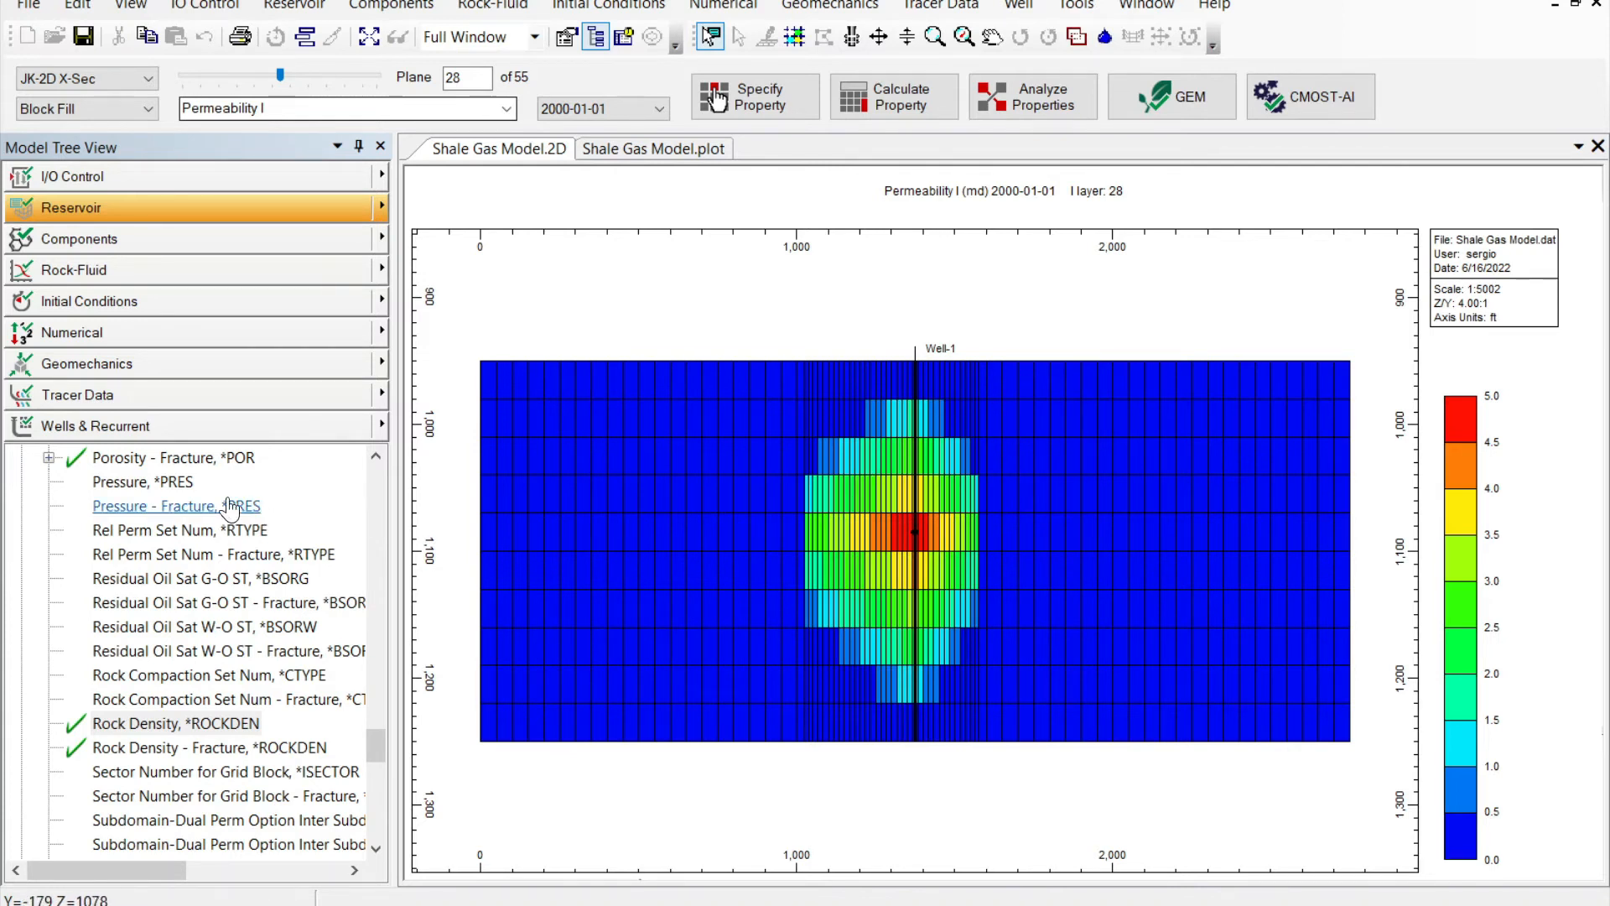
Create a new rock type 2 in the rock-fluid section and exclude capillary pressure from its Water-Oil Table
left_click(93, 273)
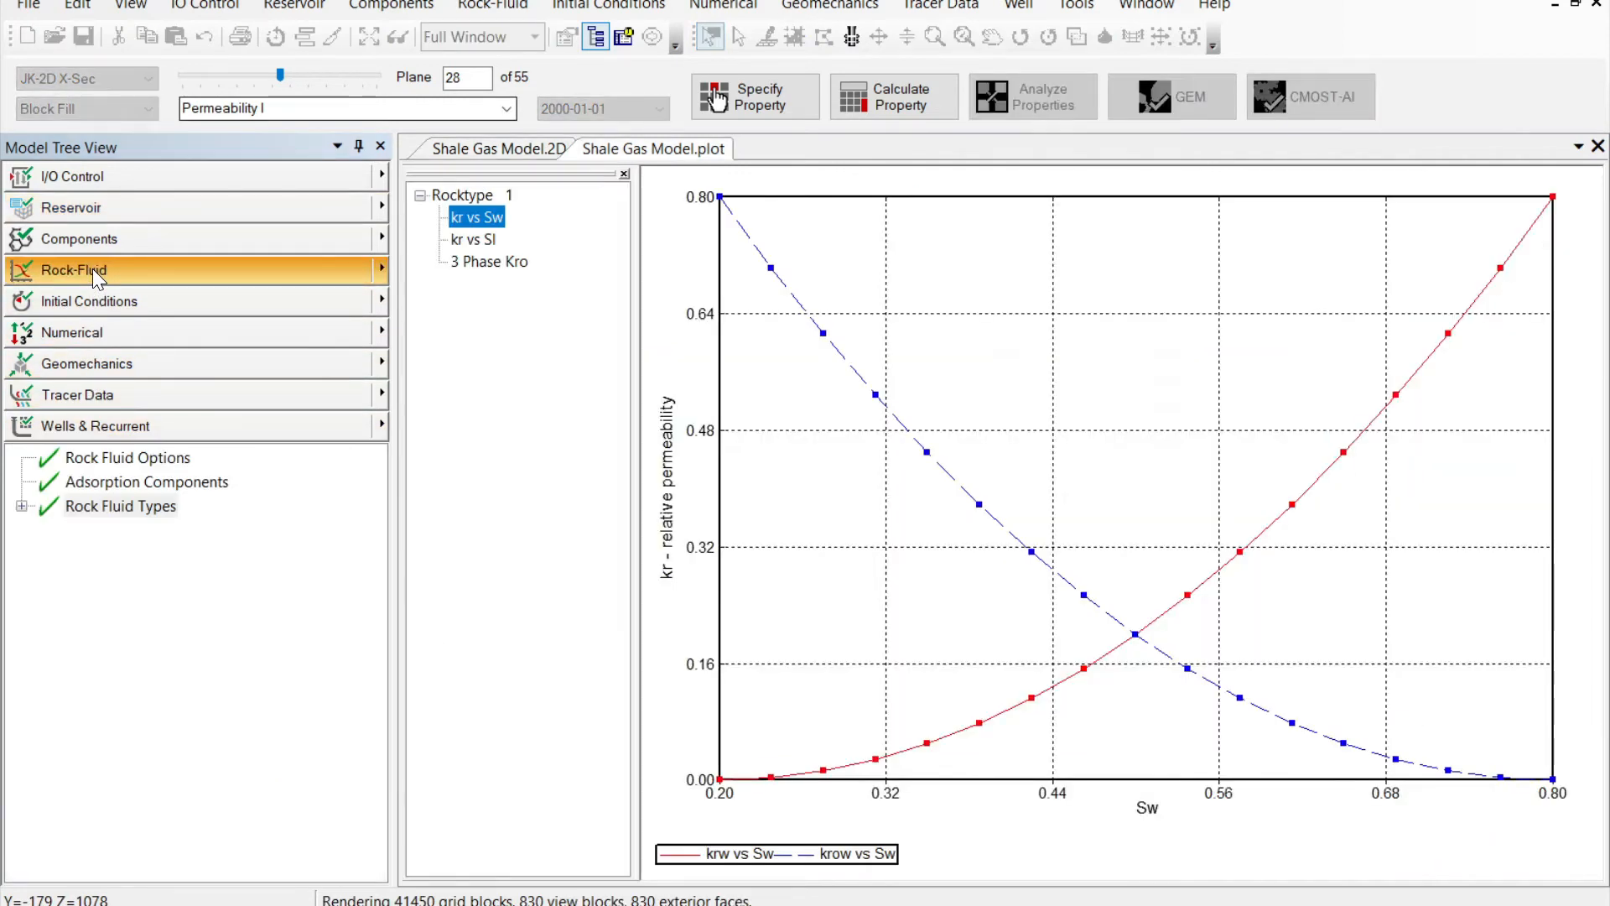
double_click(99, 510)
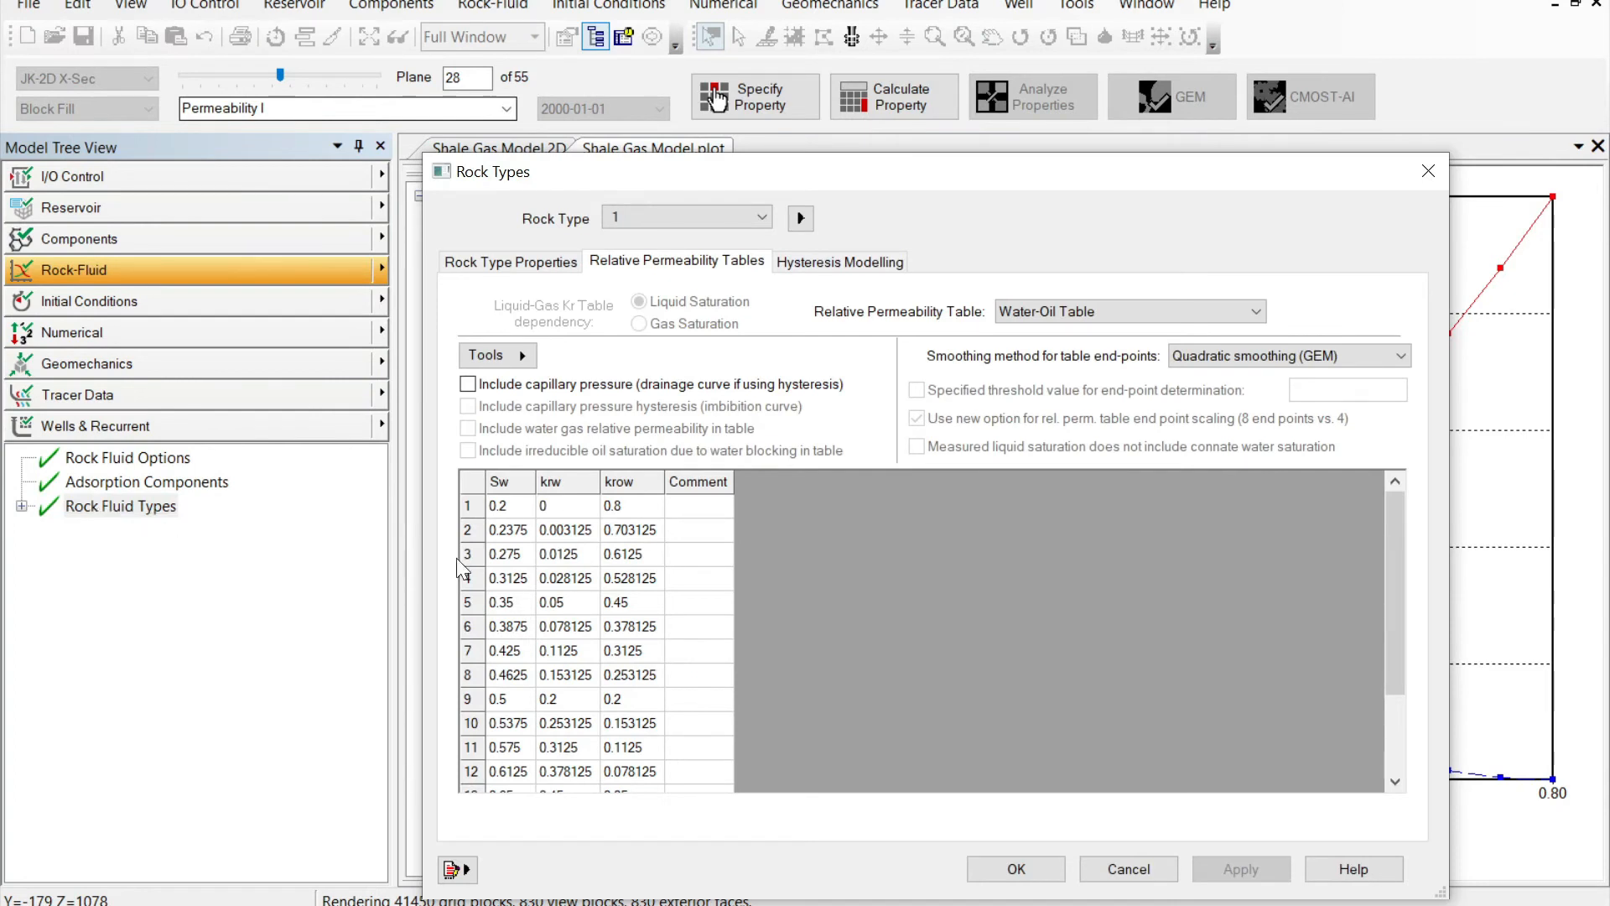
left_click(810, 222)
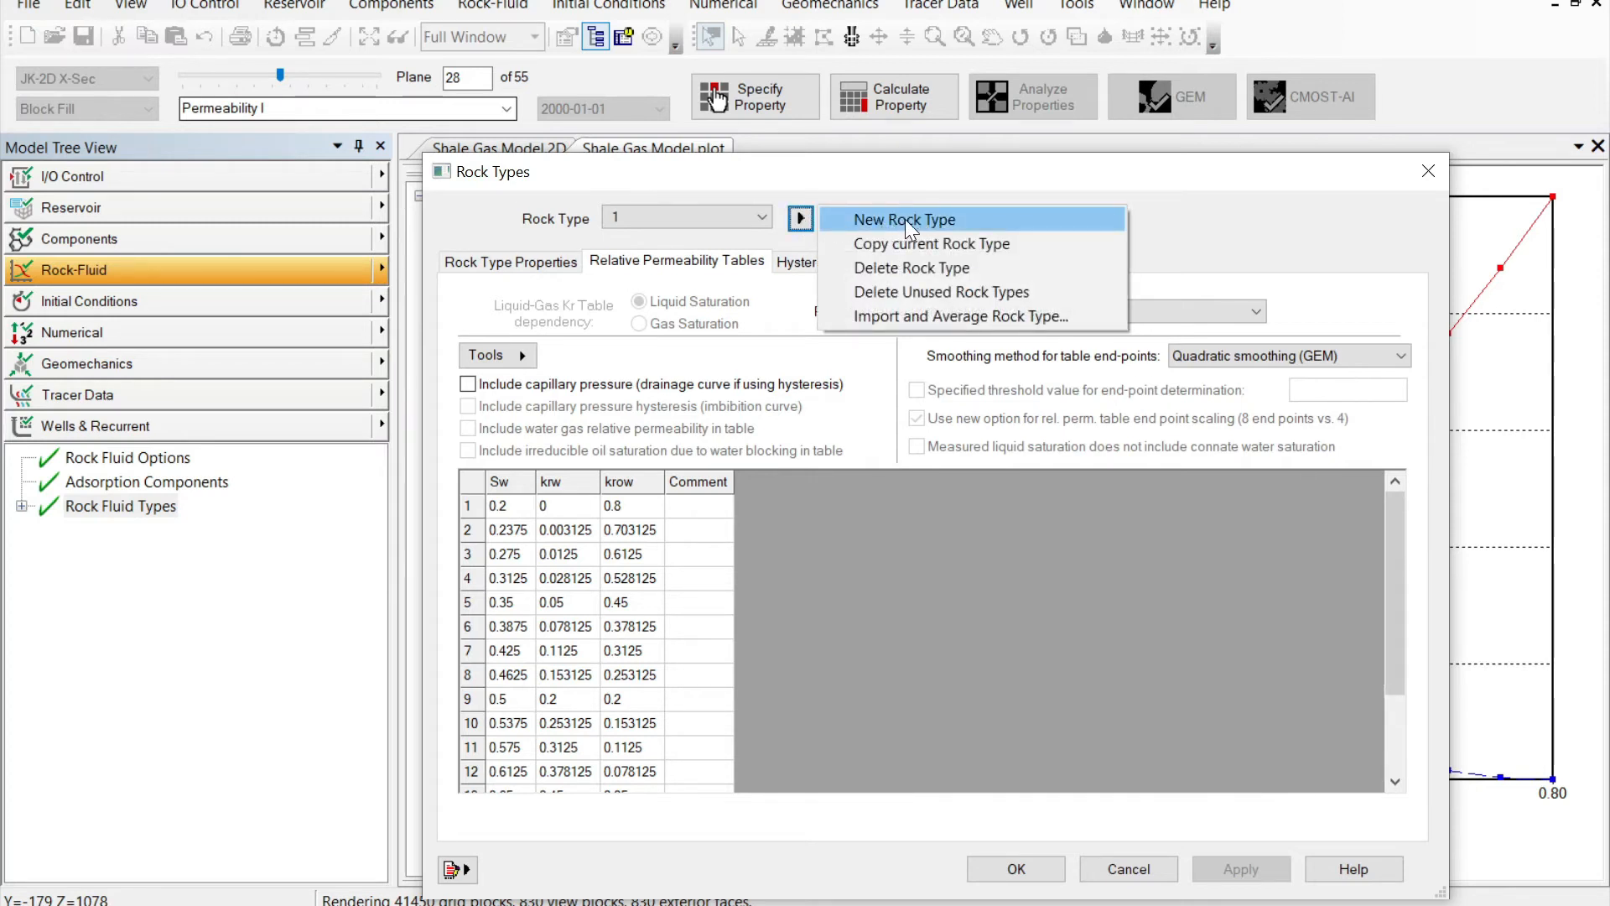
left_click(914, 220)
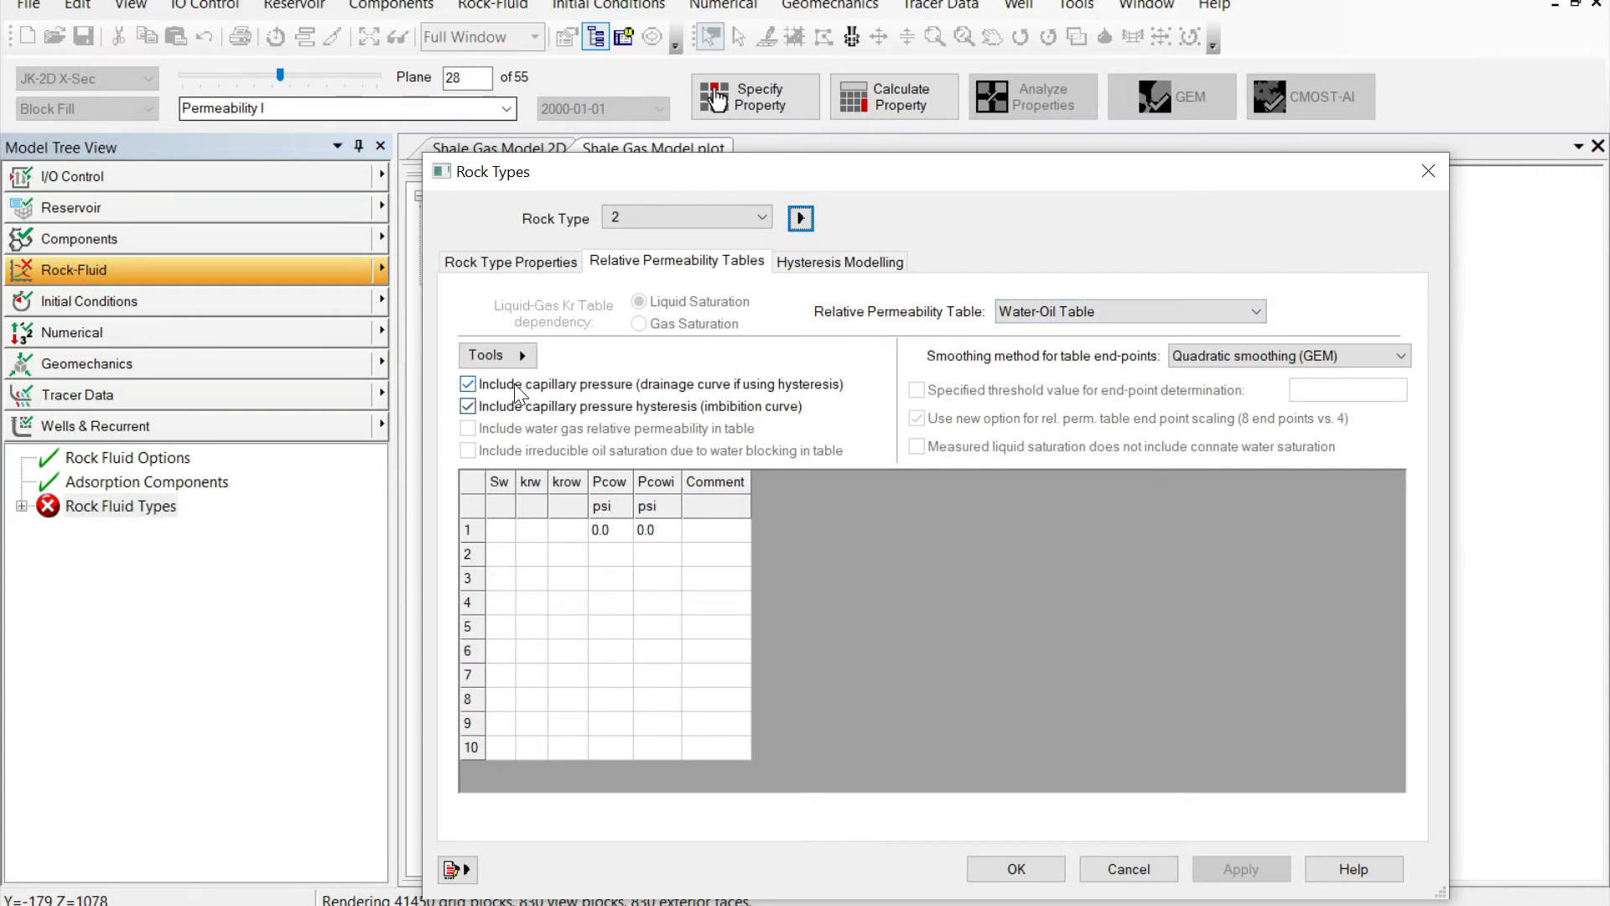
left_click(468, 384)
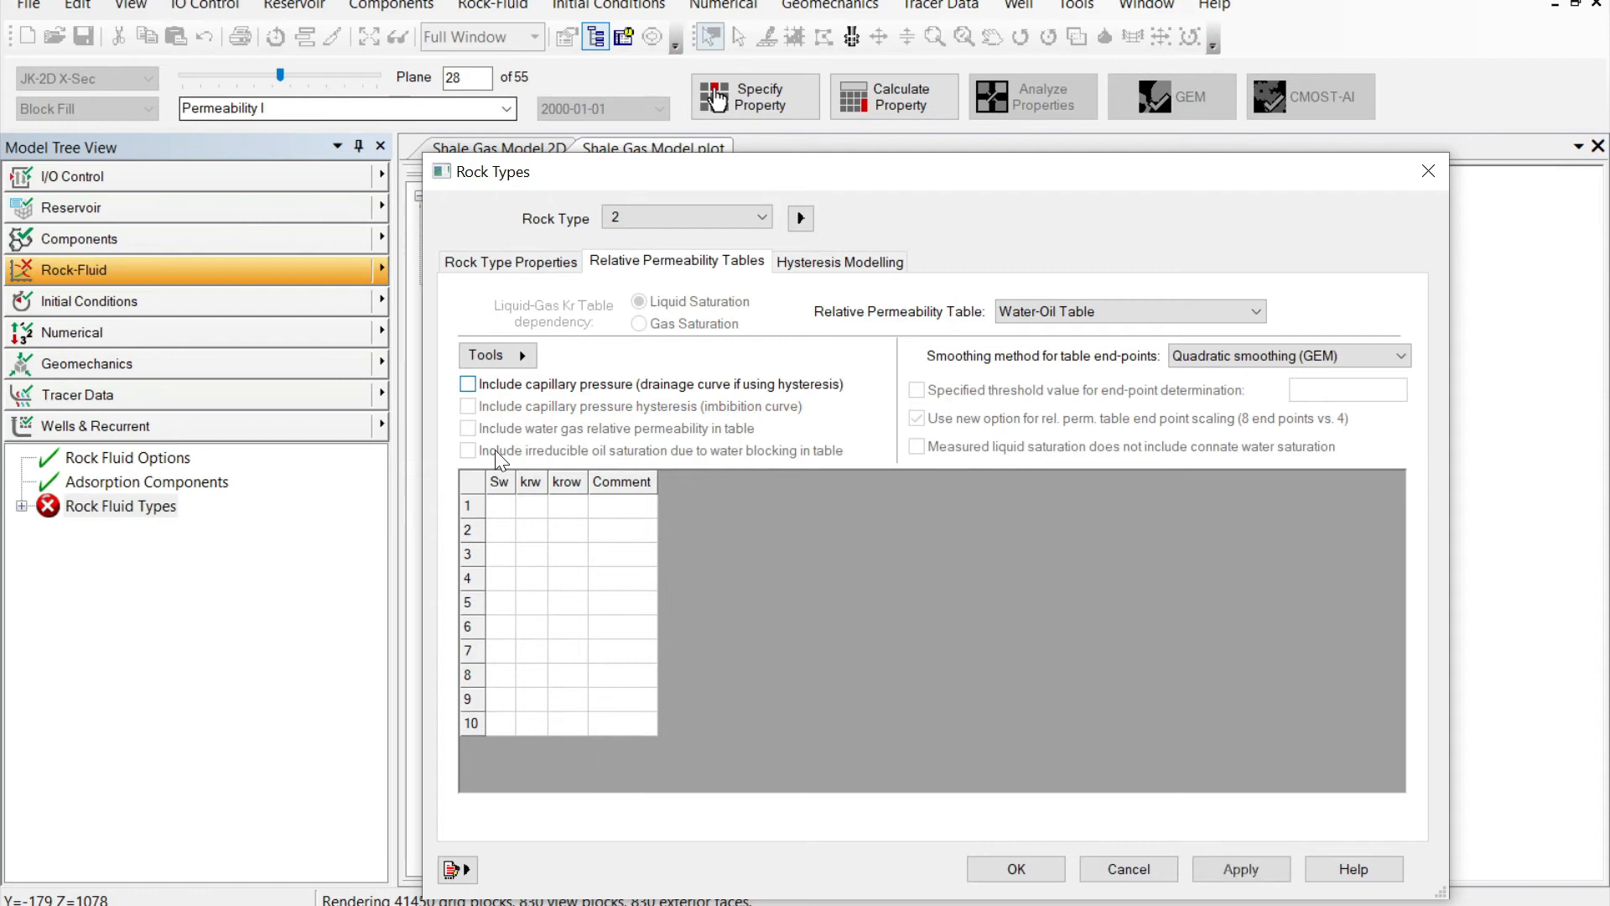
Enter Sw values of 0.01 and 0.99 in the first two rows of rock type 2's Water-Oil Table
left_click(495, 507)
type("0.01")
left_click(500, 531)
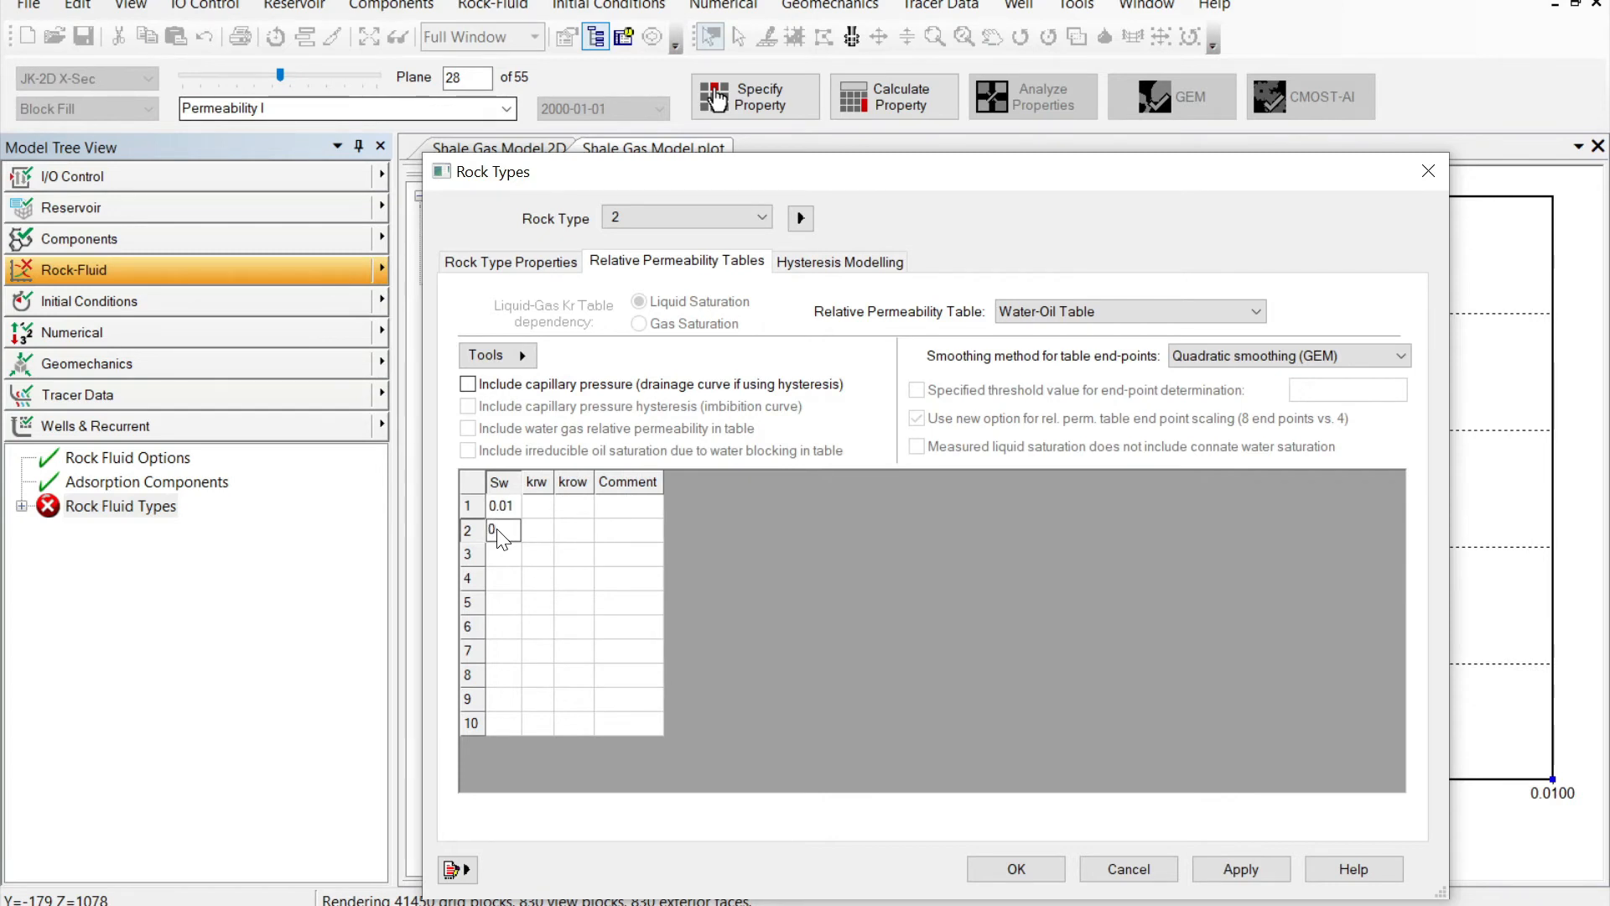
type("0.99")
Set krw to 0 and krow to 1 at Sw 0.01, krw to 1 and krow to 0 at Sw 0.99, and apply
key("Tab")
type("1")
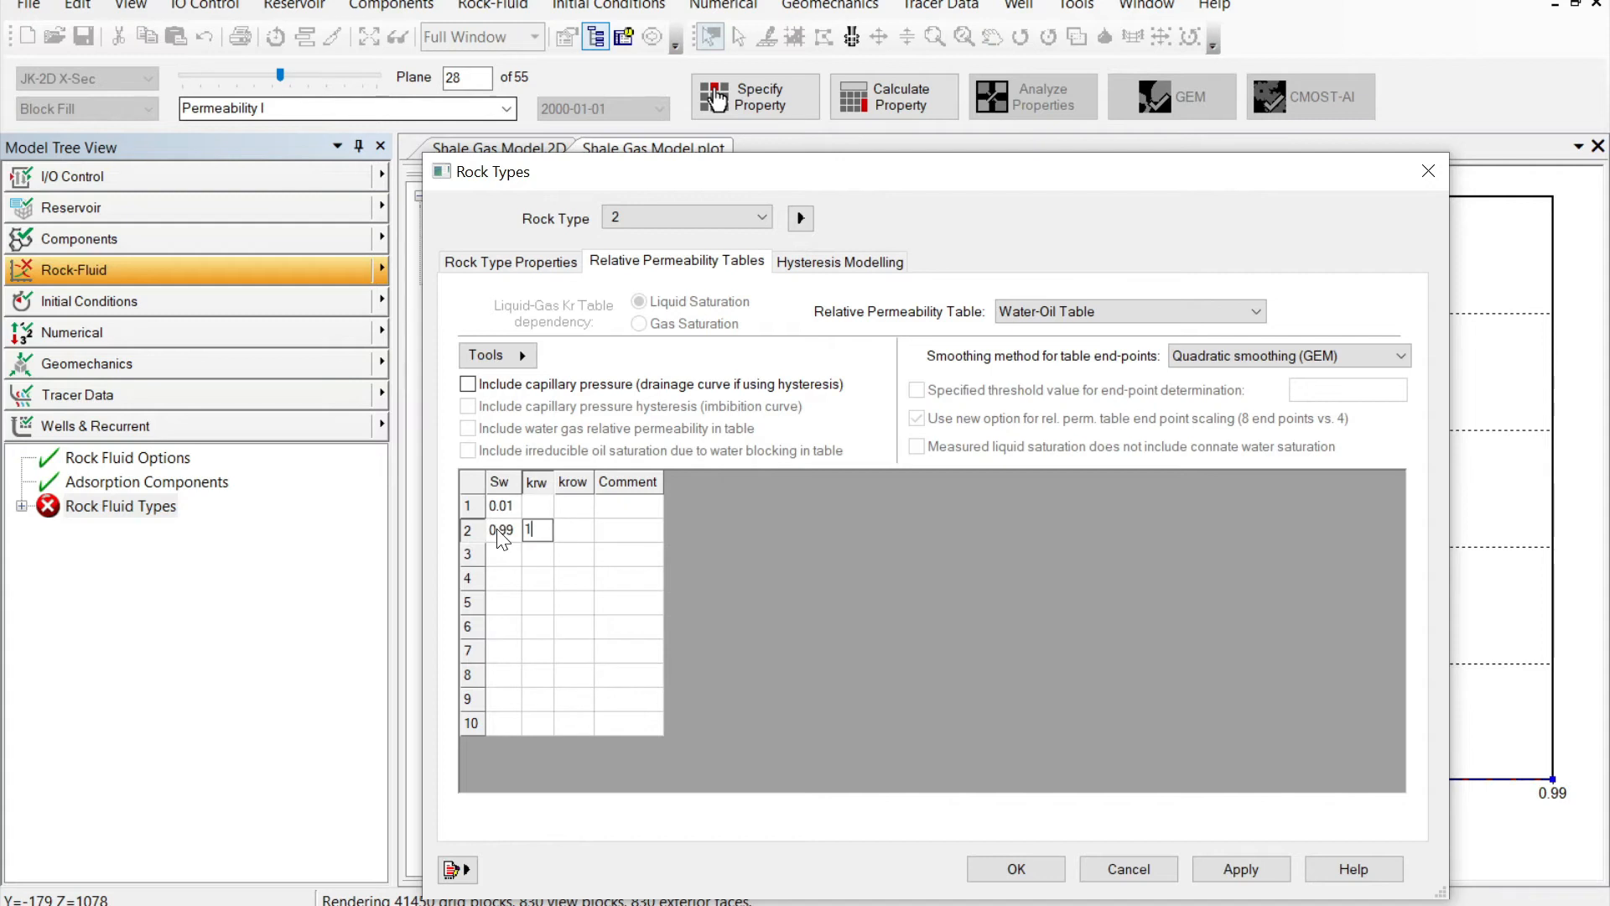
key("Up")
type("0")
key("Tab")
type("1")
key("Down")
type("0")
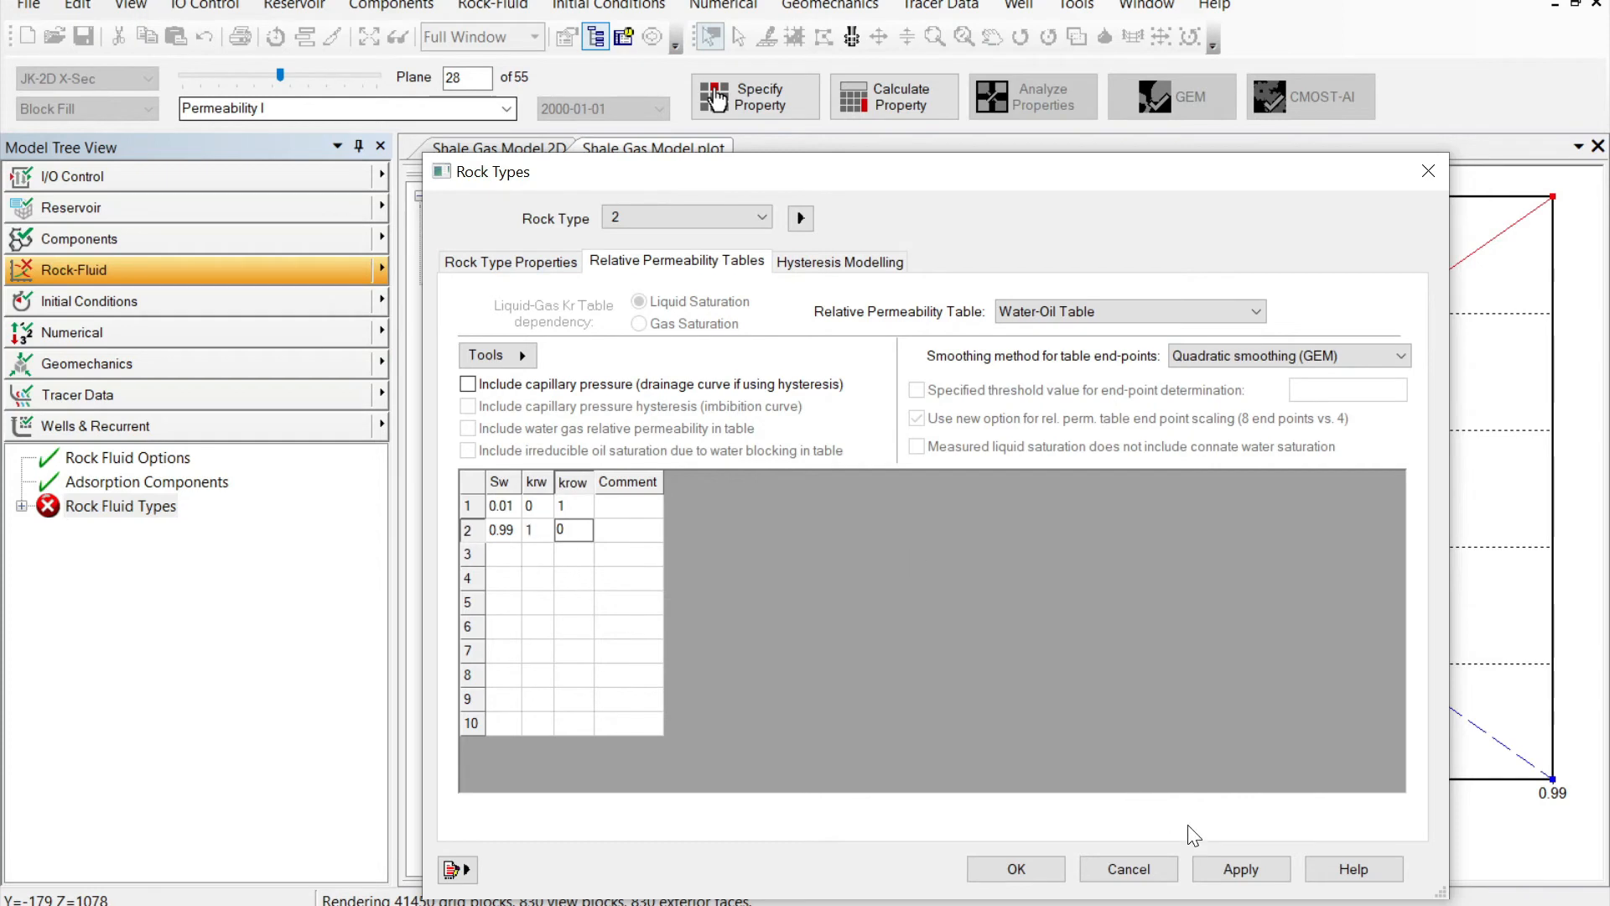
left_click(1230, 875)
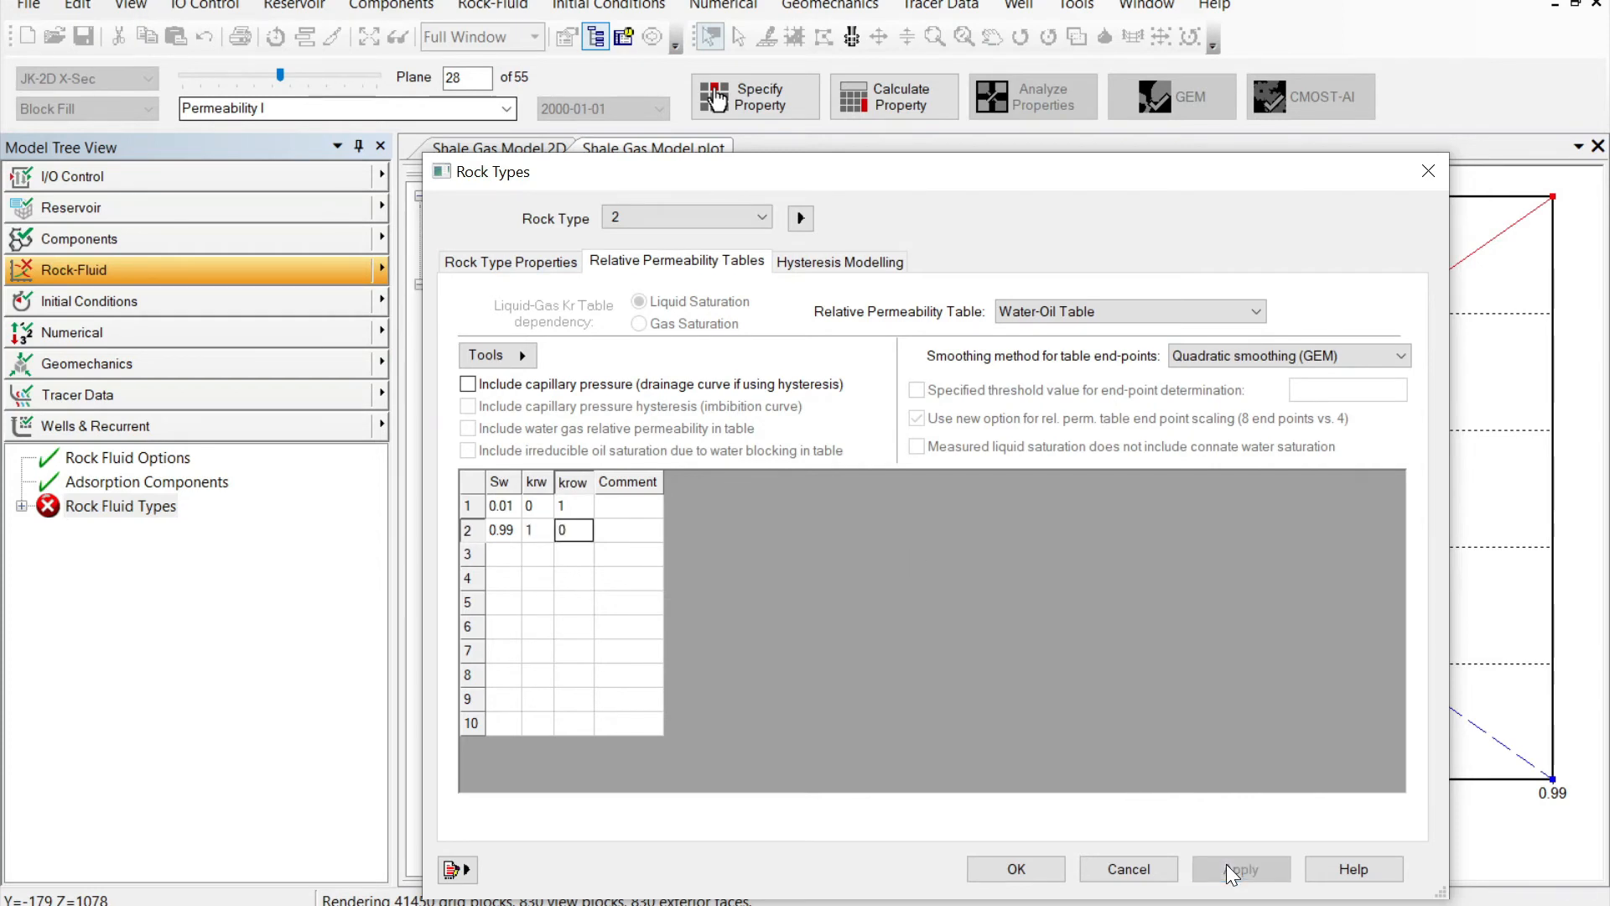
Switch rock type 2 to the Liquid-Gas Table (Liquid Saturation) and exclude capillary pressure from it
left_click(1035, 310)
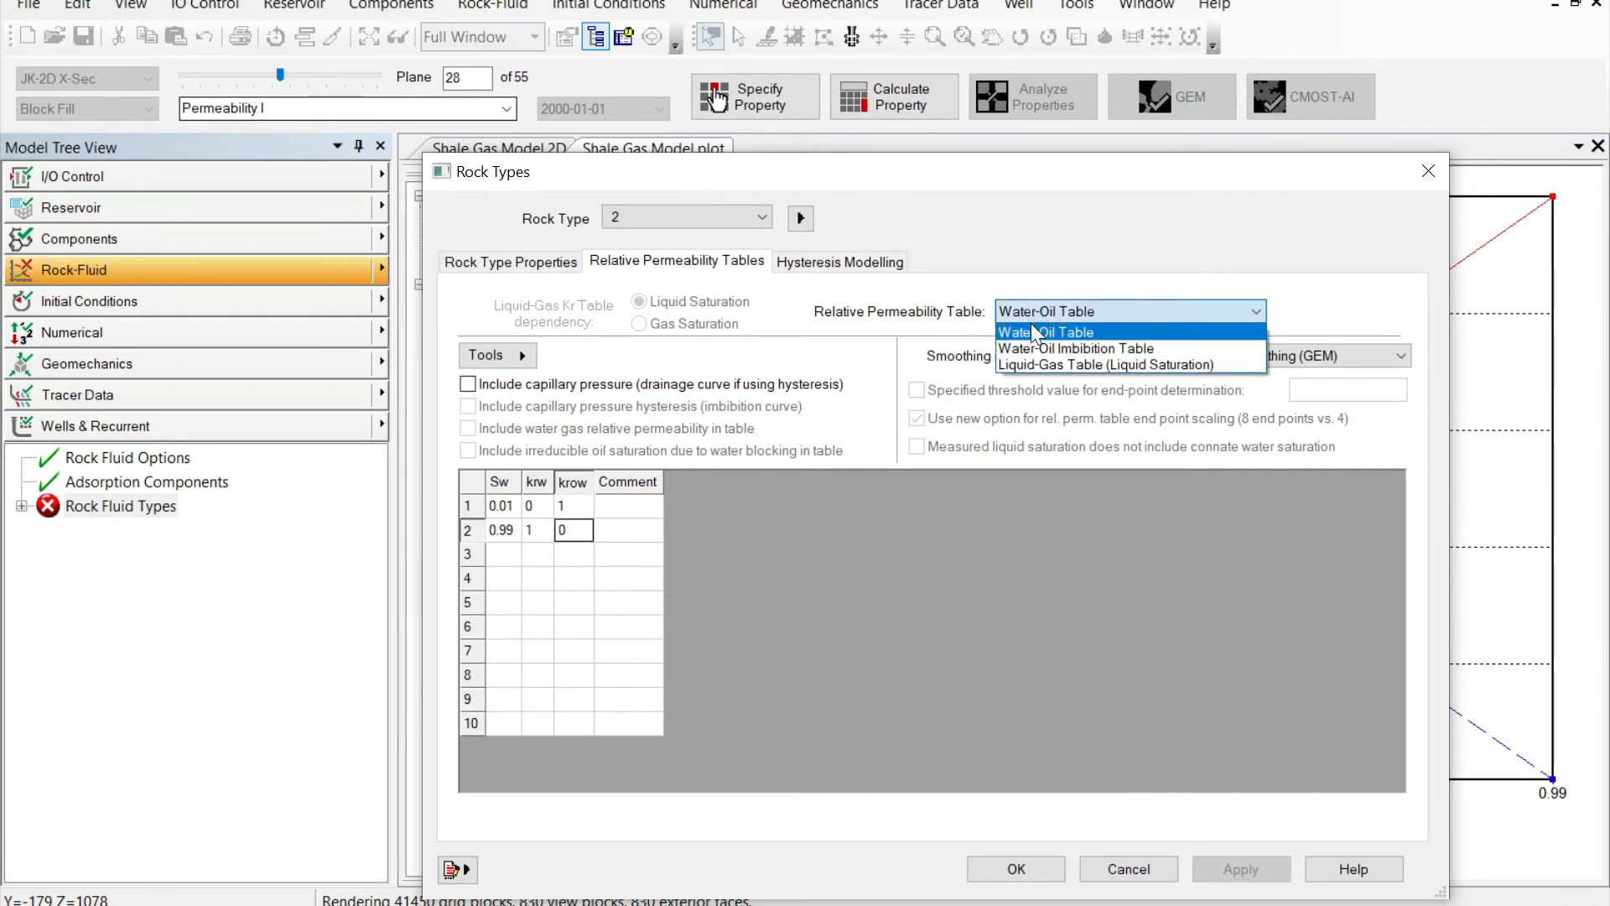
left_click(1030, 364)
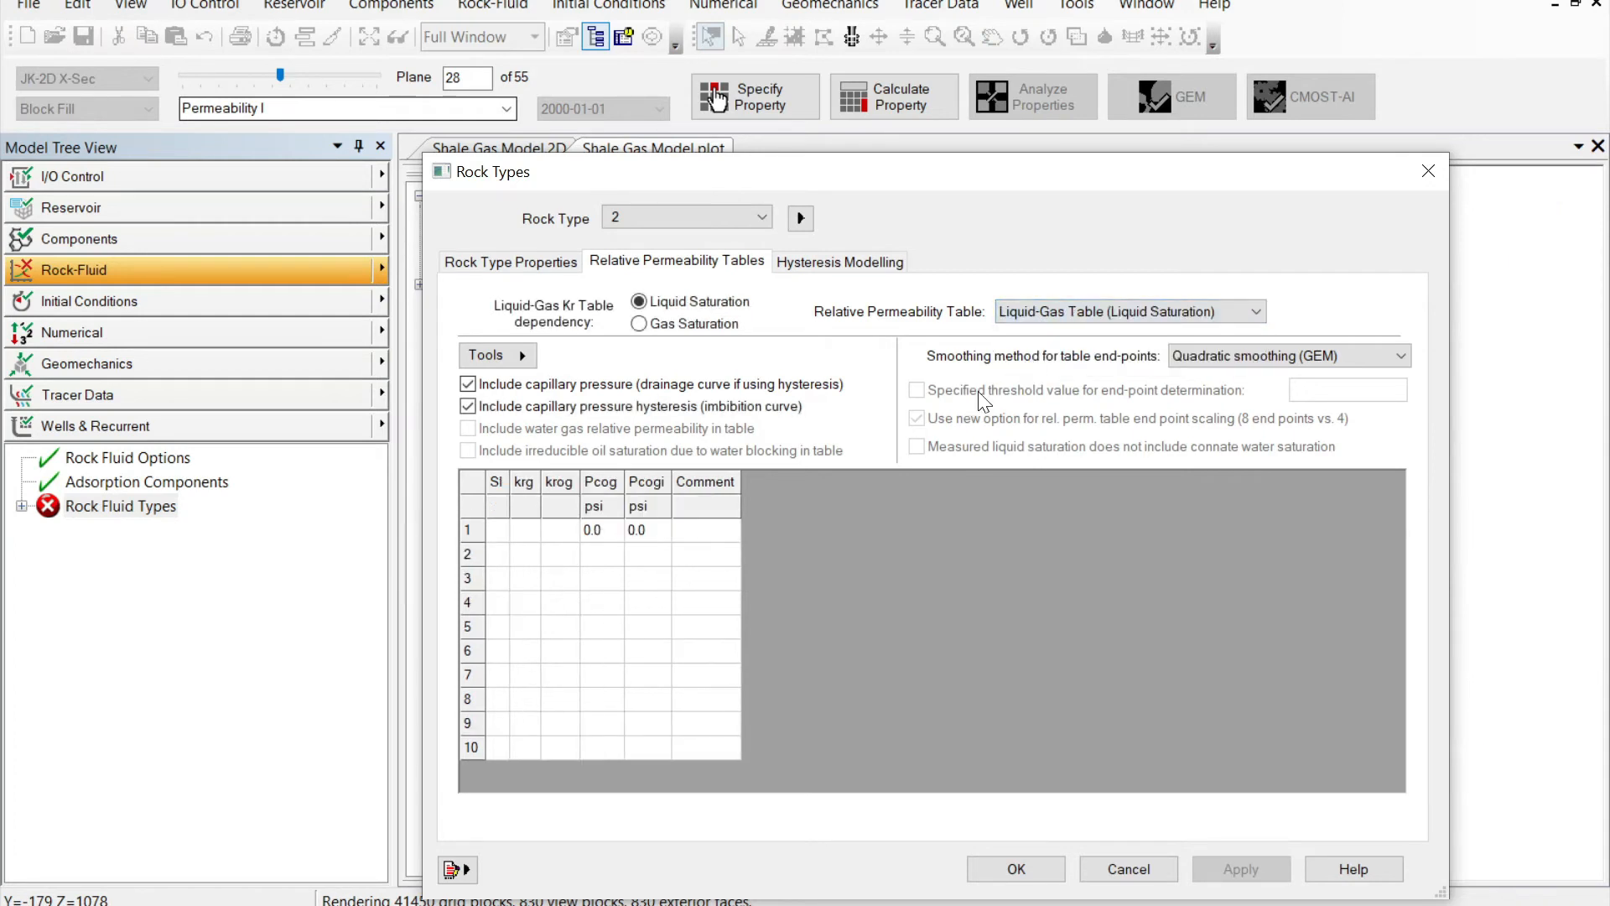
left_click(468, 383)
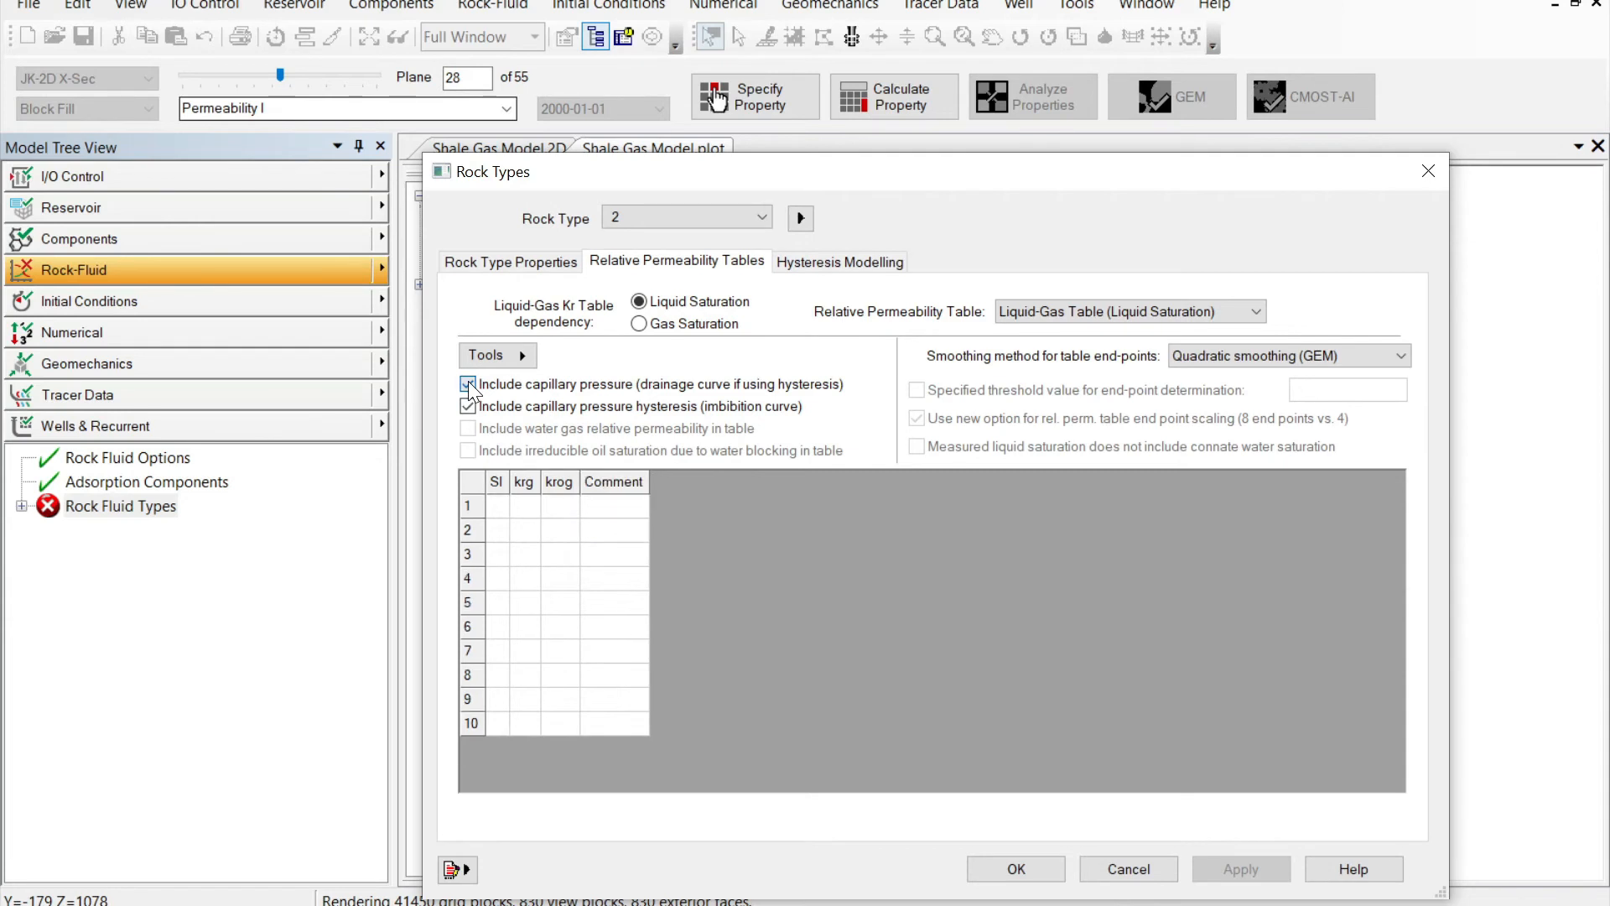
Enter Sl values of 0.02 and 0.98 in the first two rows of the Liquid-Gas Table
left_click(502, 508)
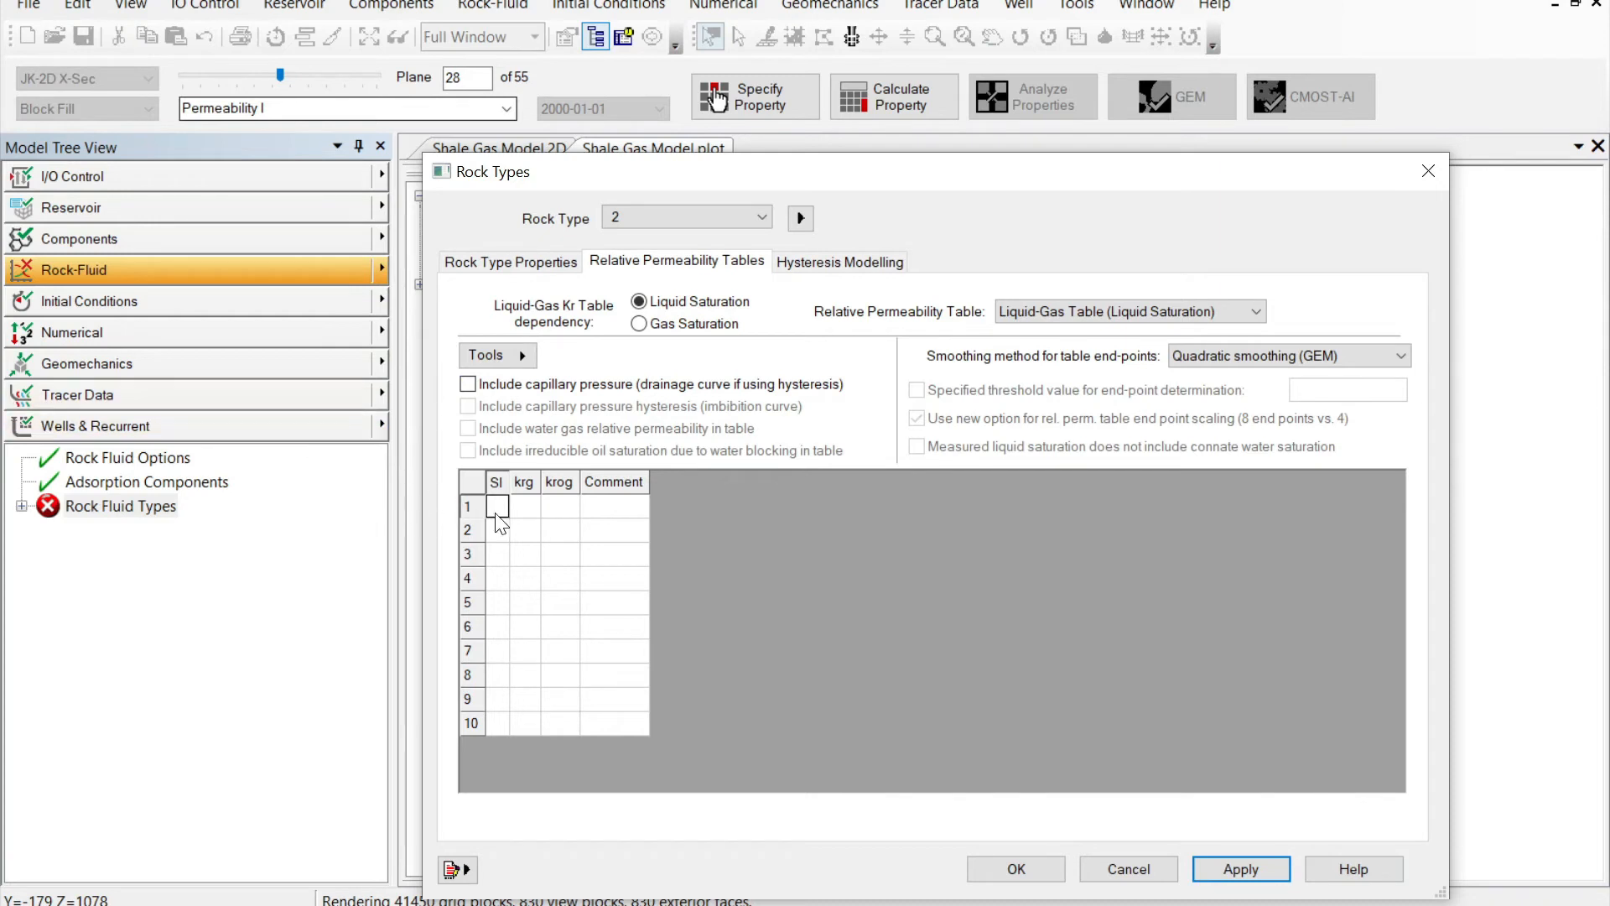
type("0.02")
key("Return")
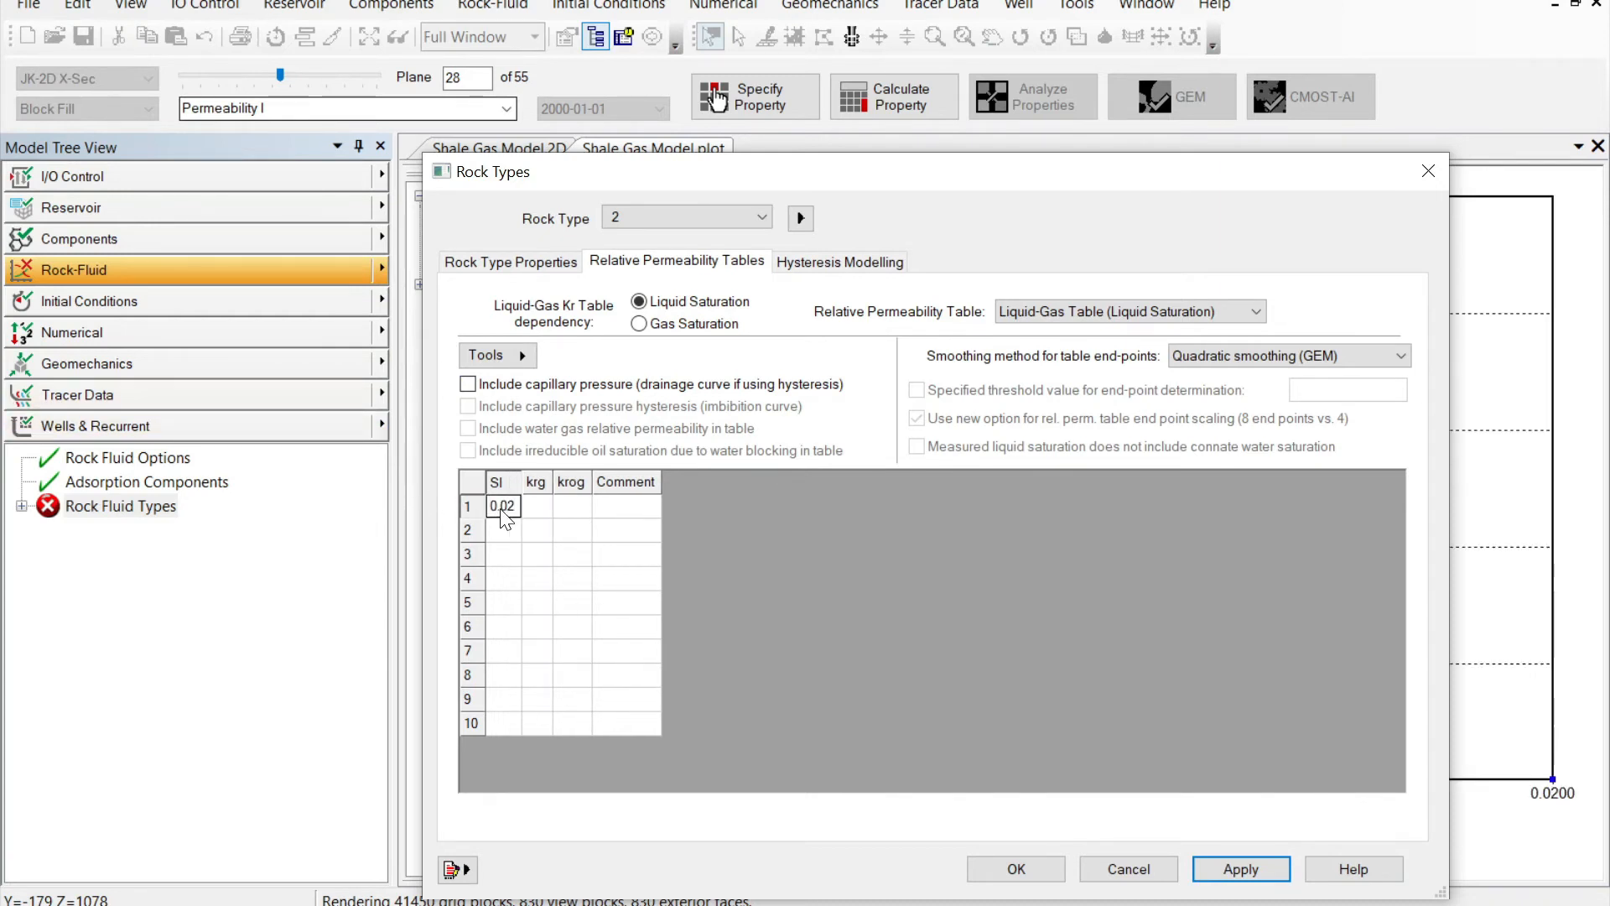
type("0")
type("0.0")
type("2")
key("Return")
key("Down")
type("0.98")
Set krg to 1 and krog to 0 at Sl 0.02, and krg to 0 and krog to 1 at Sl 0.98
key("Tab")
type("0")
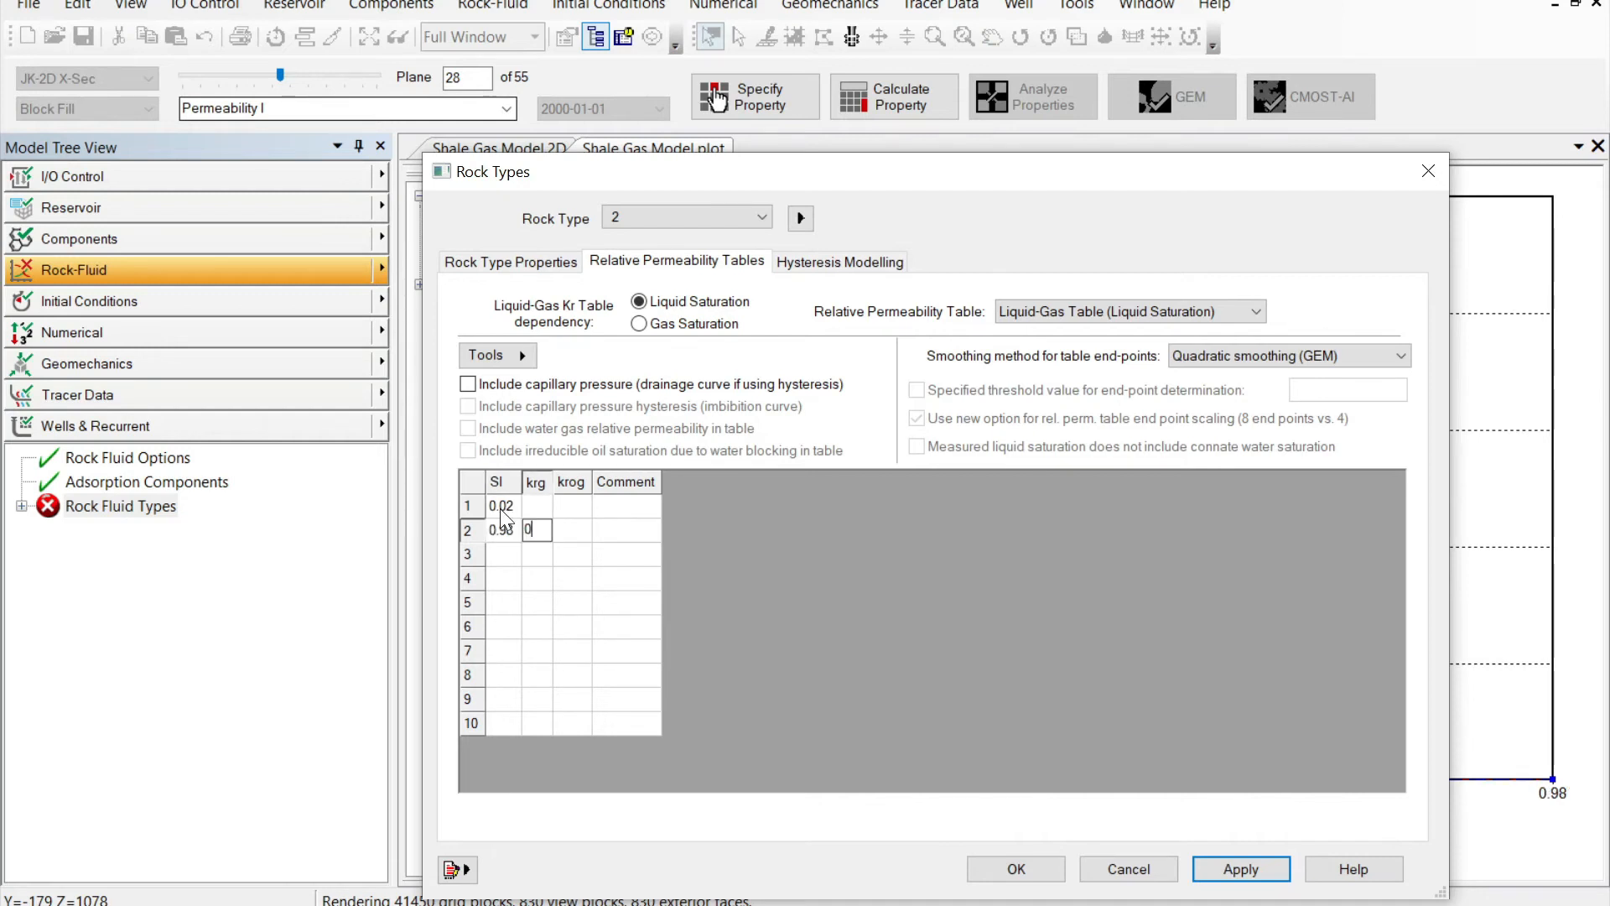
key("Up")
type("1")
key("Tab")
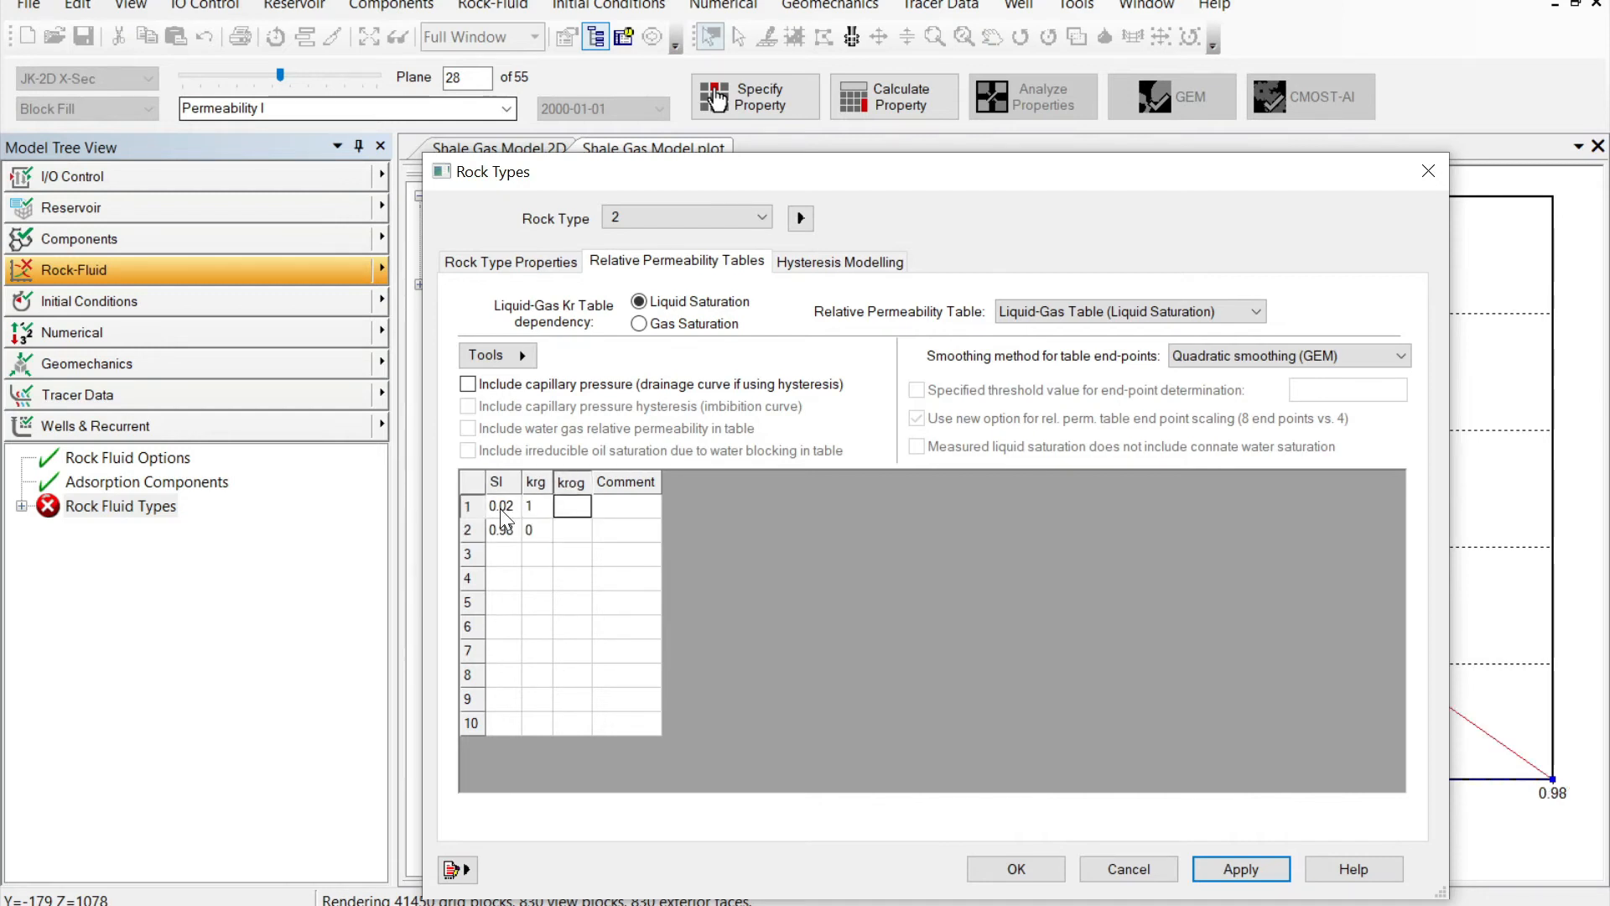
type("0")
key("Down")
type("1")
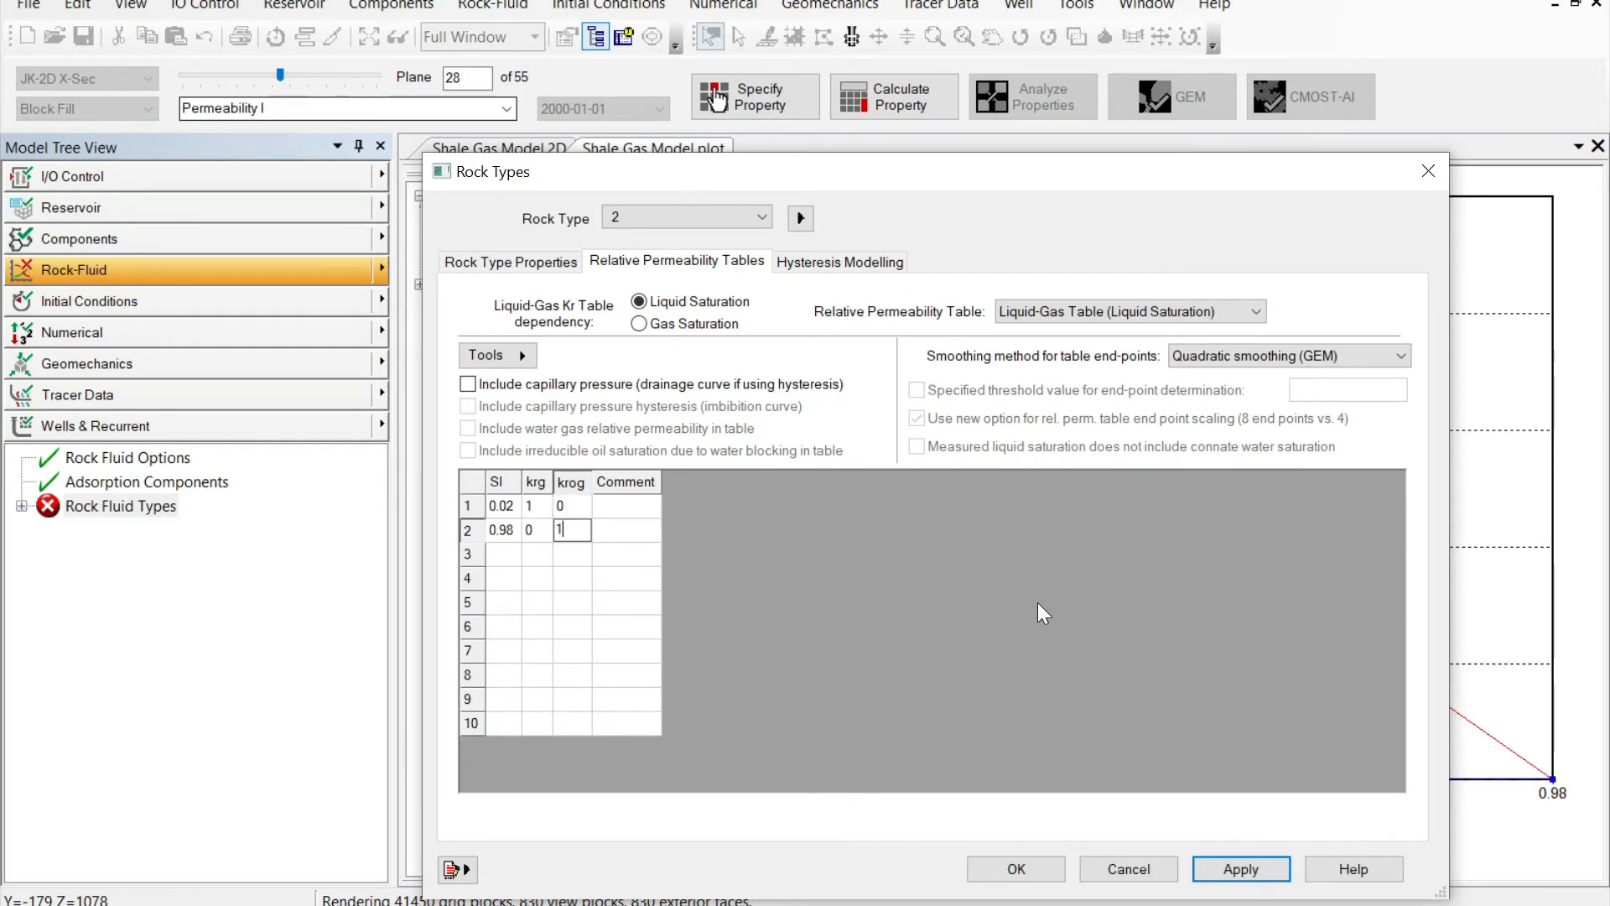
Apply and accept the rock type 2 tables, and display its kr vs Sw plot
left_click(1226, 866)
left_click(1013, 869)
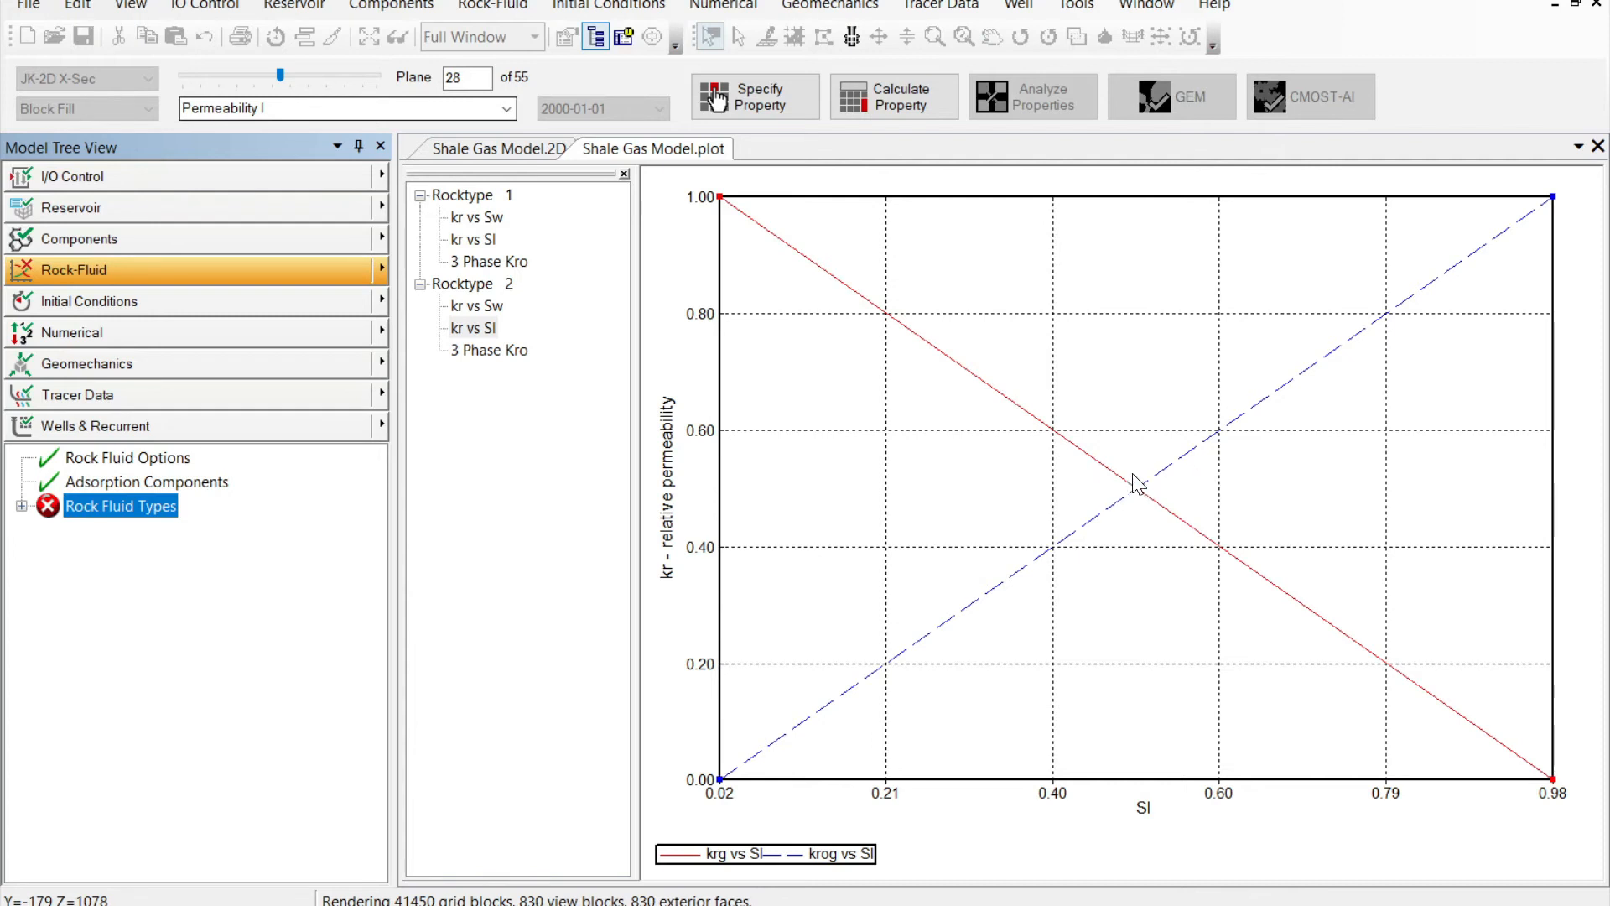
left_click(476, 309)
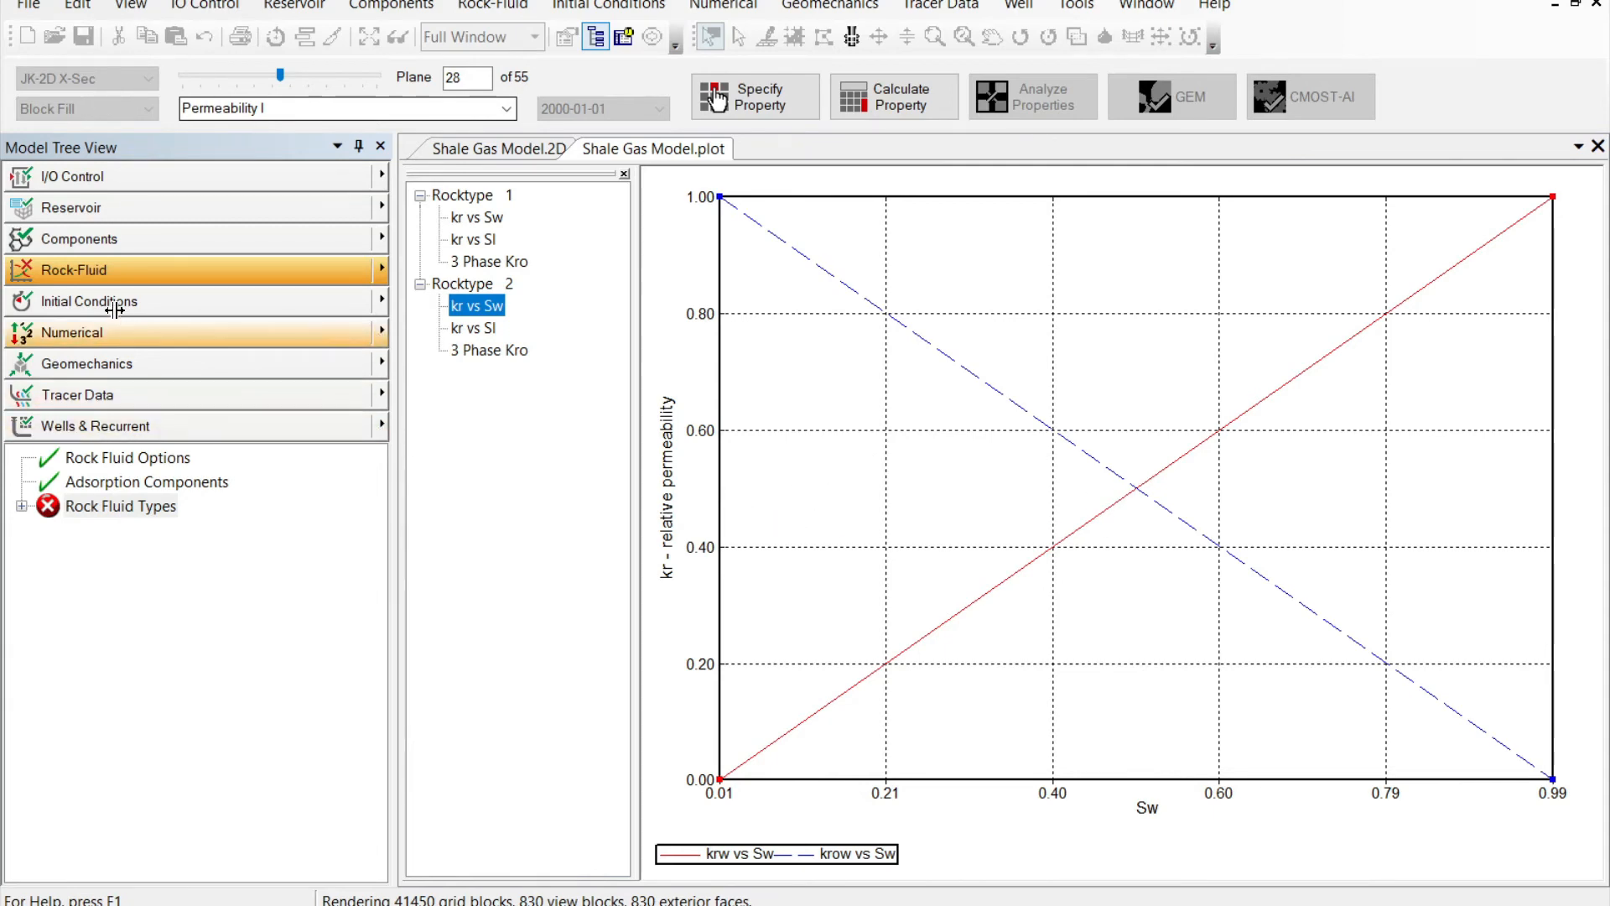
Specify Rel Perm Set Num as 1 for the whole grid in the reservoir's general property specification
left_click(80, 211)
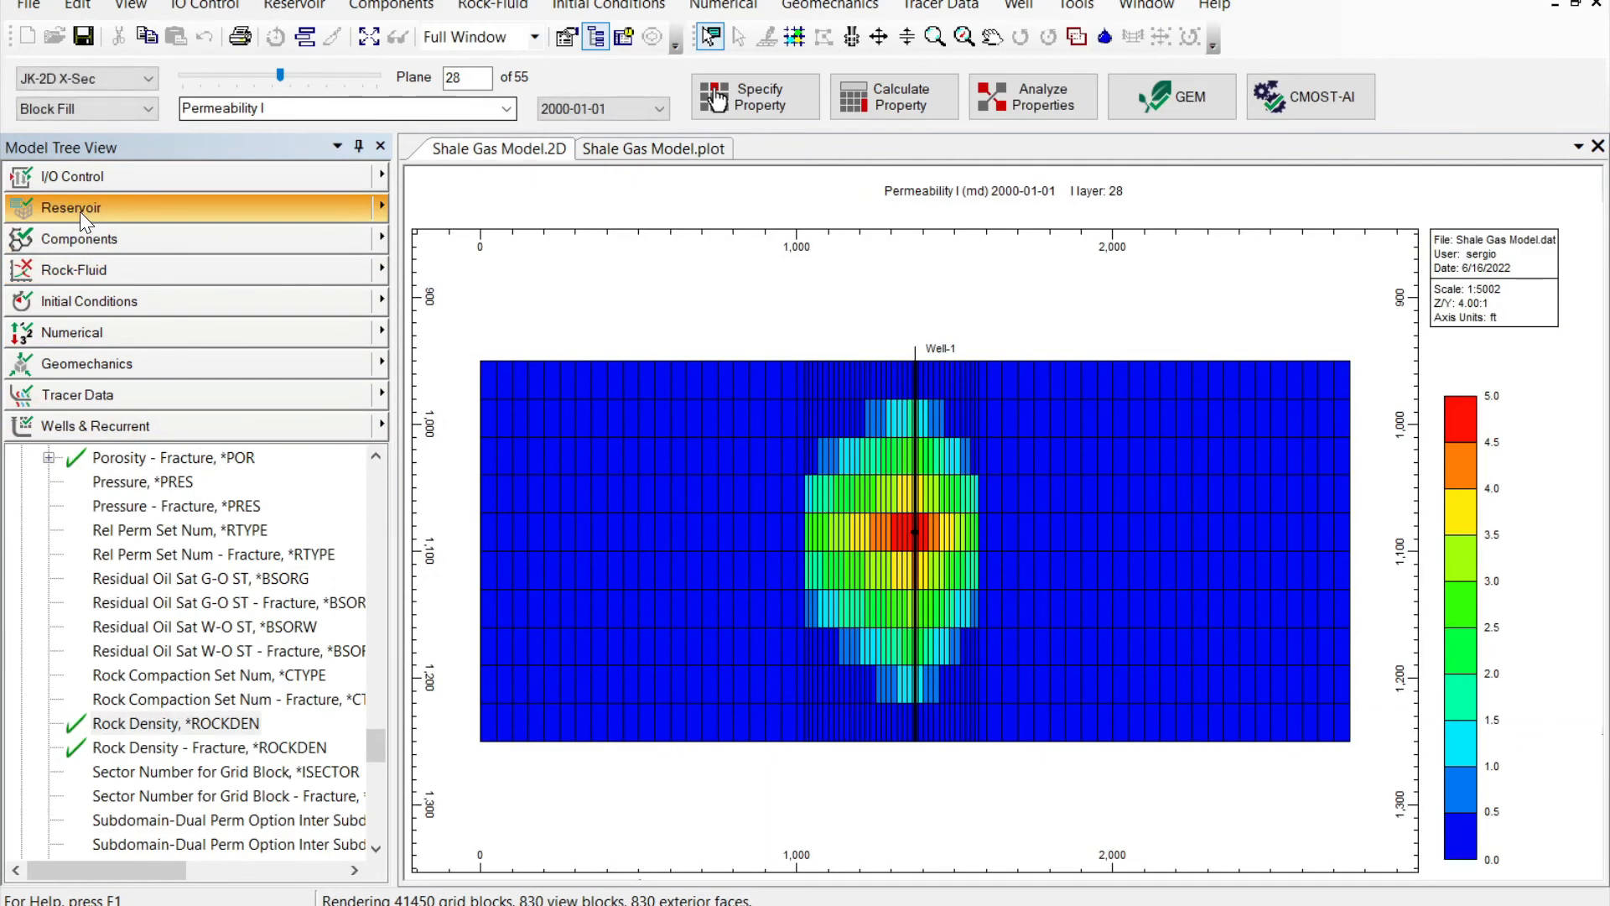
left_click(751, 88)
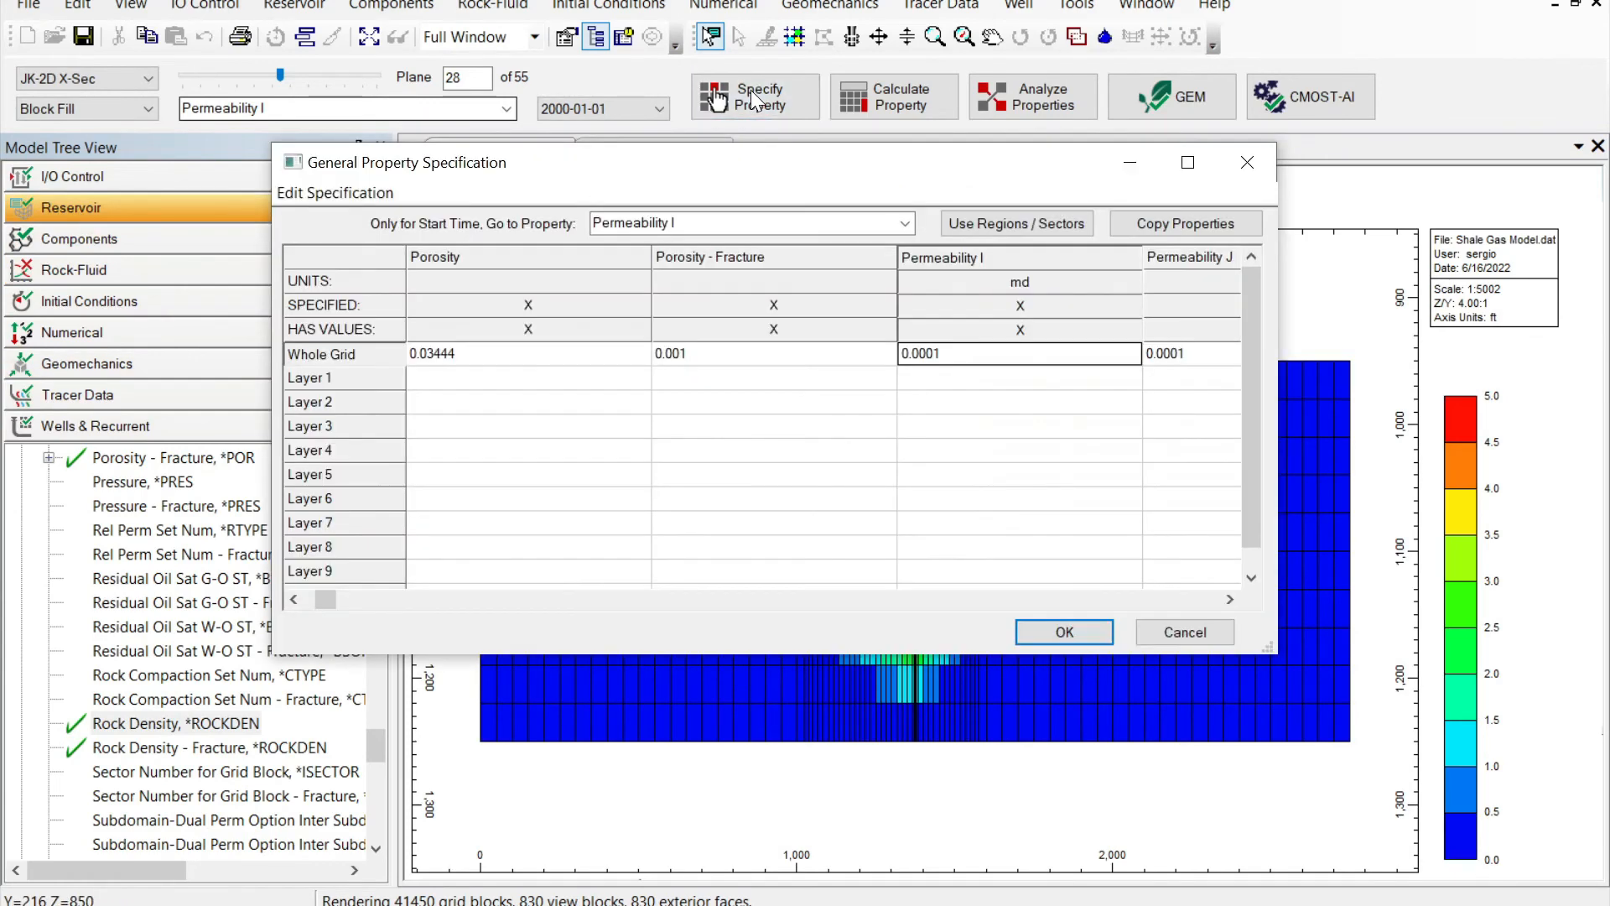
left_click(908, 223)
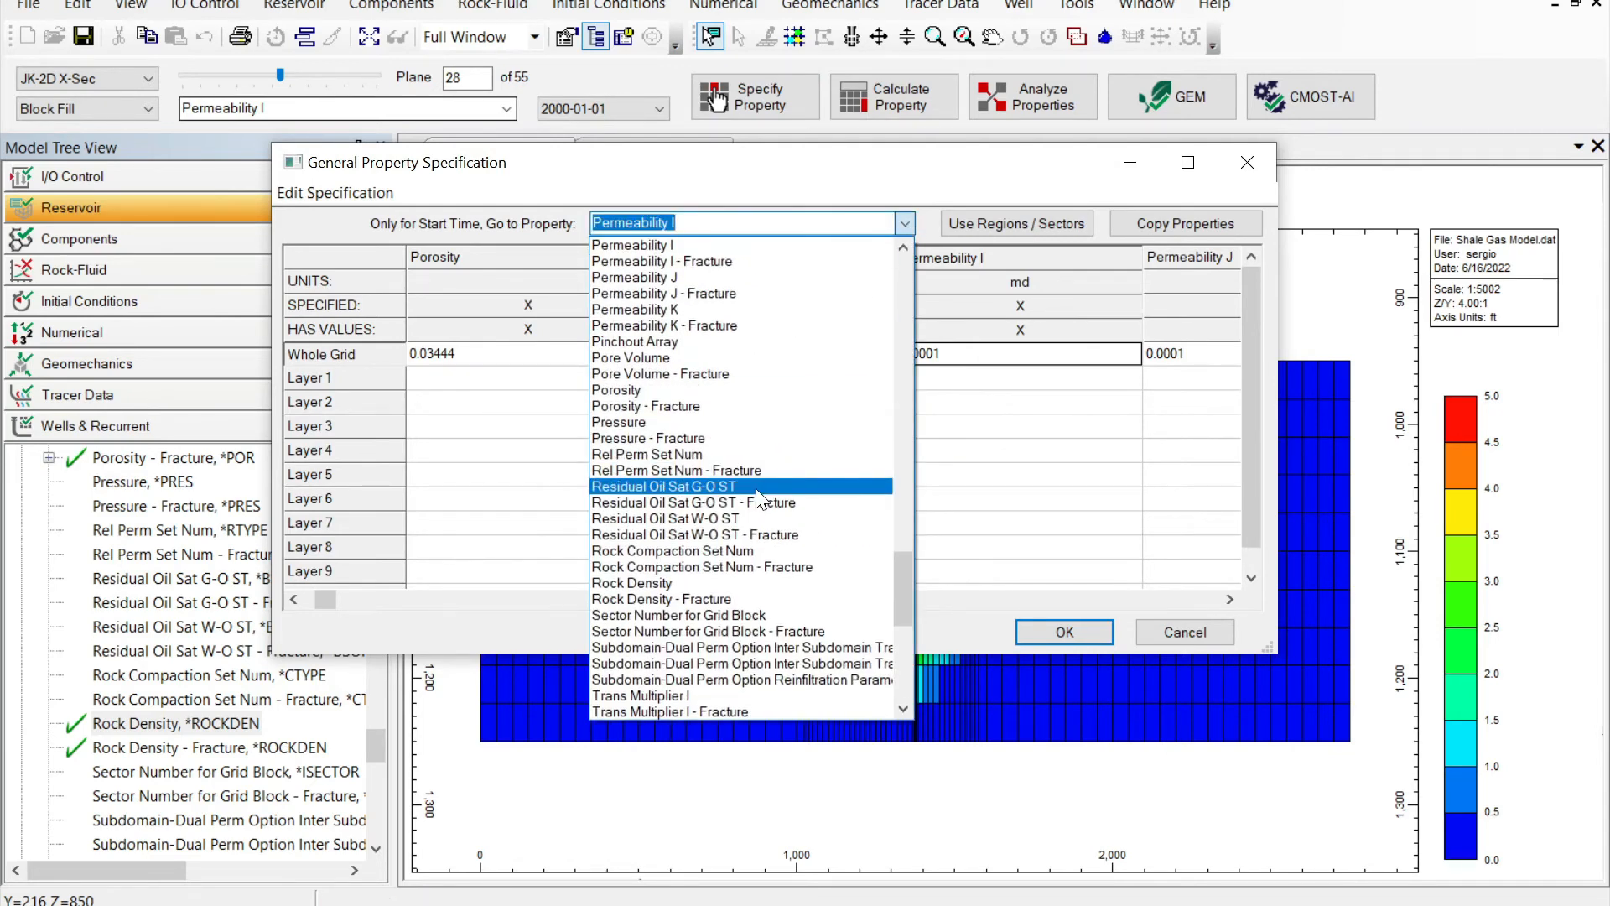
scroll(759, 498, "down", 7)
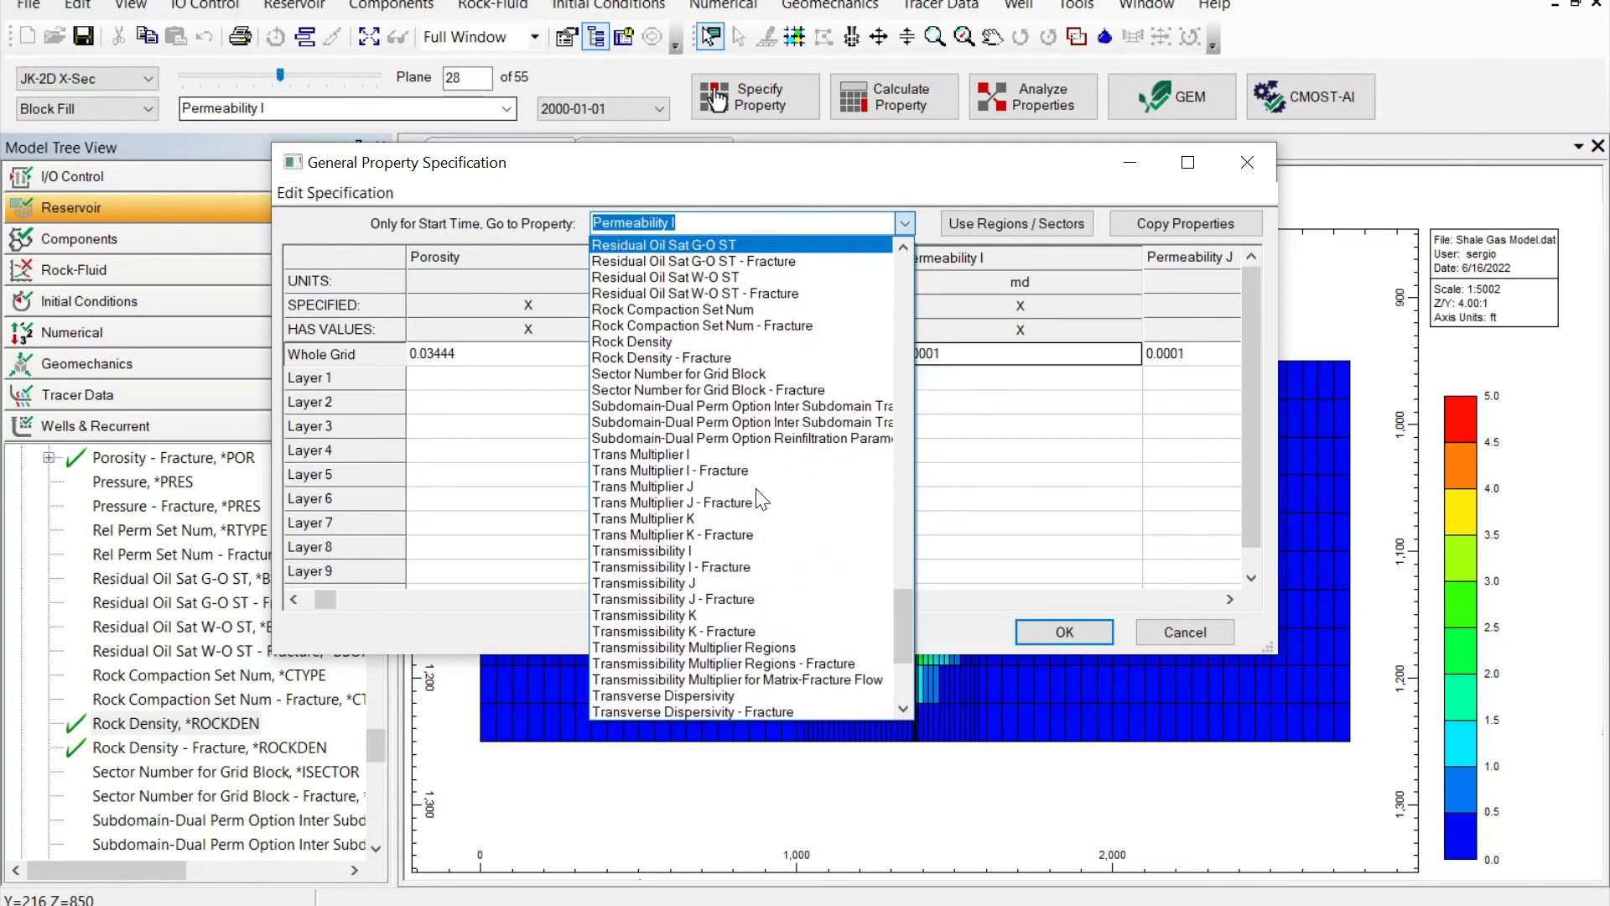
scroll(760, 499, "down", 2)
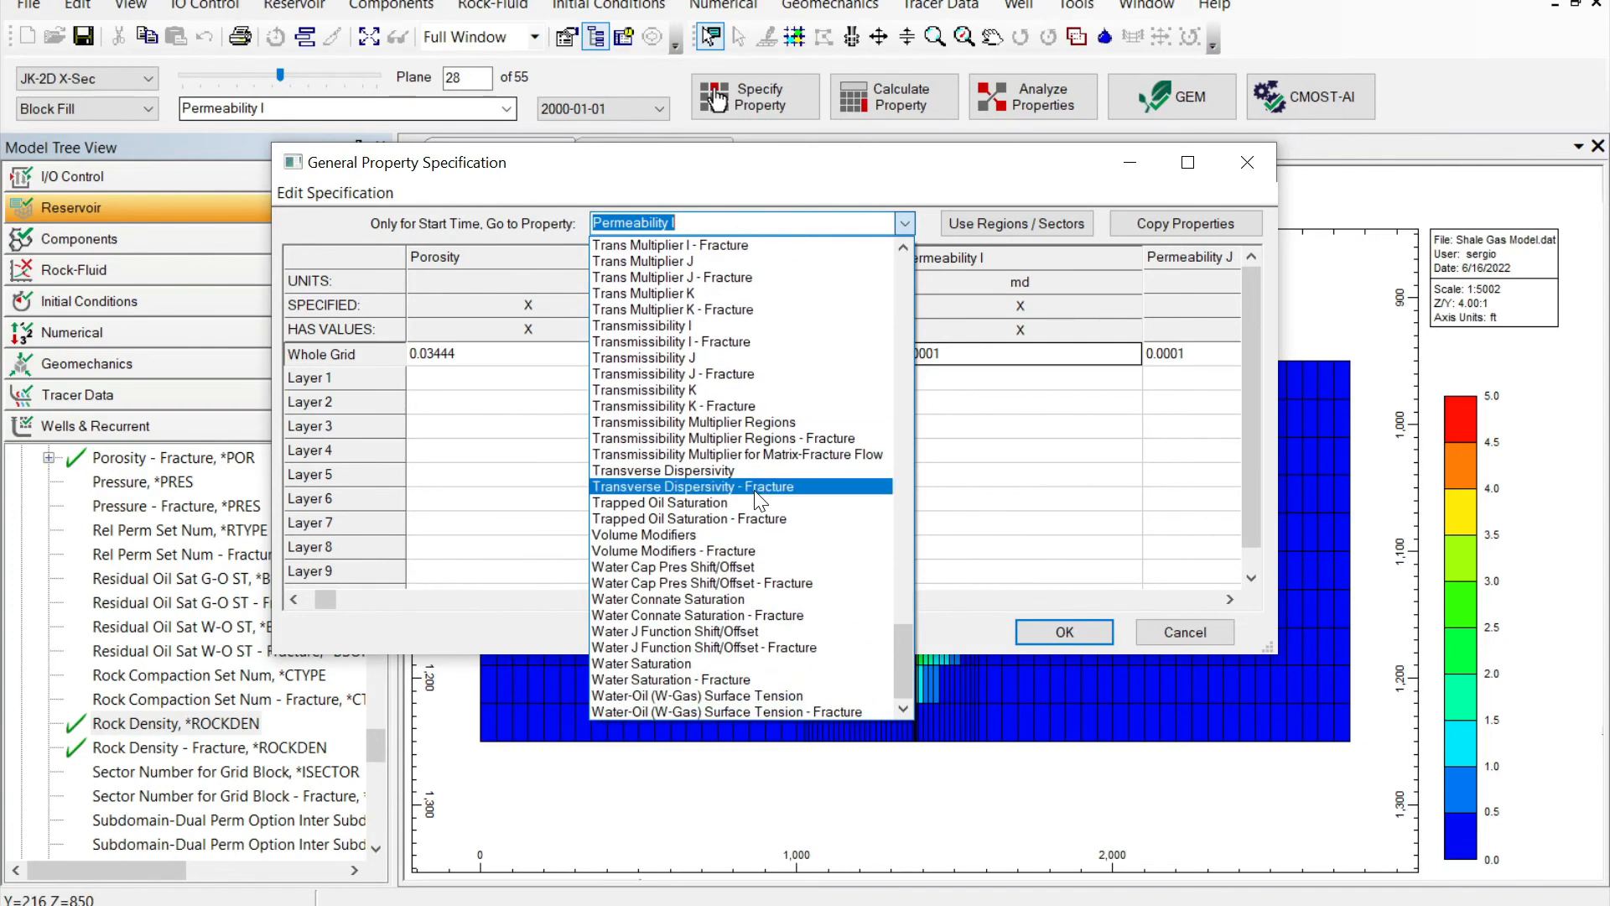
scroll(755, 491, "up", 7)
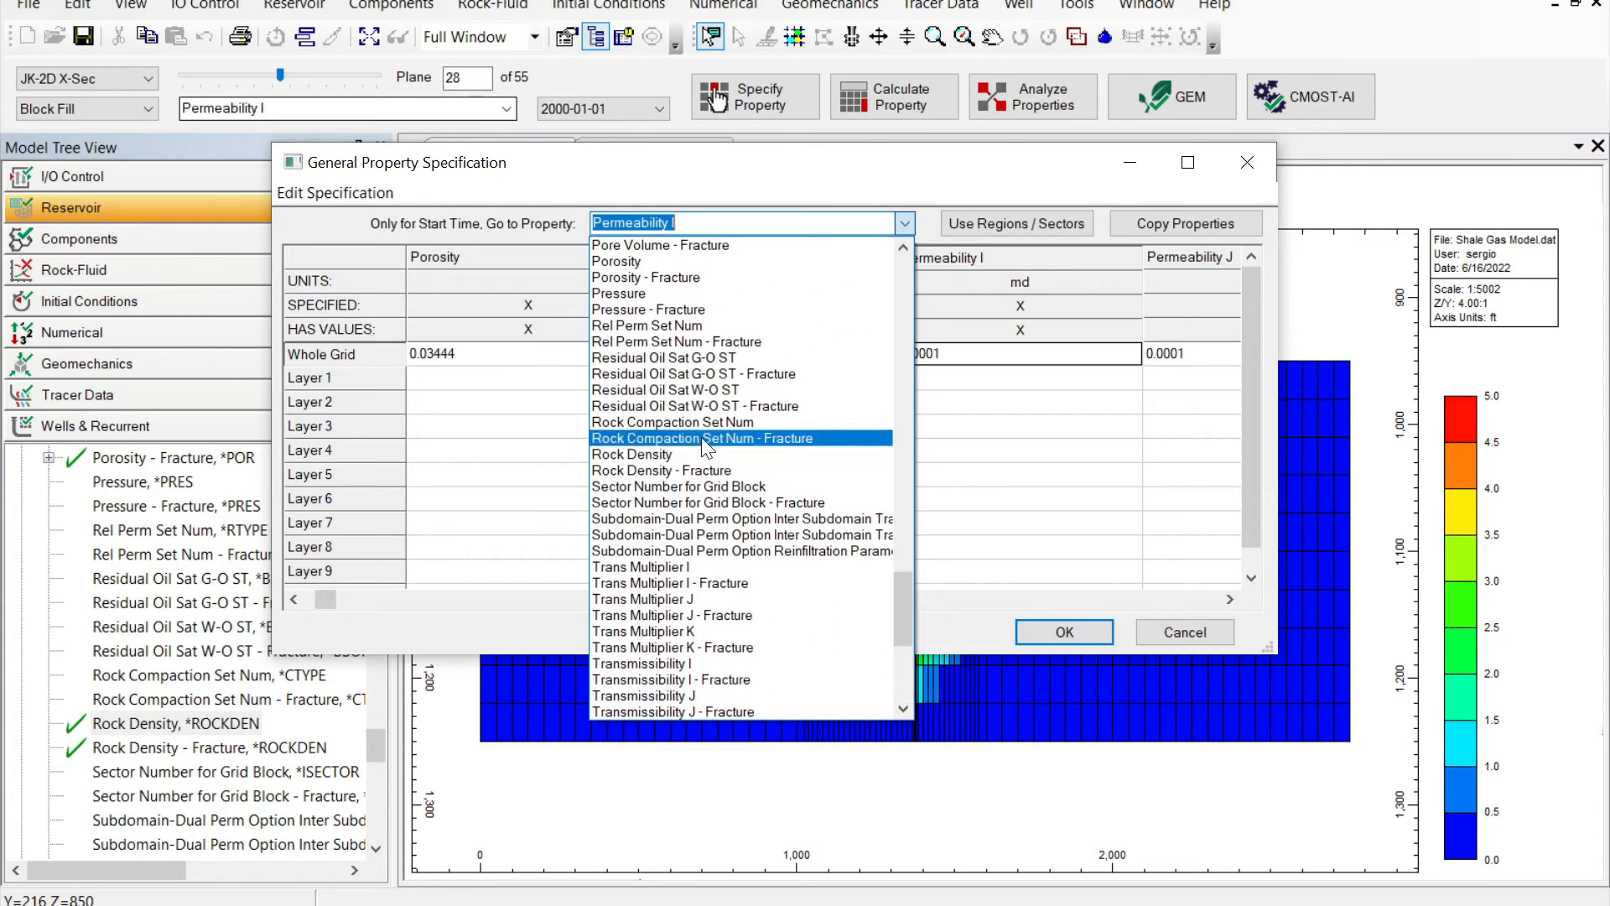
left_click(654, 329)
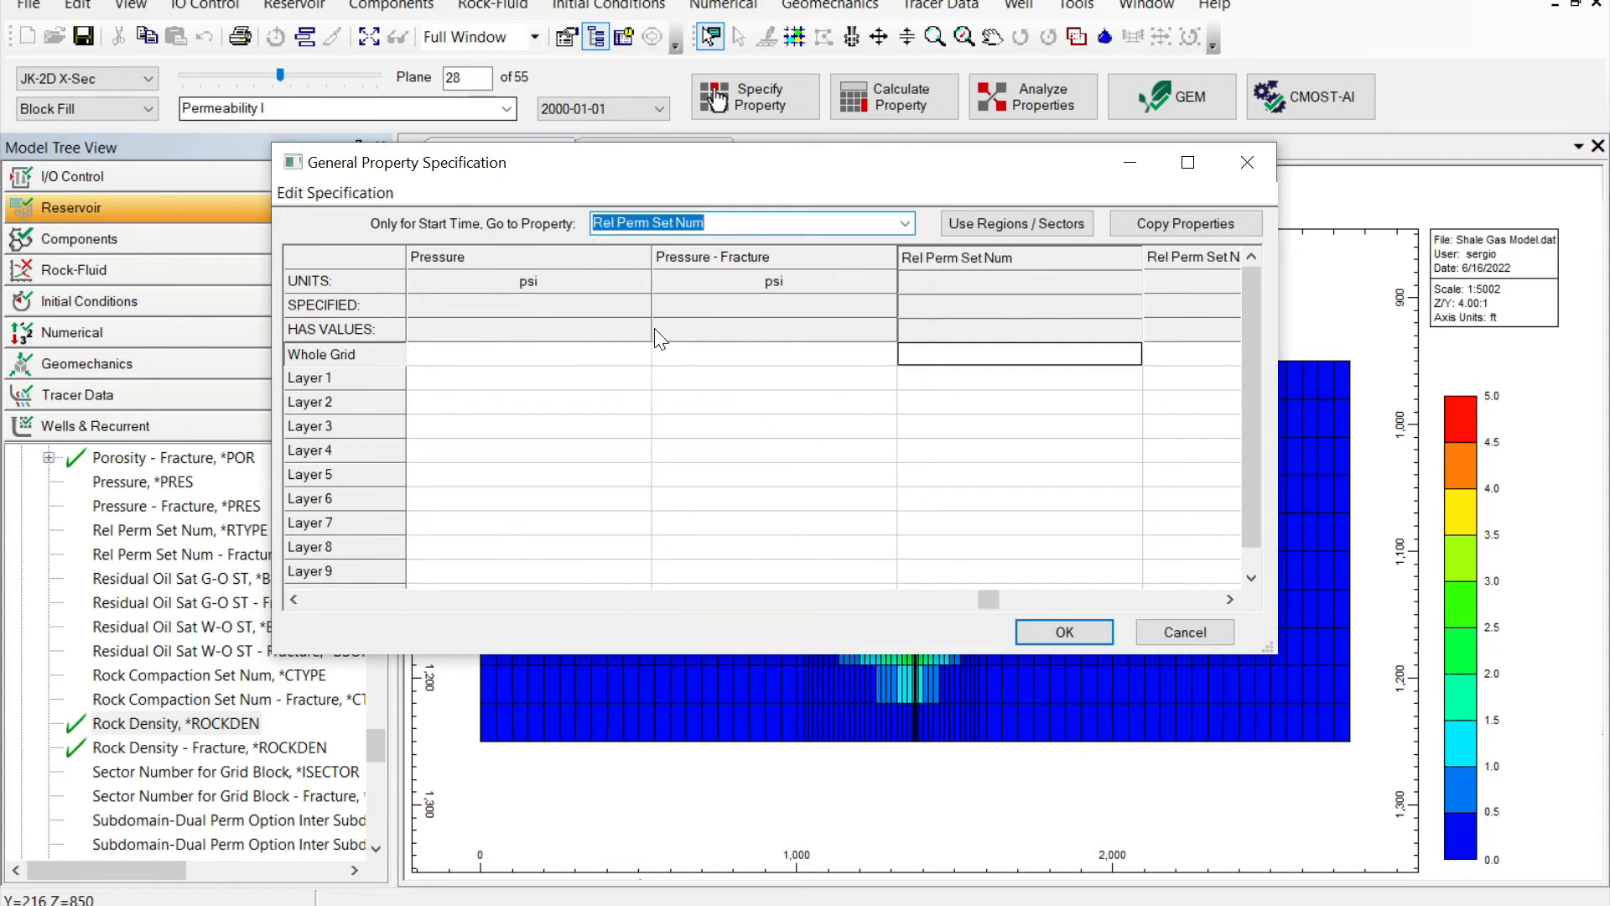
left_click(977, 359)
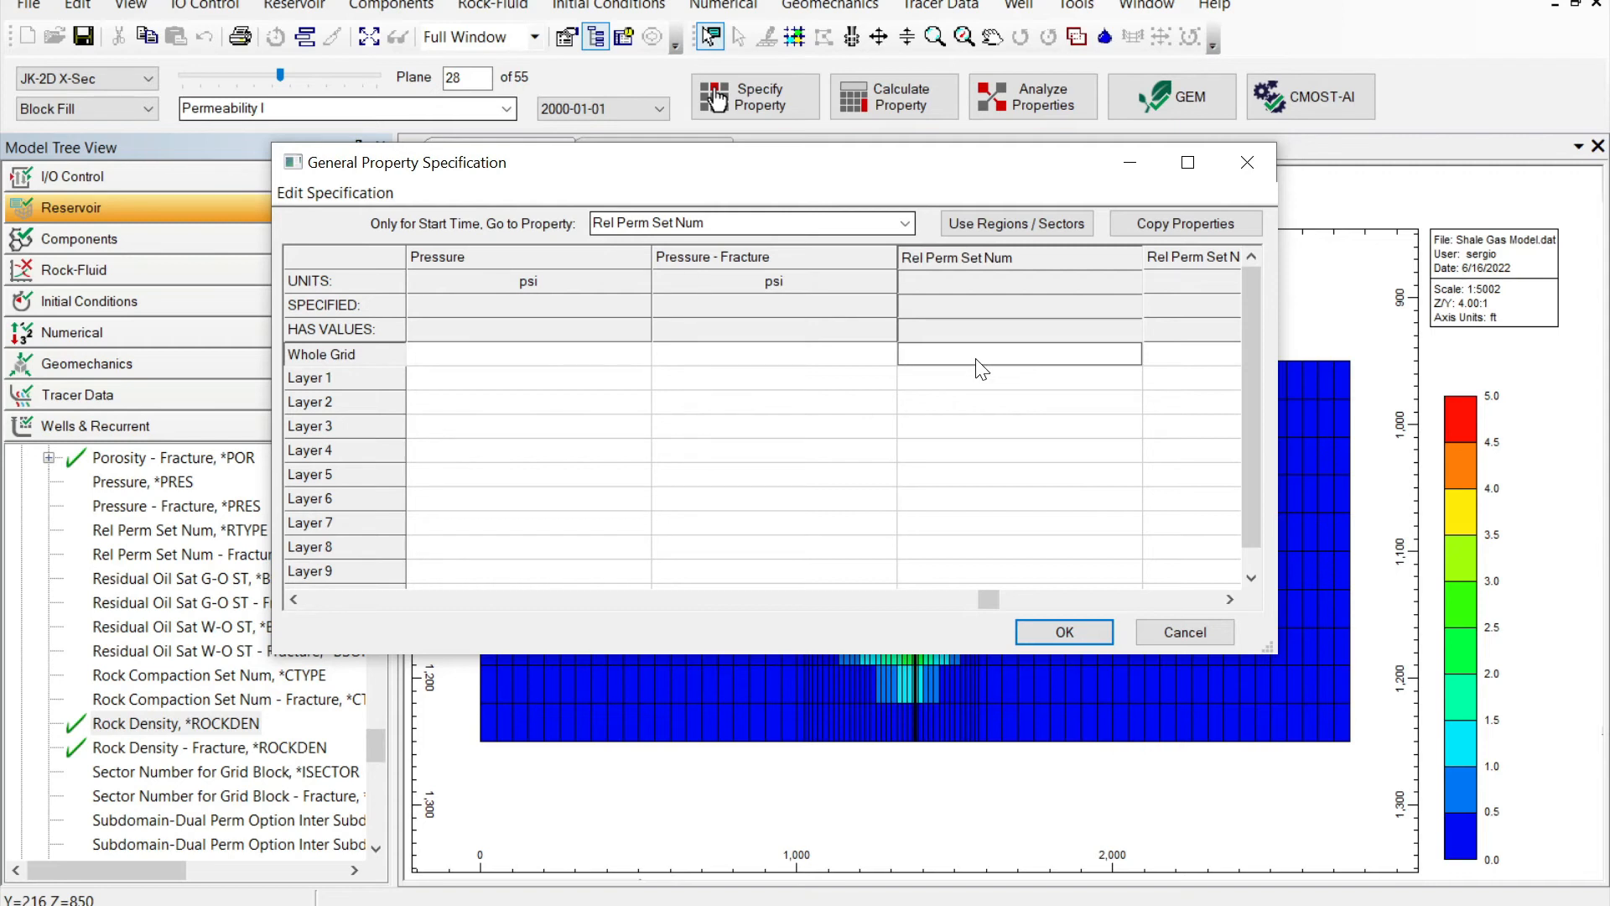
type("1")
key("Return")
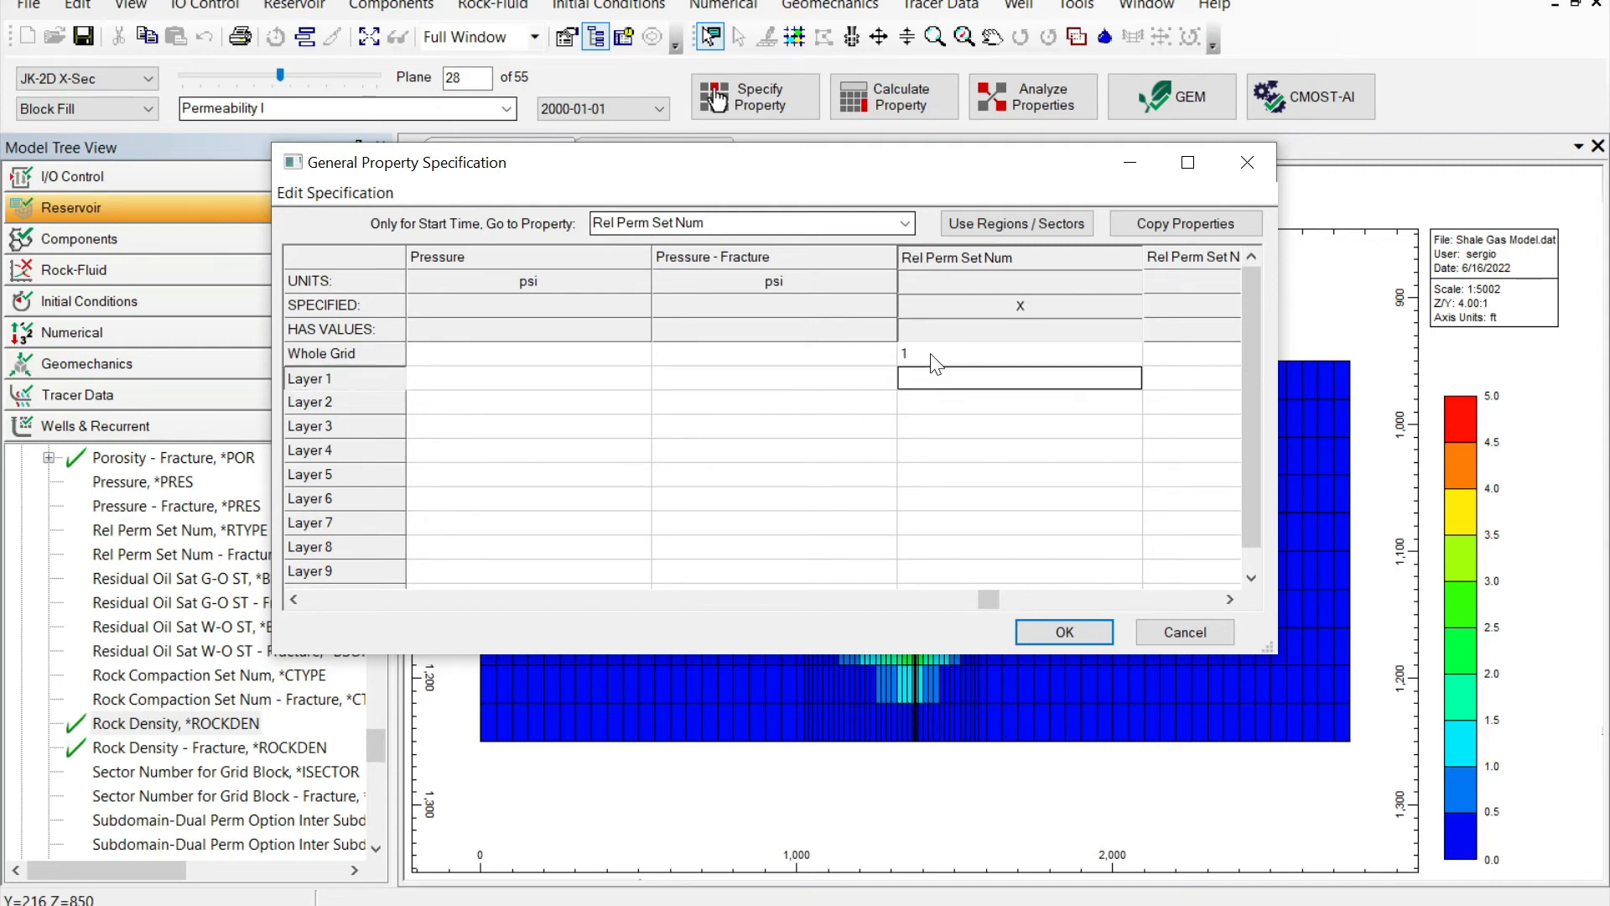
Specify Rel Perm Set Num - Fracture as 2 for the whole grid
left_click(931, 354)
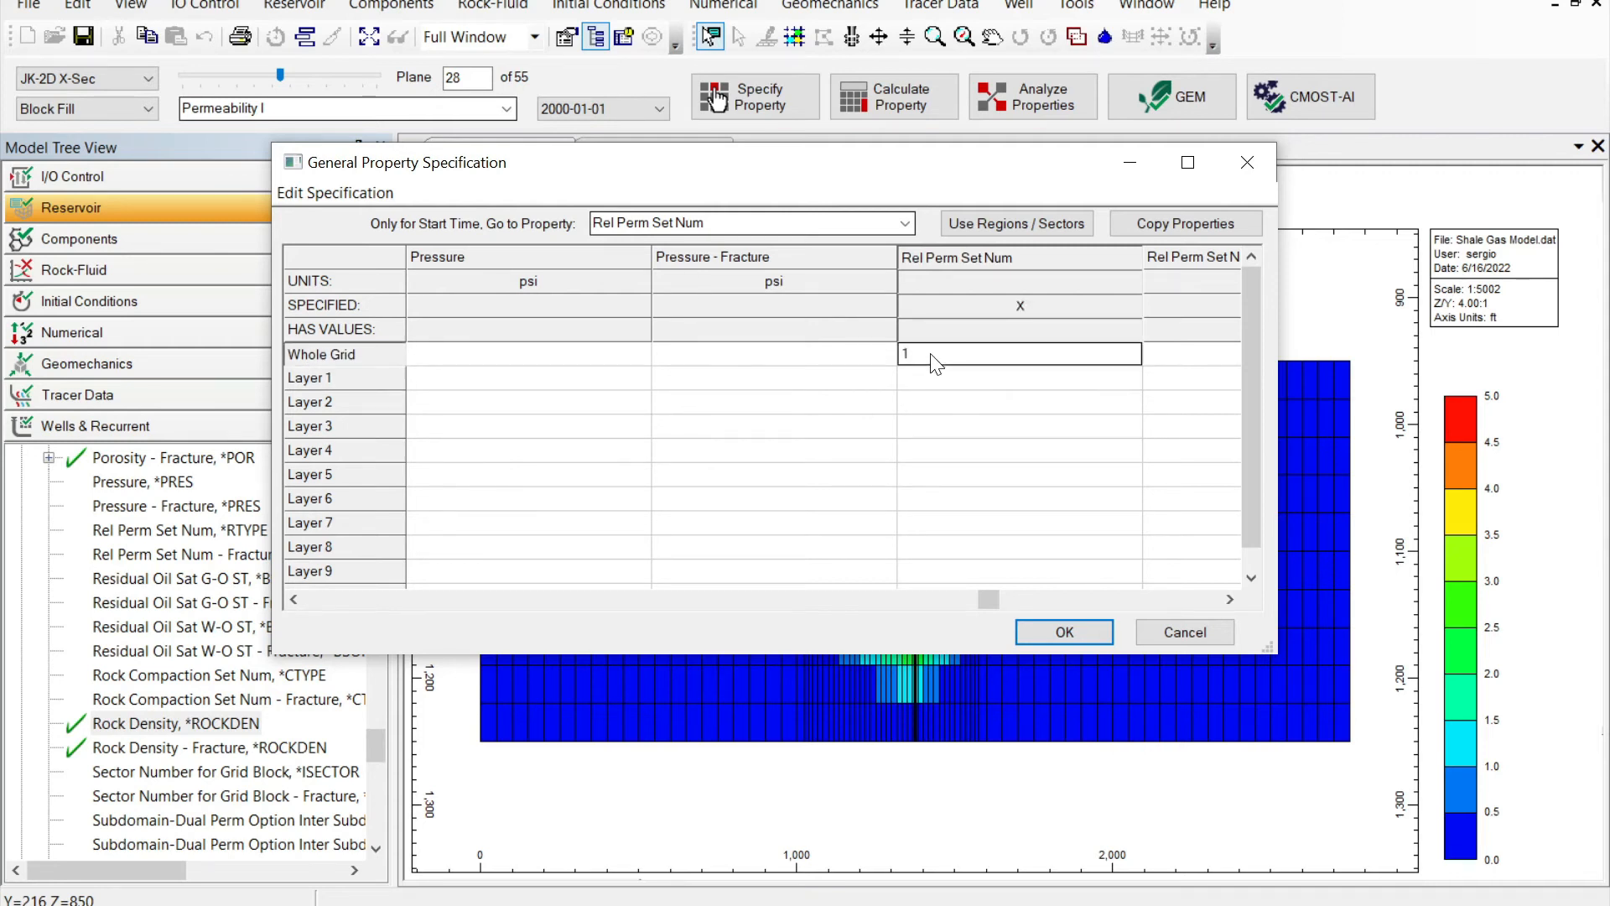
left_click(1229, 599)
left_click(1229, 599)
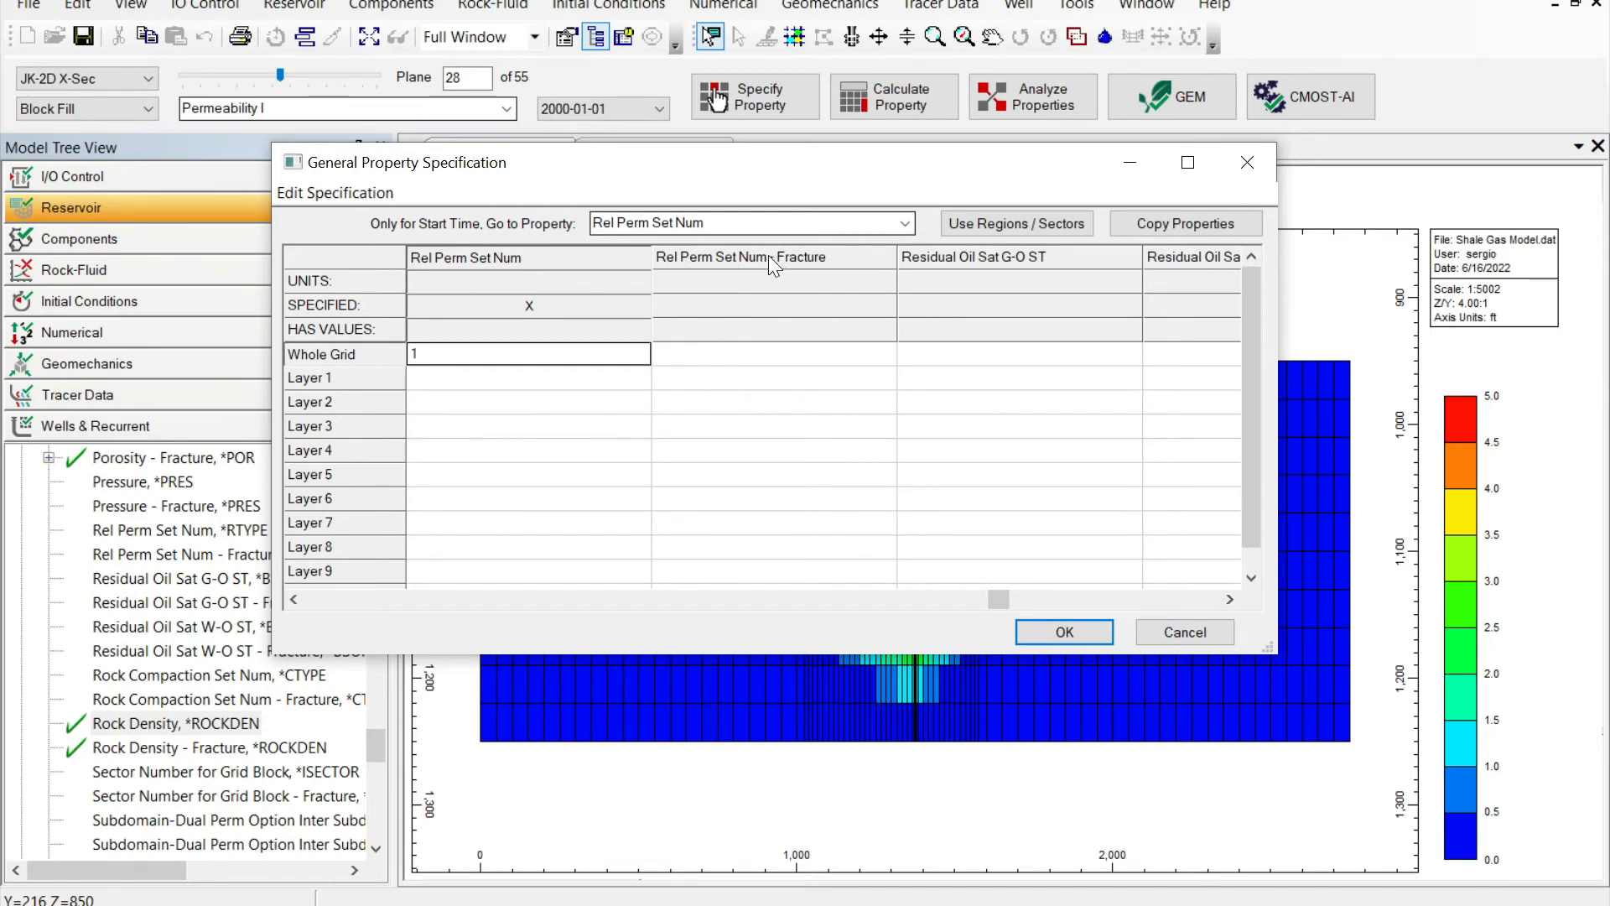
left_click(737, 354)
type("2")
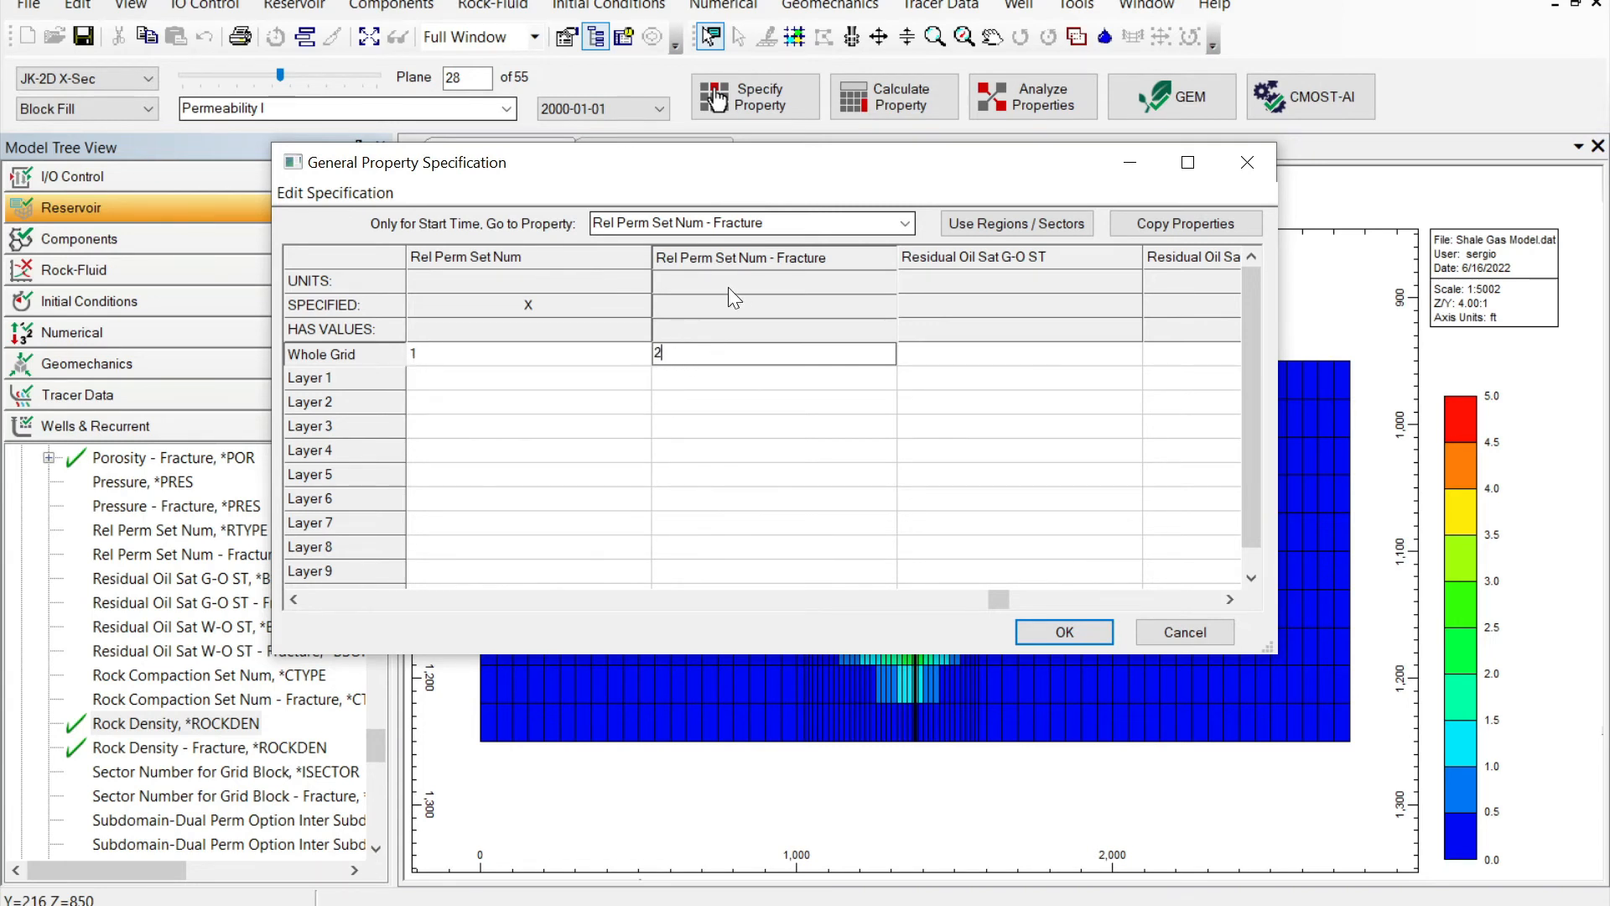
Specify Initial Water Saturation as 0.2 for the whole grid
left_click(906, 224)
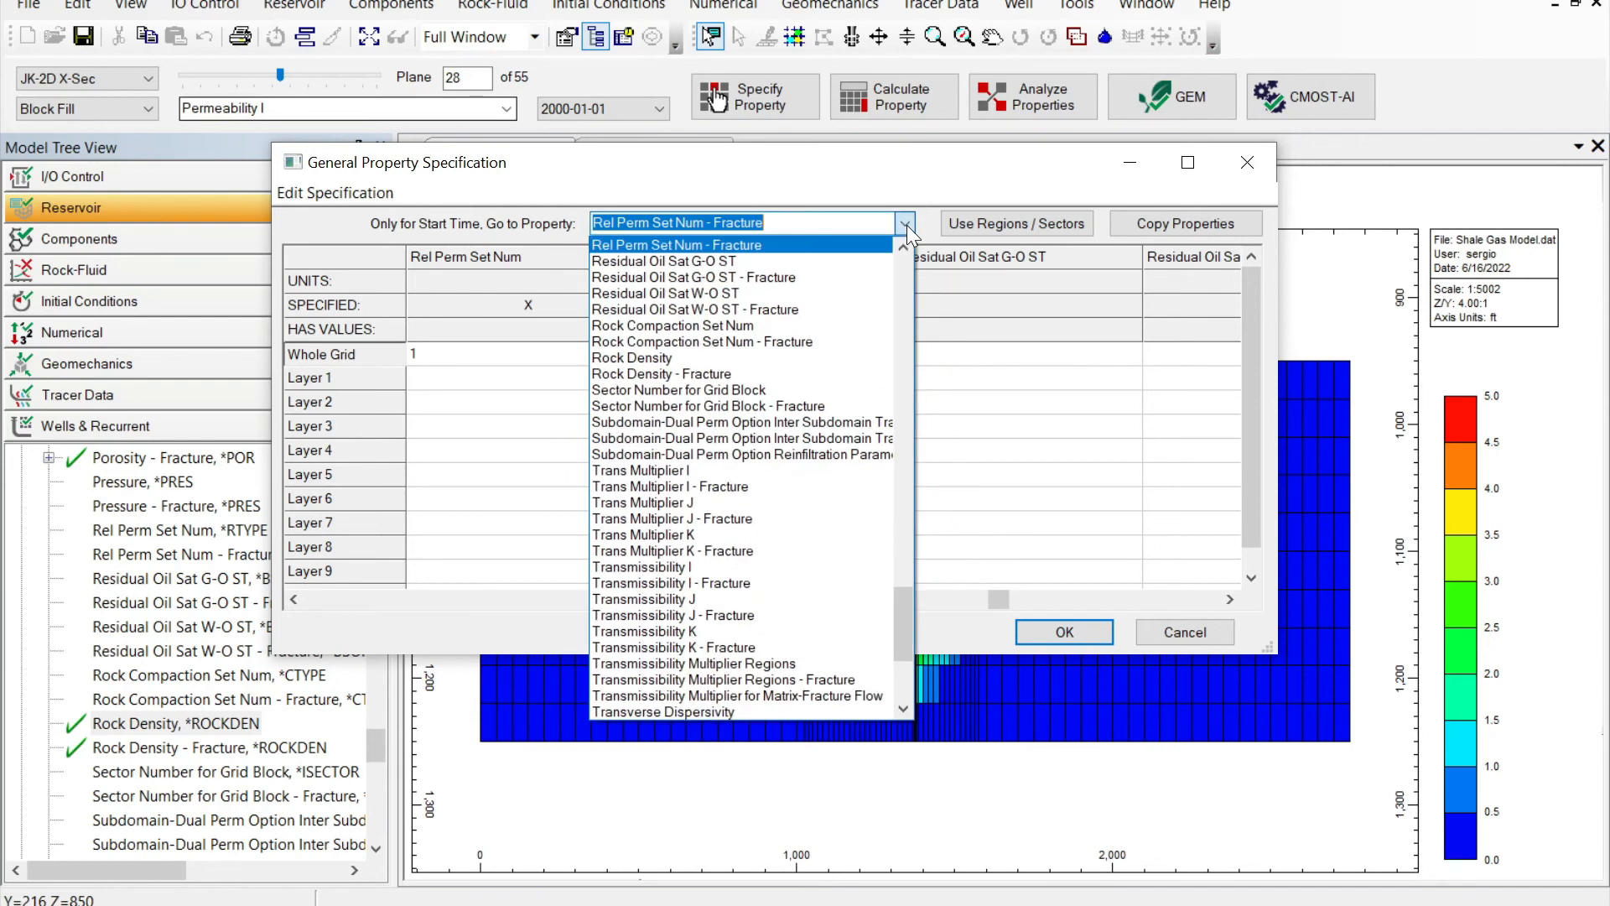
scroll(741, 571, "up", 12)
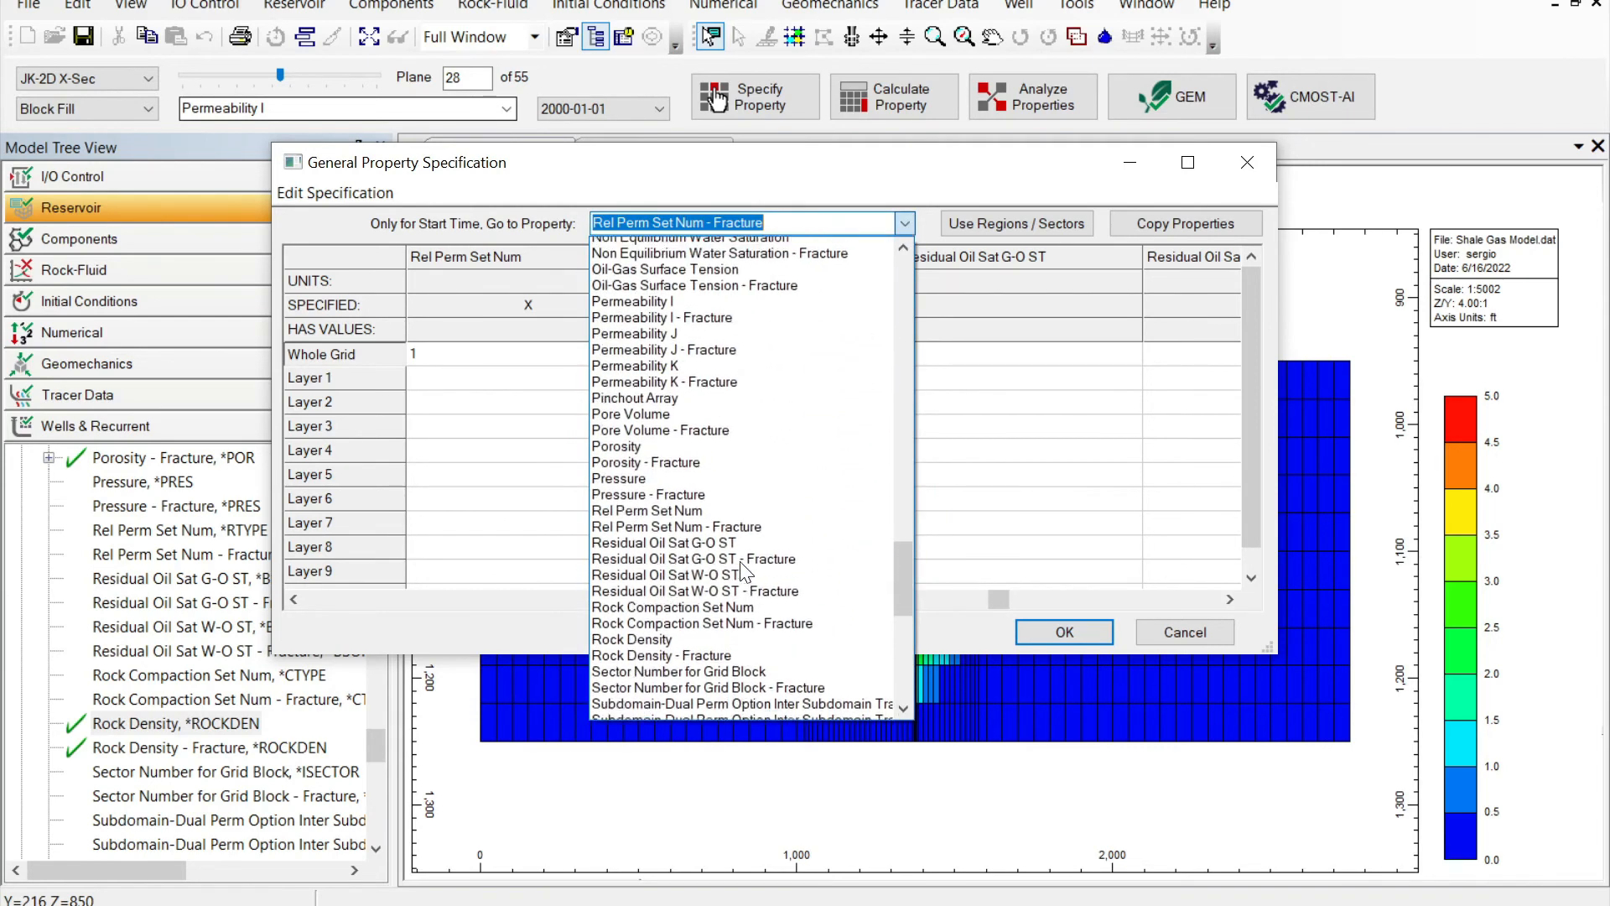
scroll(741, 570, "up", 13)
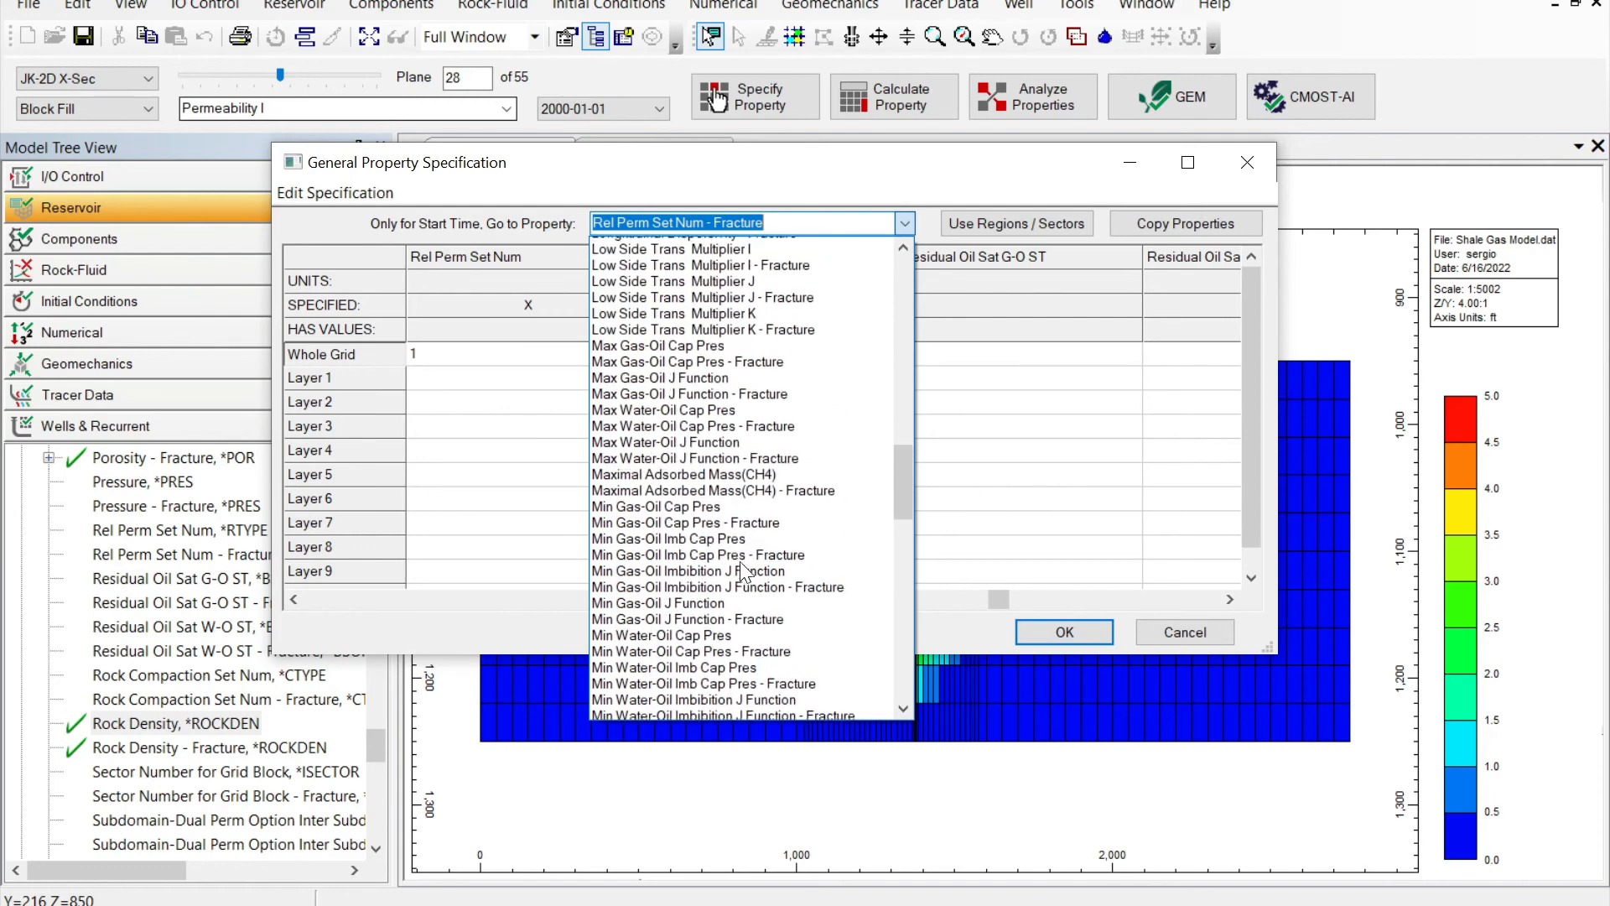
scroll(741, 571, "up", 7)
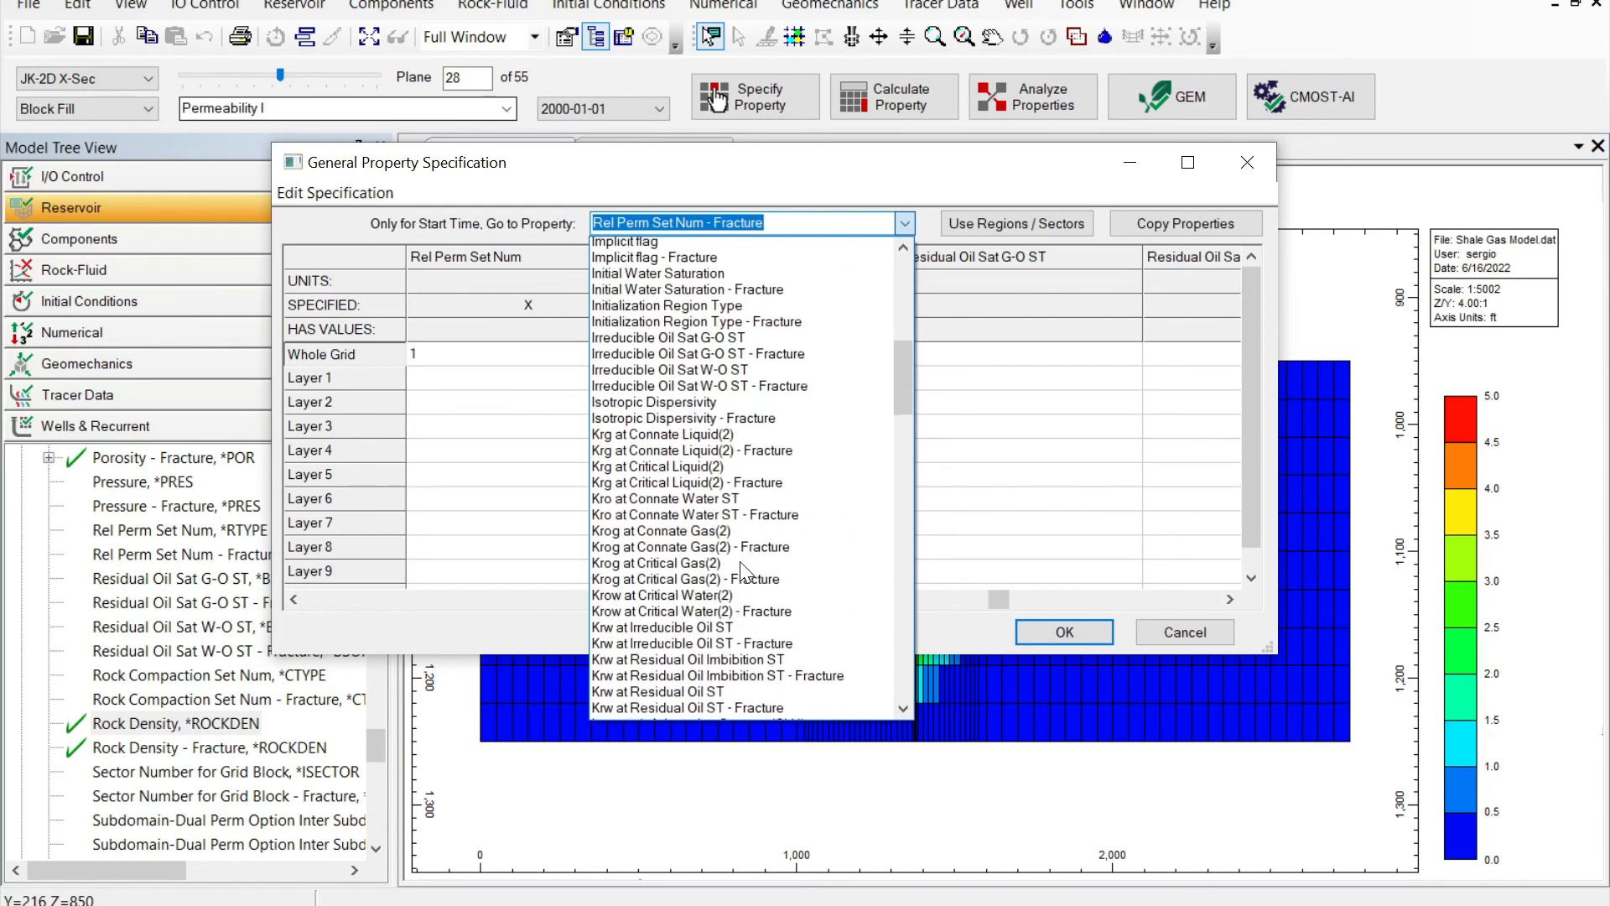
left_click(667, 436)
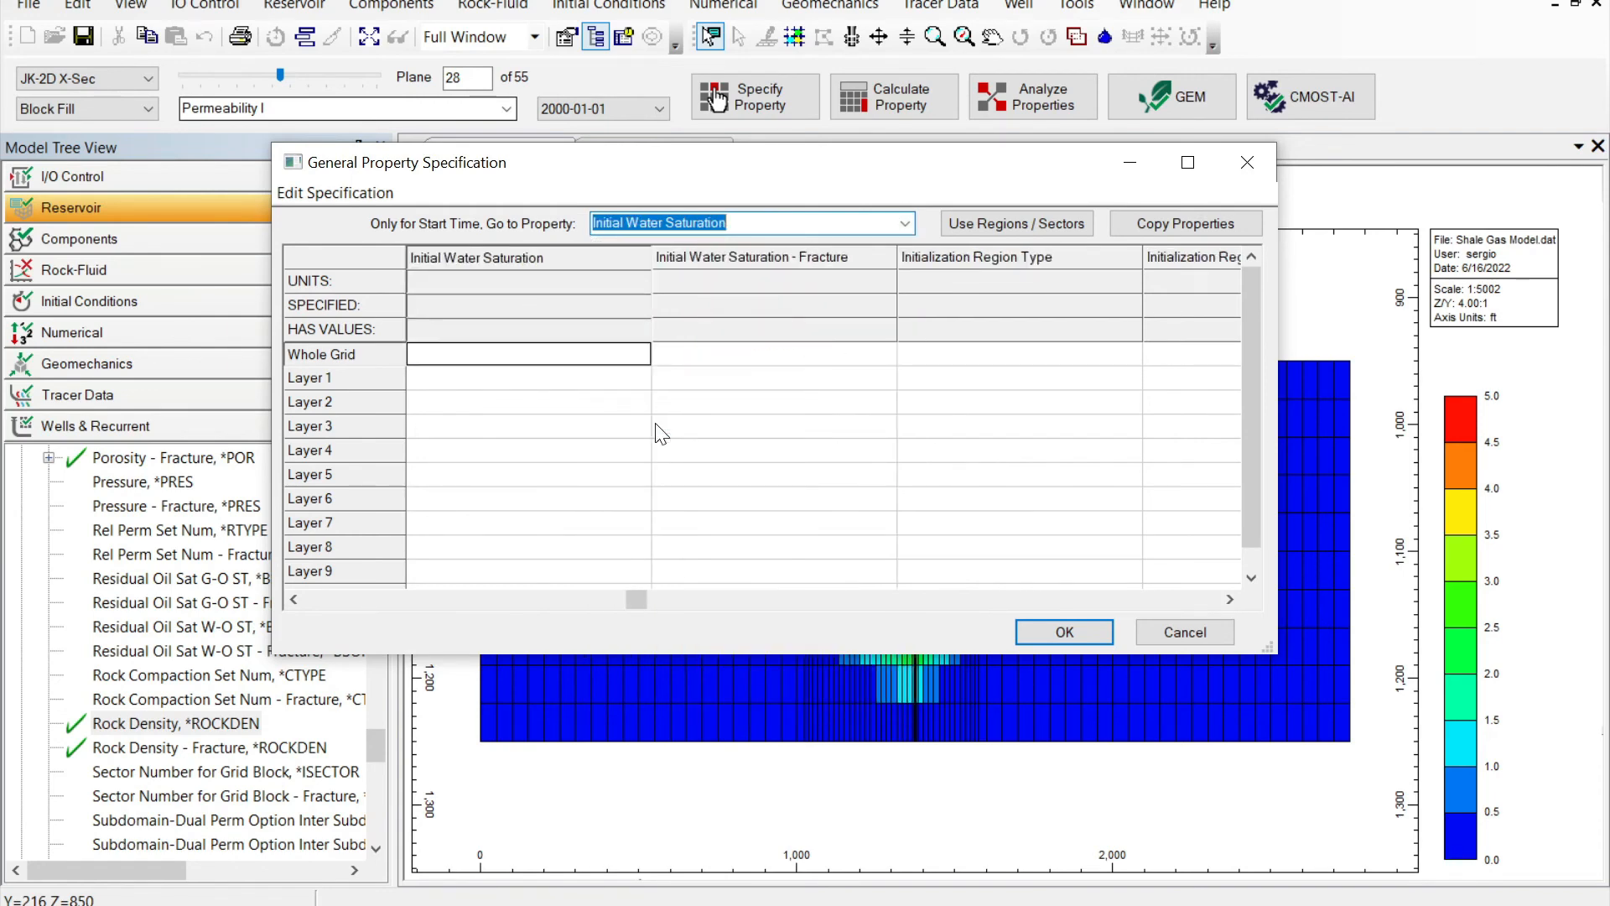
left_click(471, 362)
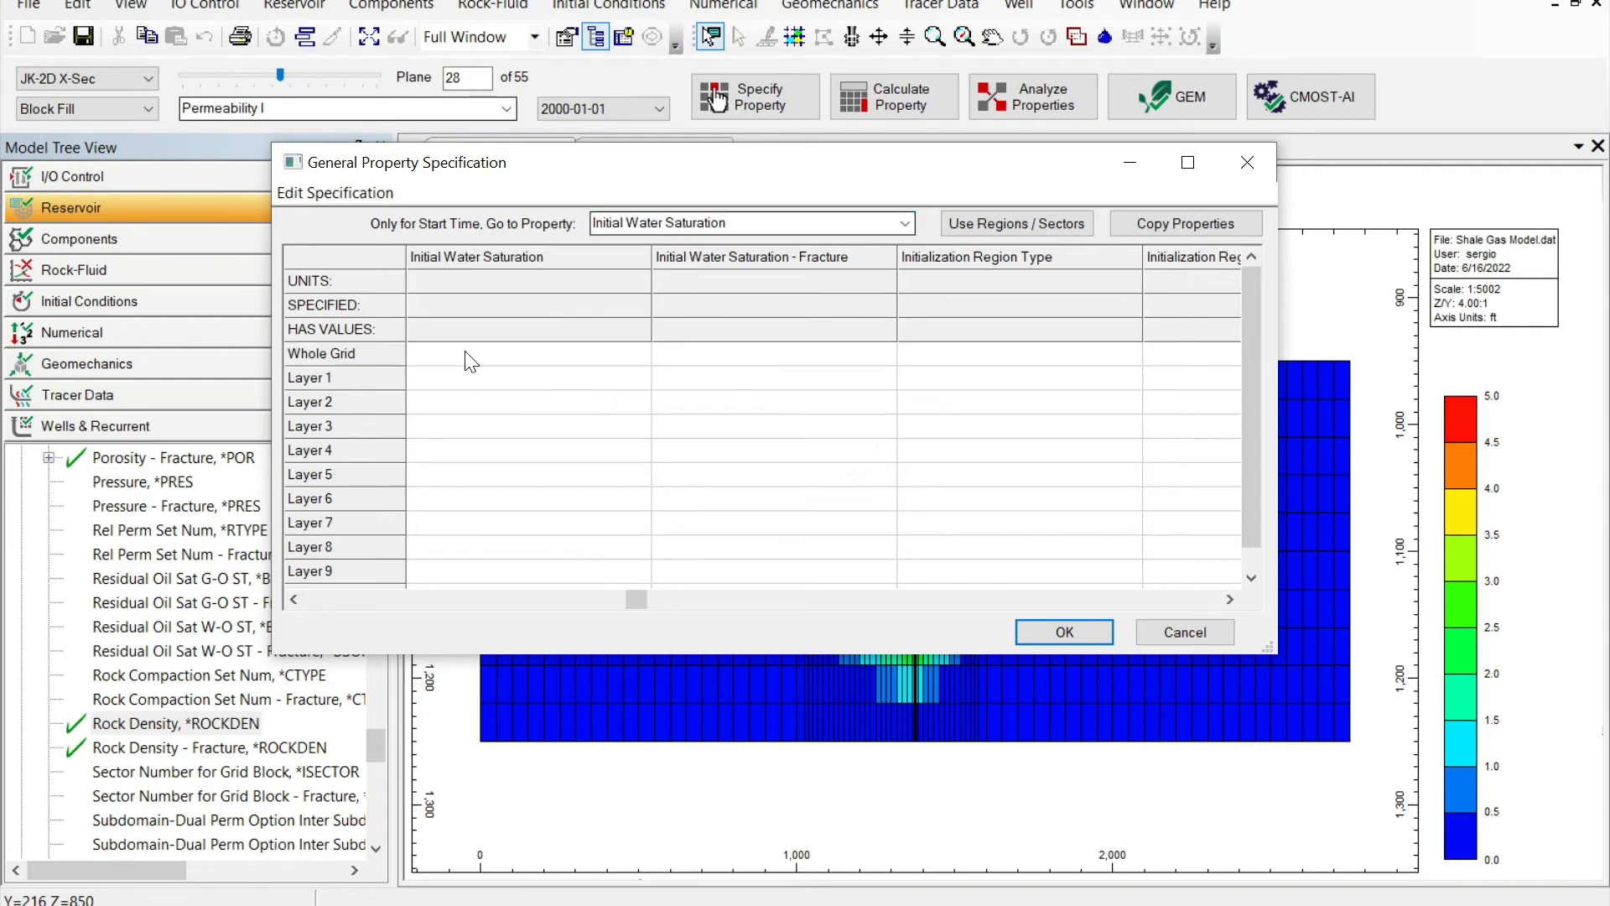
left_click(444, 353)
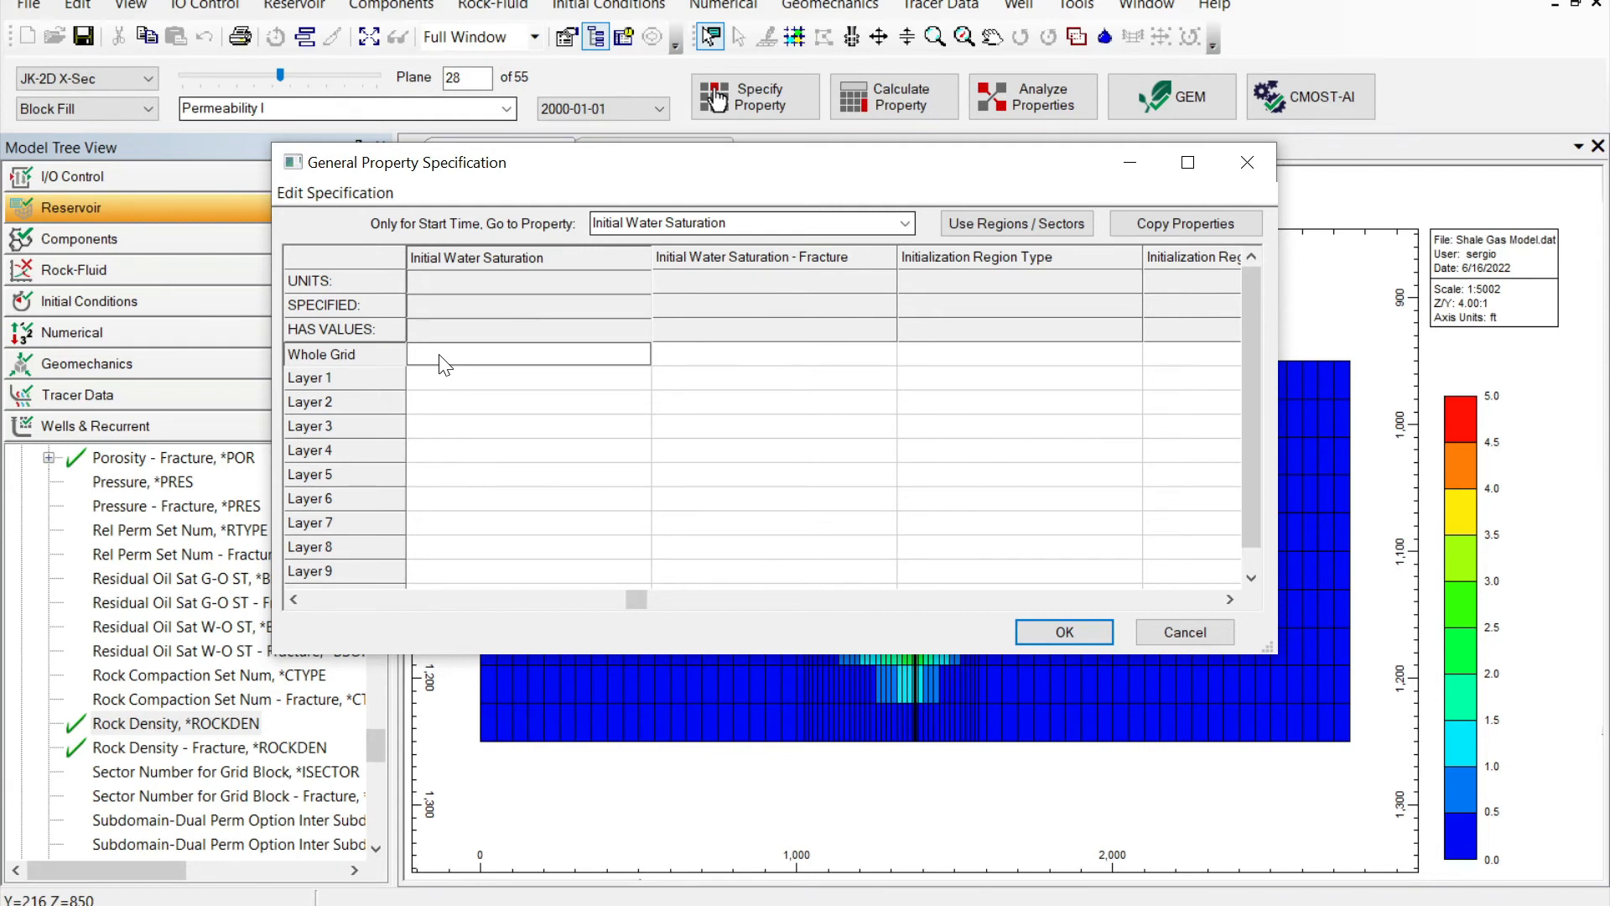
type("0.2")
Specify Initial Water Saturation - Fracture as 0.01 for the whole grid, and accept the specification and its block value calculation
left_click(783, 355)
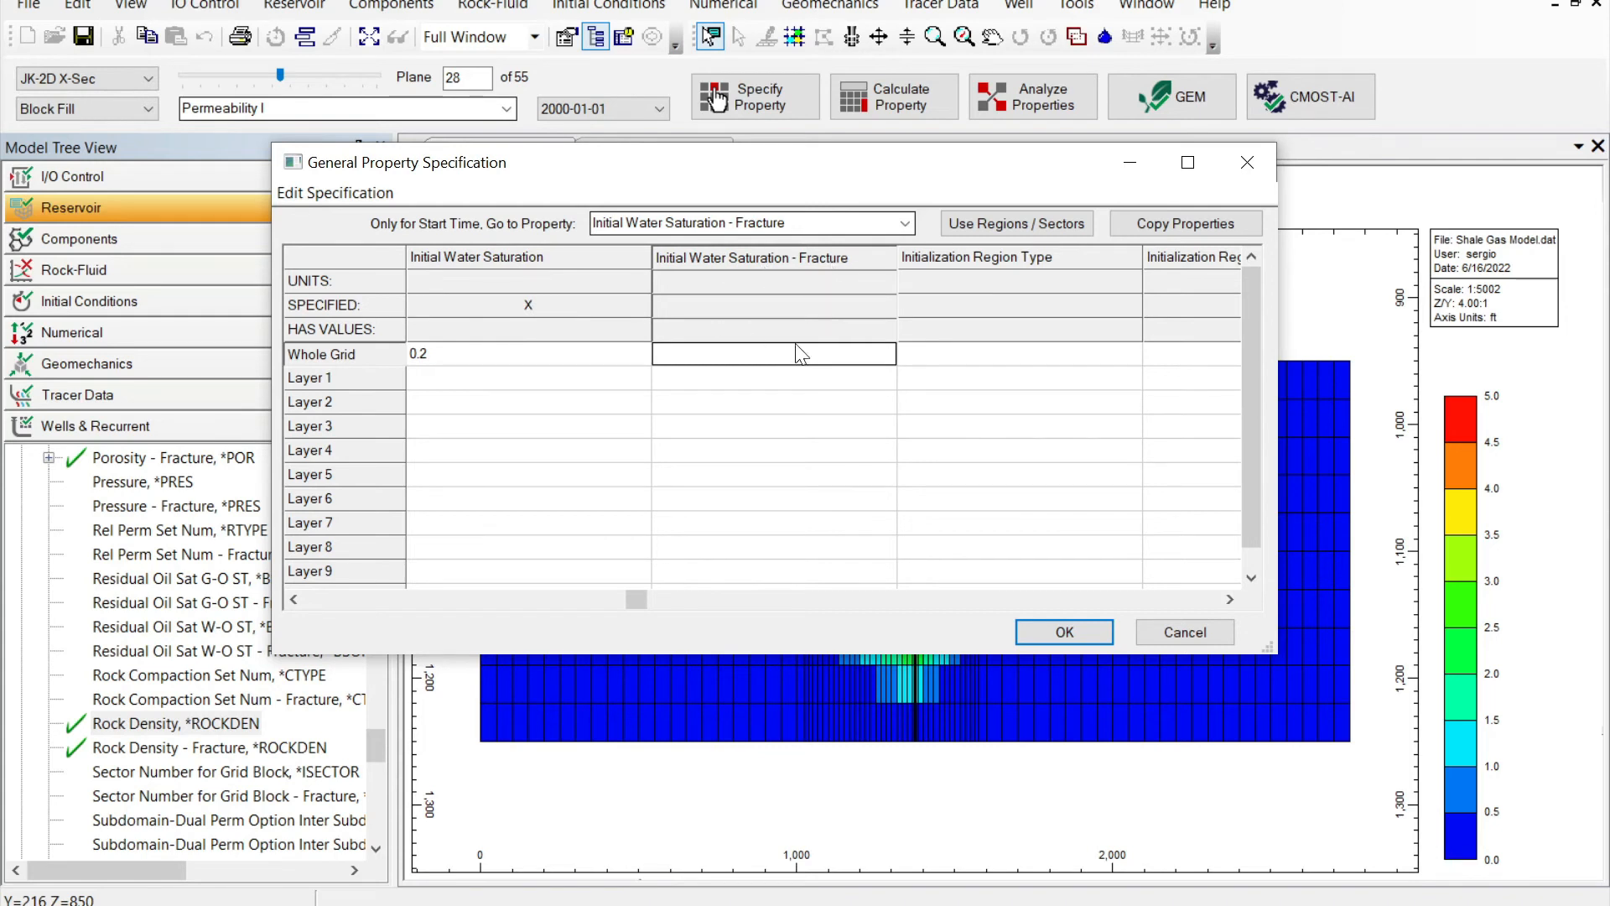
left_click(780, 366)
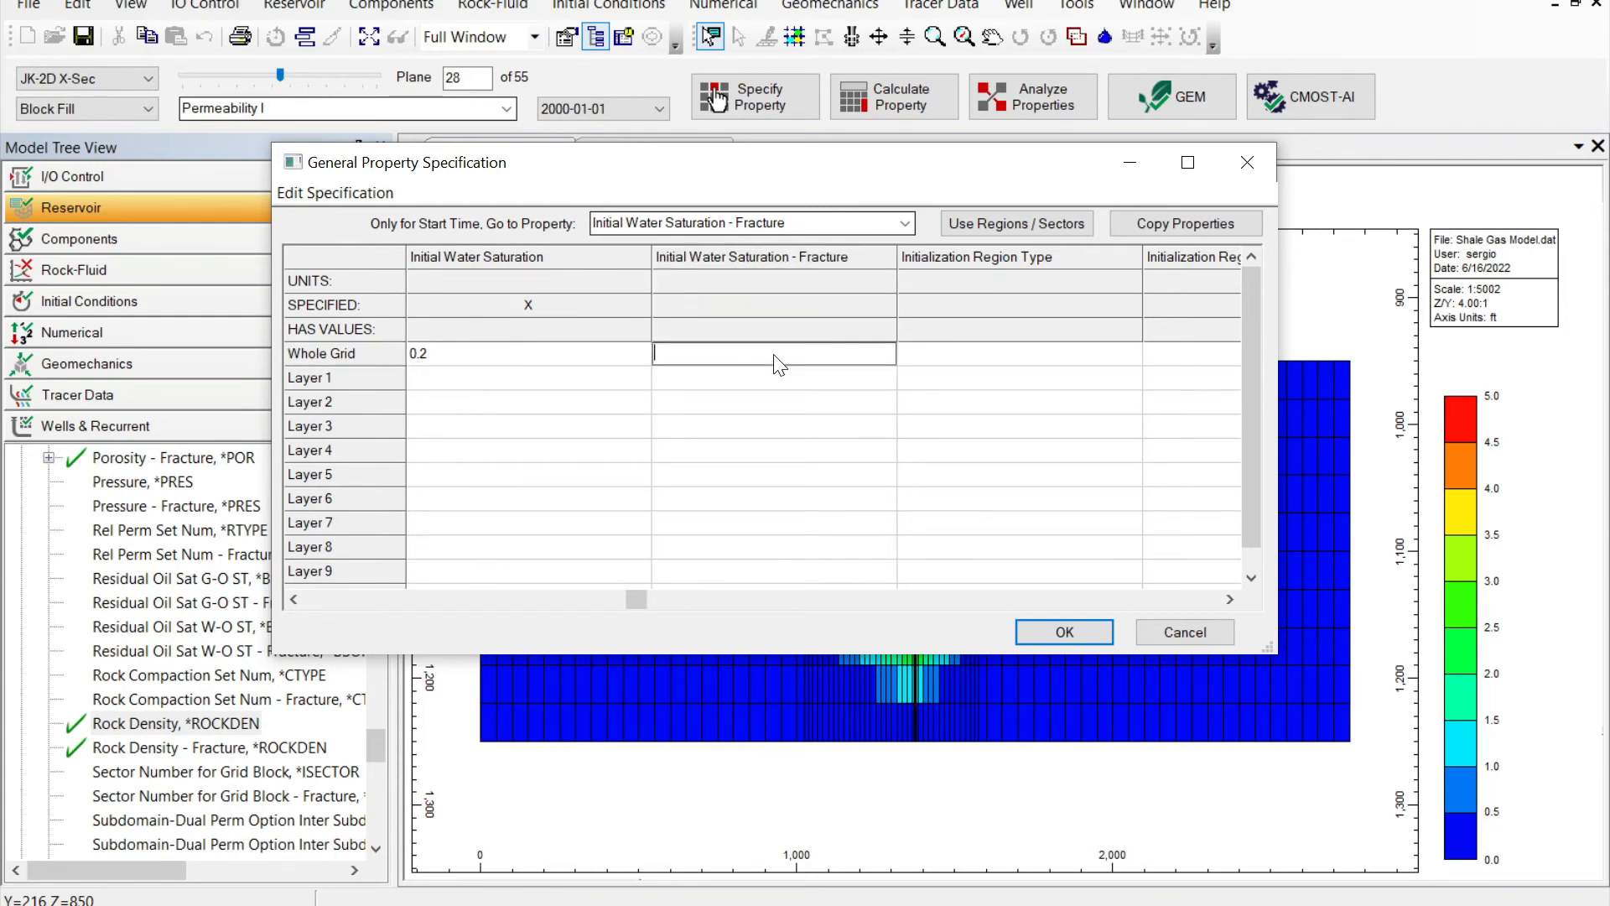
type("0.01")
left_click(1074, 639)
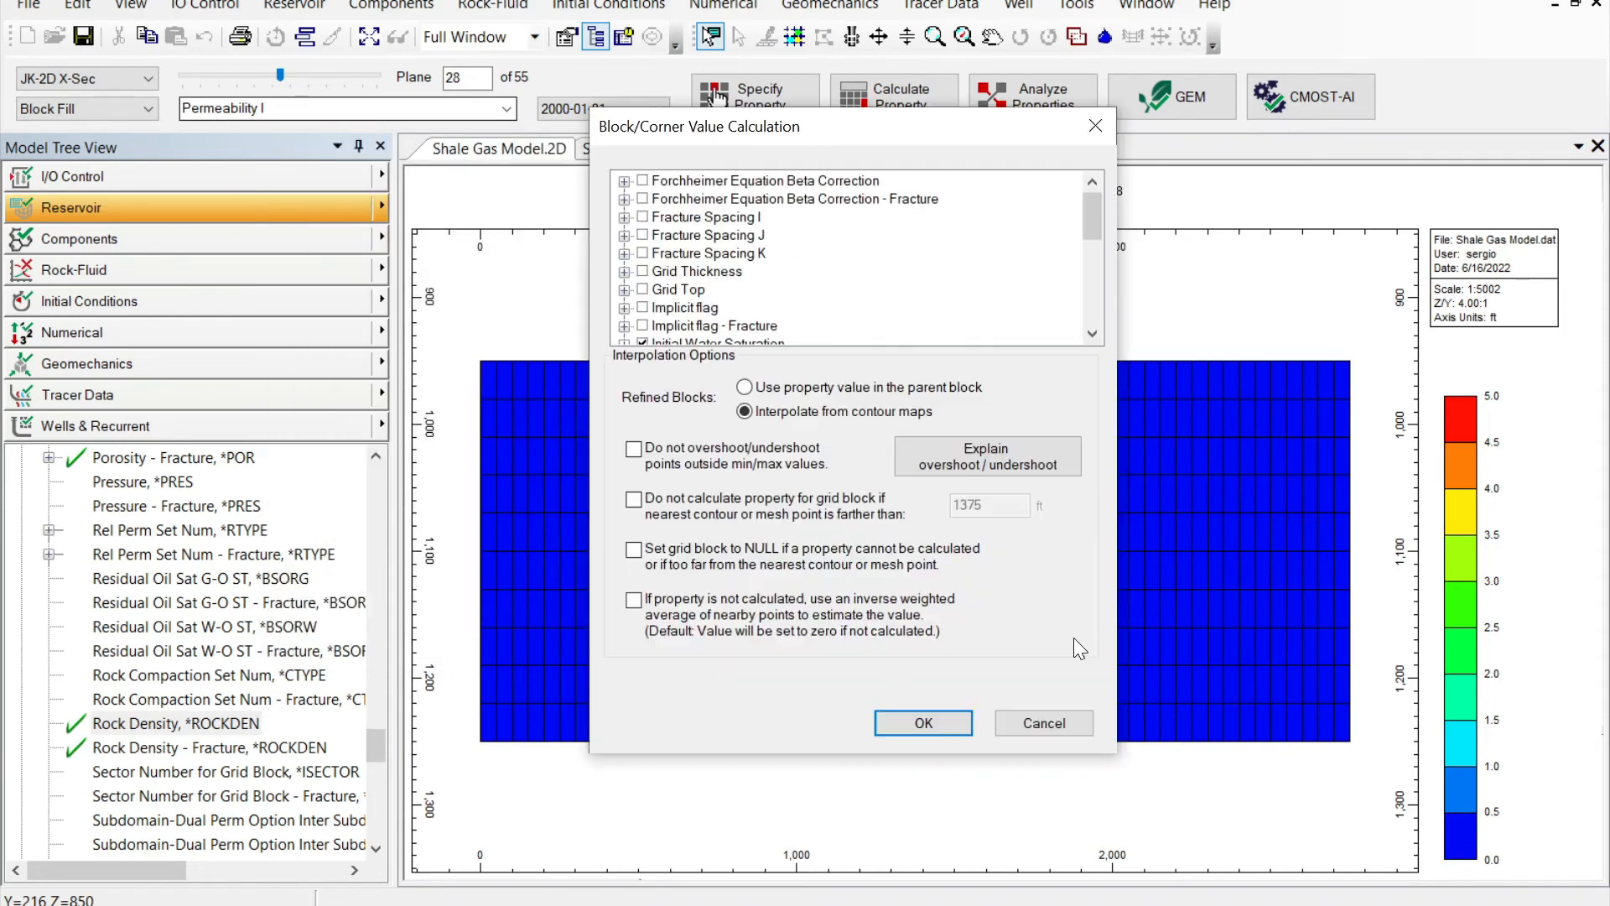
left_click(923, 723)
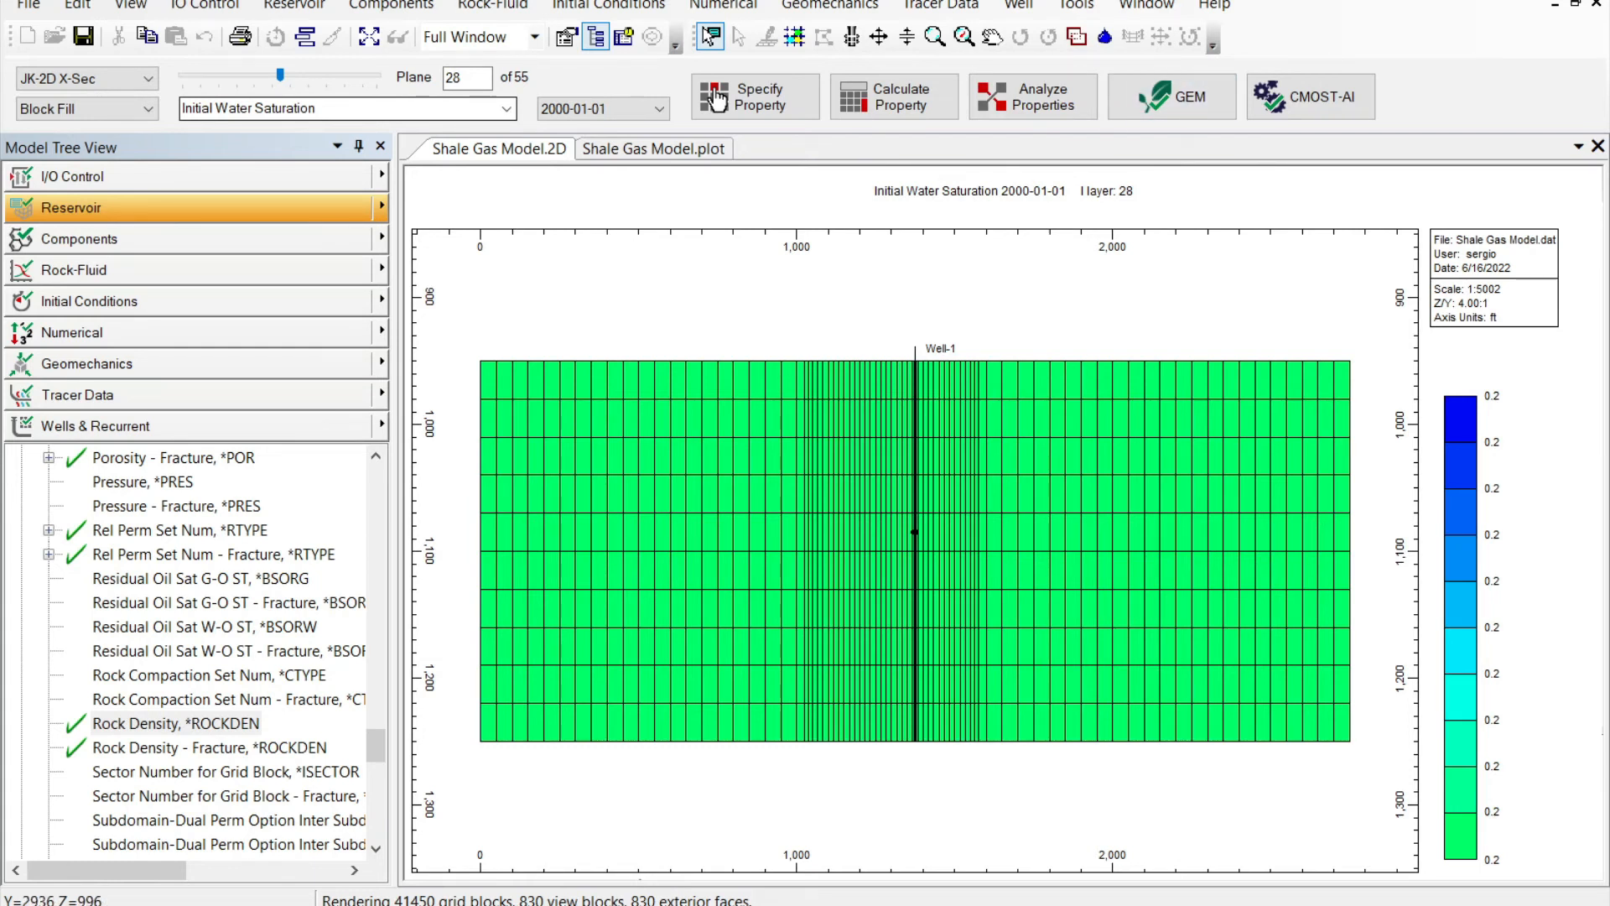
Open the Planar Template in the hydraulic fracturing settings and add two empty rows to its additional property definitions
left_click(145, 430)
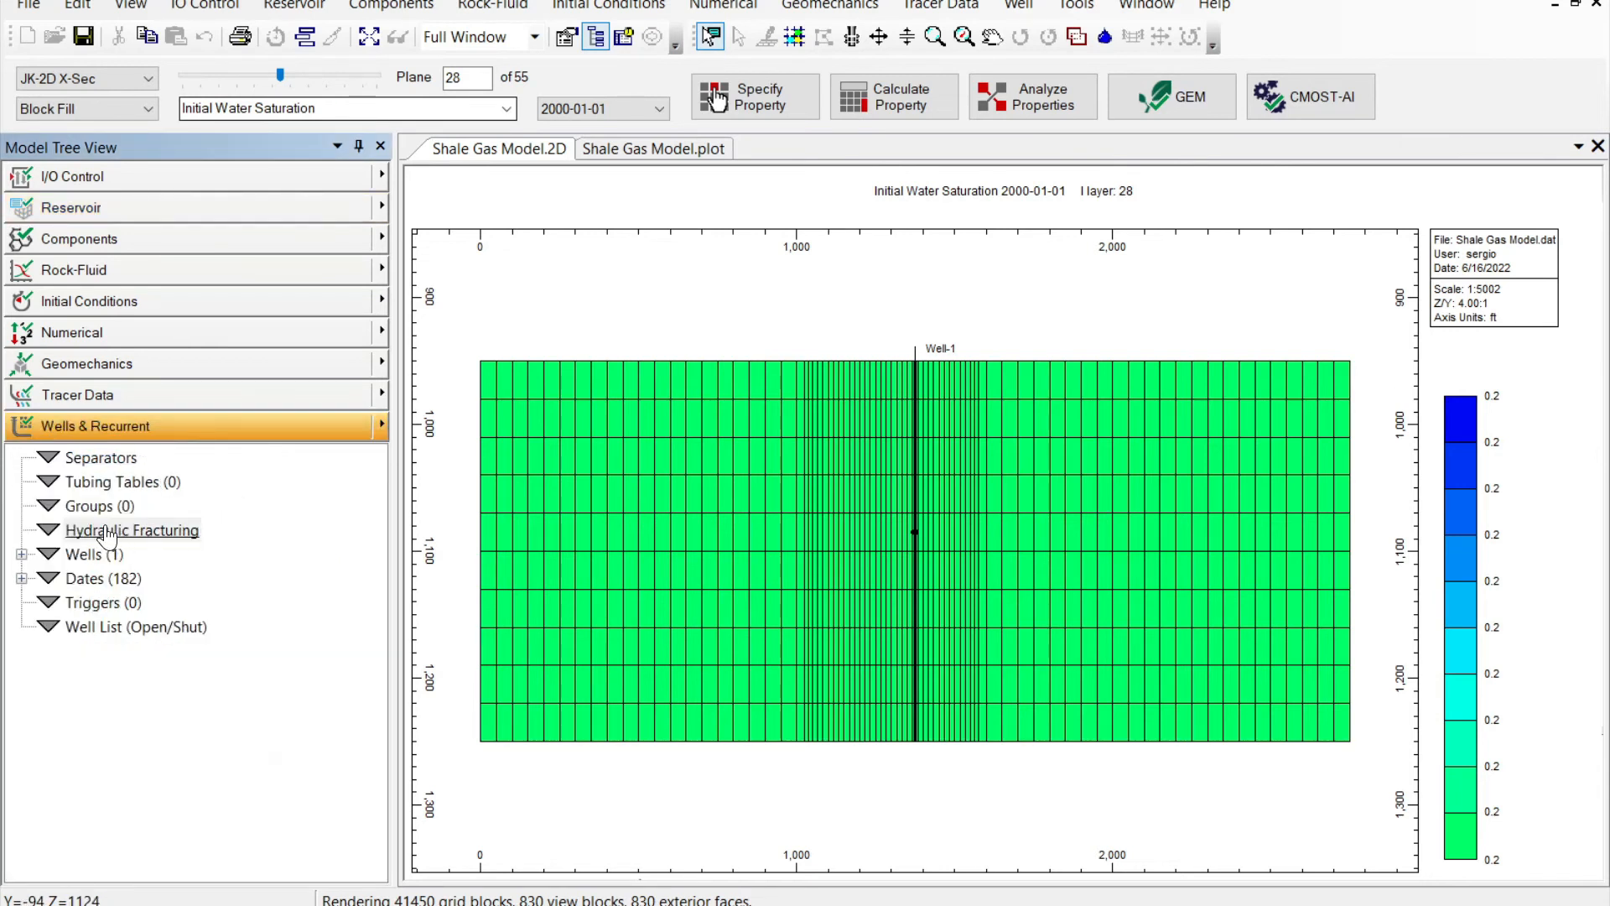
double_click(106, 535)
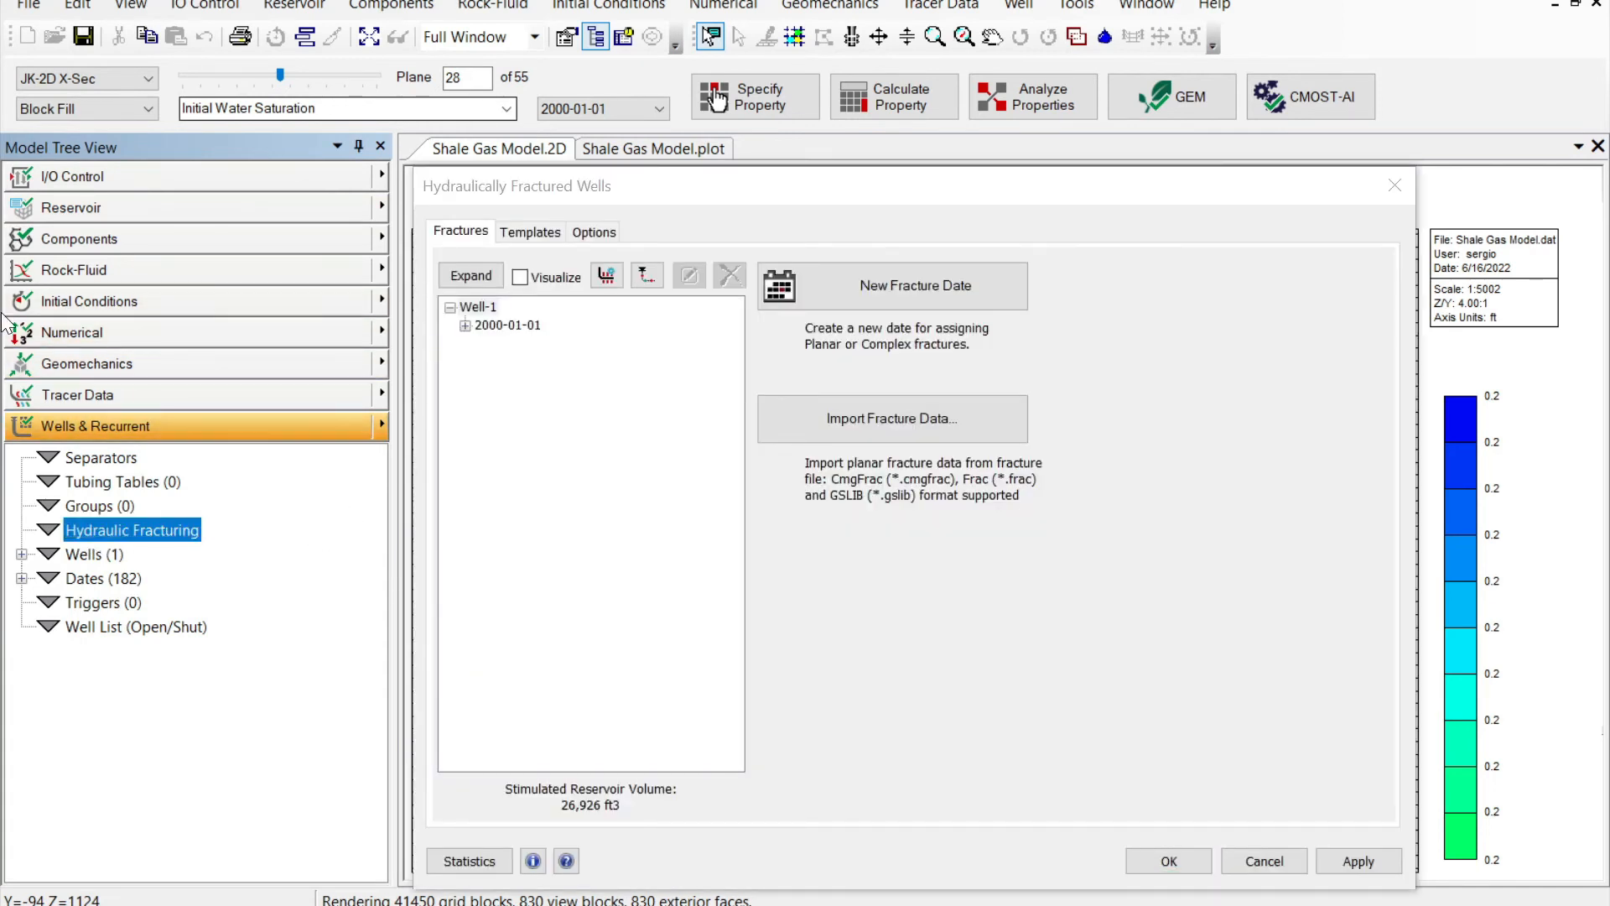
left_click(513, 233)
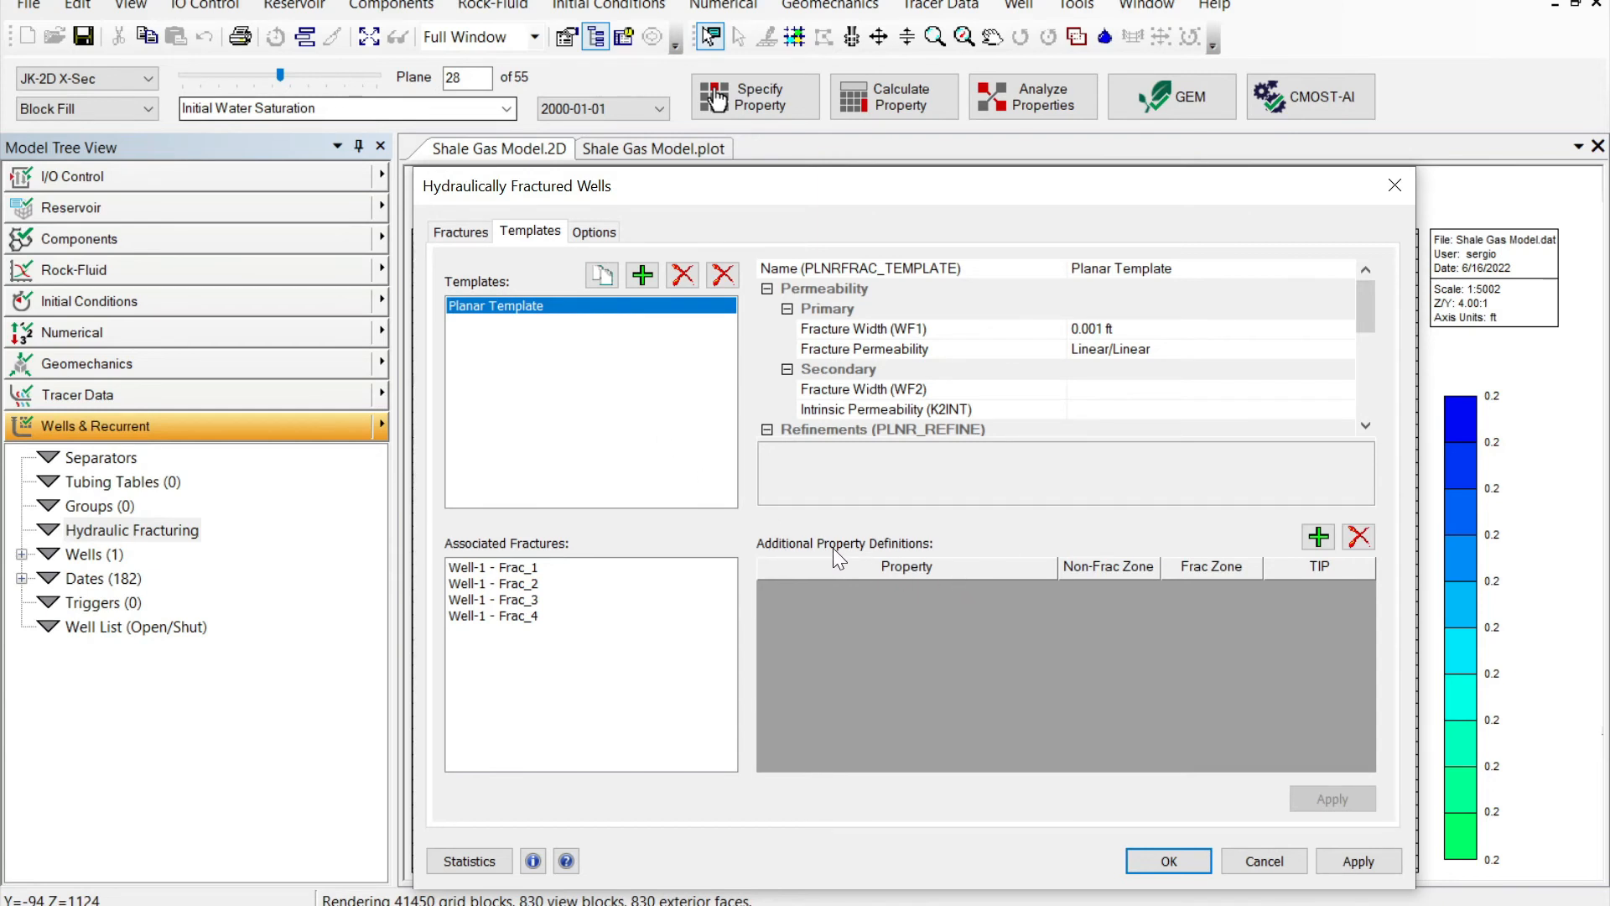
left_click(1319, 537)
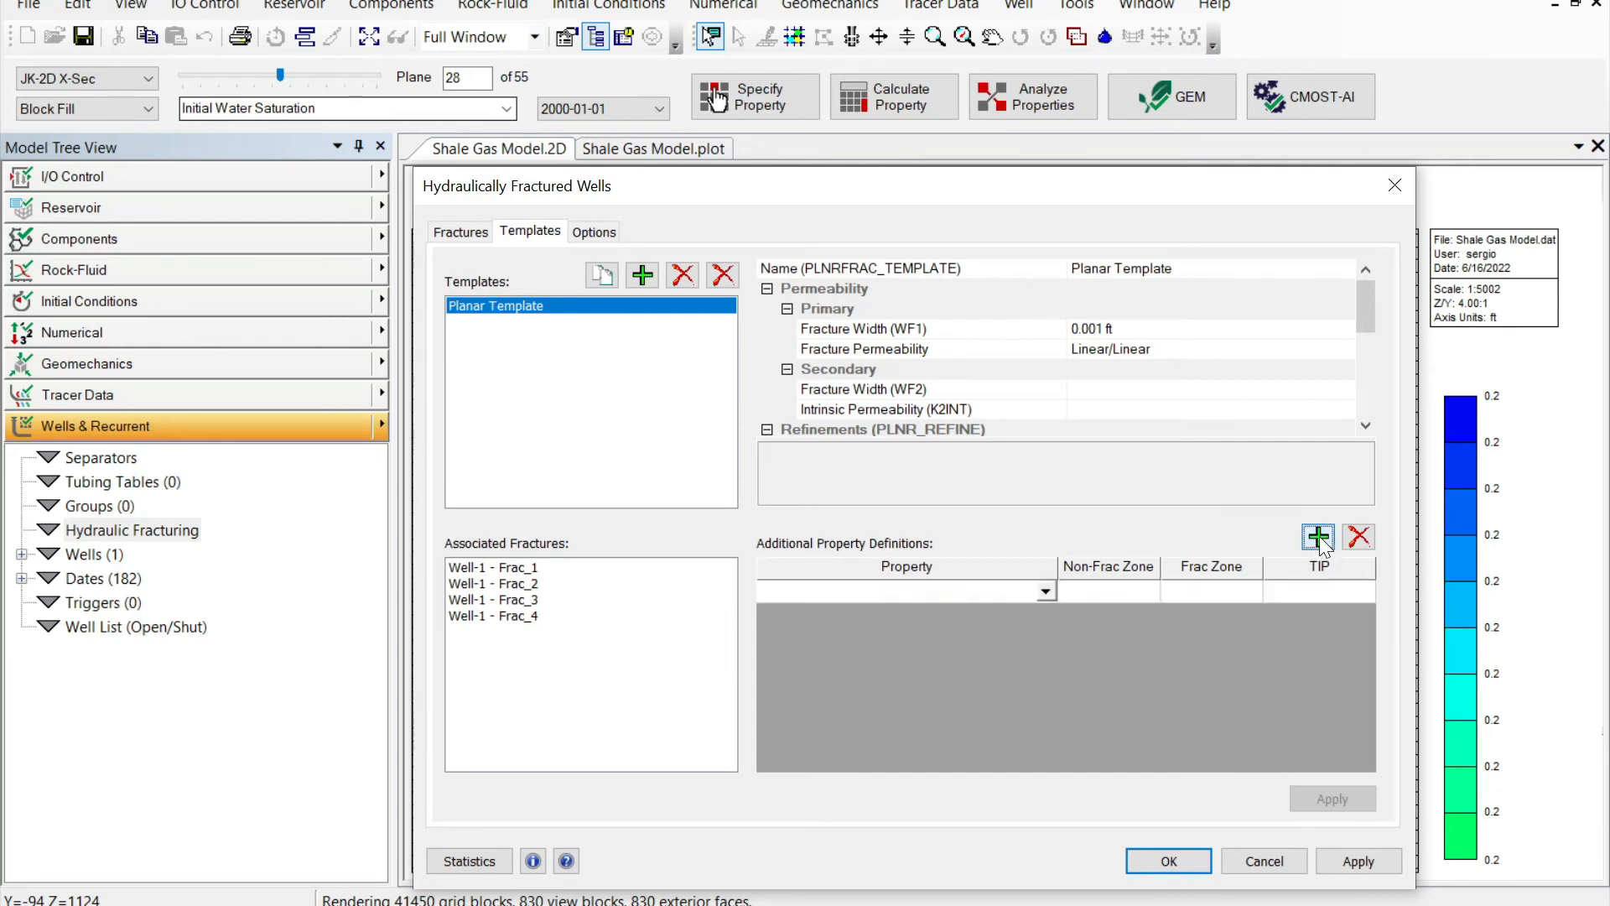
left_click(1319, 536)
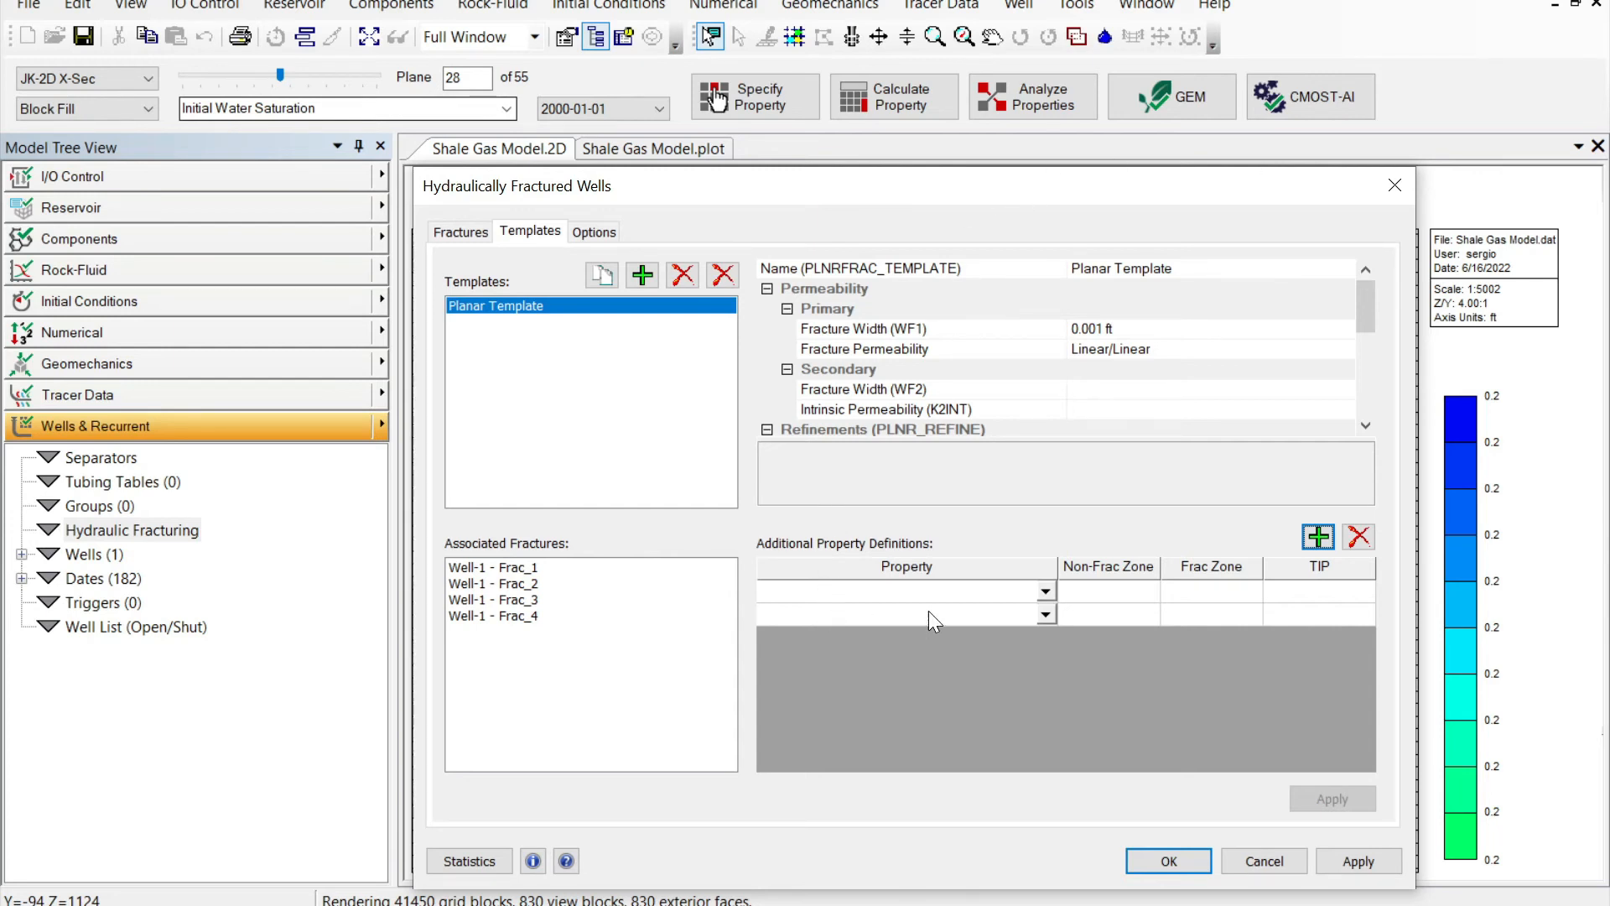
Define Initial Water Saturation as an additional template property with a Frac Zone value of 0.8
left_click(1045, 590)
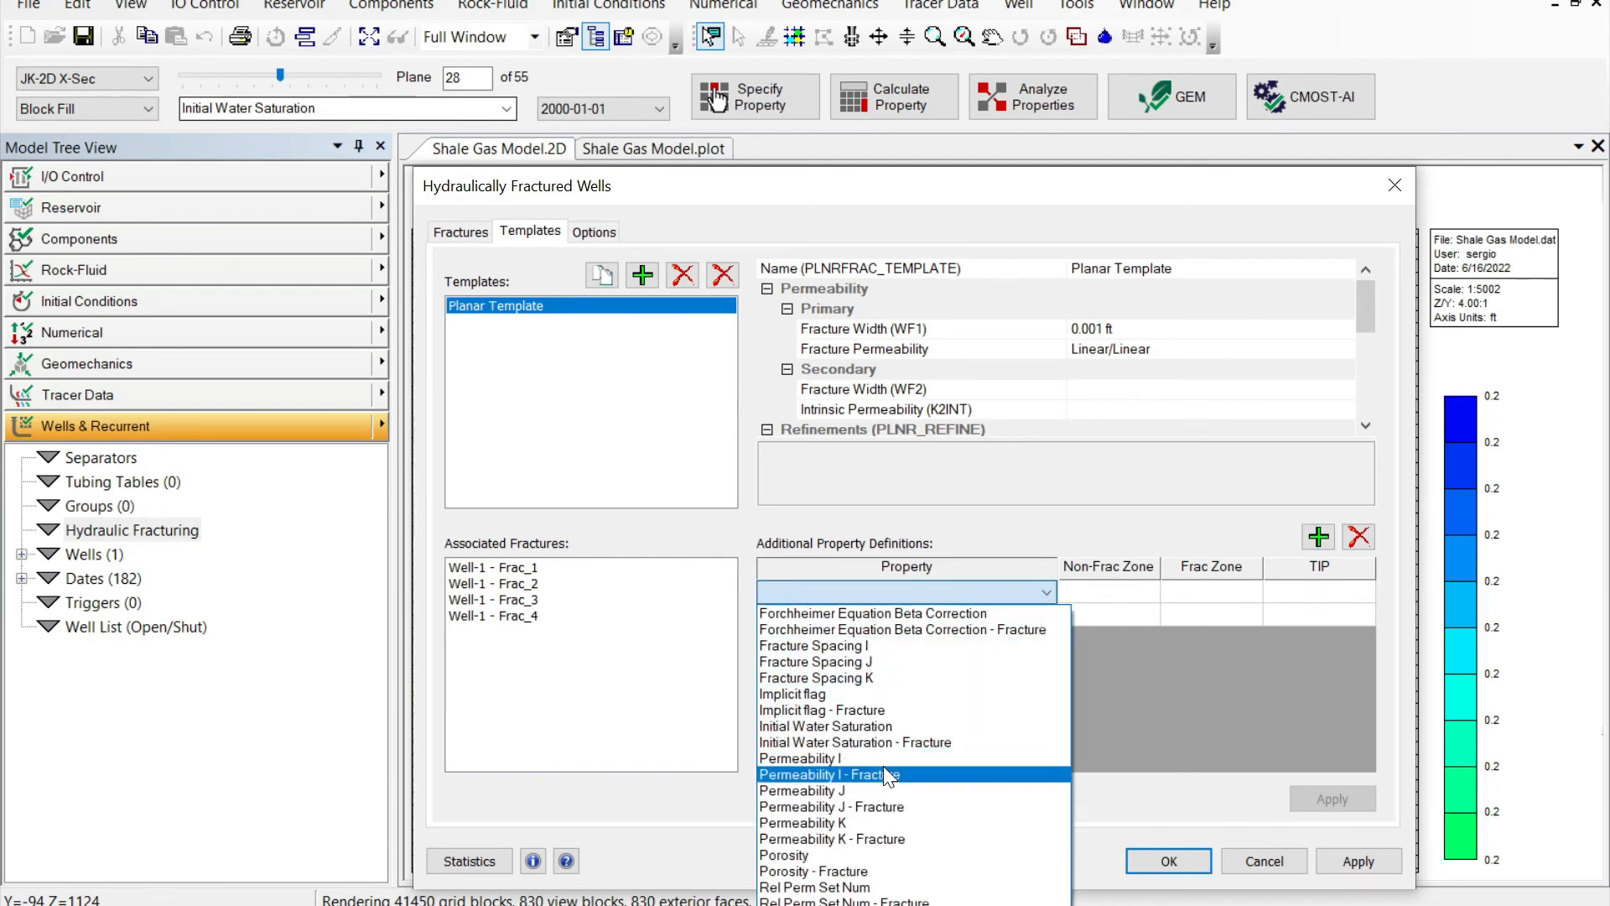
left_click(833, 730)
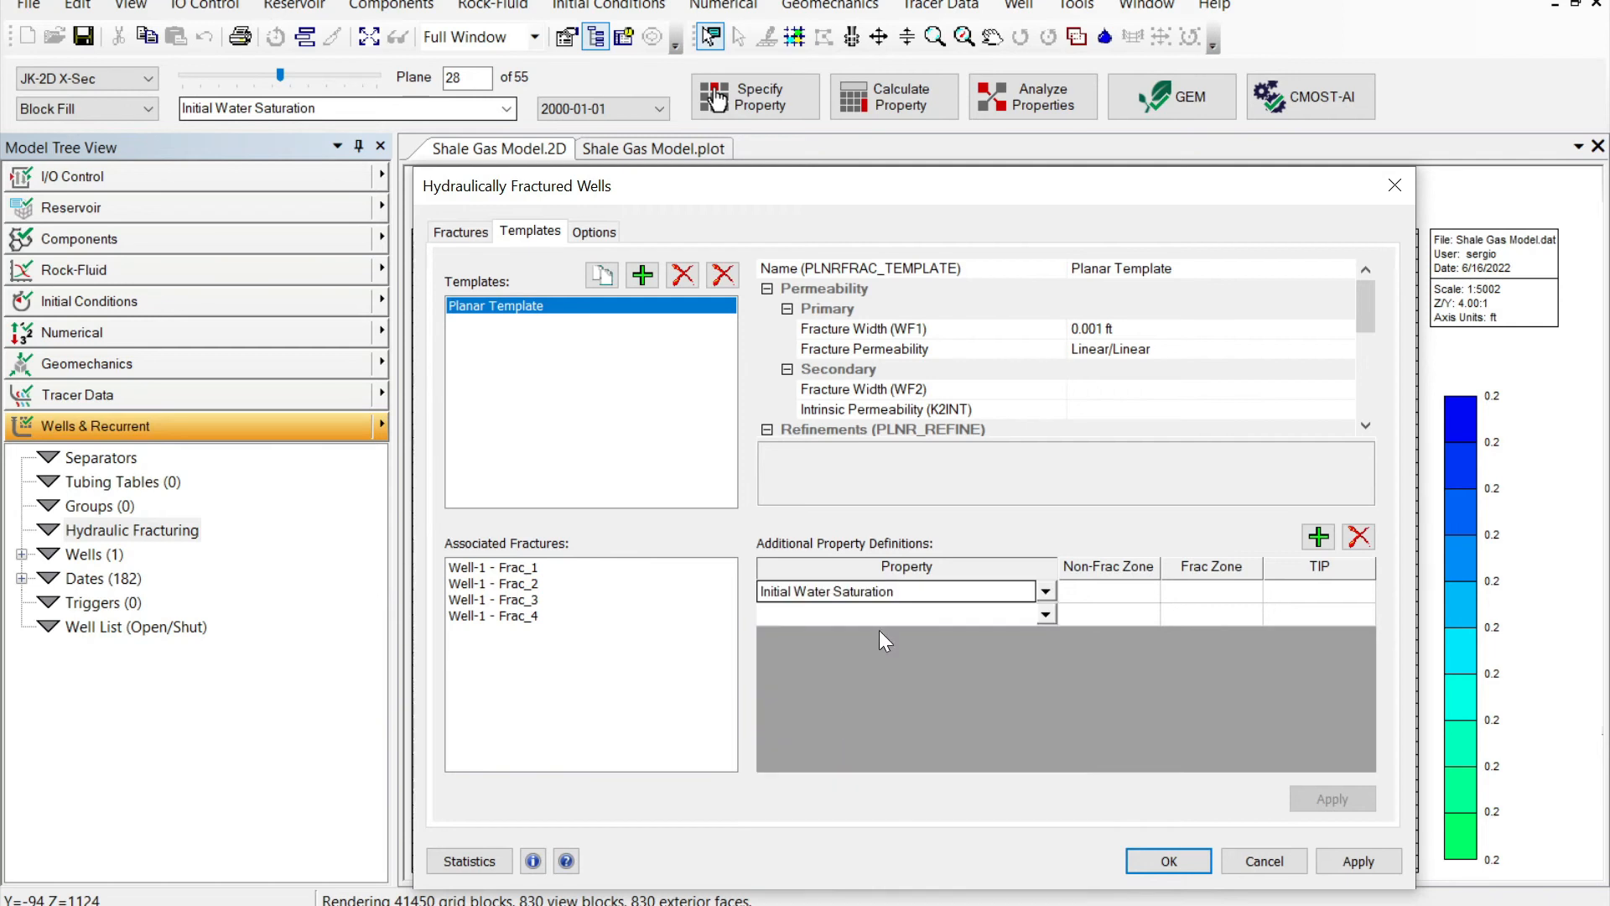
left_click(1220, 593)
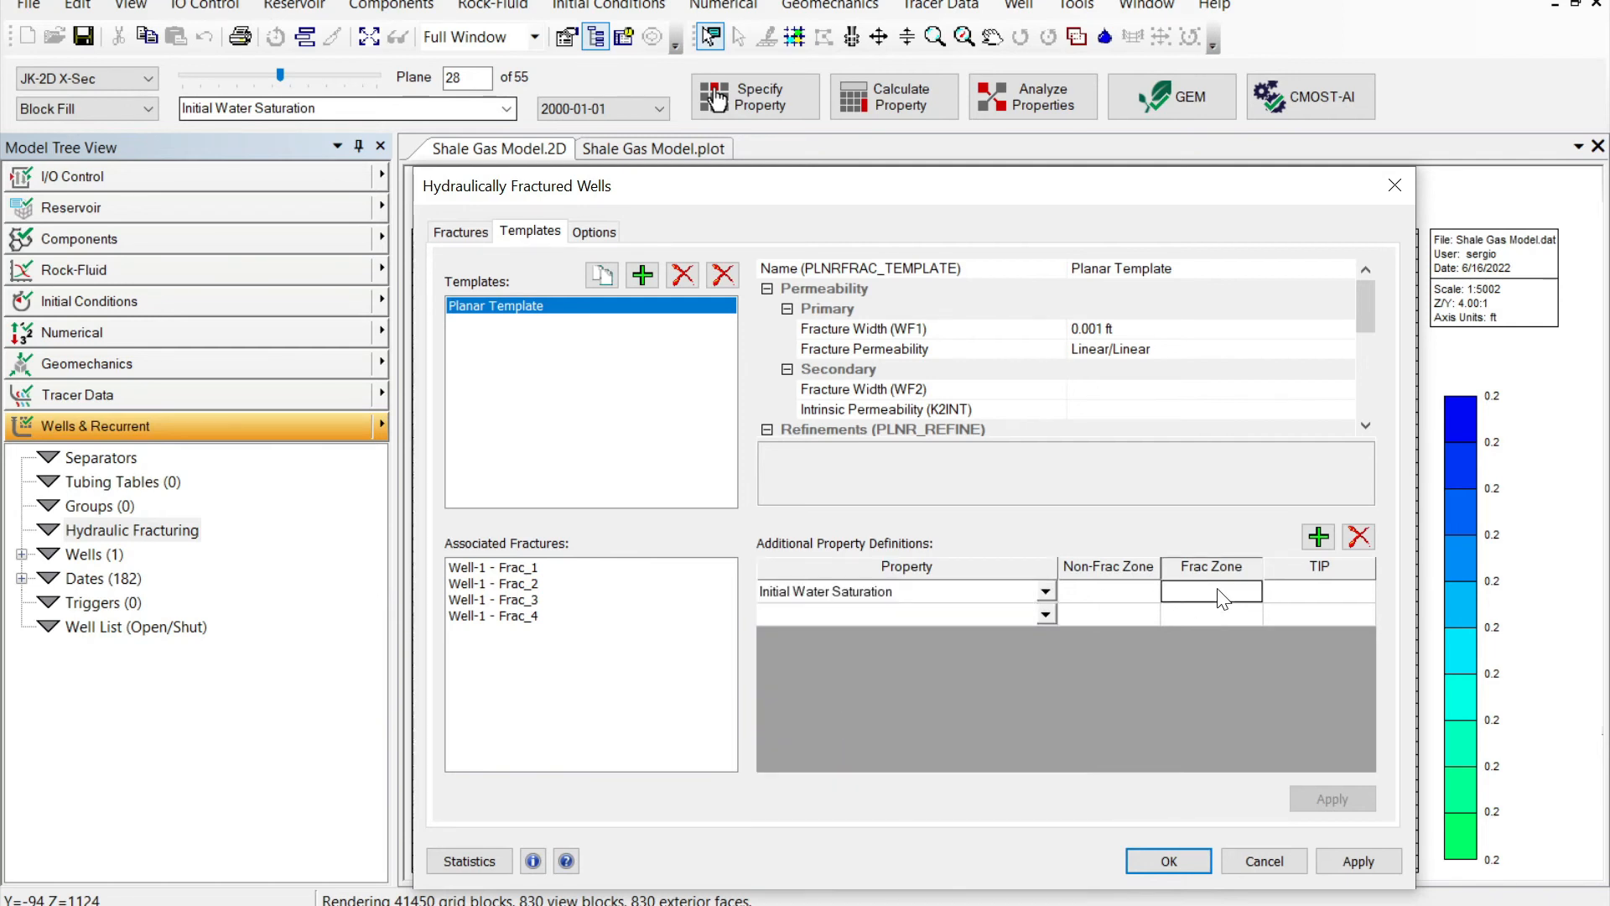
type("0.8")
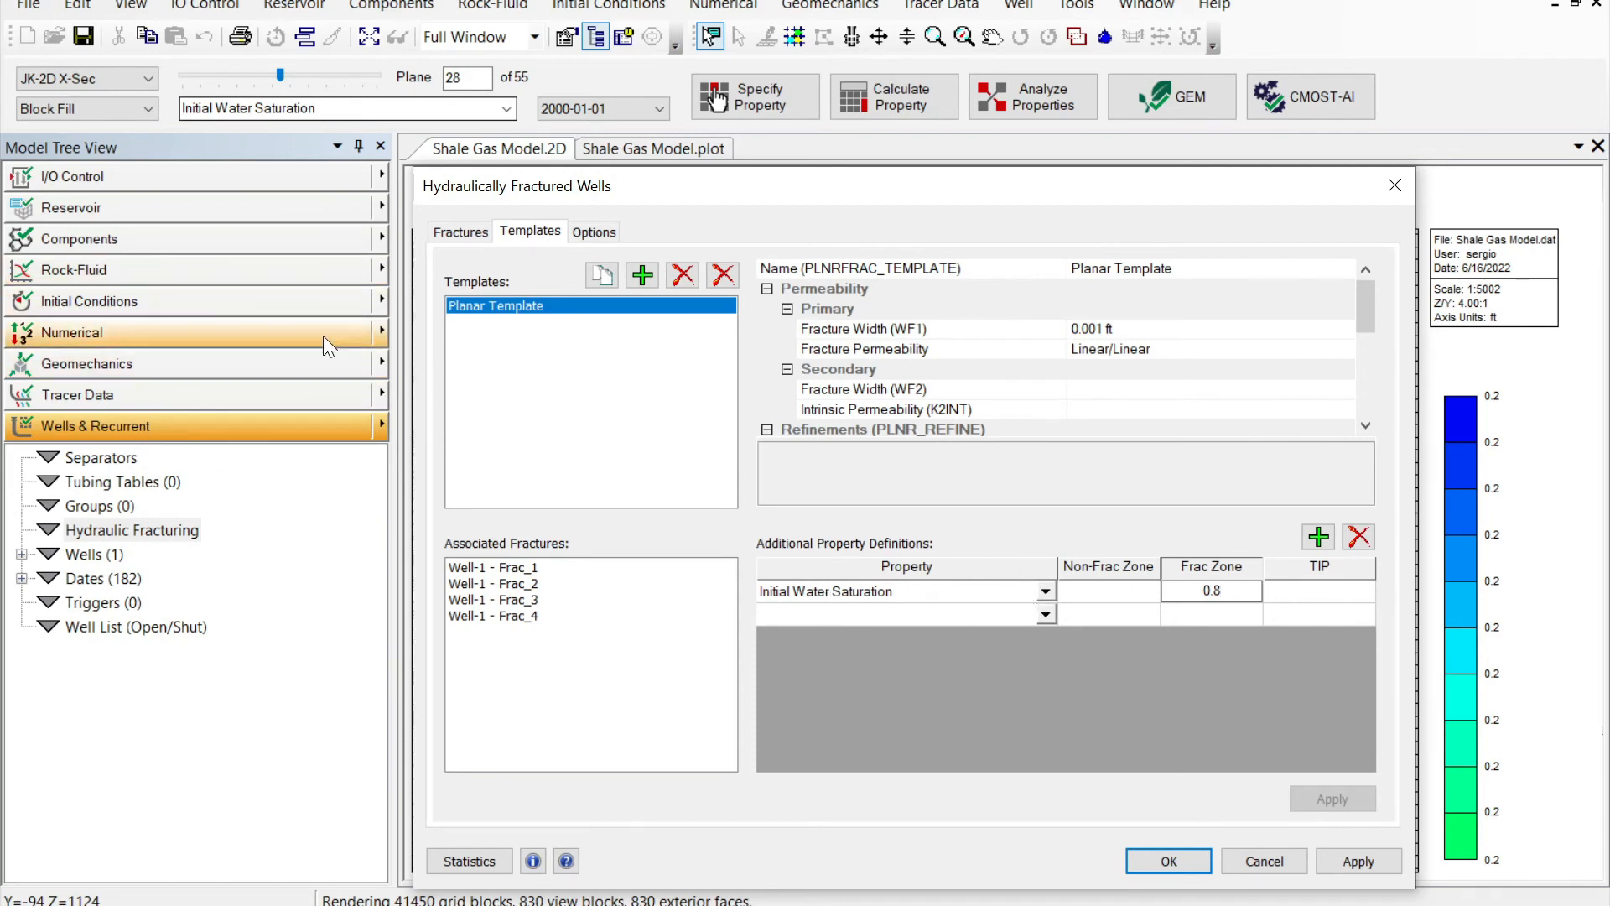
Define Rel Perm Set Num as an additional template property with a Frac Zone value of 2, and apply the template changes
left_click(1046, 617)
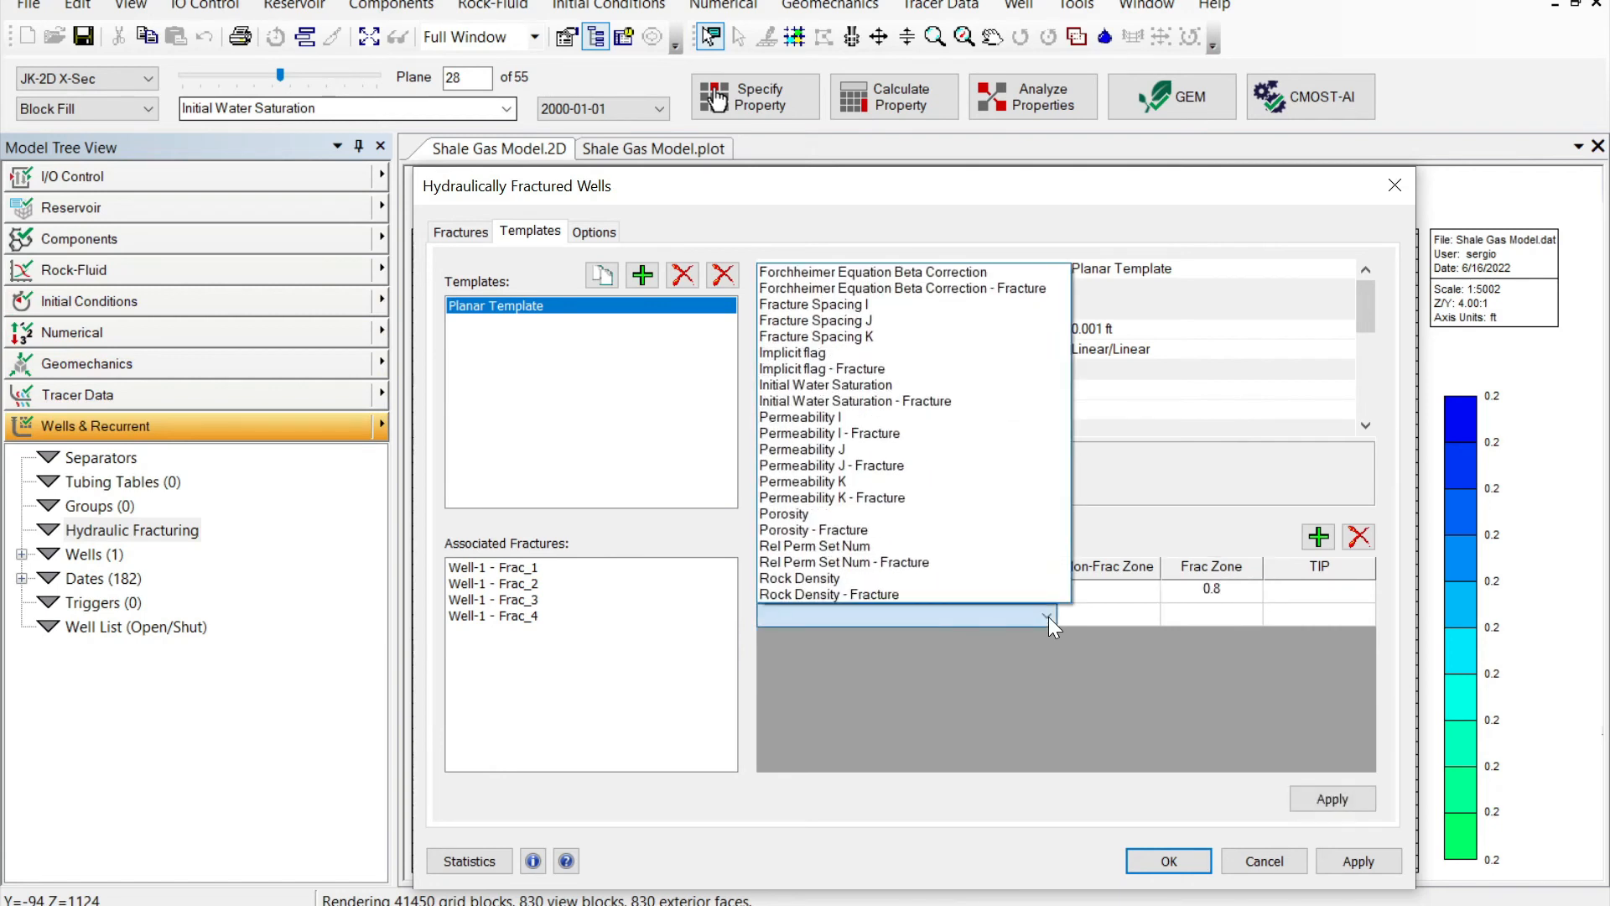
left_click(820, 546)
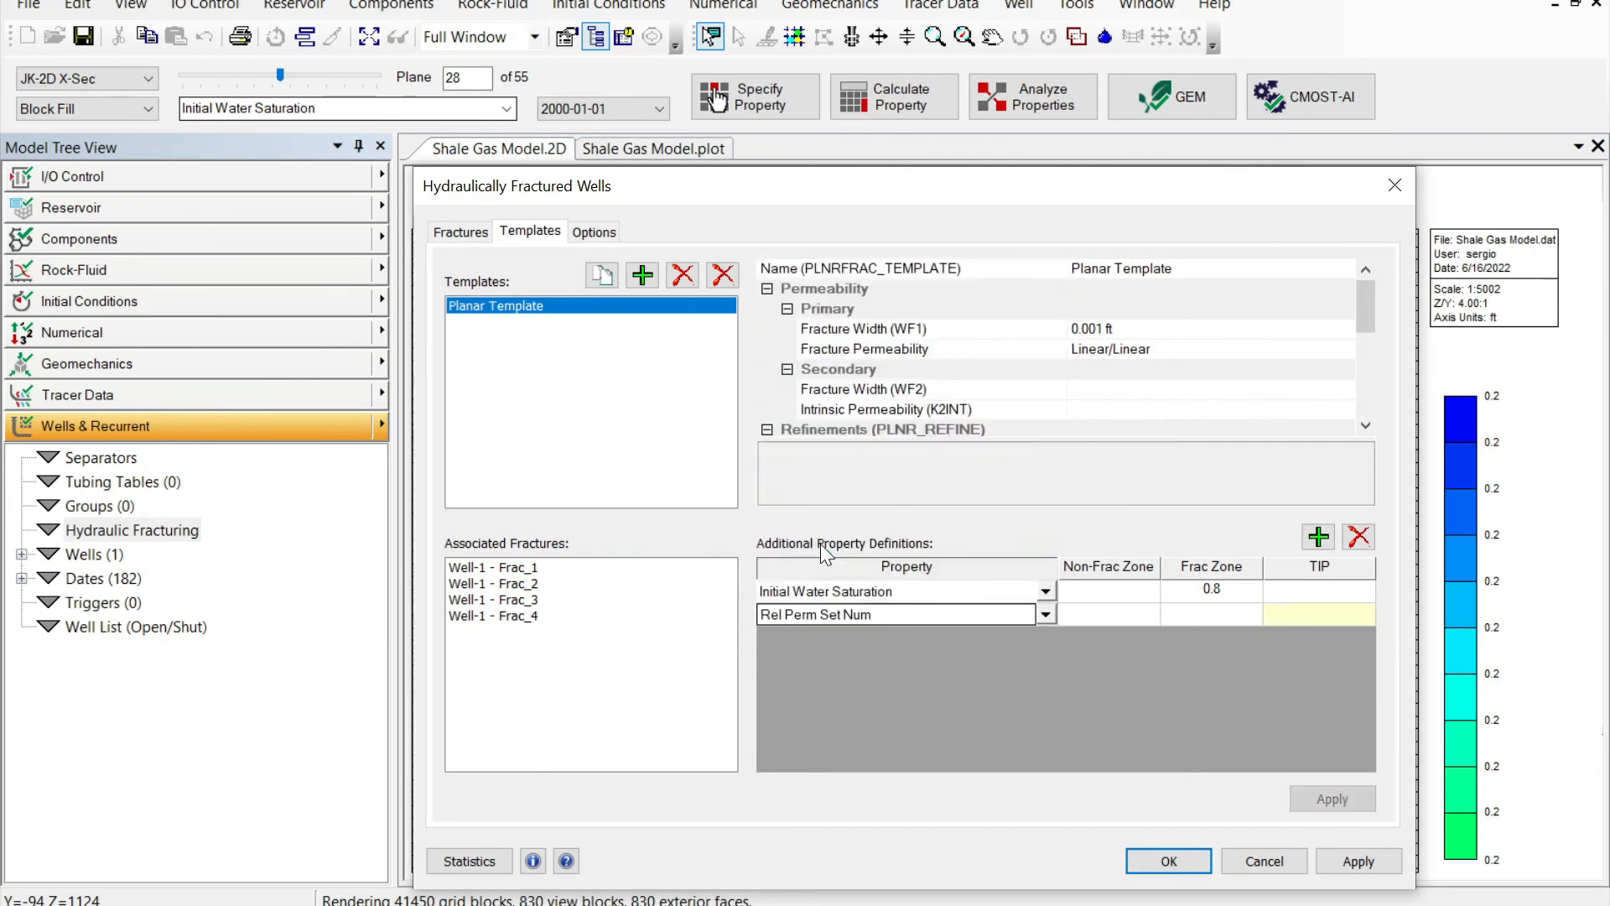
left_click(1205, 614)
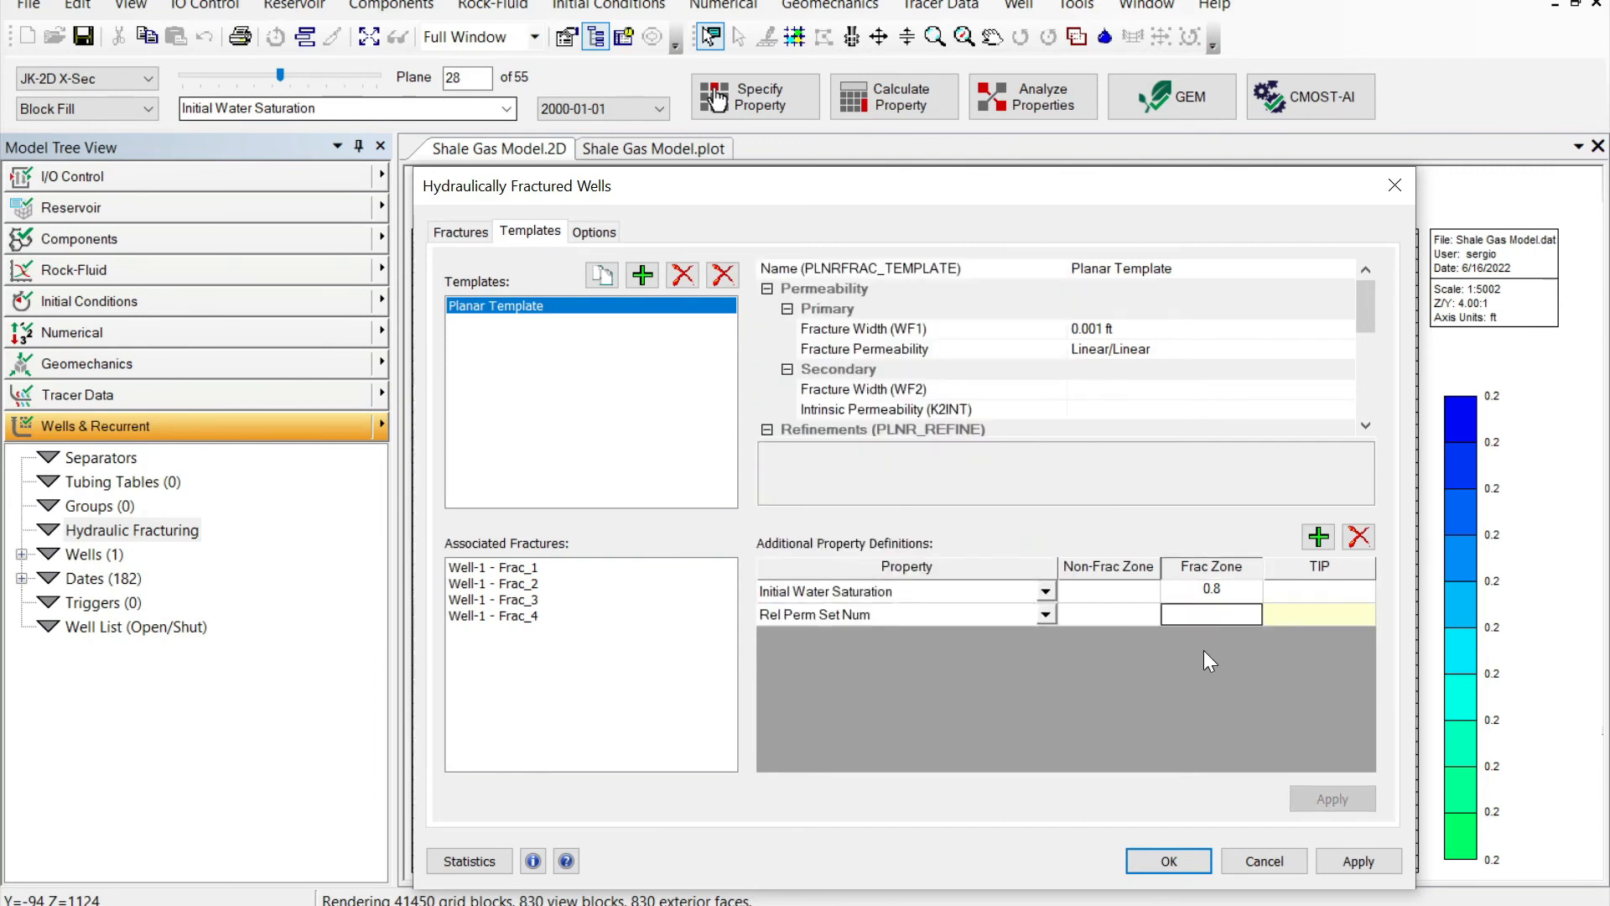
type("2")
left_click(1333, 800)
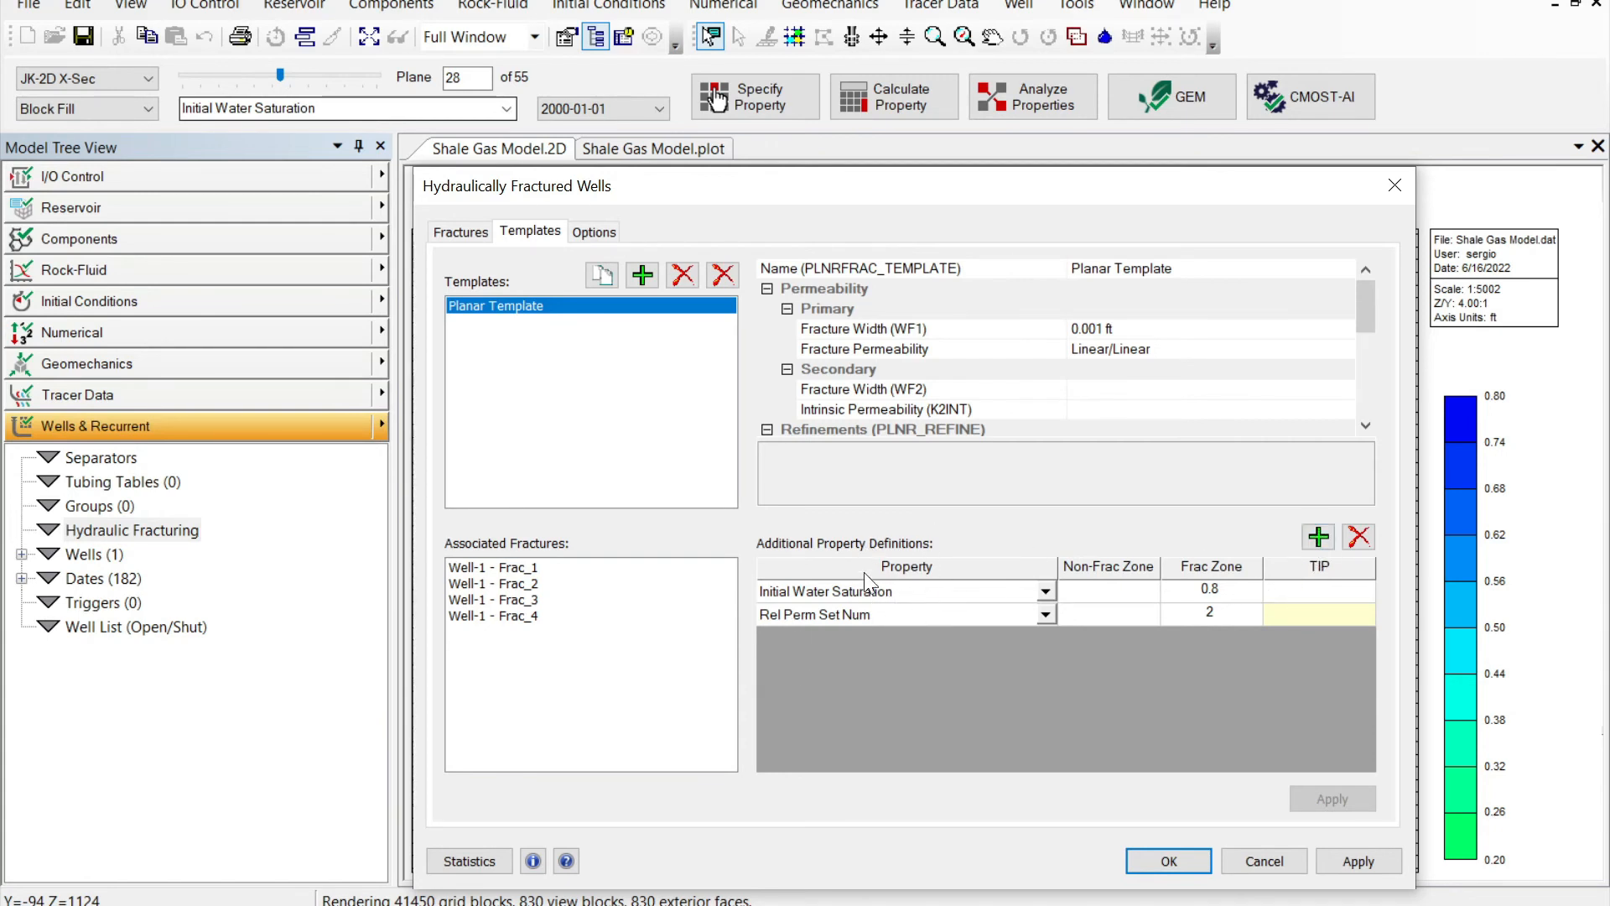
Add three more property rows to the template and define Permeability I with a Non-Frac Zone value of 0.1 md
left_click(1318, 537)
left_click(1318, 538)
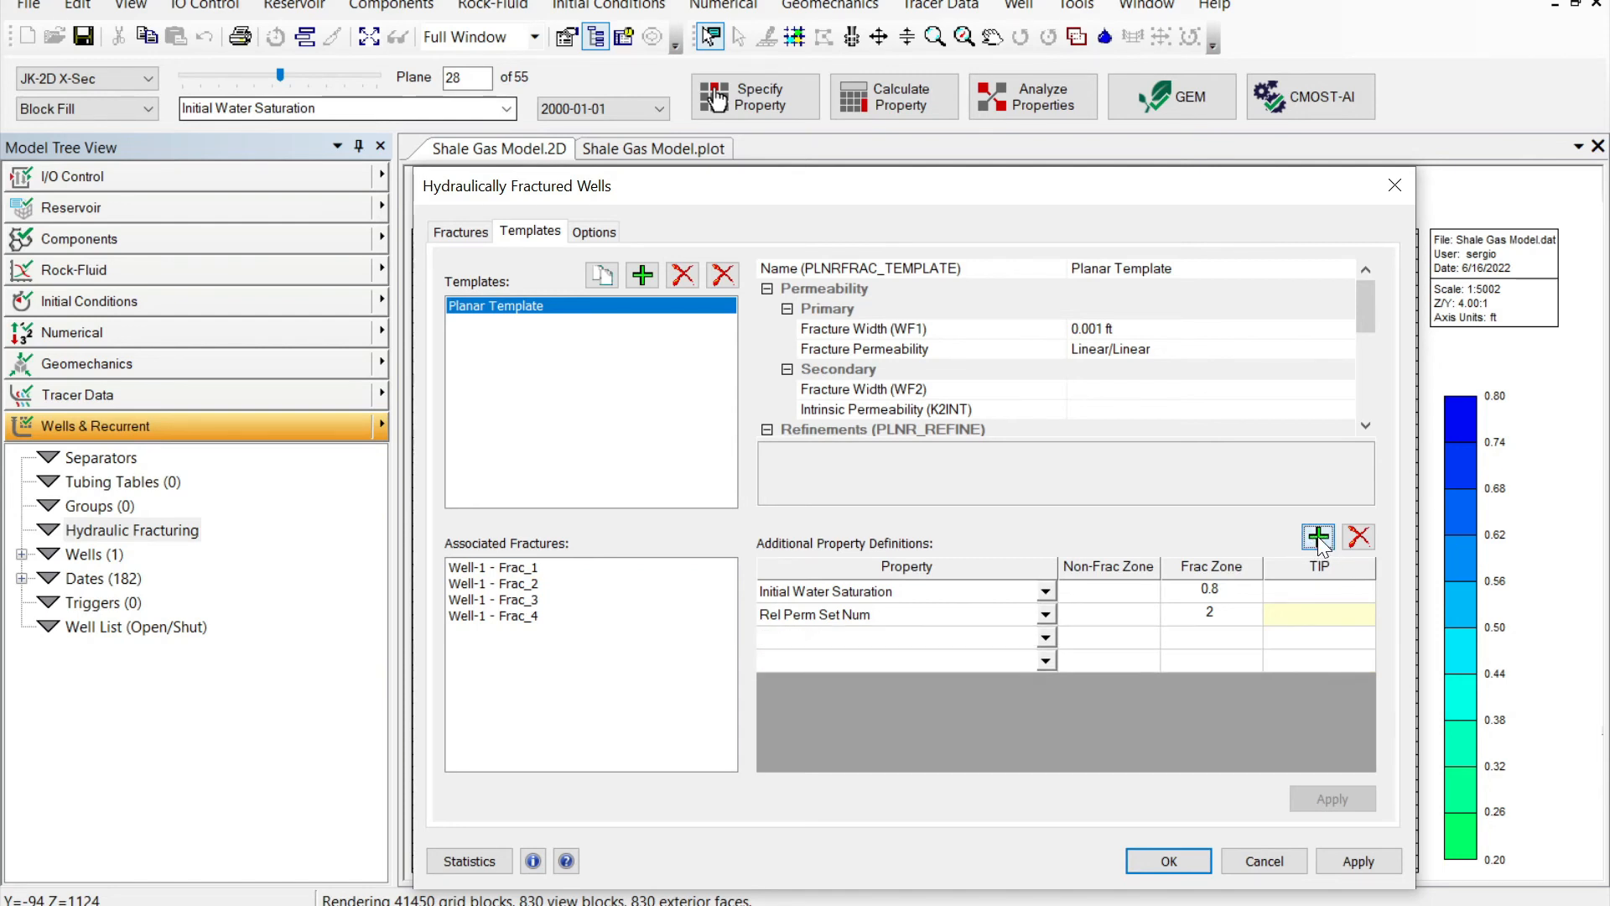
left_click(1317, 536)
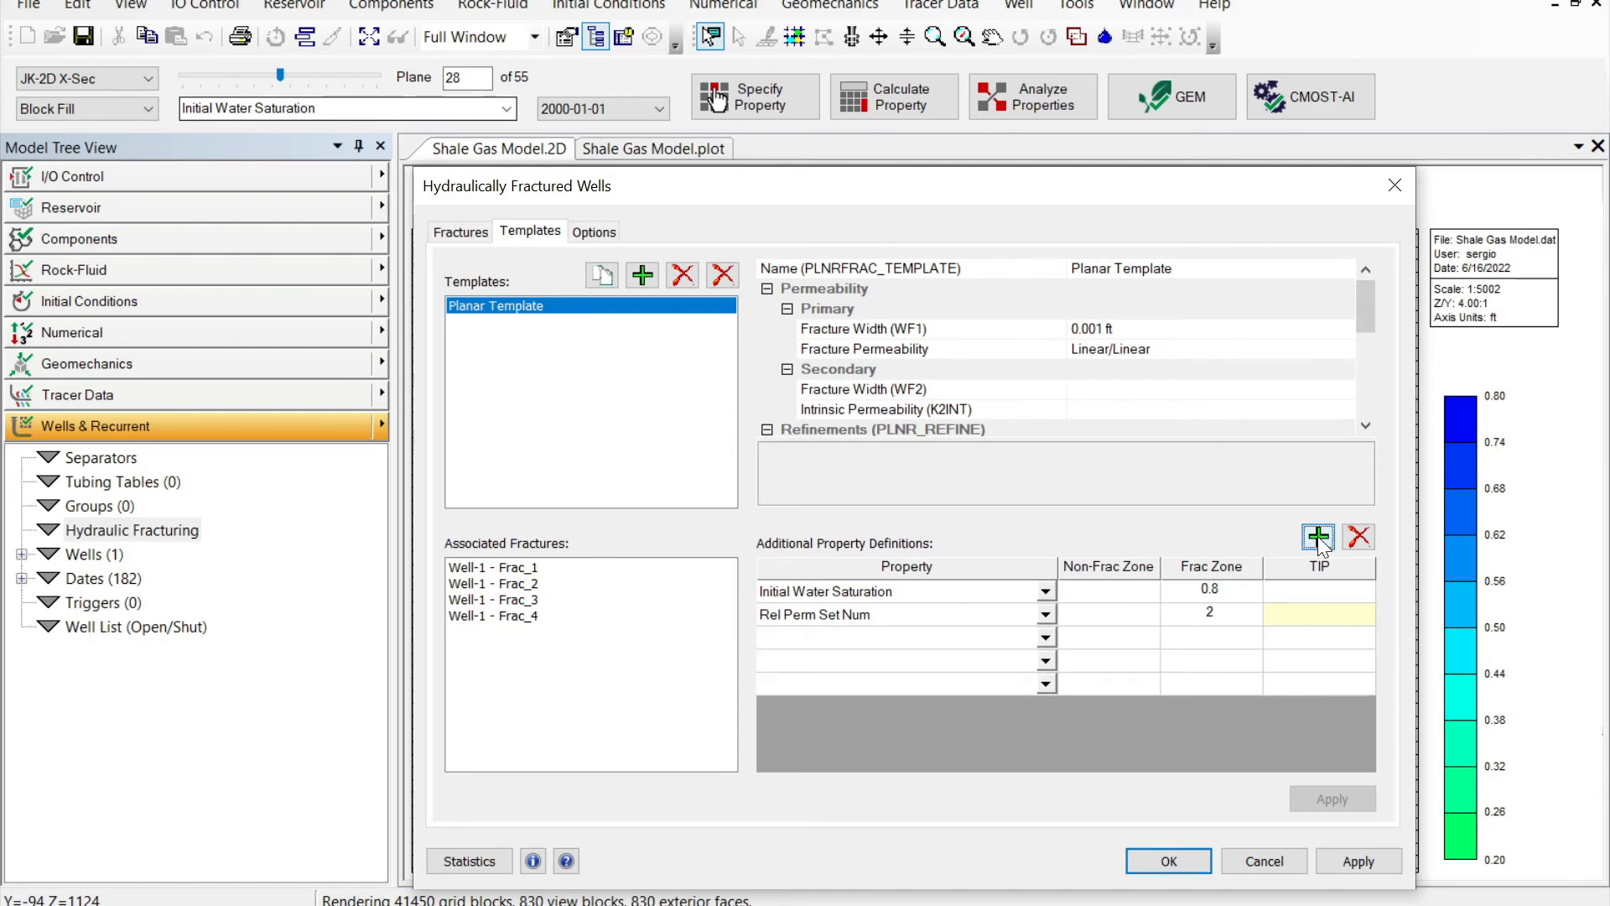
left_click(1046, 637)
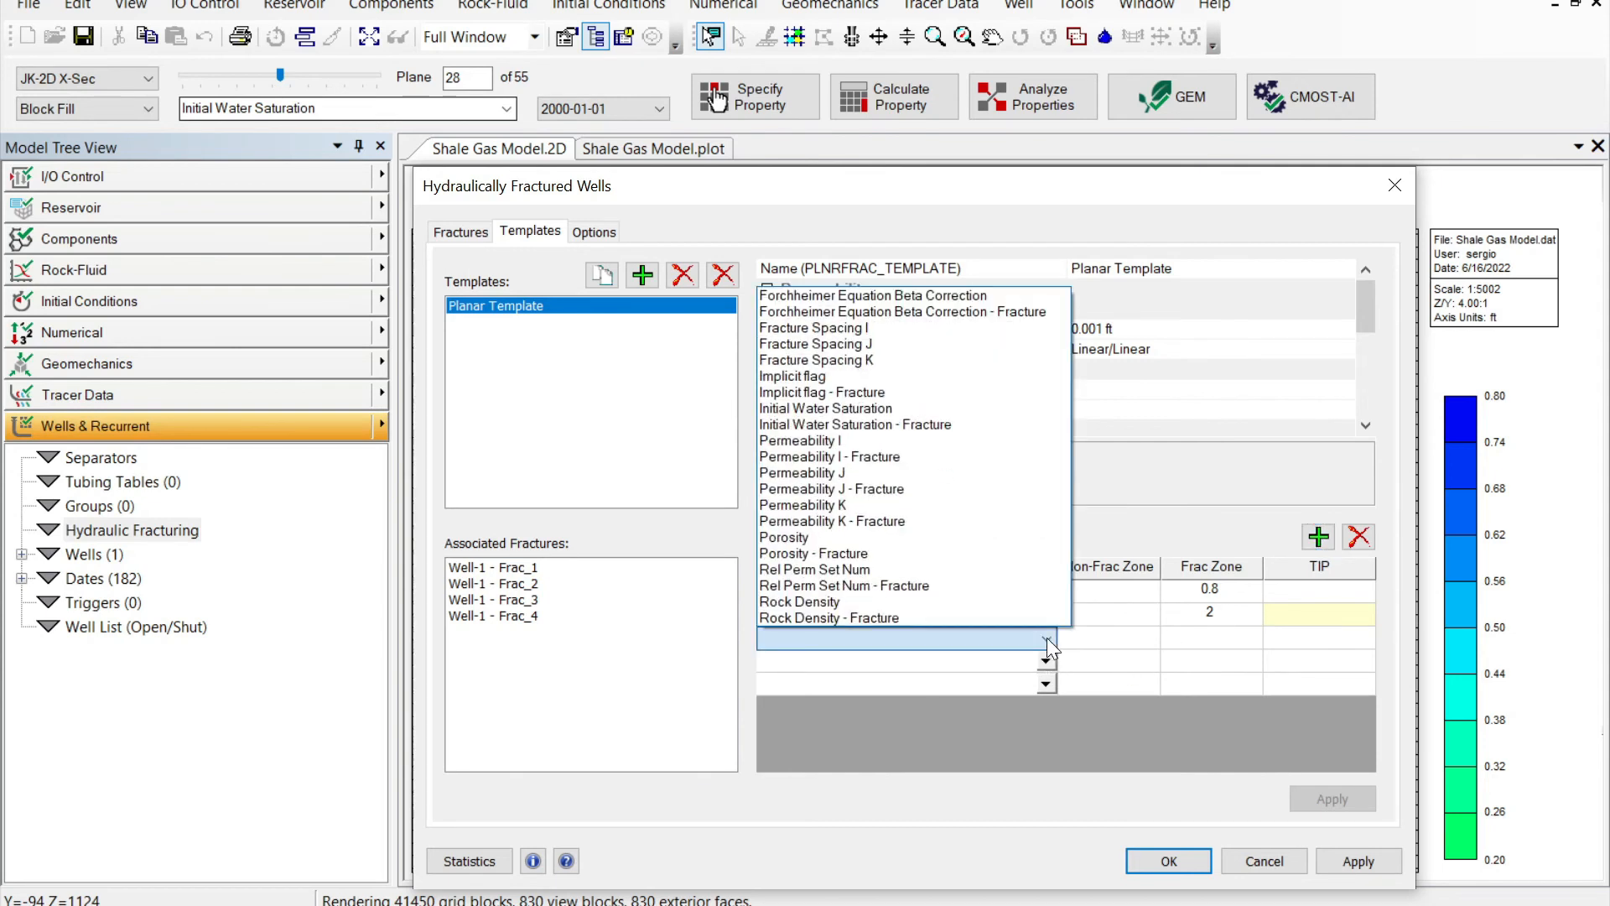
left_click(822, 439)
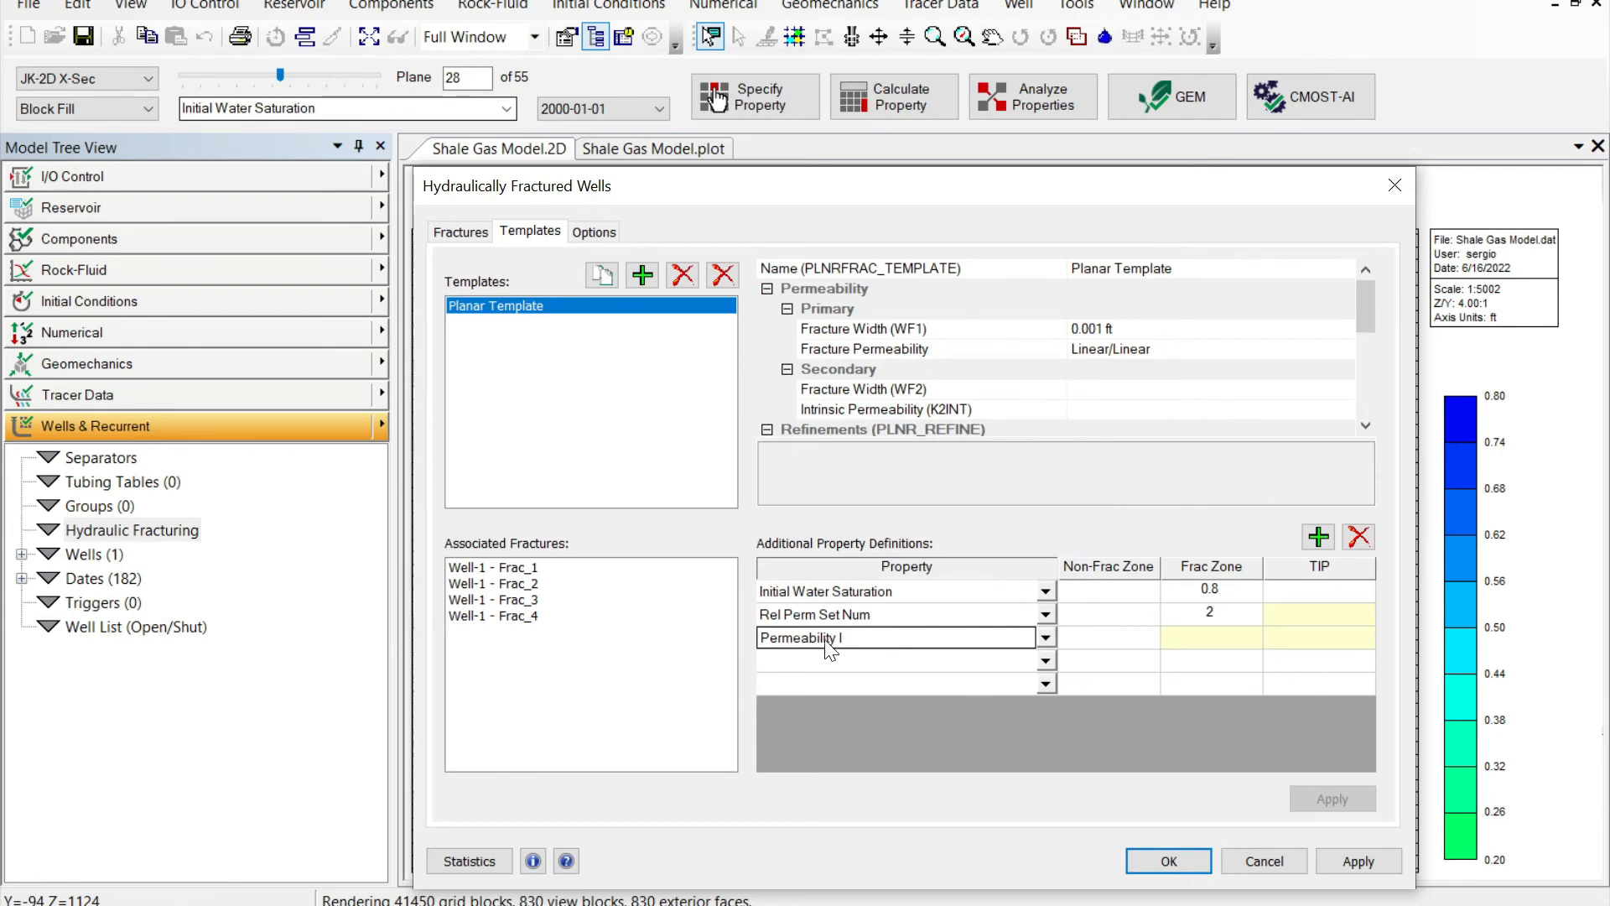
left_click(1078, 644)
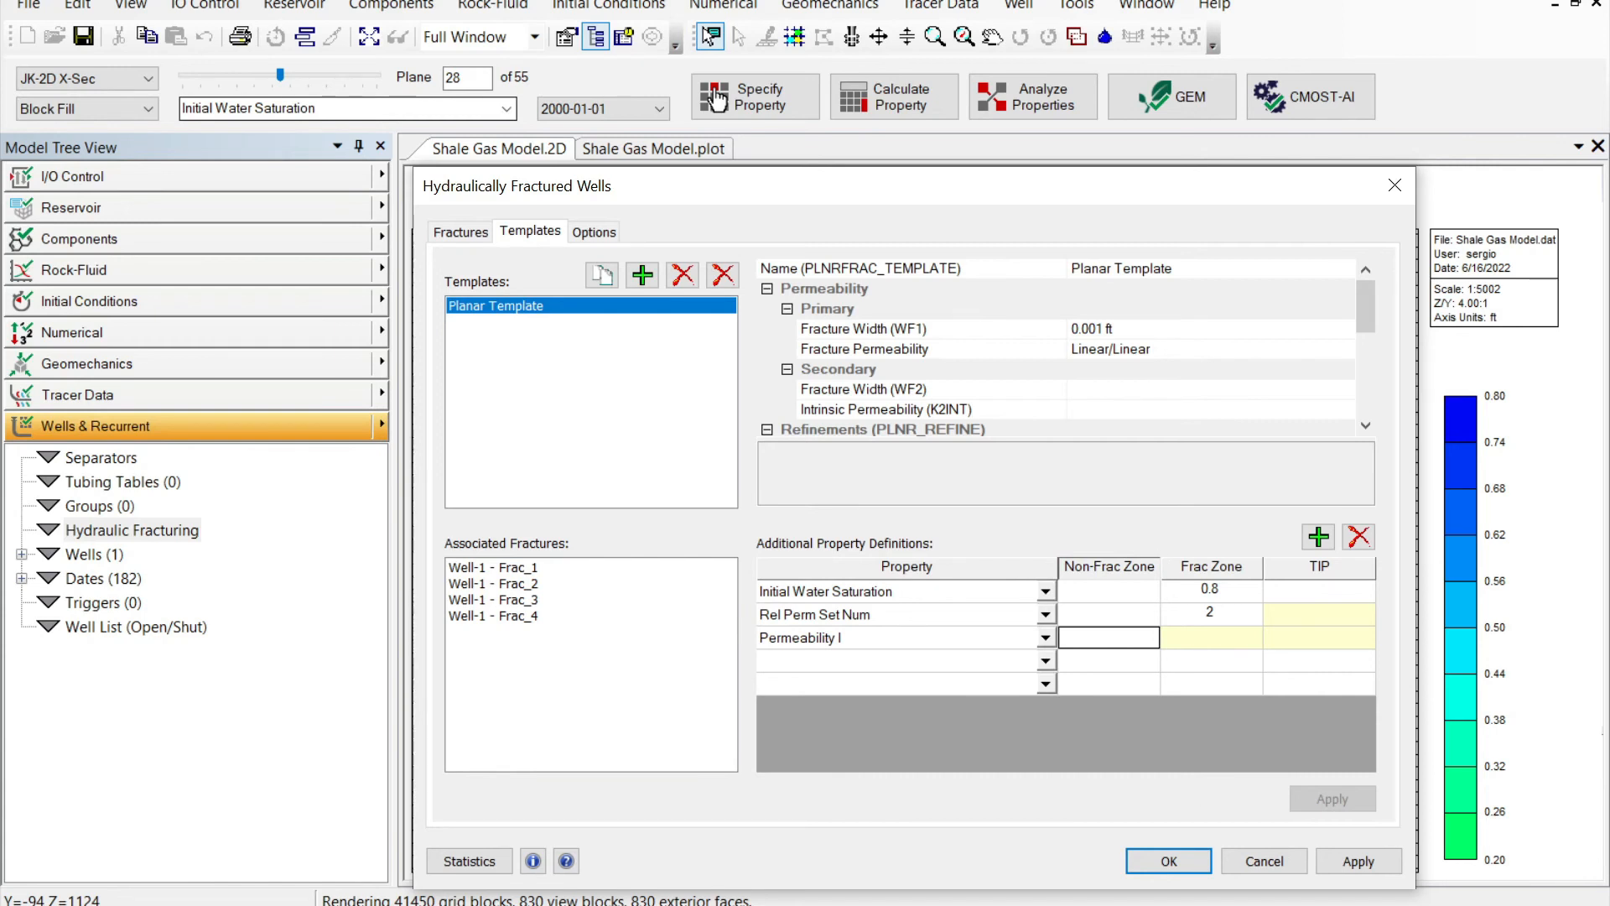
type("0.1")
Define Permeability J and Permeability K as additional template properties, each with a Non-Frac Zone value of 0.1 md, and apply the template changes
left_click(936, 661)
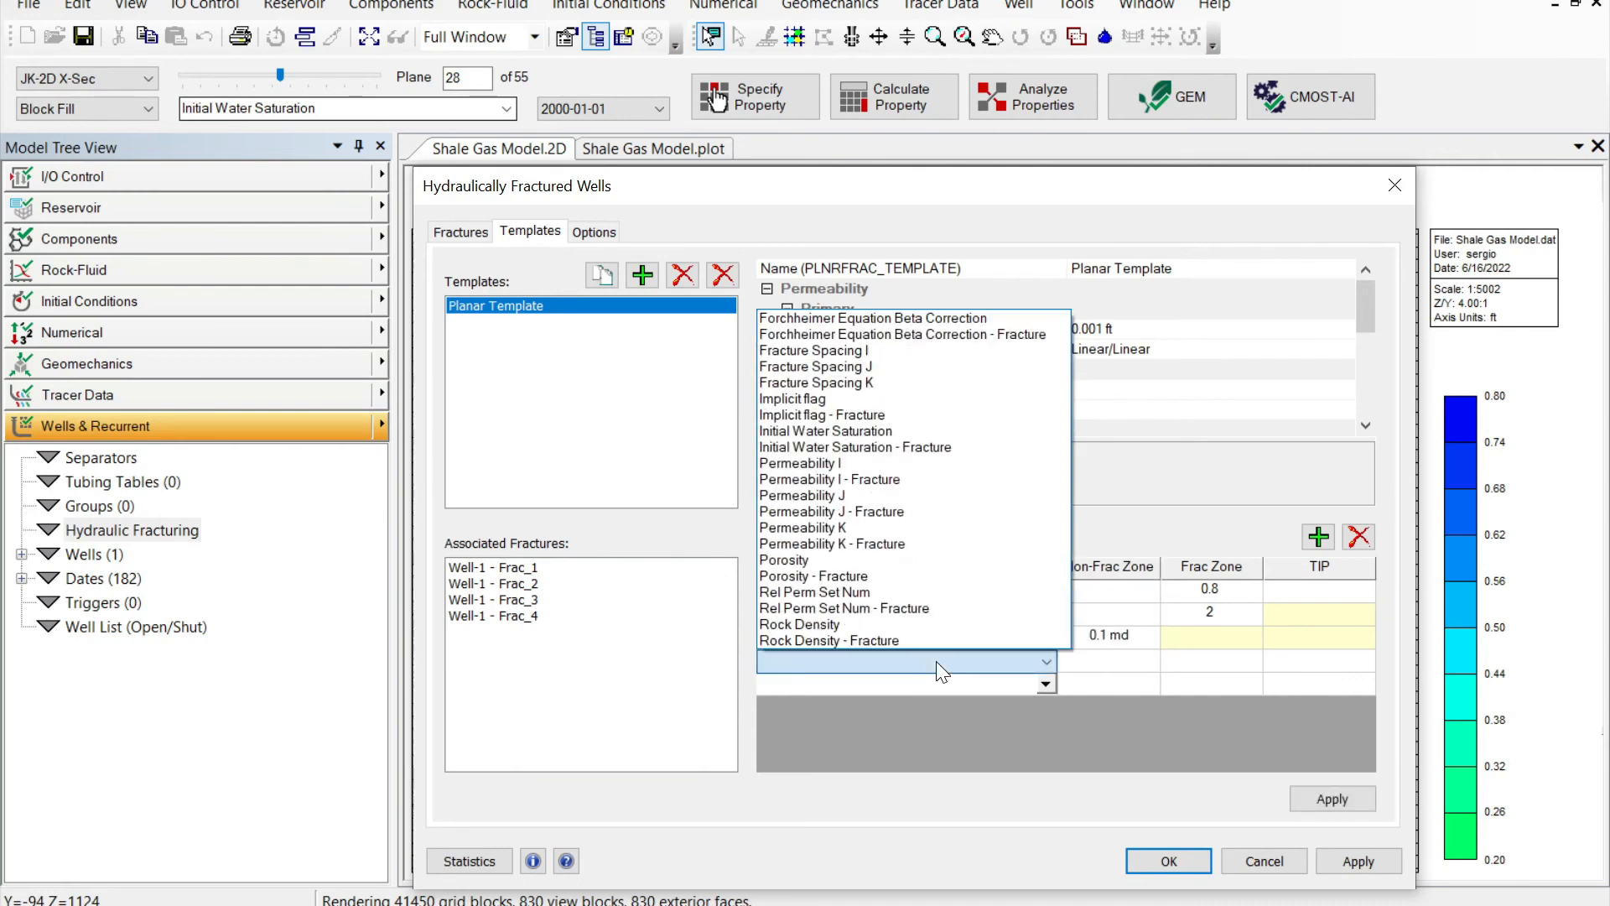
left_click(839, 497)
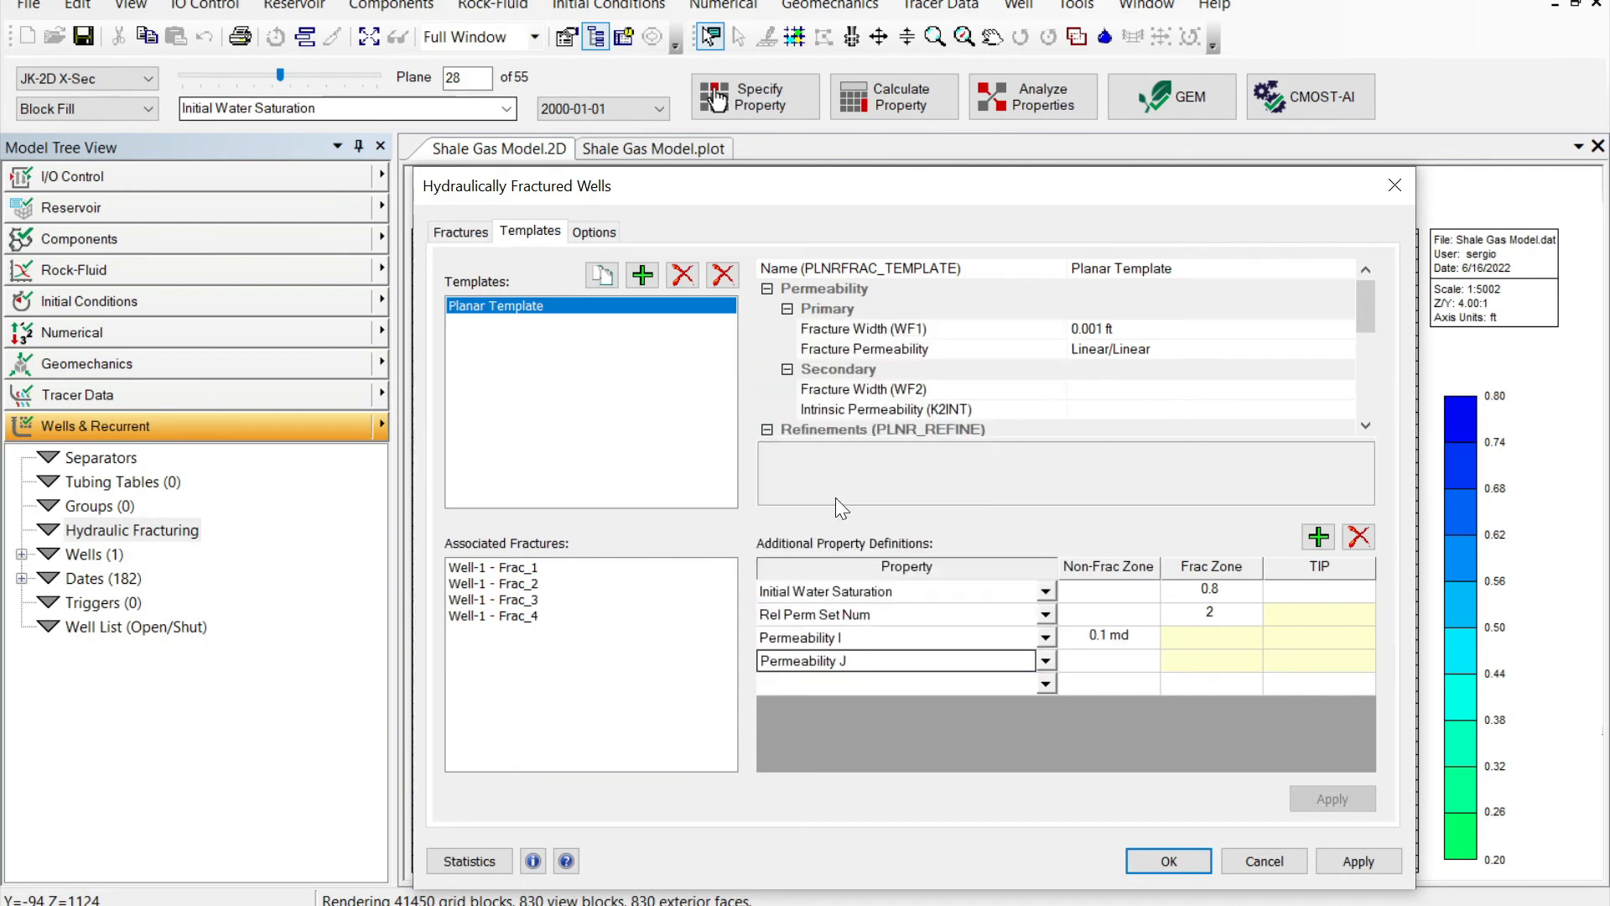
left_click(1011, 681)
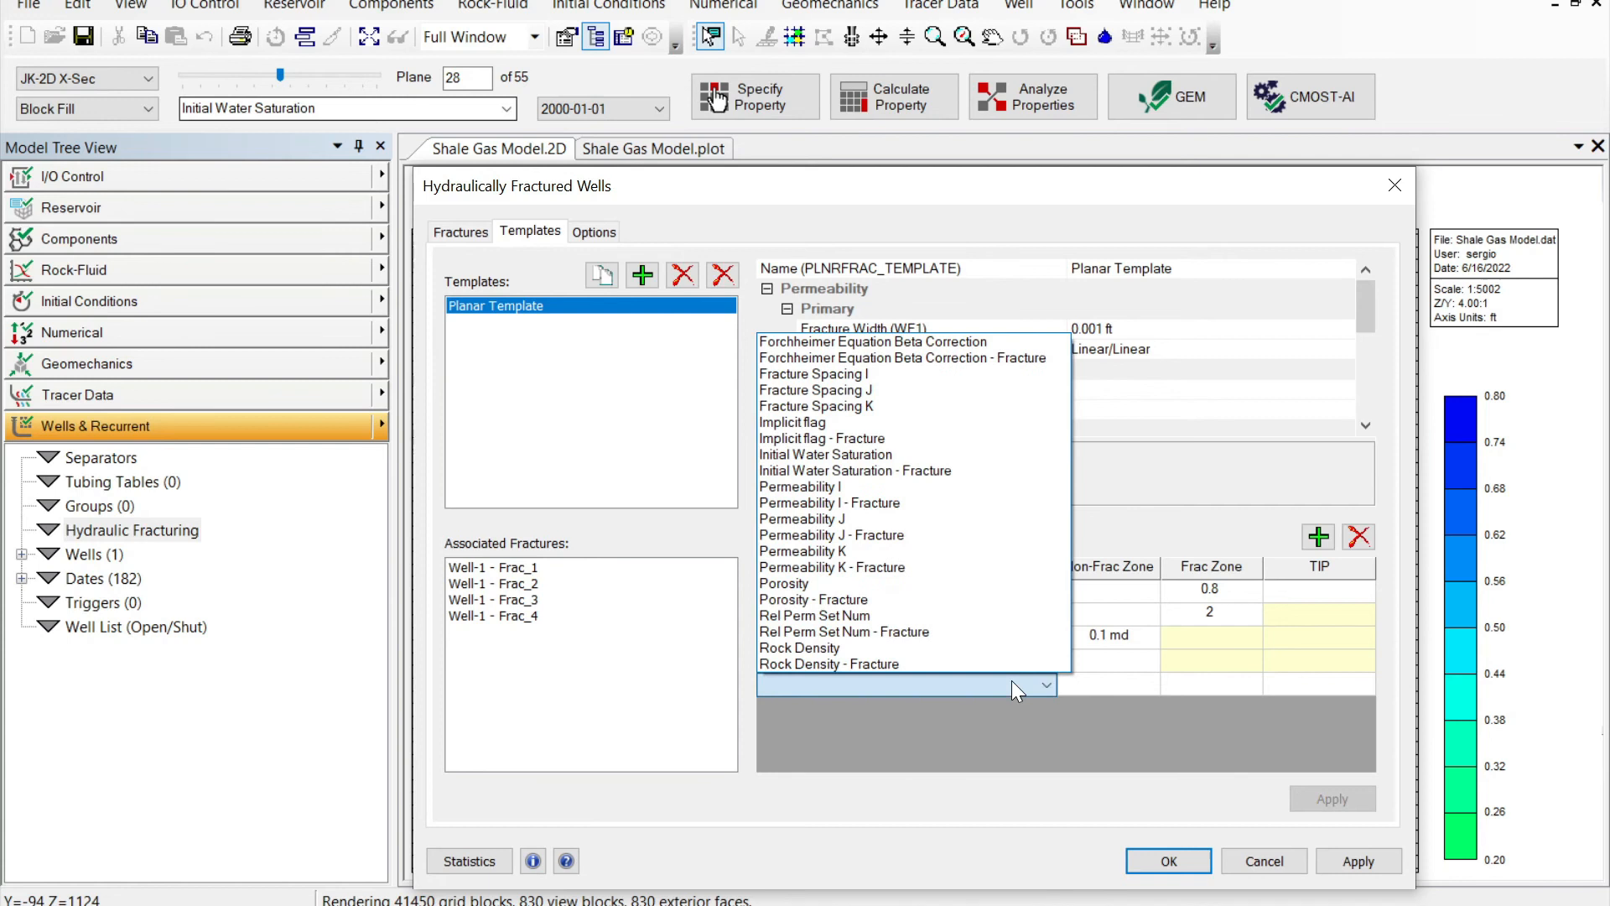
left_click(865, 551)
left_click(1091, 661)
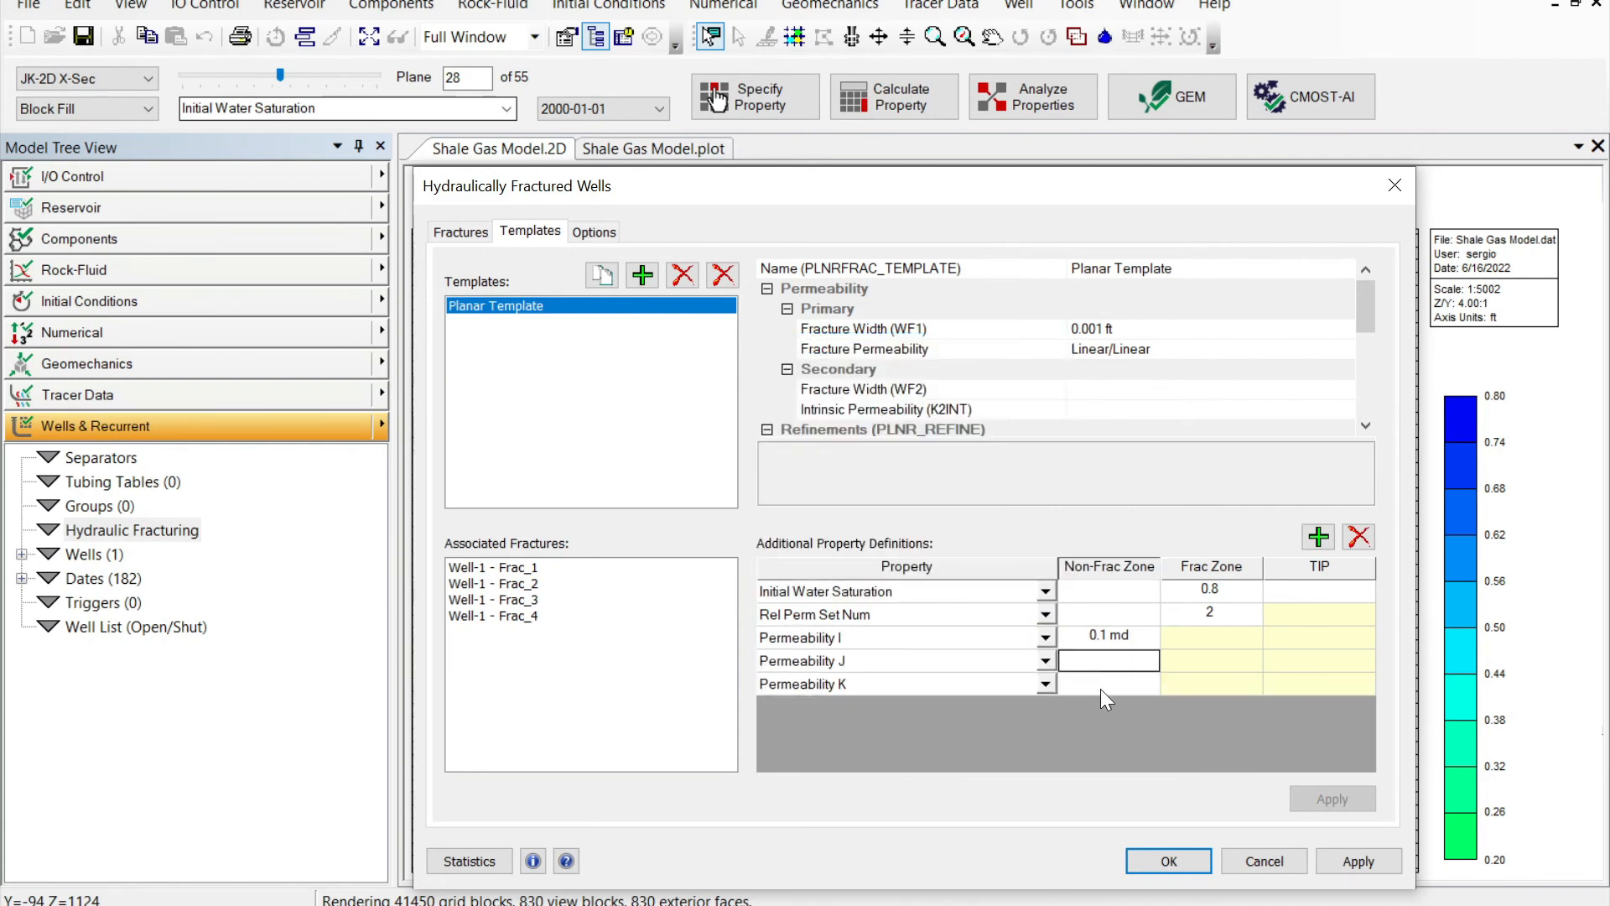
type("0.1")
left_click(1109, 681)
type("0.1")
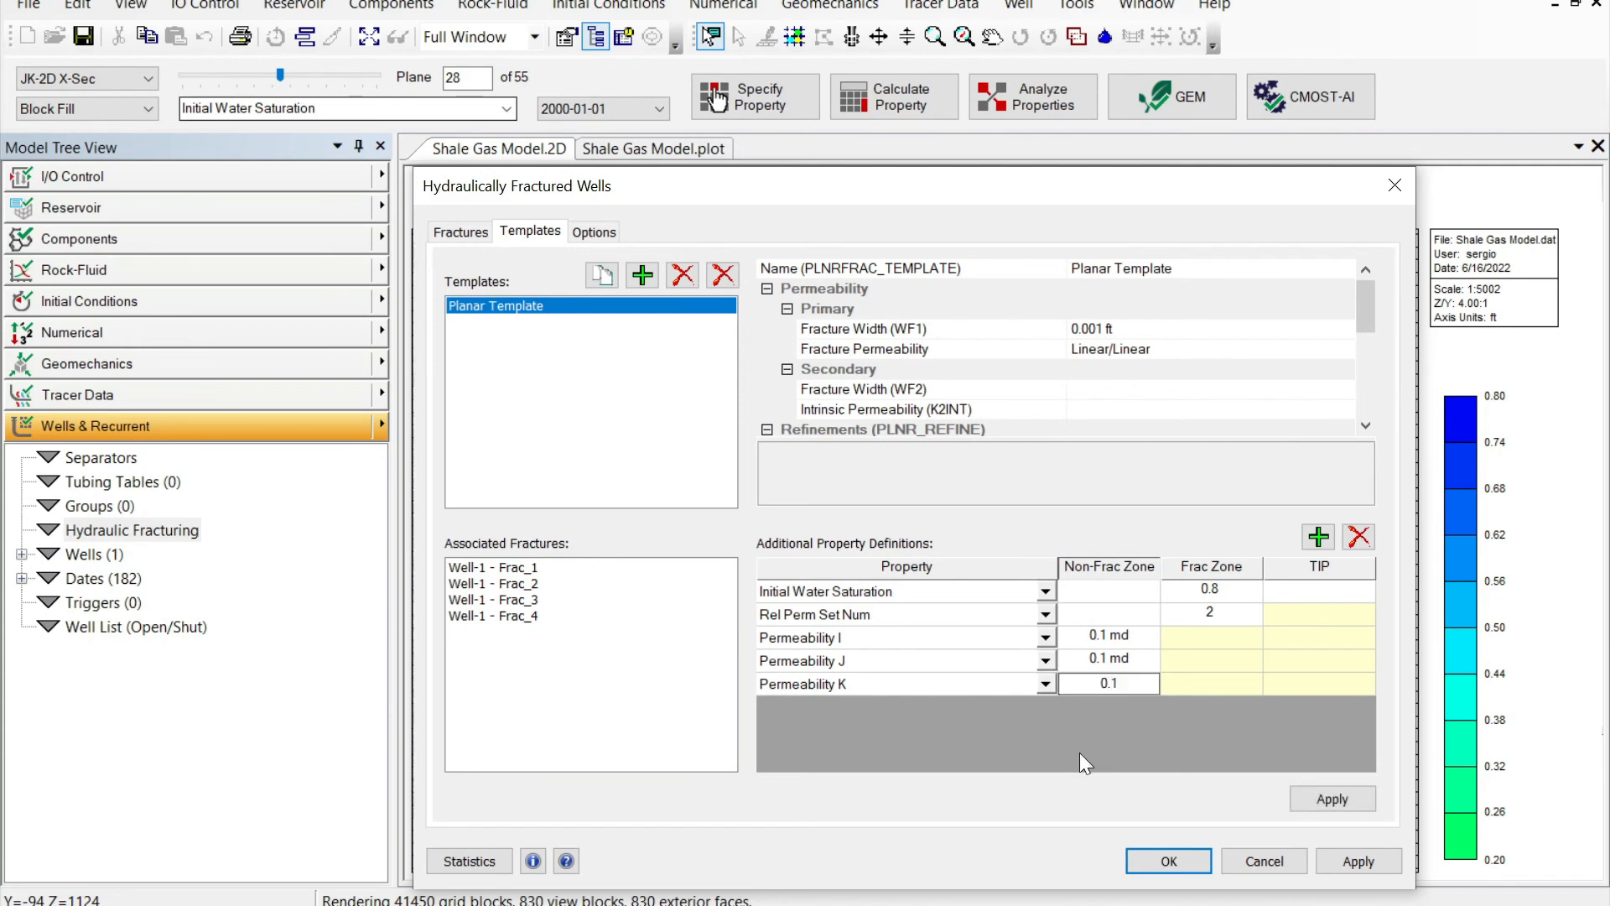
left_click(1019, 728)
left_click(1320, 799)
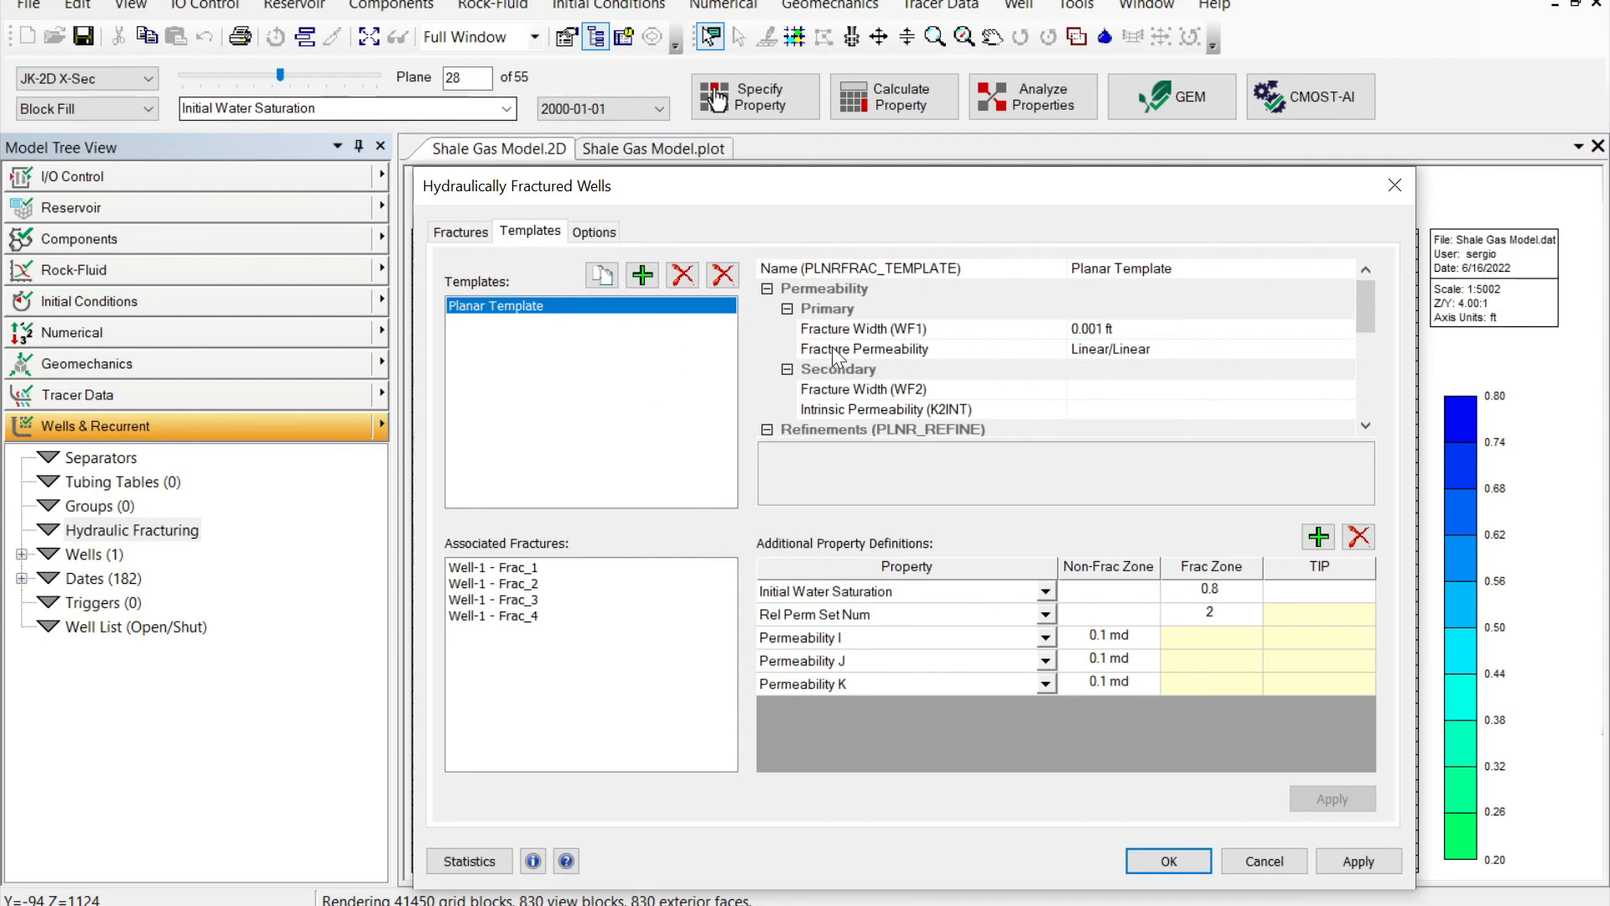
Set the template's primary fracture permeability to create elliptical fractures with Exponential Decline in both the horizontal and vertical directions
left_click(1238, 353)
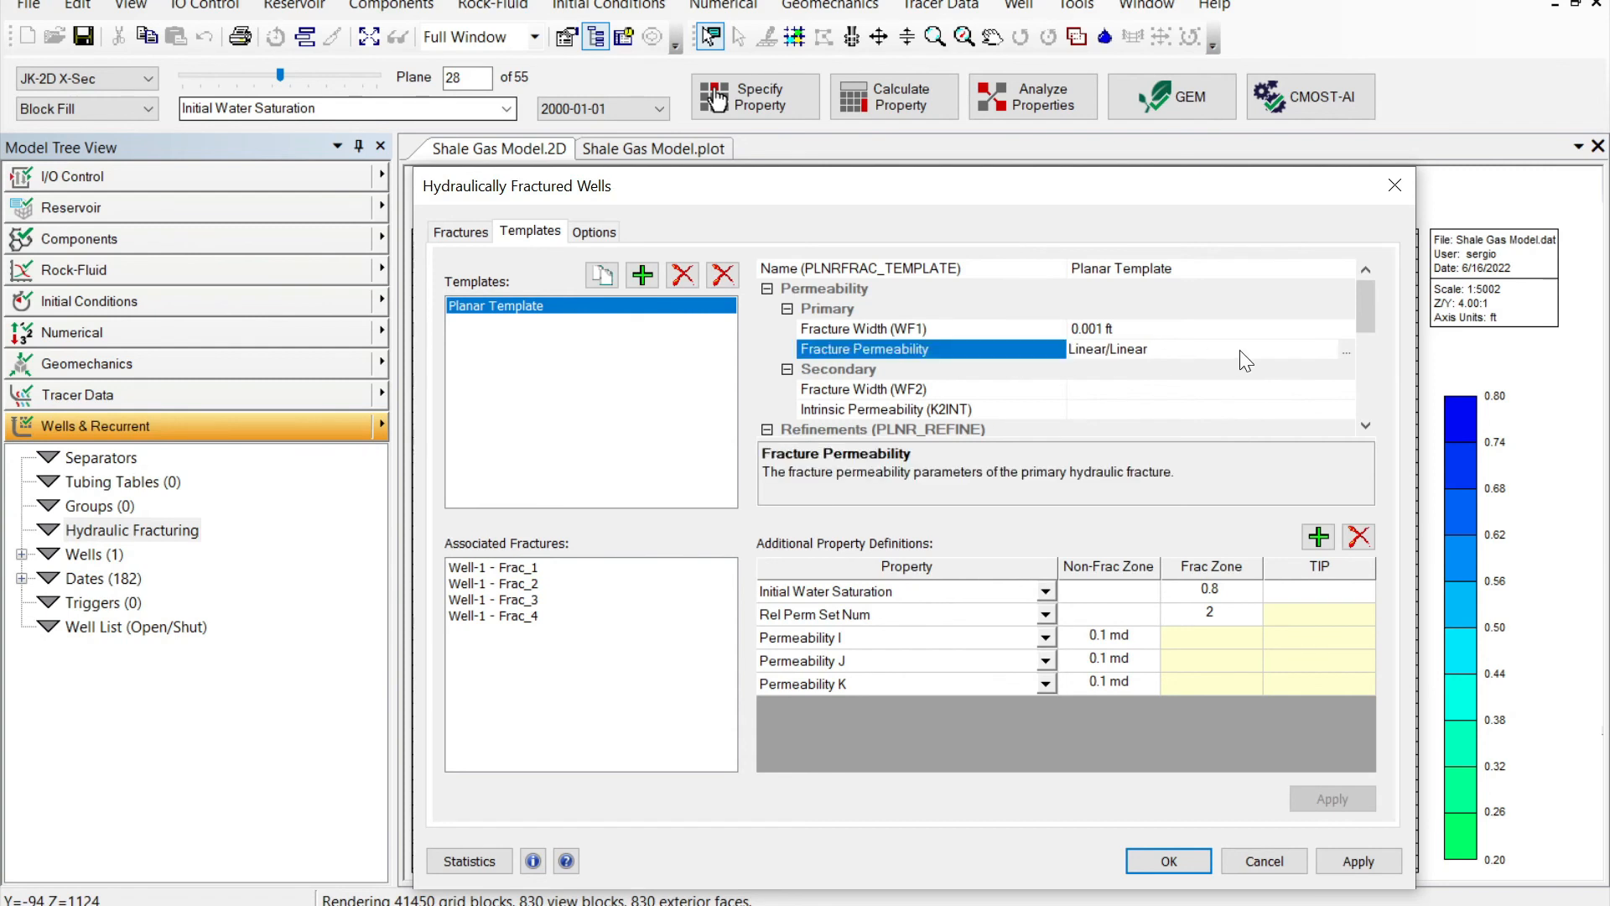
left_click(1345, 349)
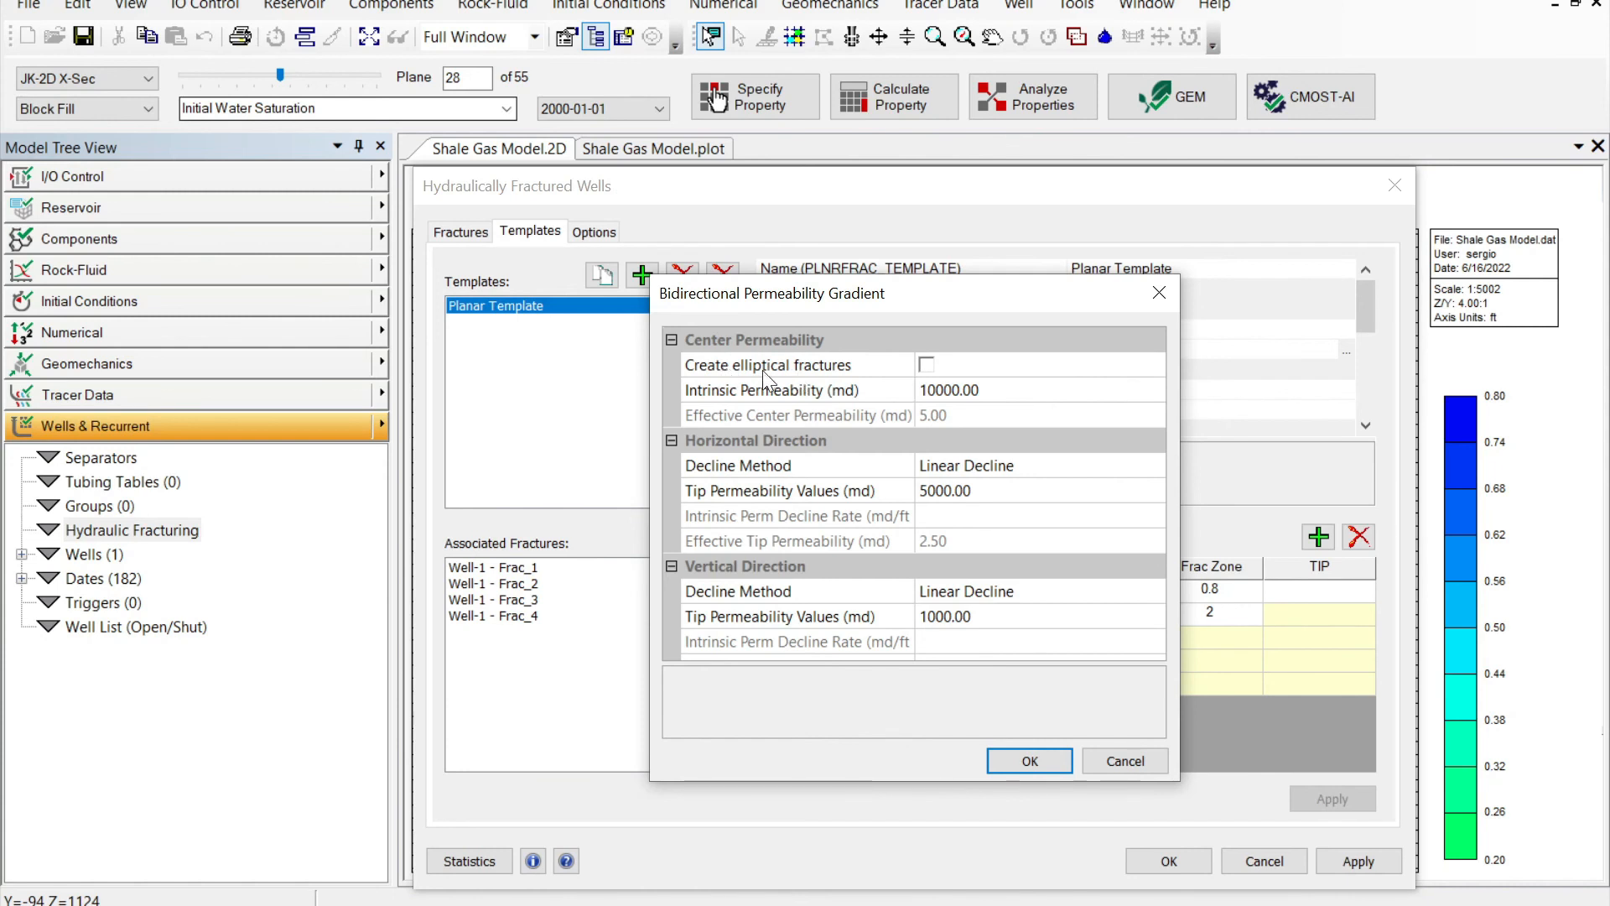
left_click(926, 365)
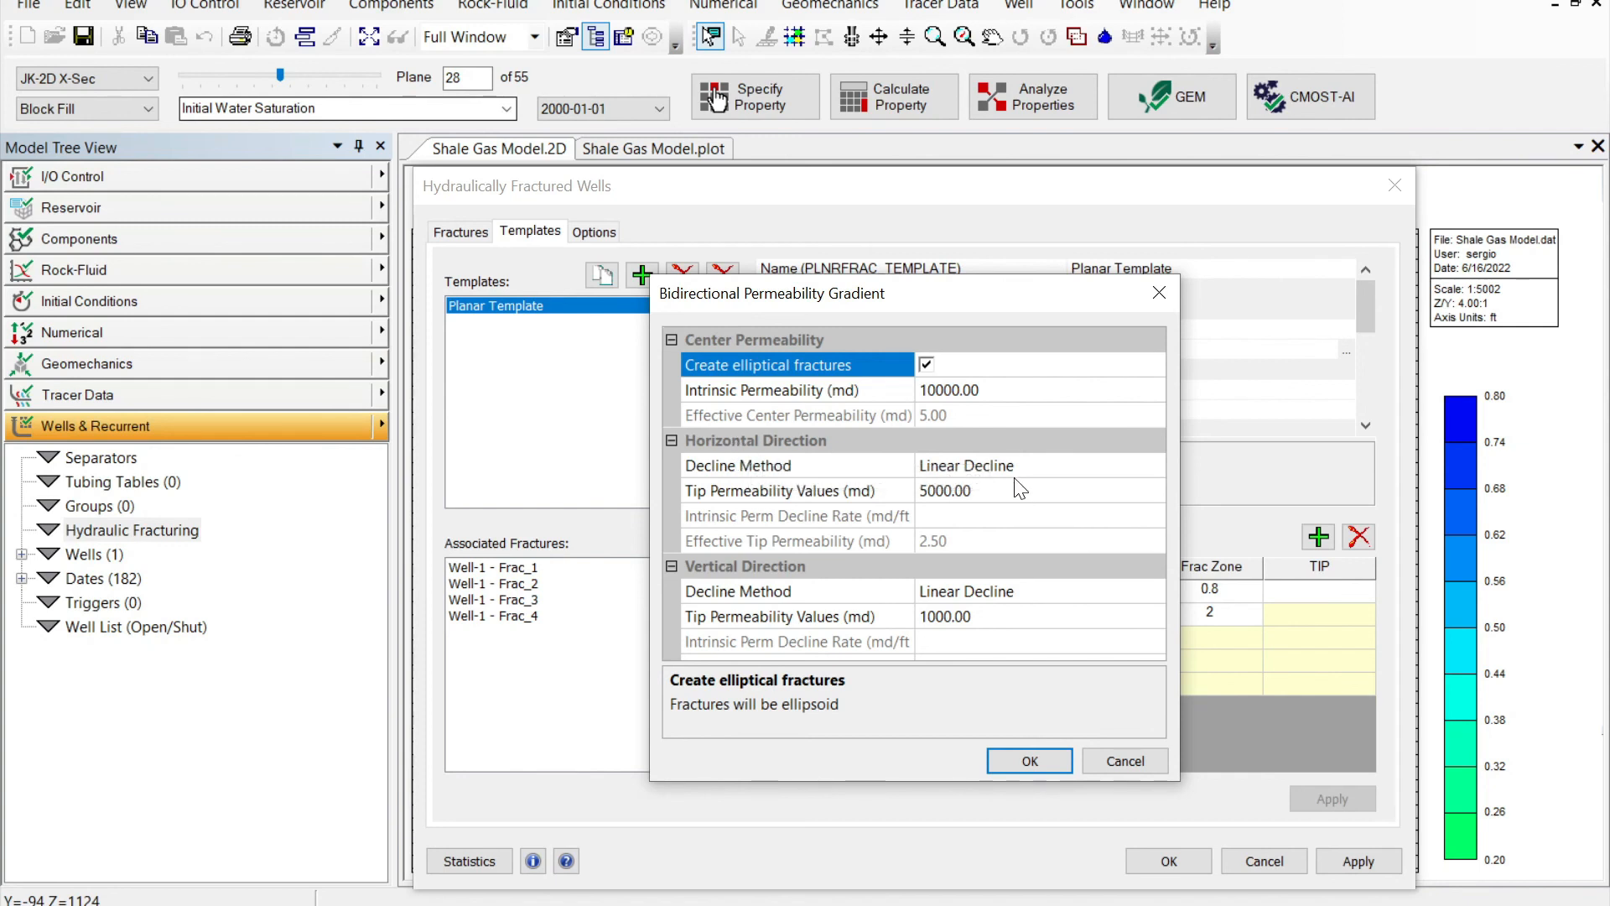
left_click(982, 467)
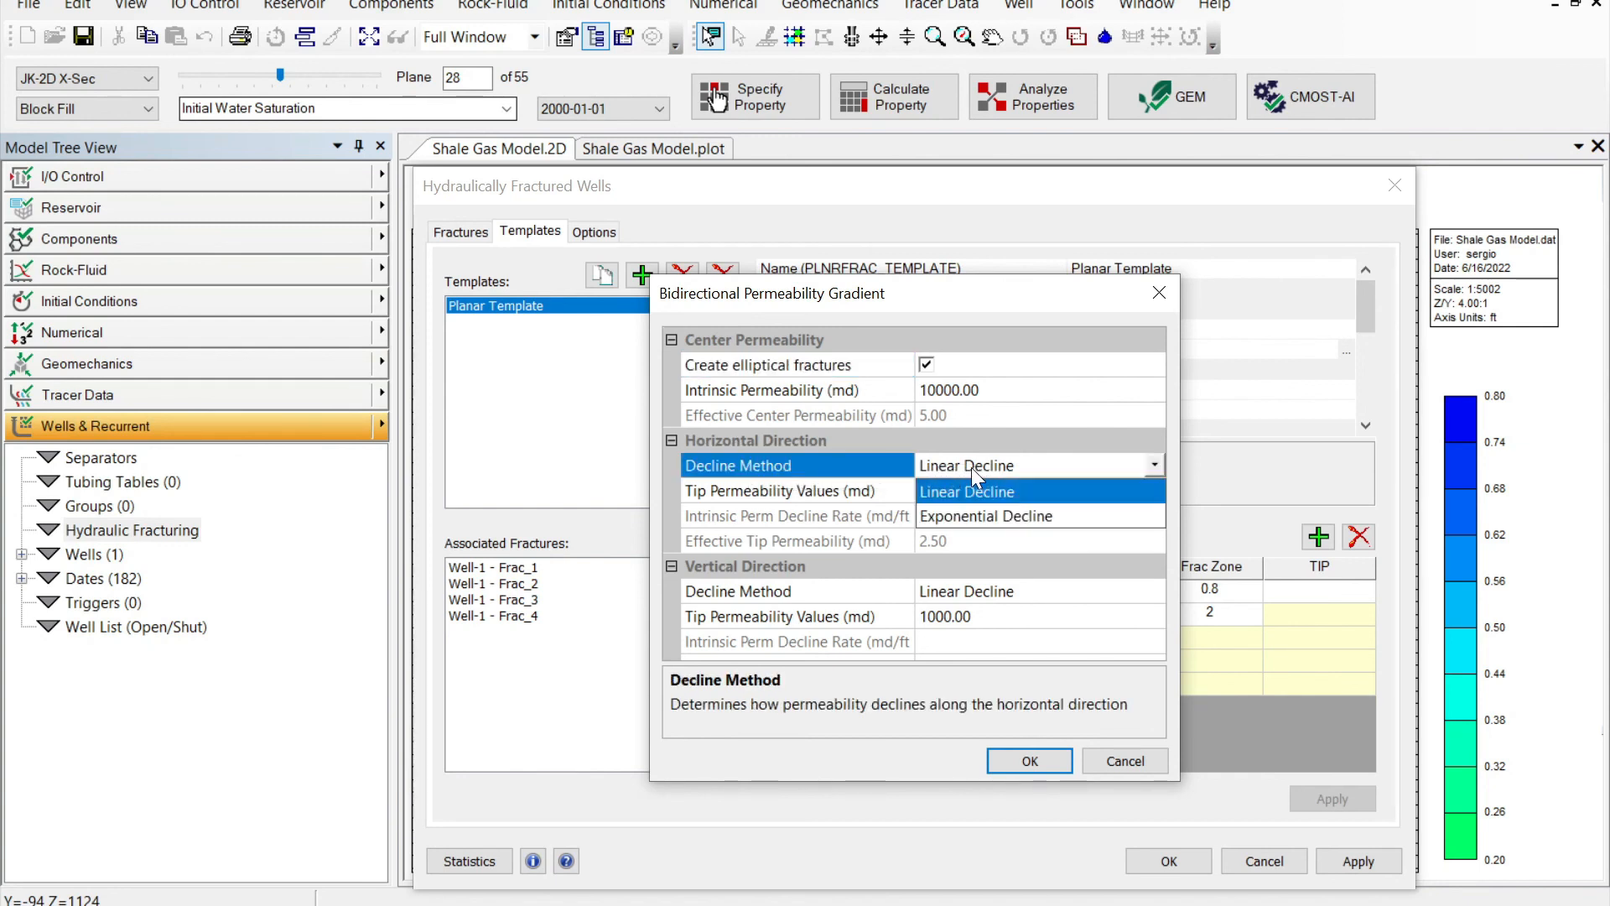
left_click(950, 516)
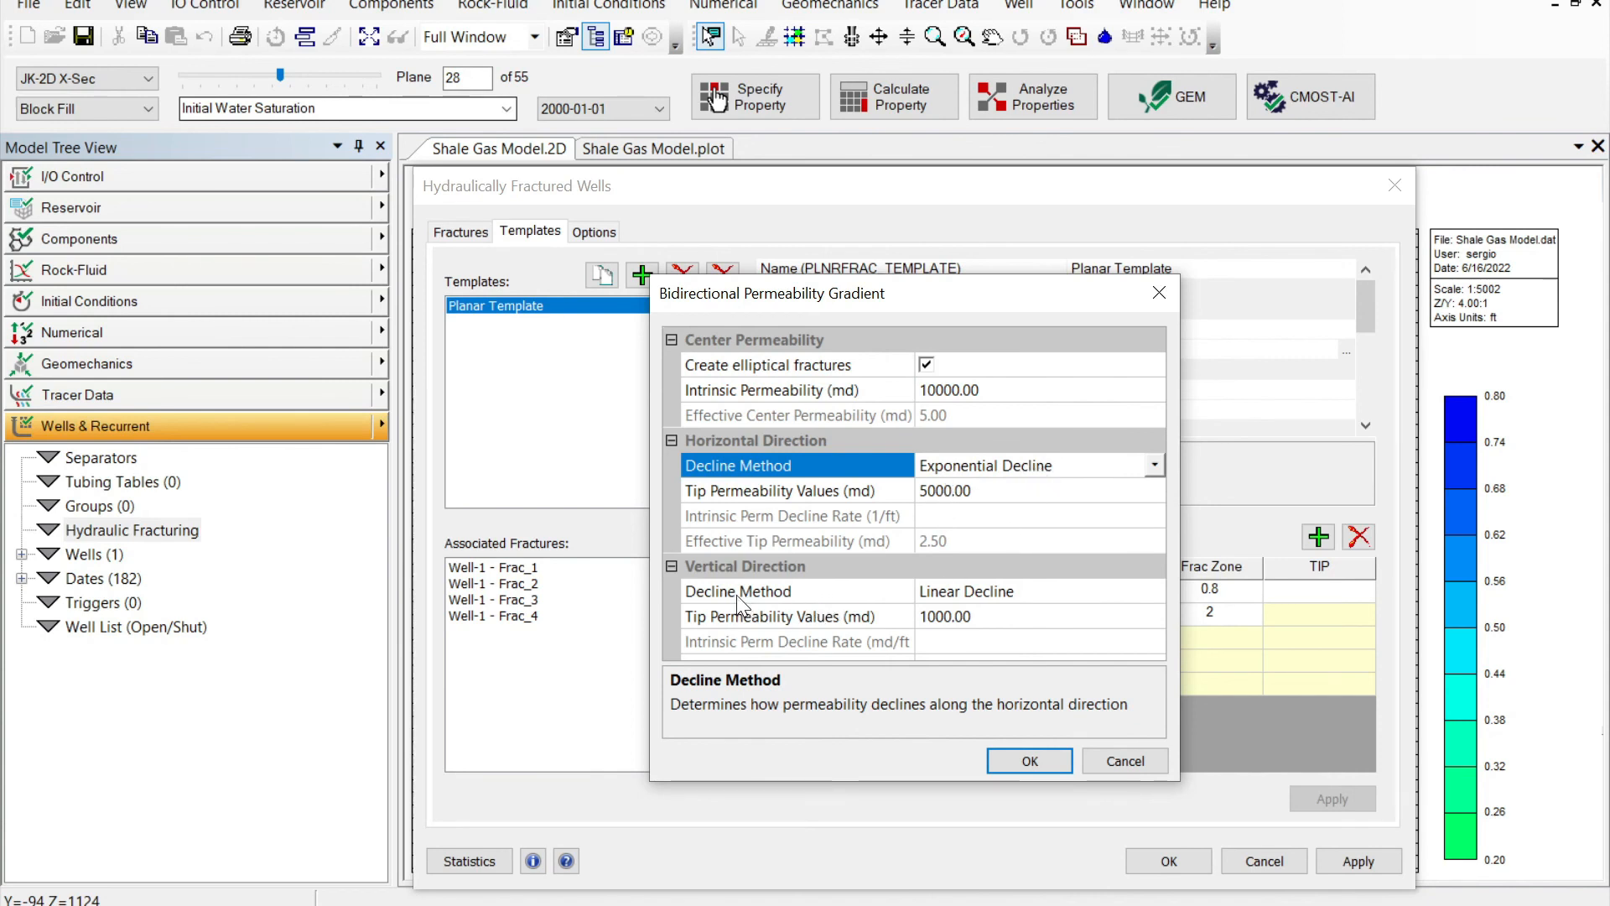
left_click(933, 589)
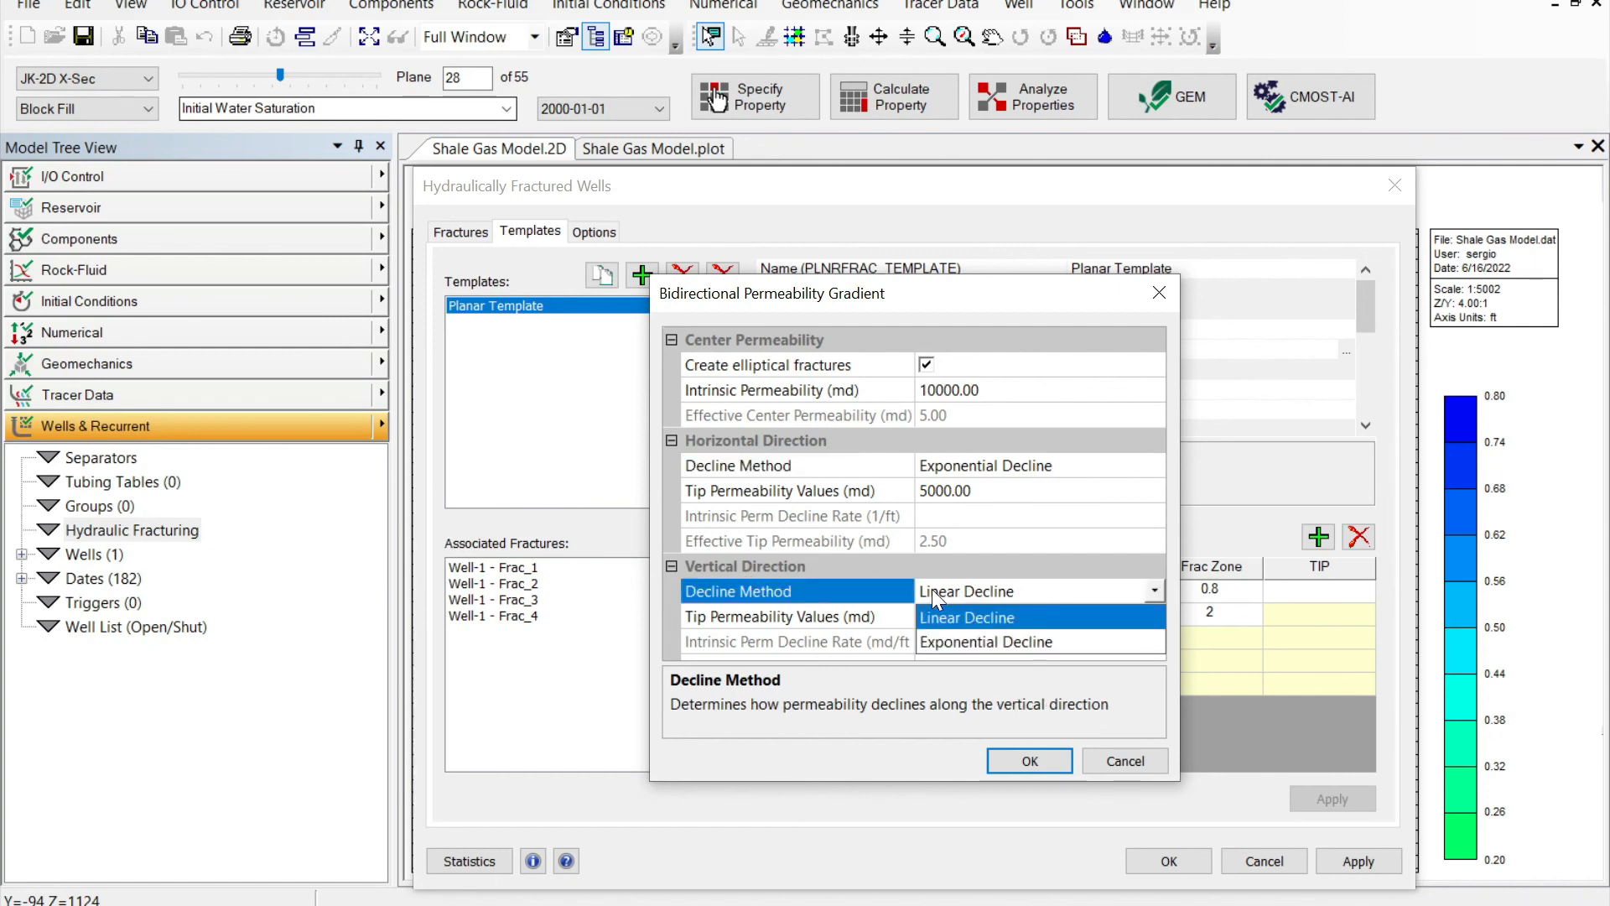
left_click(944, 641)
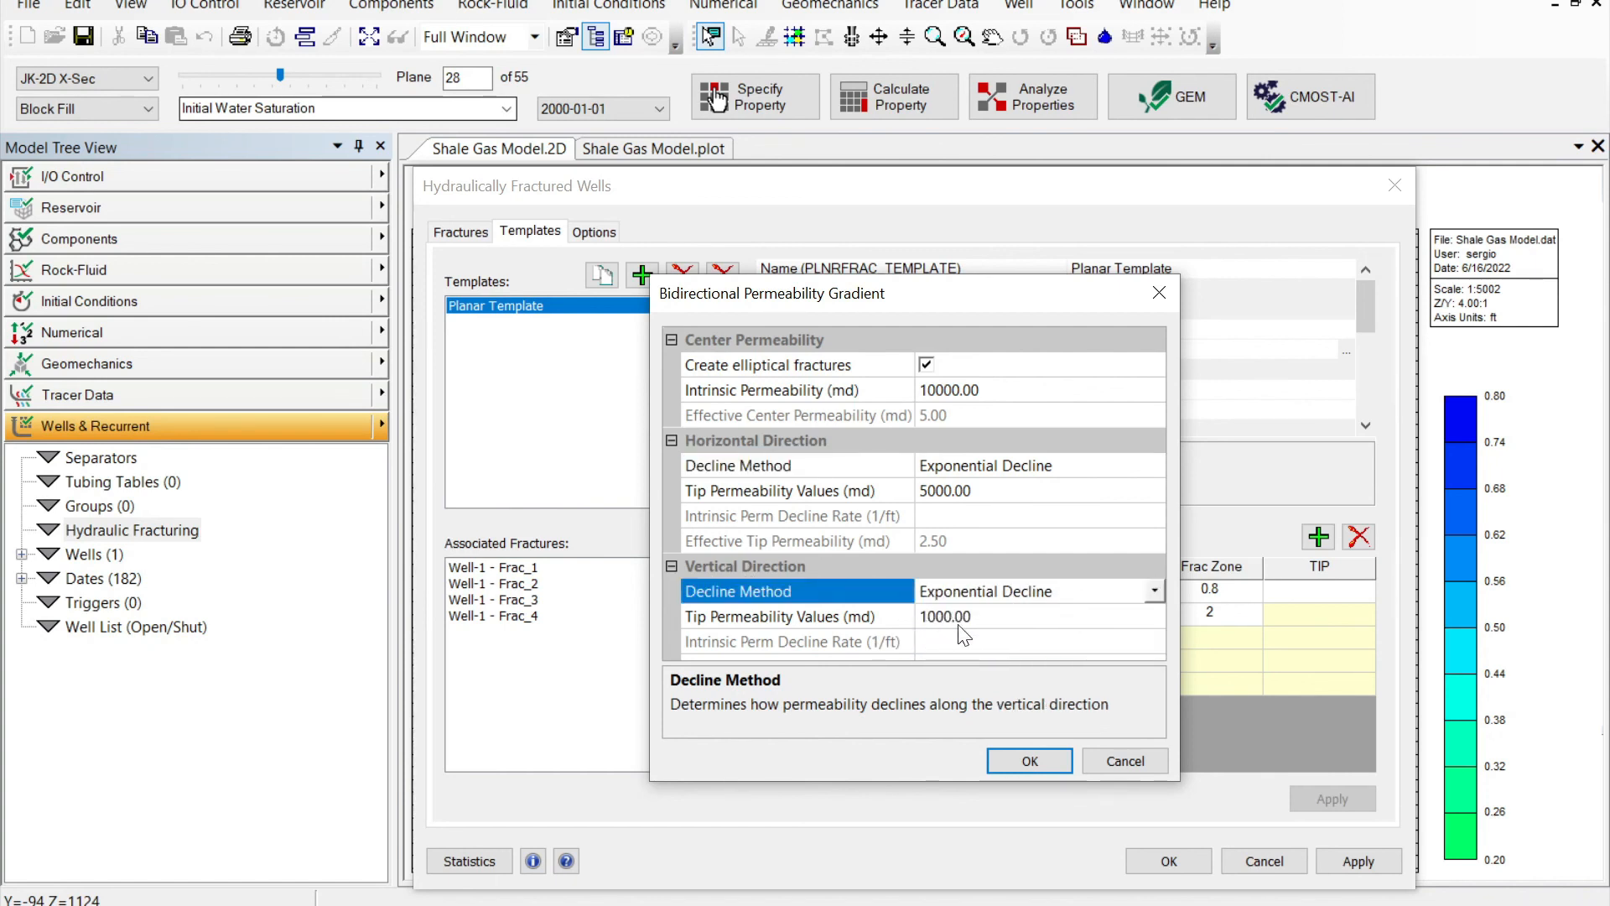
left_click(928, 617)
left_click(926, 616)
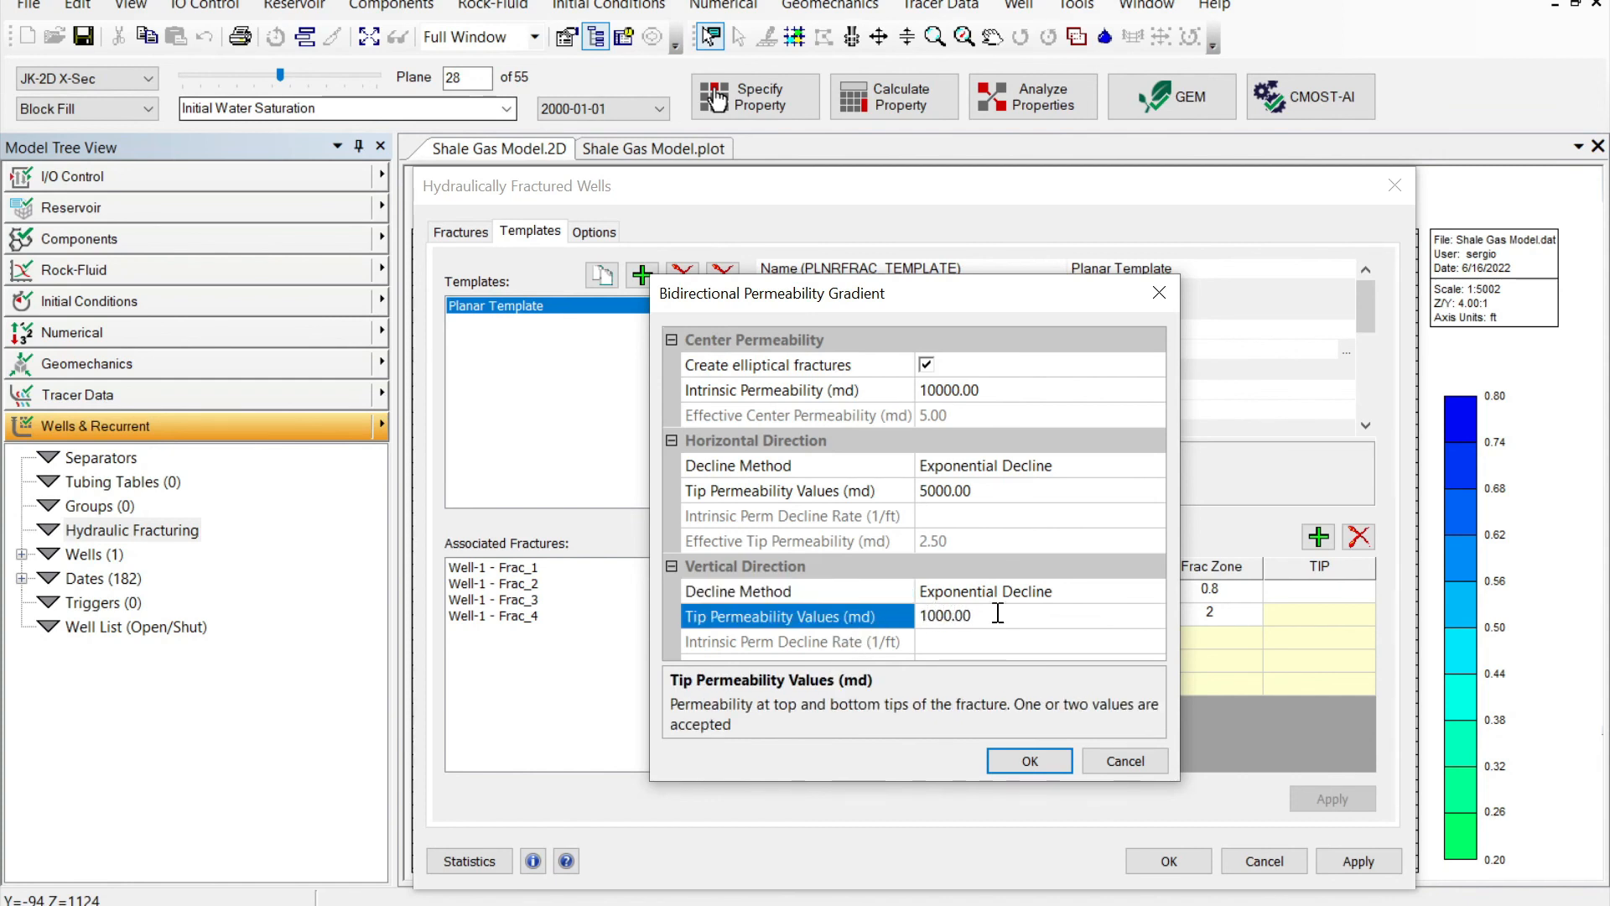
left_click(1024, 758)
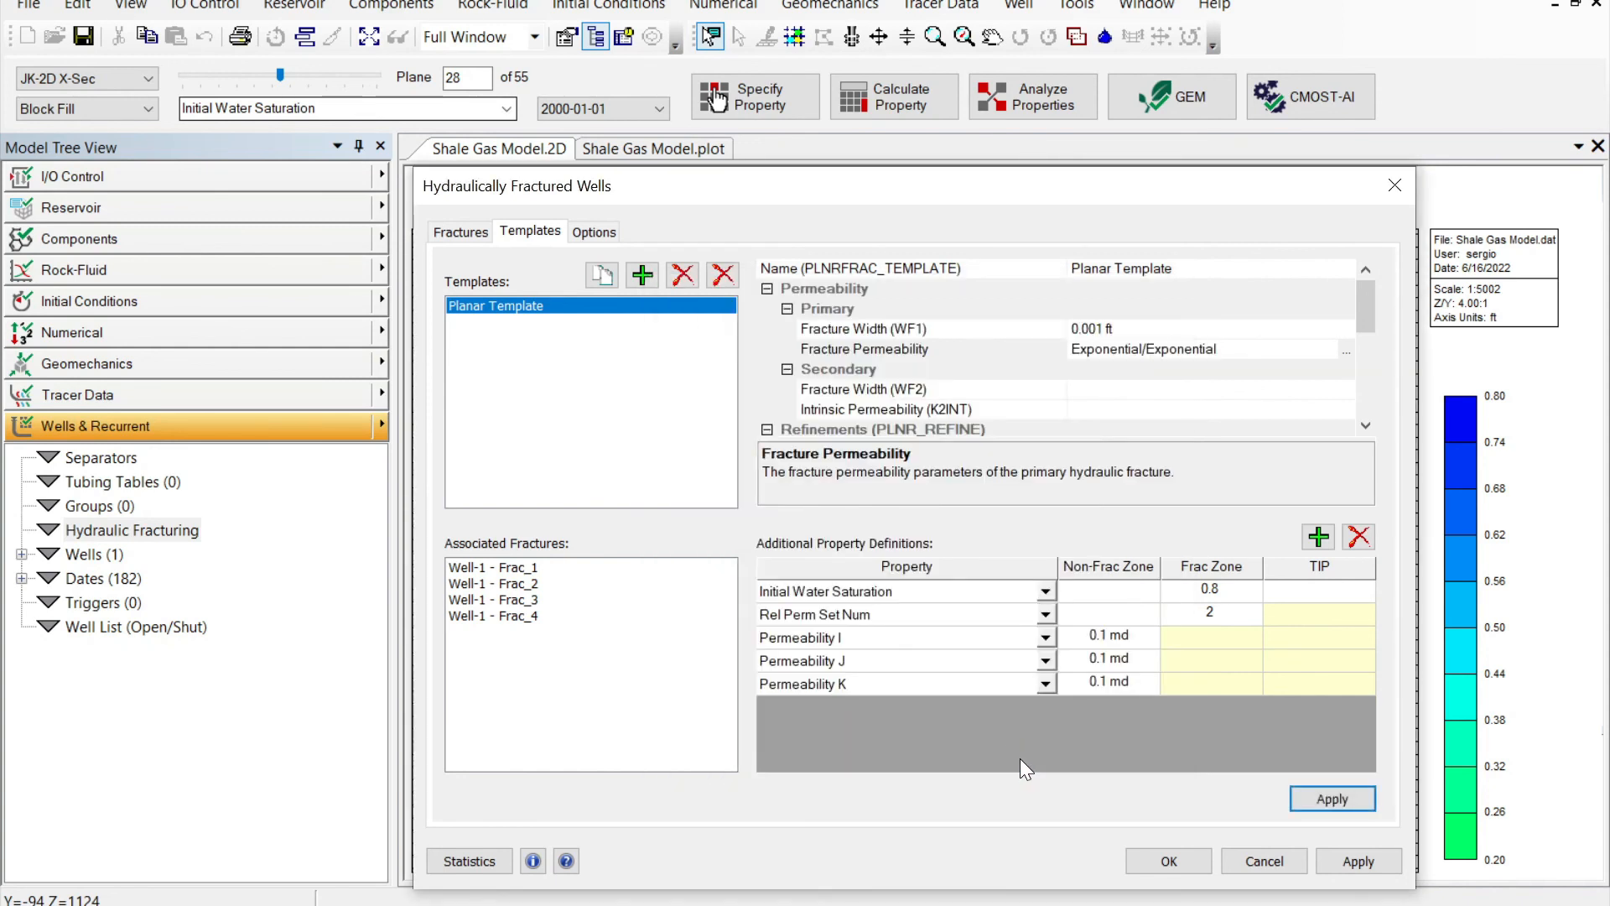
Apply the hydraulic fracture changes to the model, accept the confirmation, and close the Hydraulically Fractured Wells settings
left_click(1344, 863)
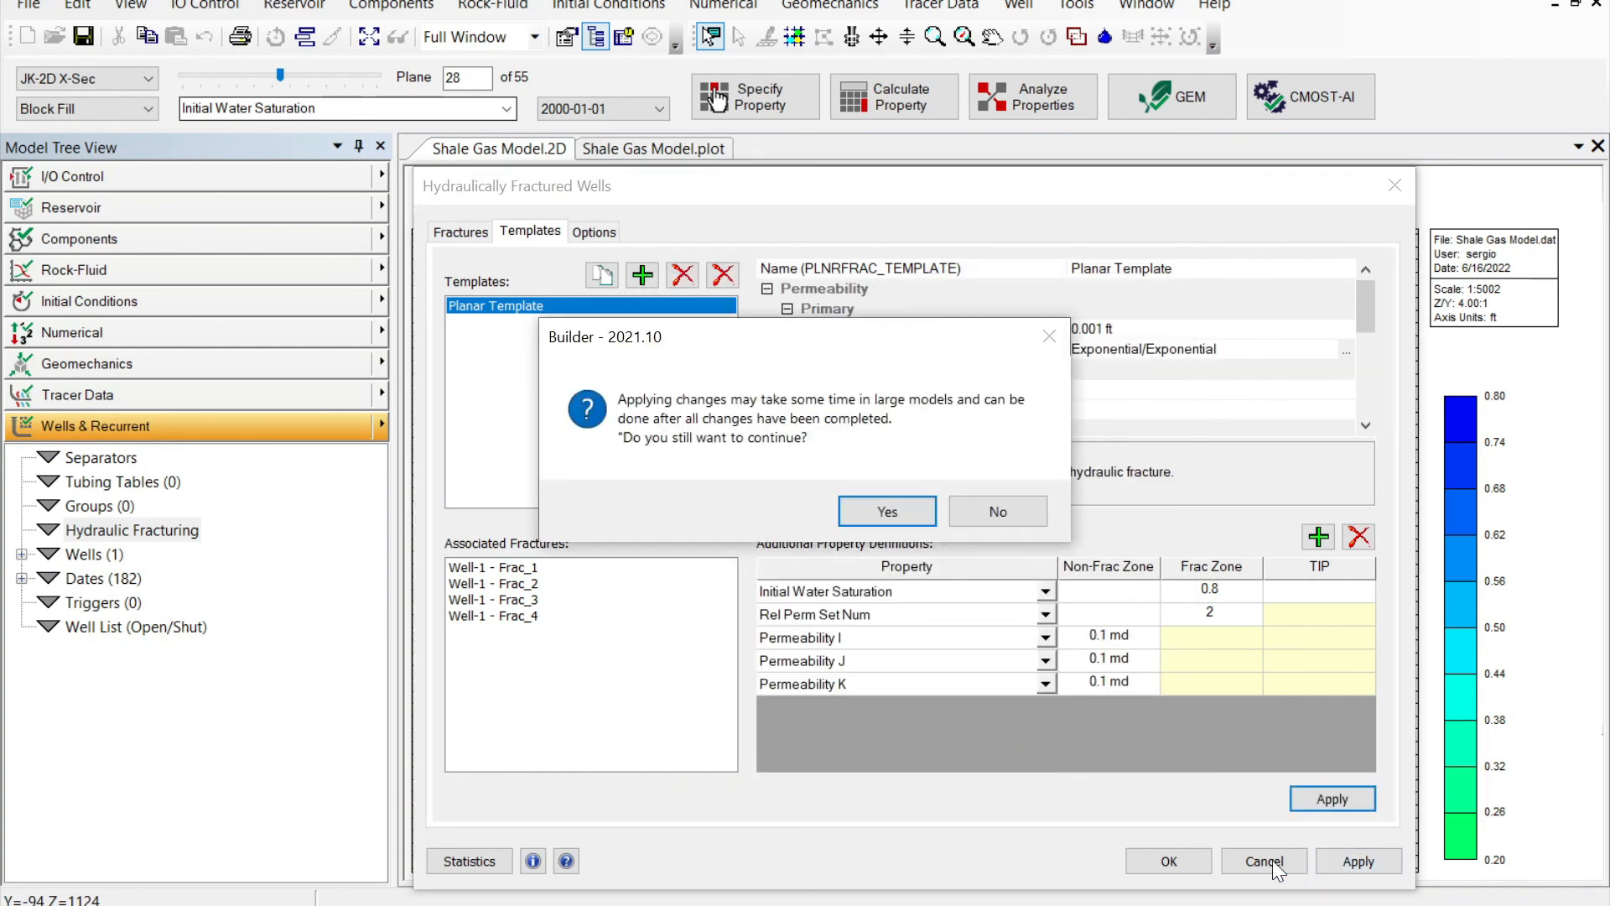
left_click(879, 517)
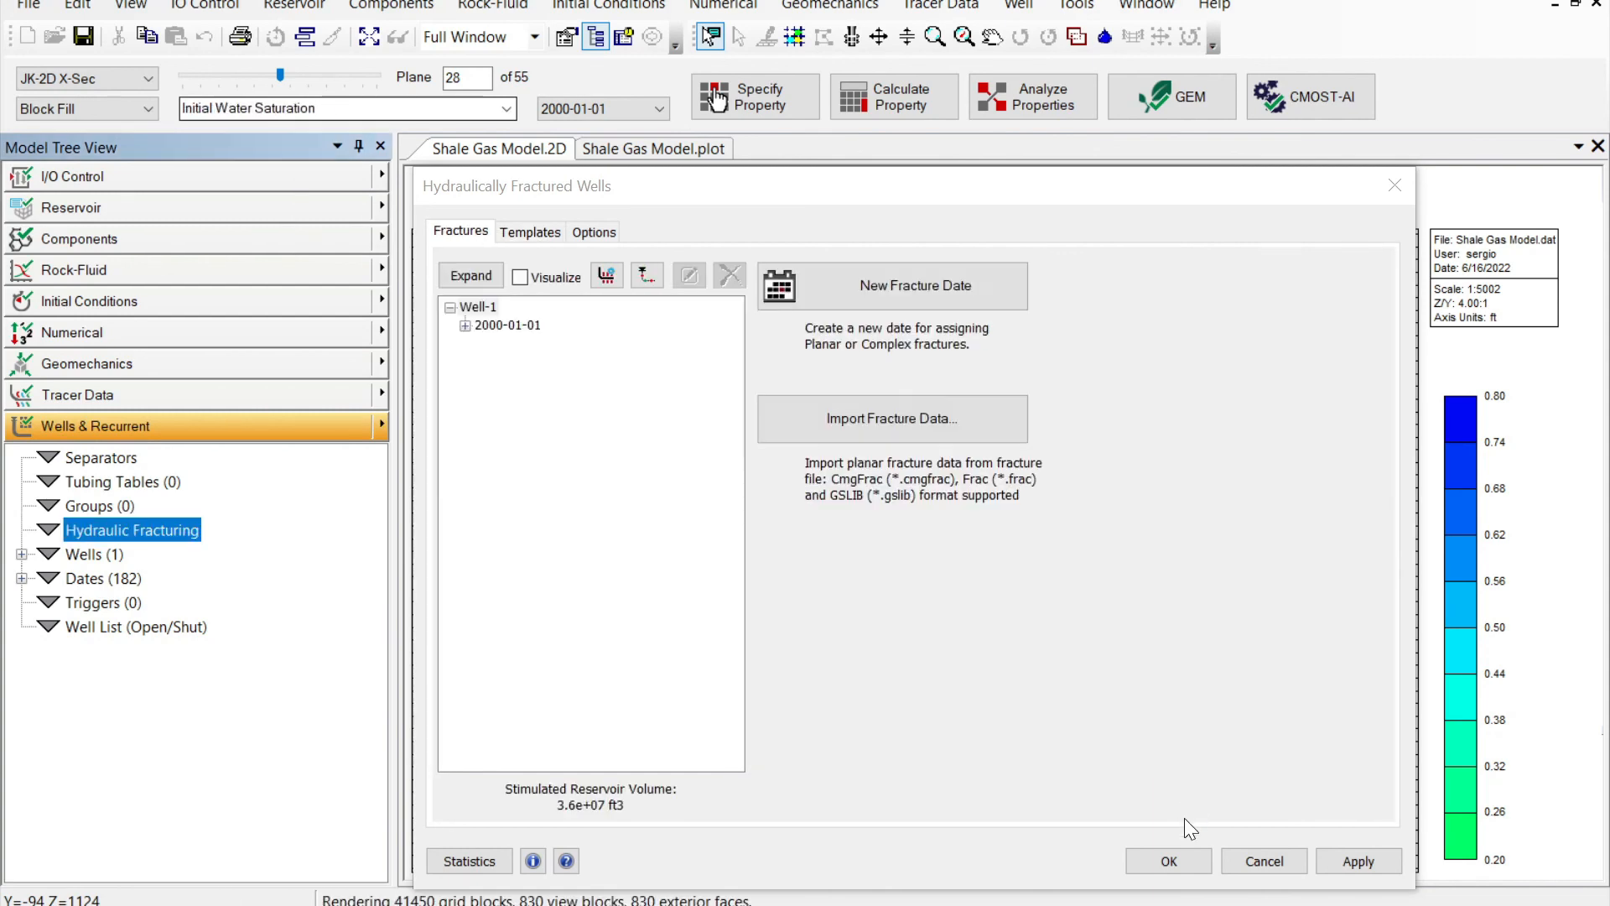
left_click(1170, 859)
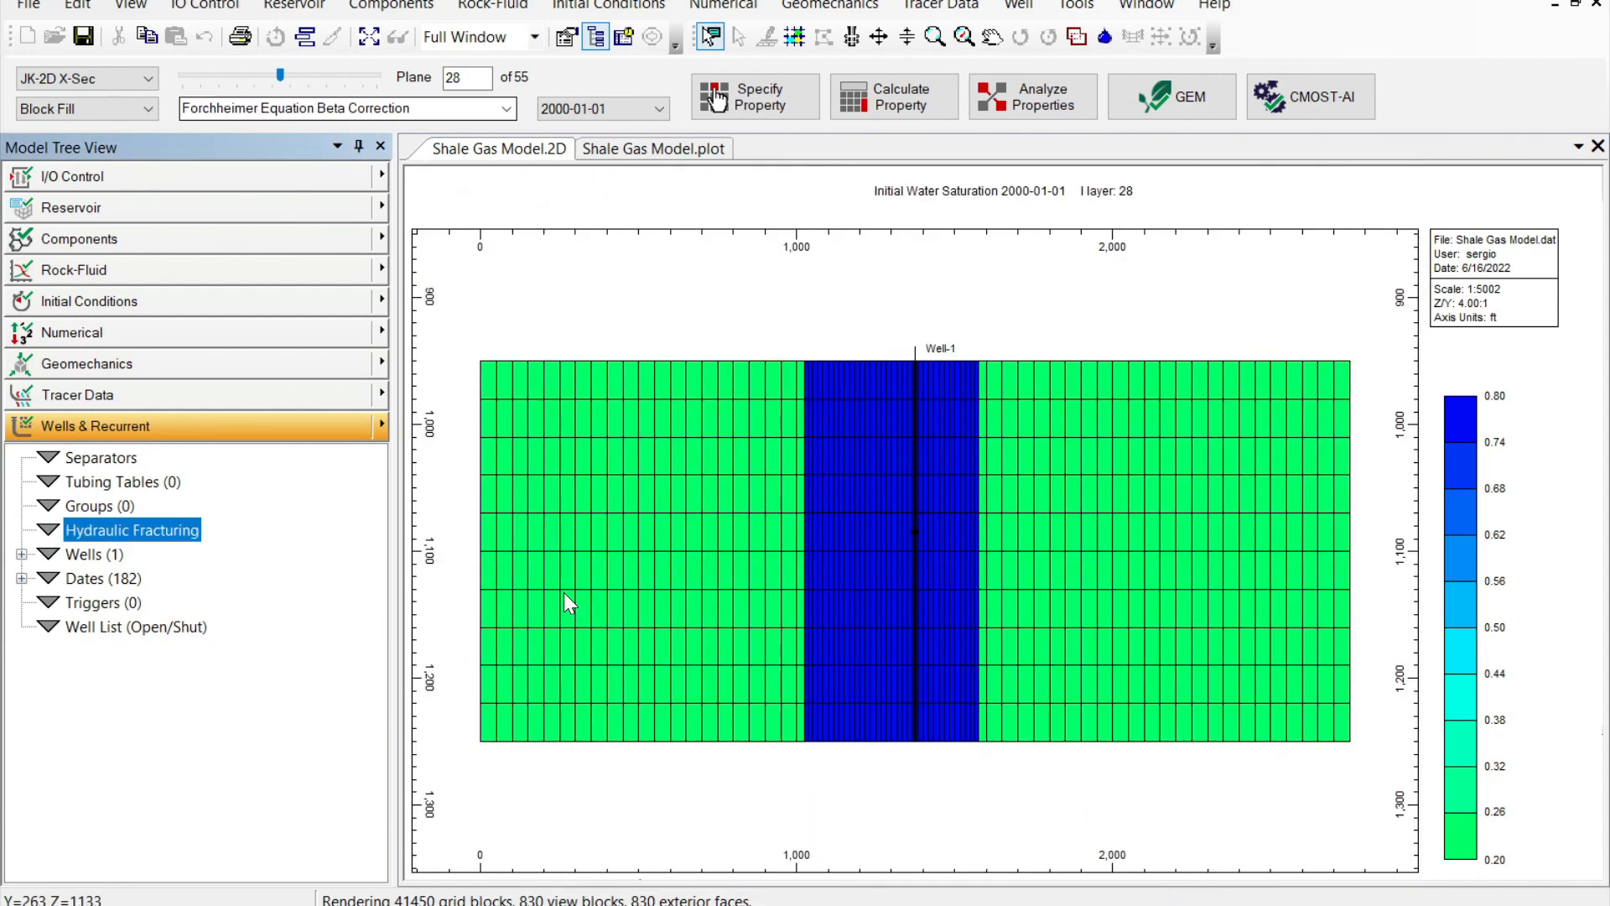
Display Permeability I on the grid and view it close up around the fractures in the IJ-2D Areal view
left_click(506, 109)
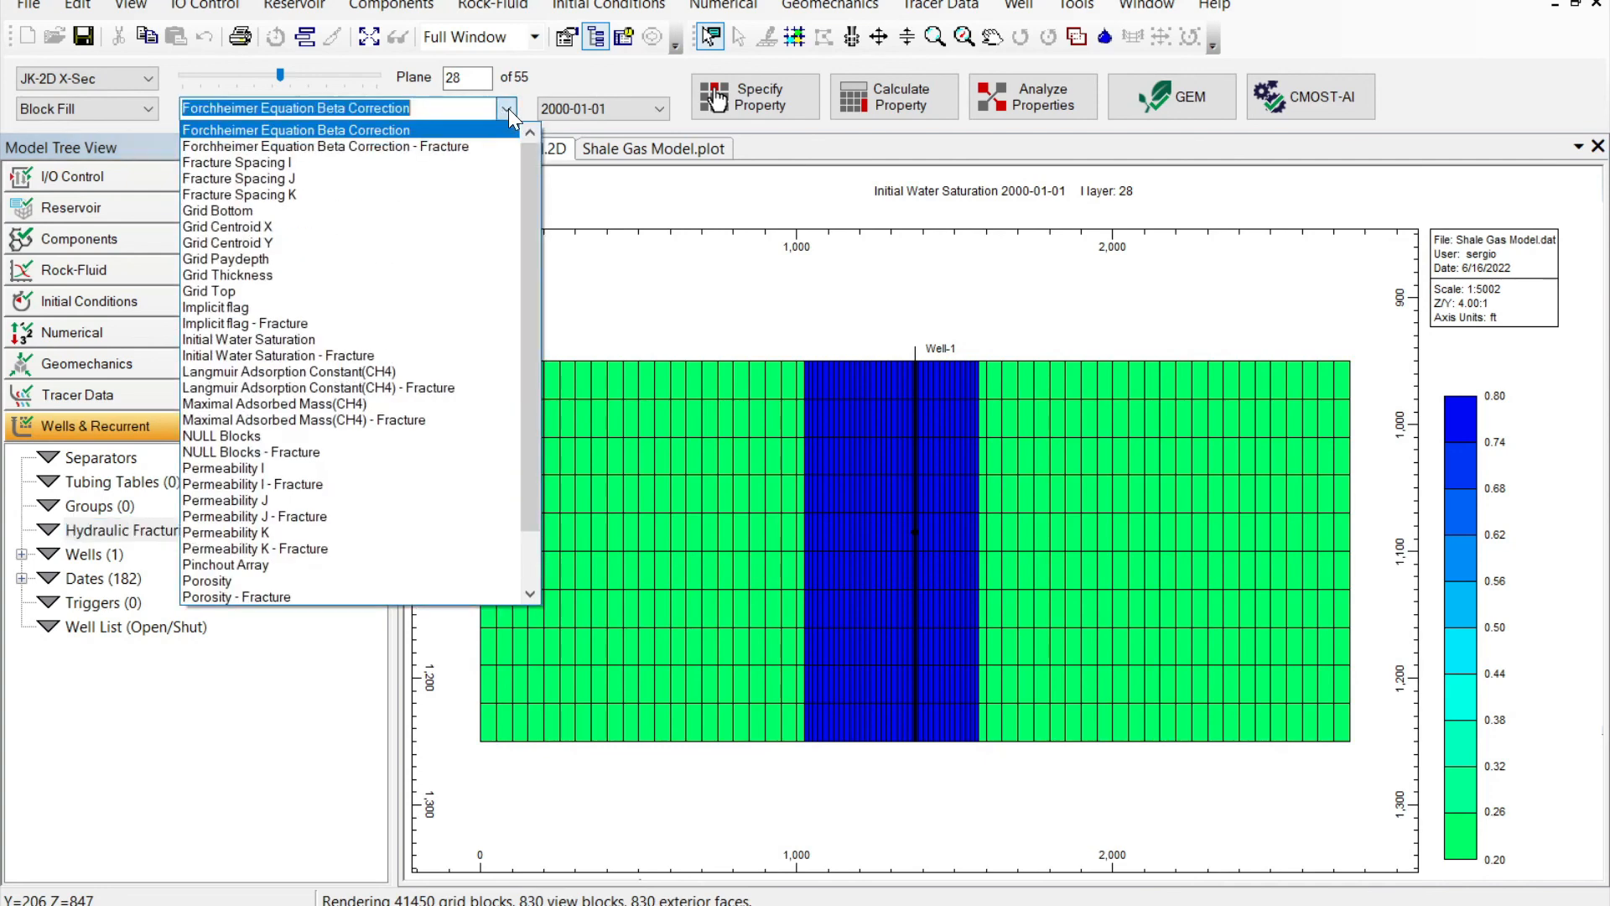
left_click(357, 468)
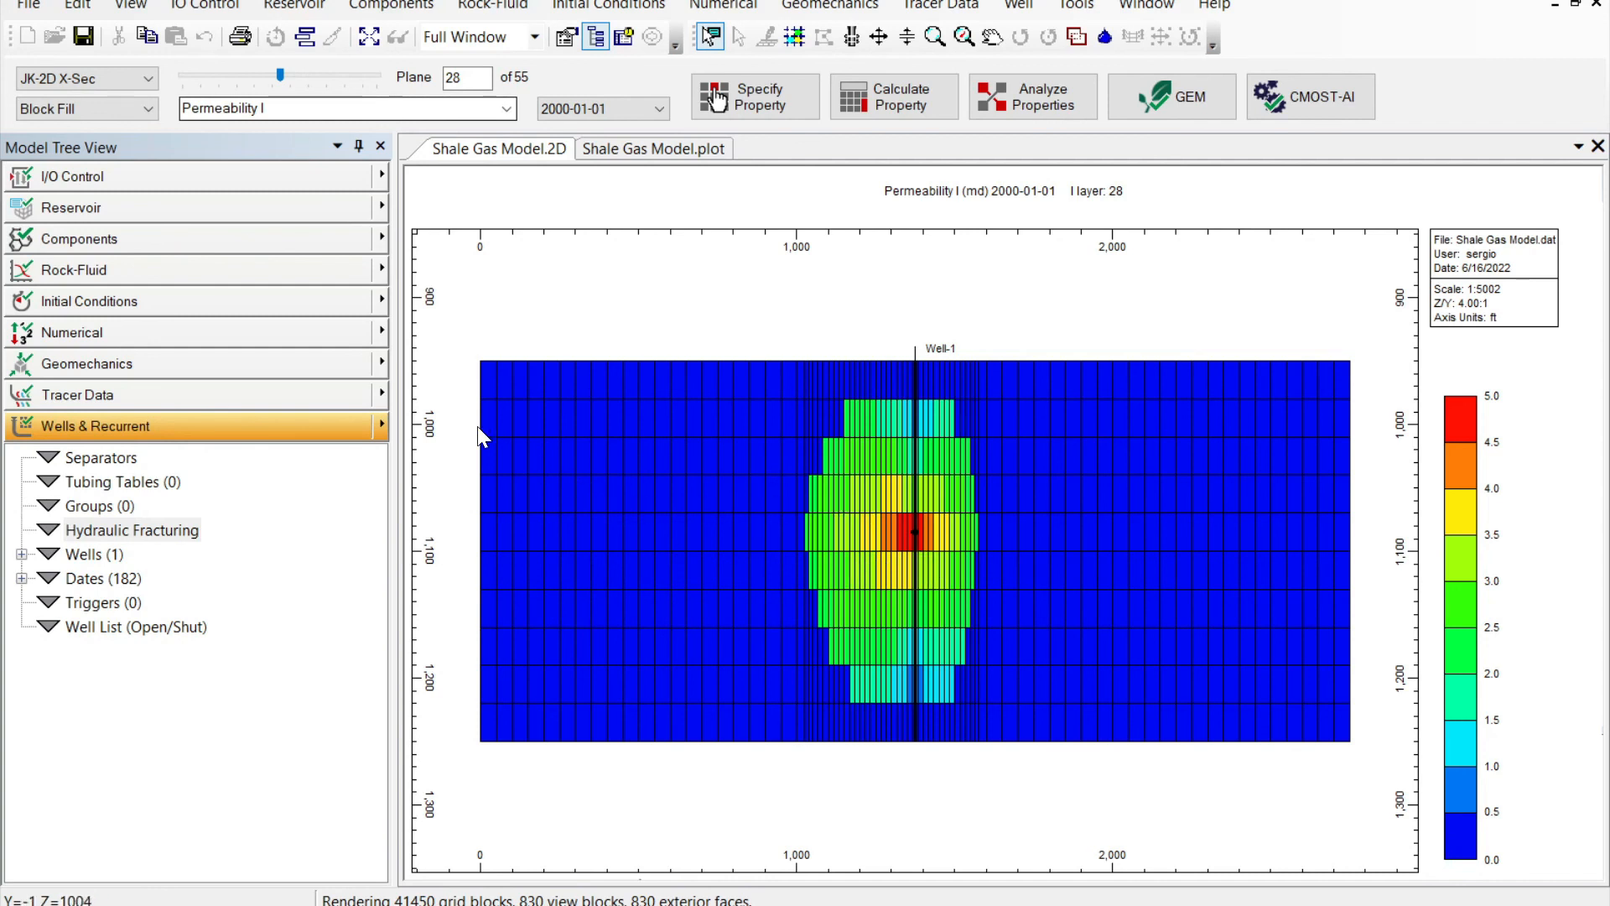
left_click(147, 80)
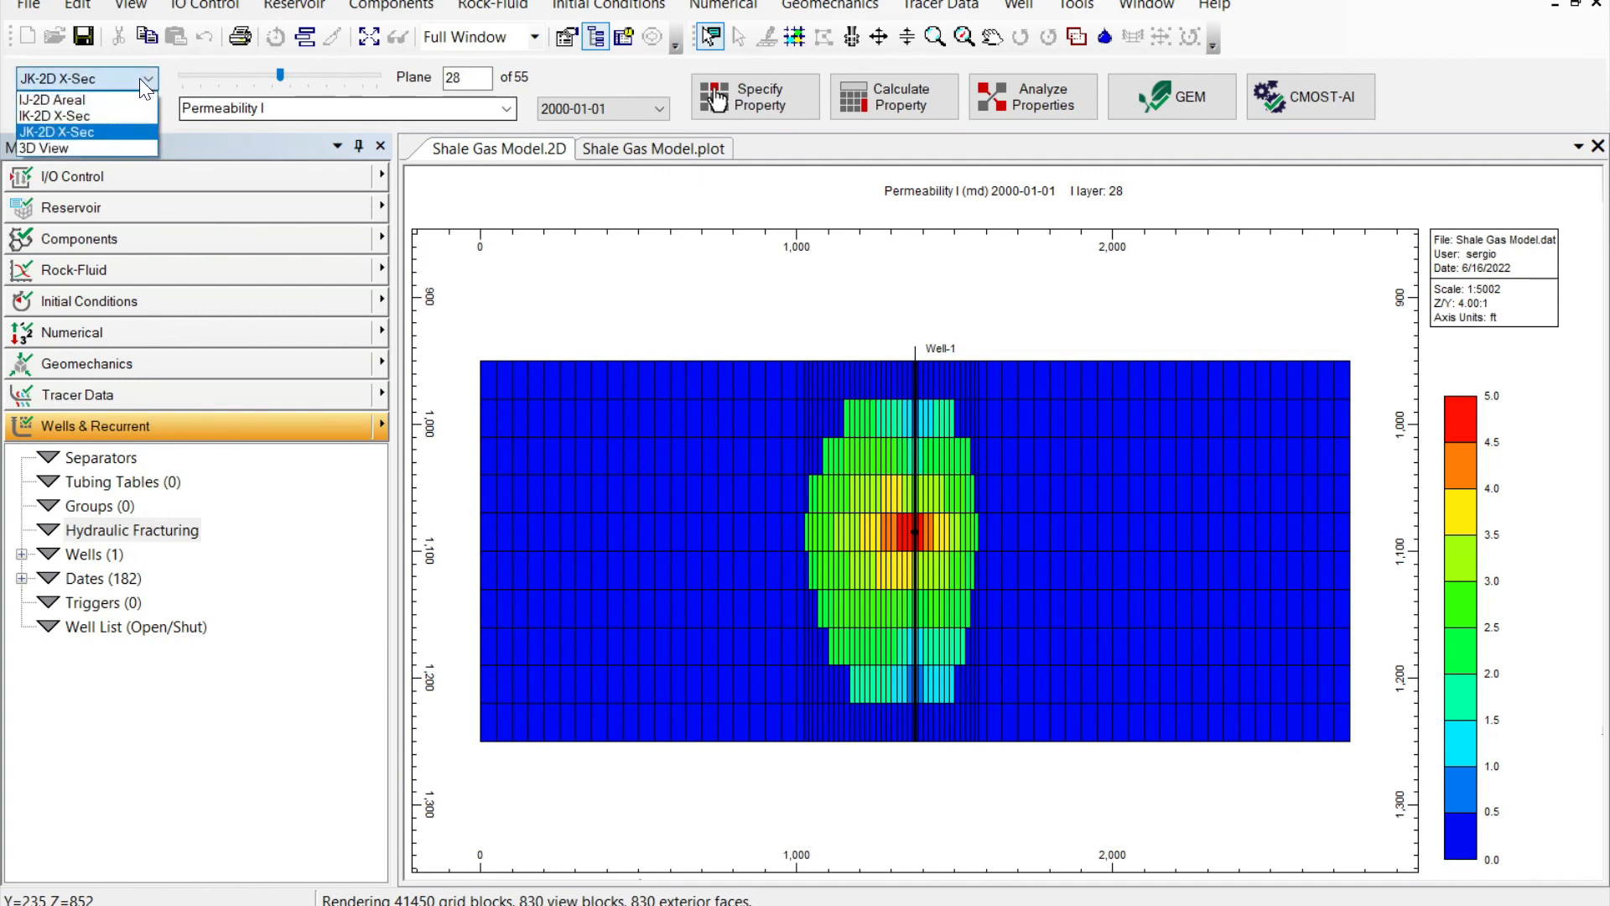
left_click(77, 102)
scroll(920, 596, "up", 1)
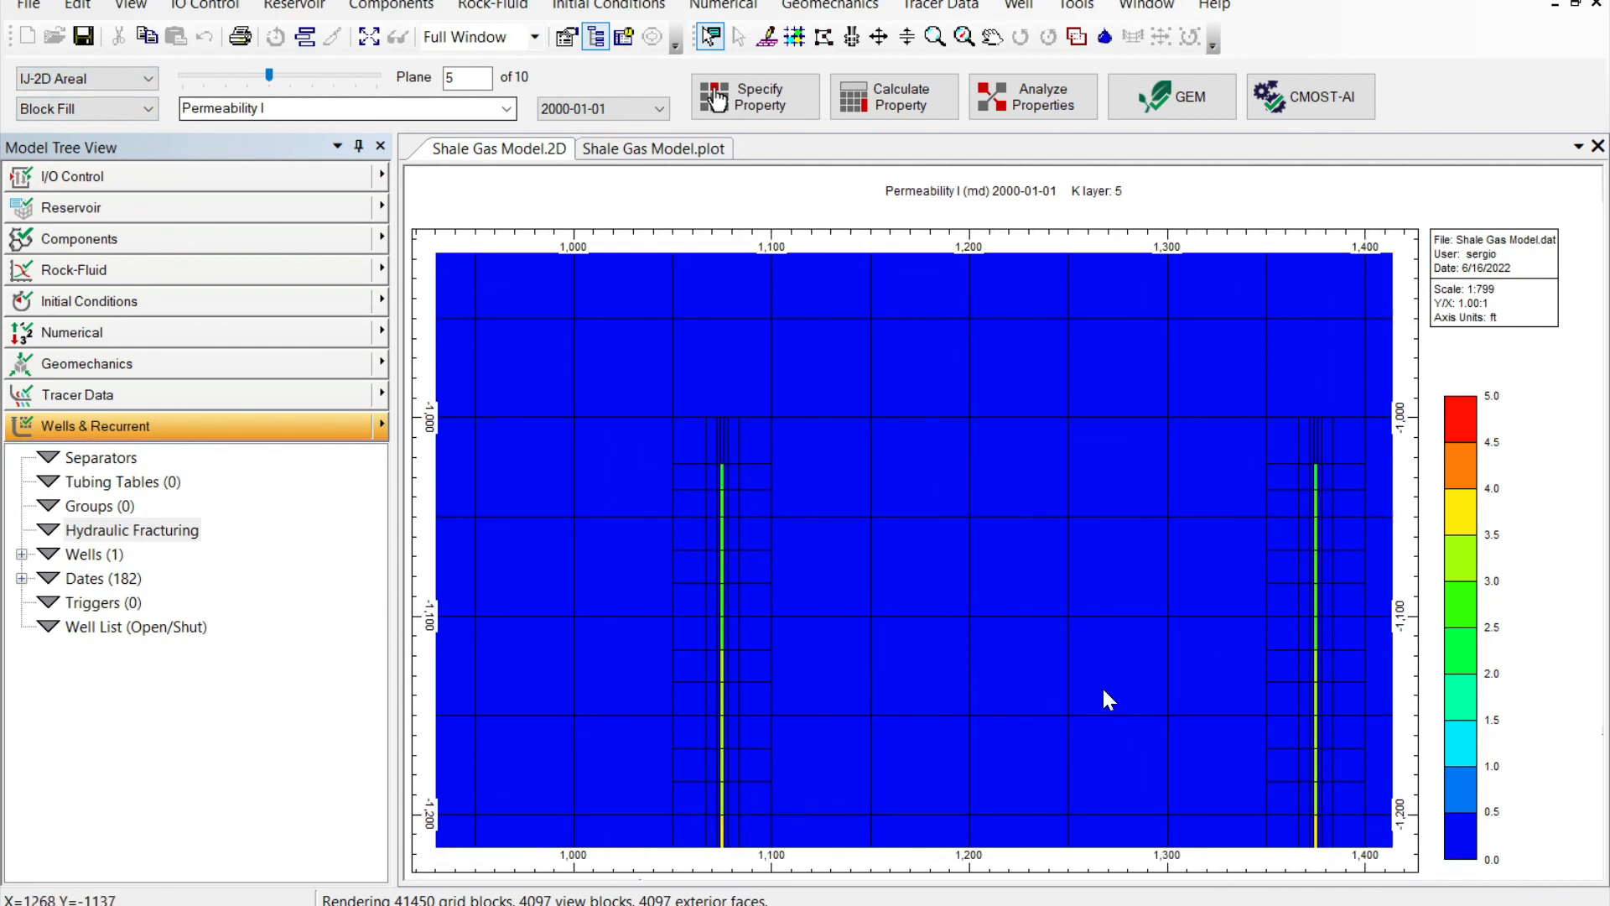
Change the Permeability I color scale type to Logarithmic and apply it to the areal view
right_click(1458, 591)
mouse_move(1441, 652)
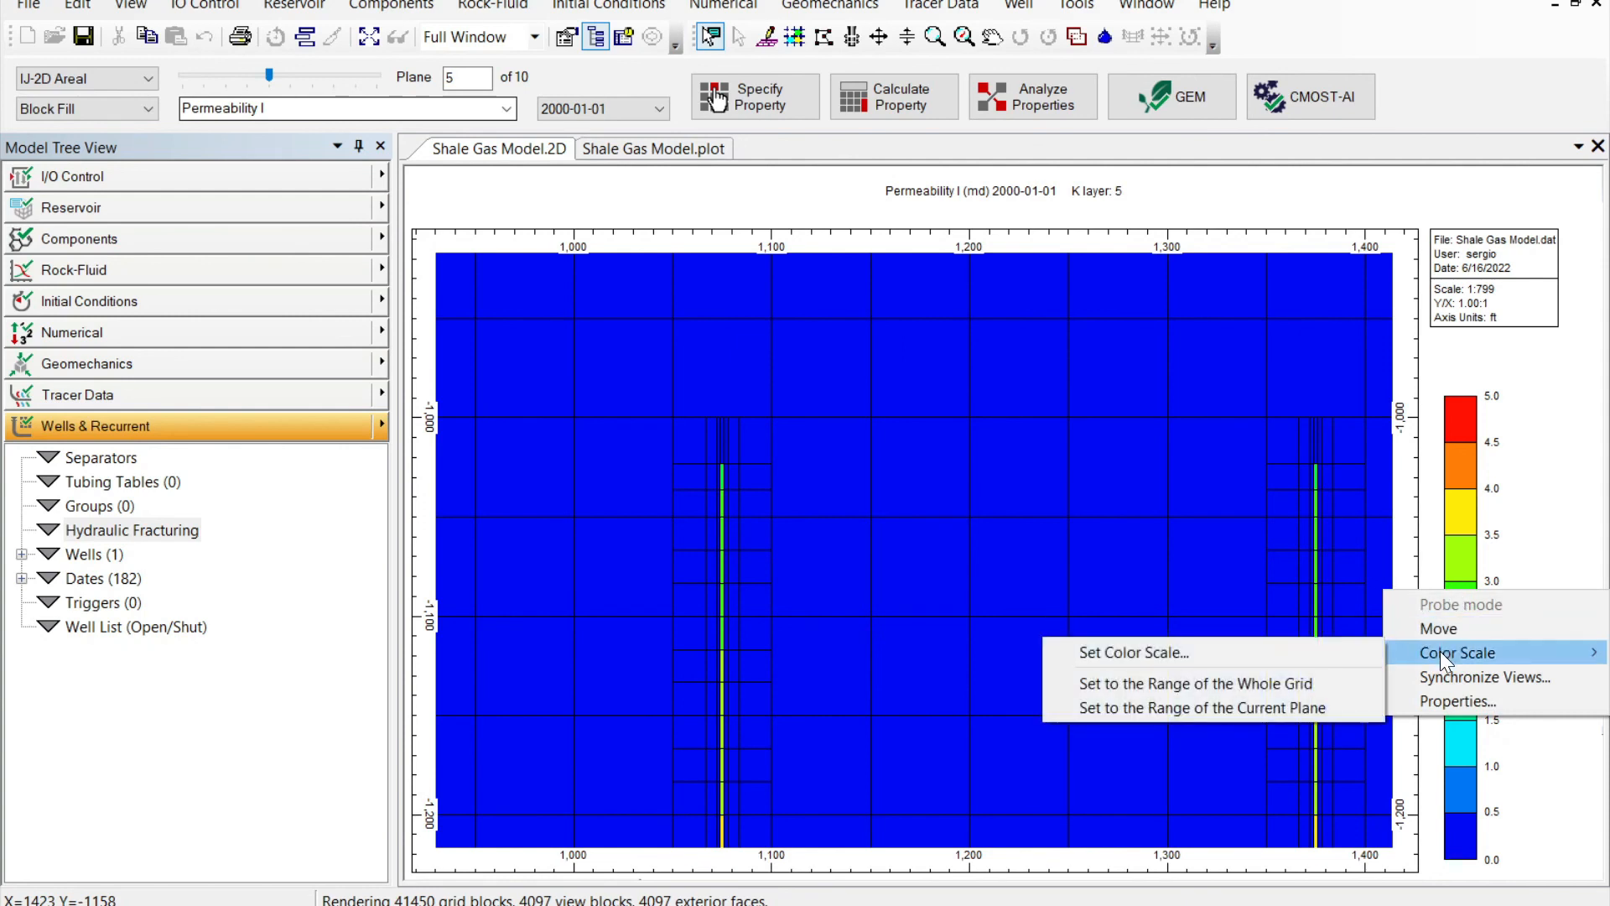
left_click(1149, 654)
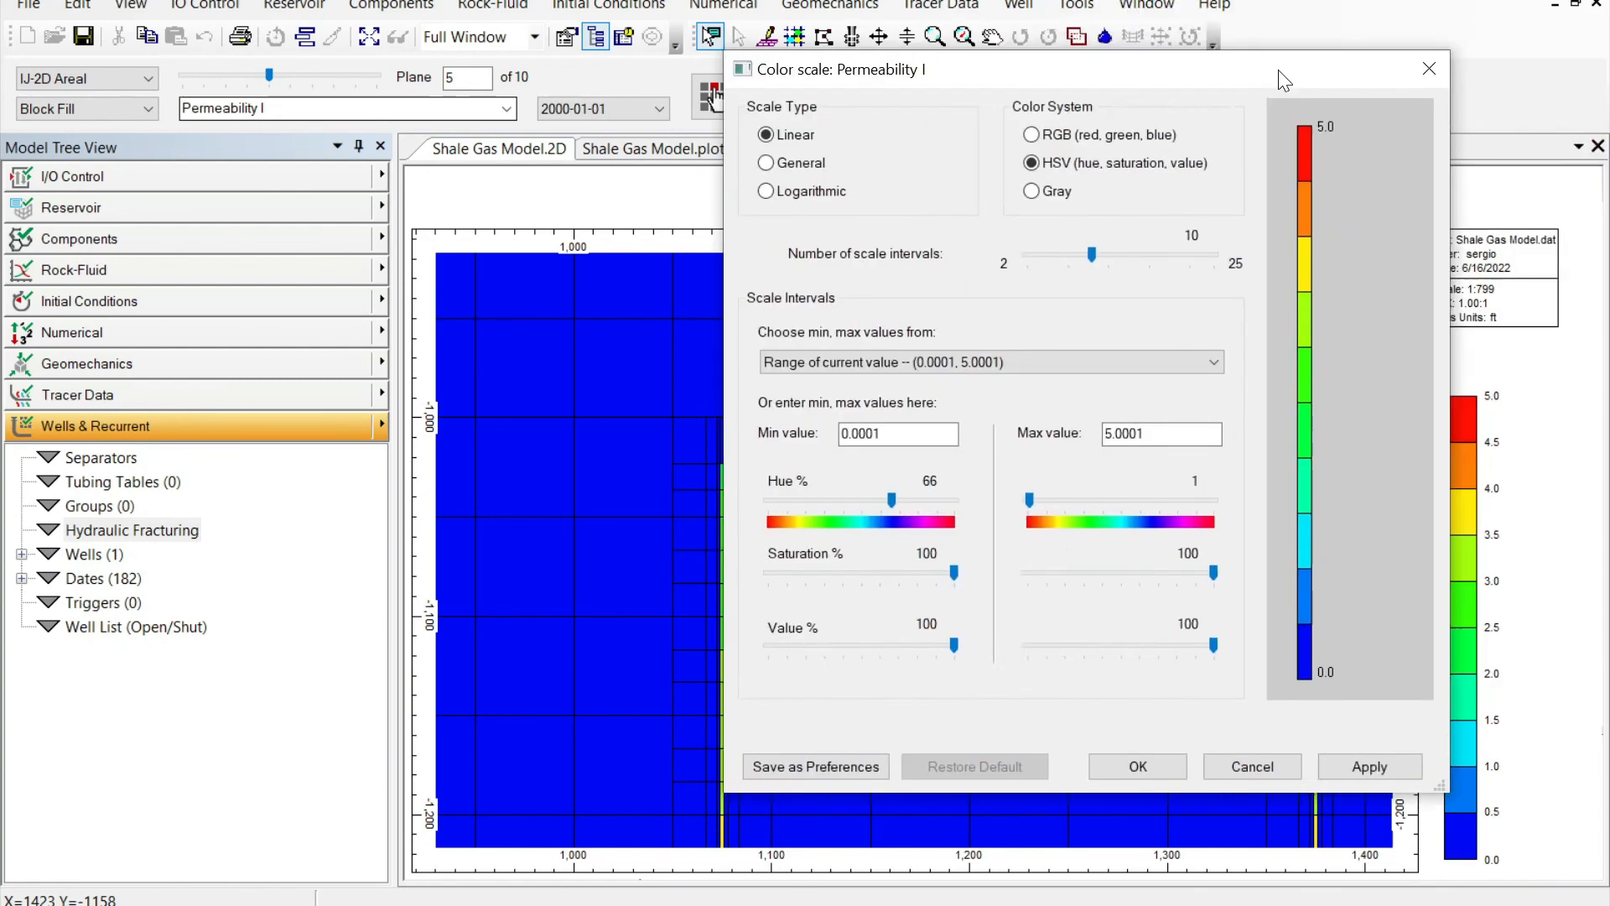
left_click_drag(1274, 57, 1132, 46)
left_click(666, 167)
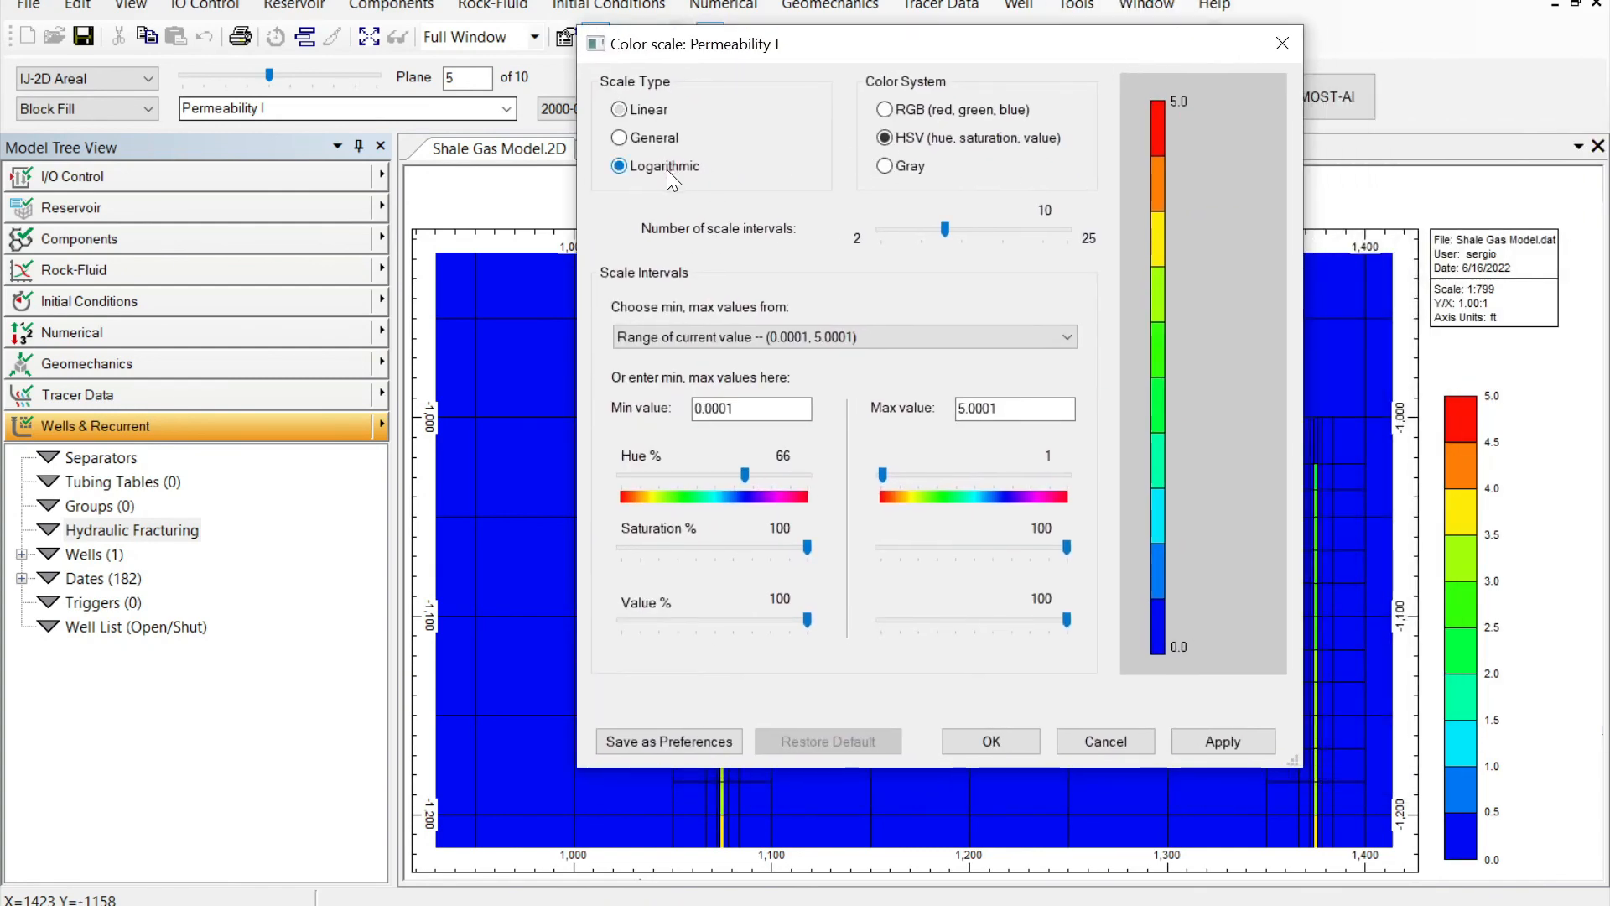
left_click(1214, 736)
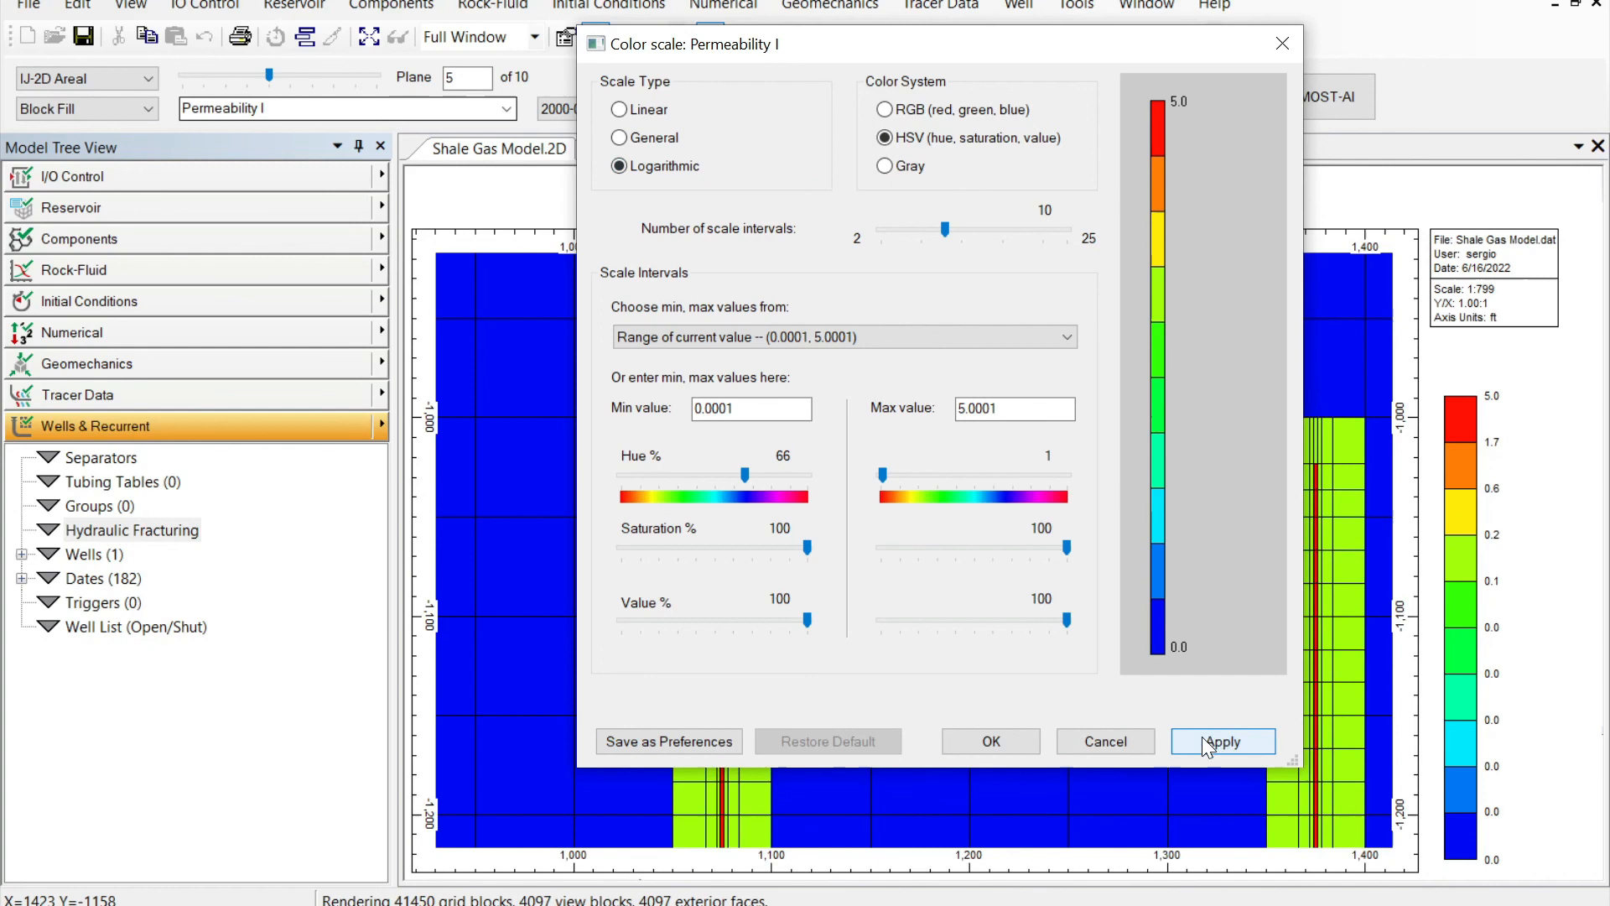
left_click(964, 738)
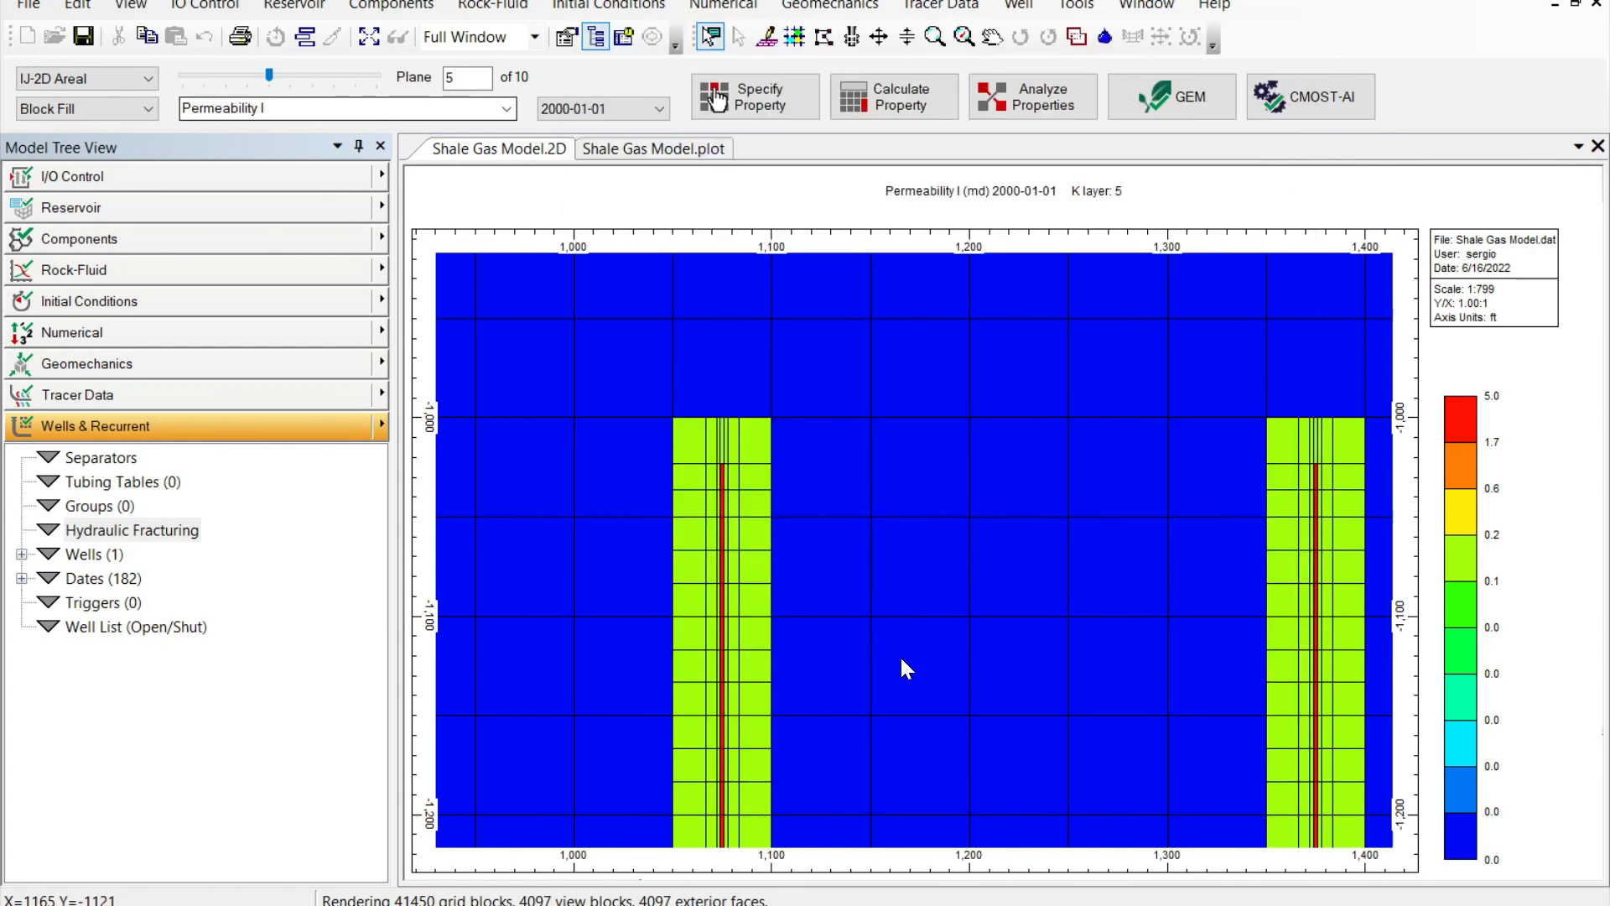
Examine the Permeability I distribution along one fracture, following it down to where it meets Well-1
right_click(914, 577)
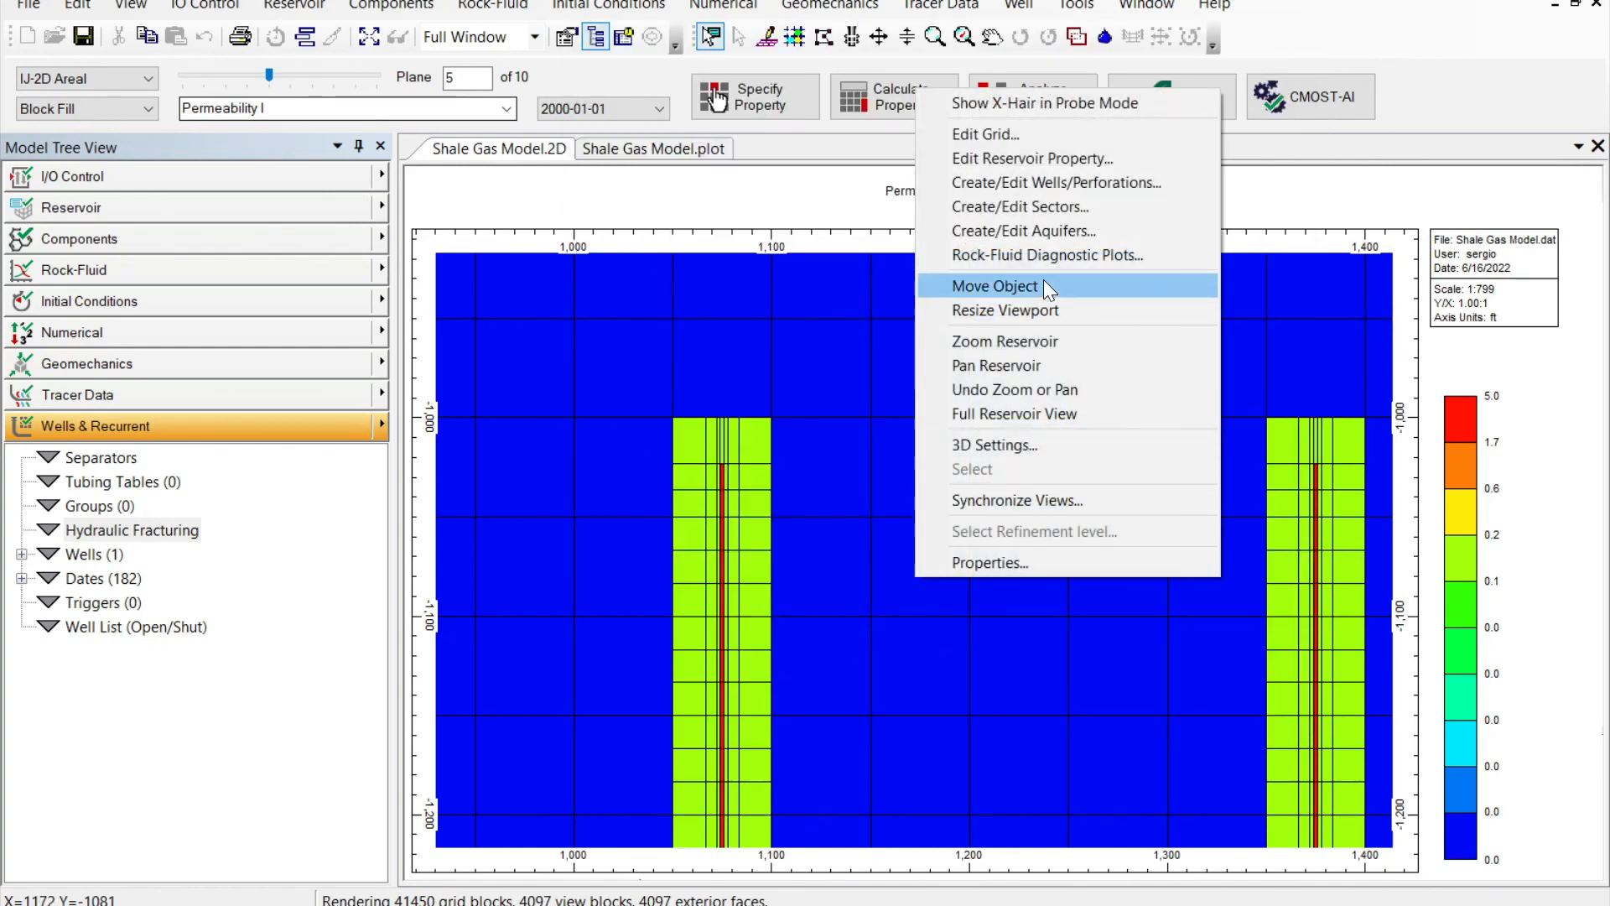
left_click(807, 592)
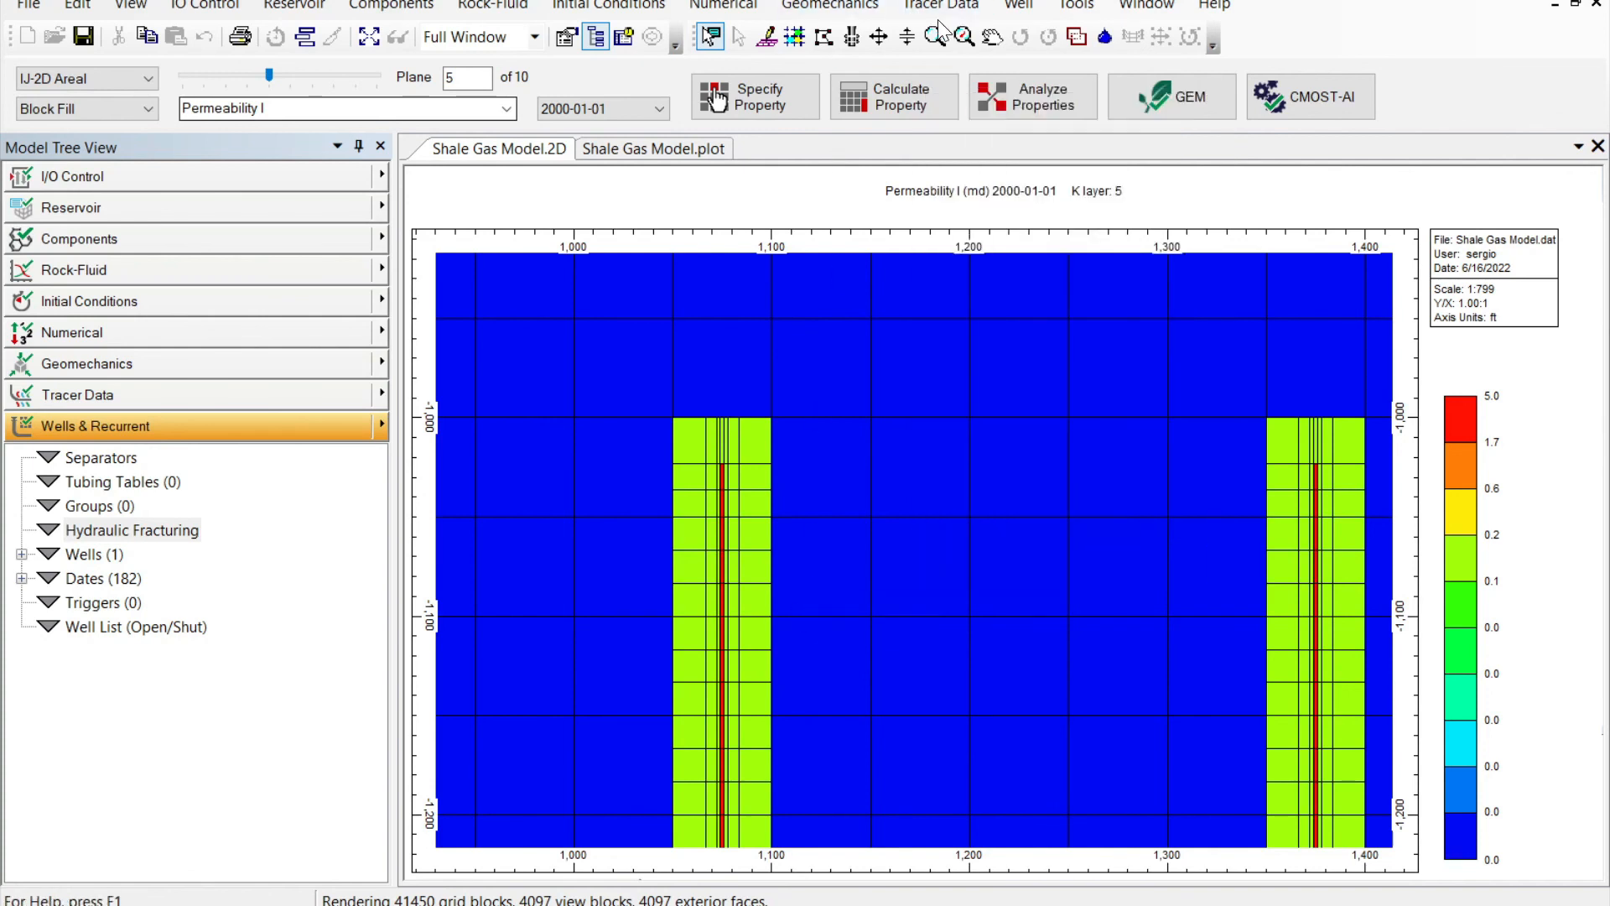
left_click(992, 36)
left_click_drag(916, 501, 932, 482)
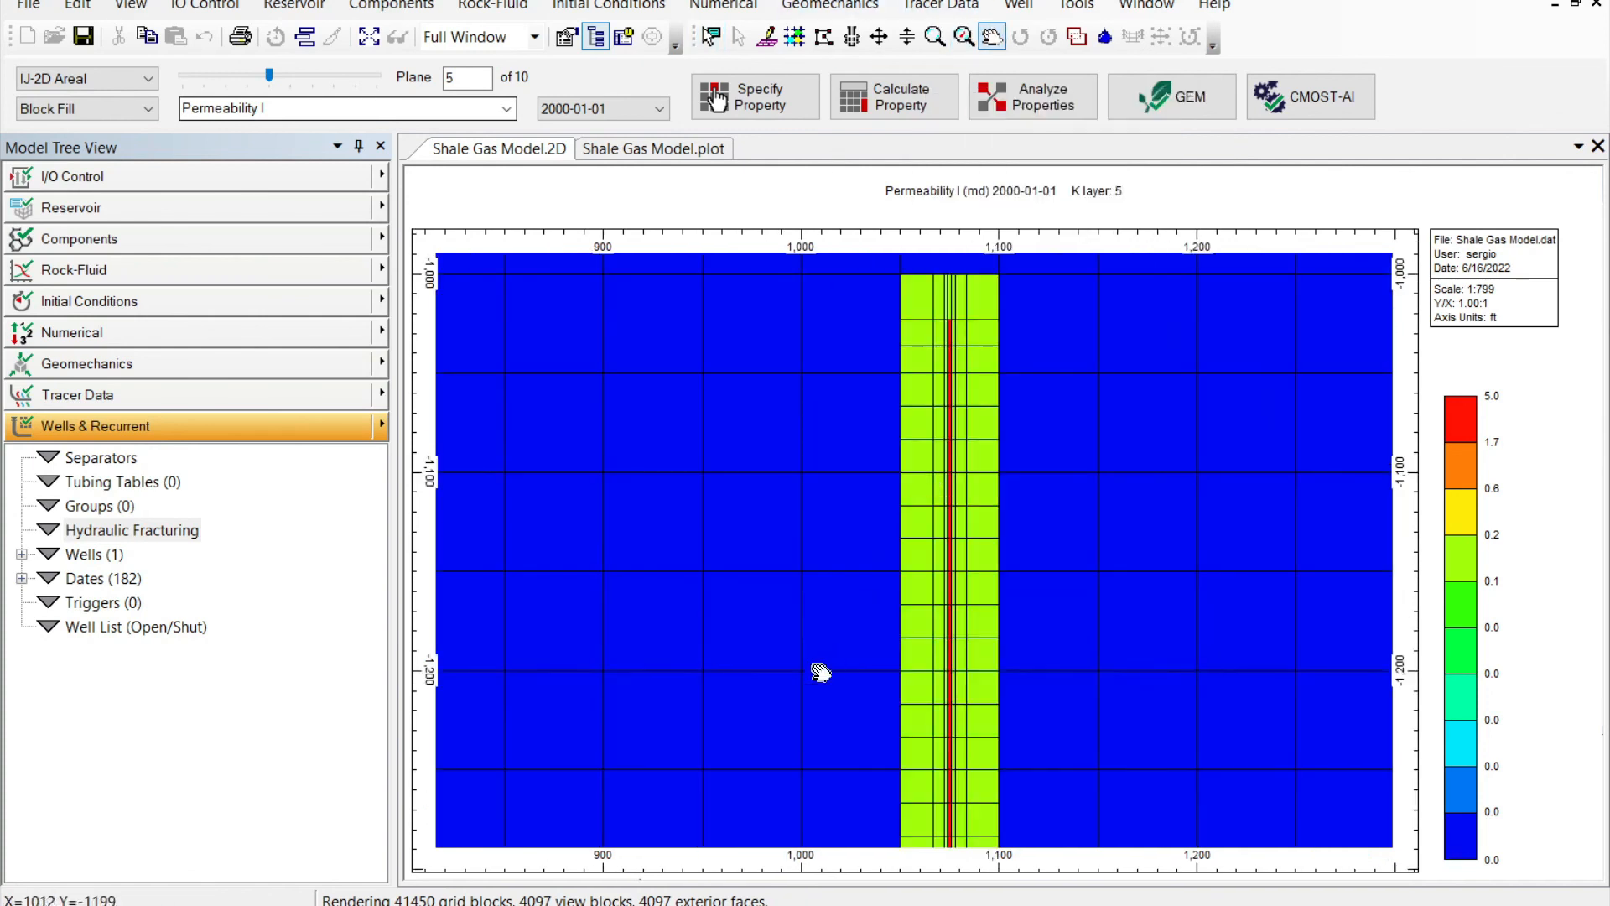
left_click_drag(973, 711, 958, 500)
left_click_drag(947, 743, 906, 531)
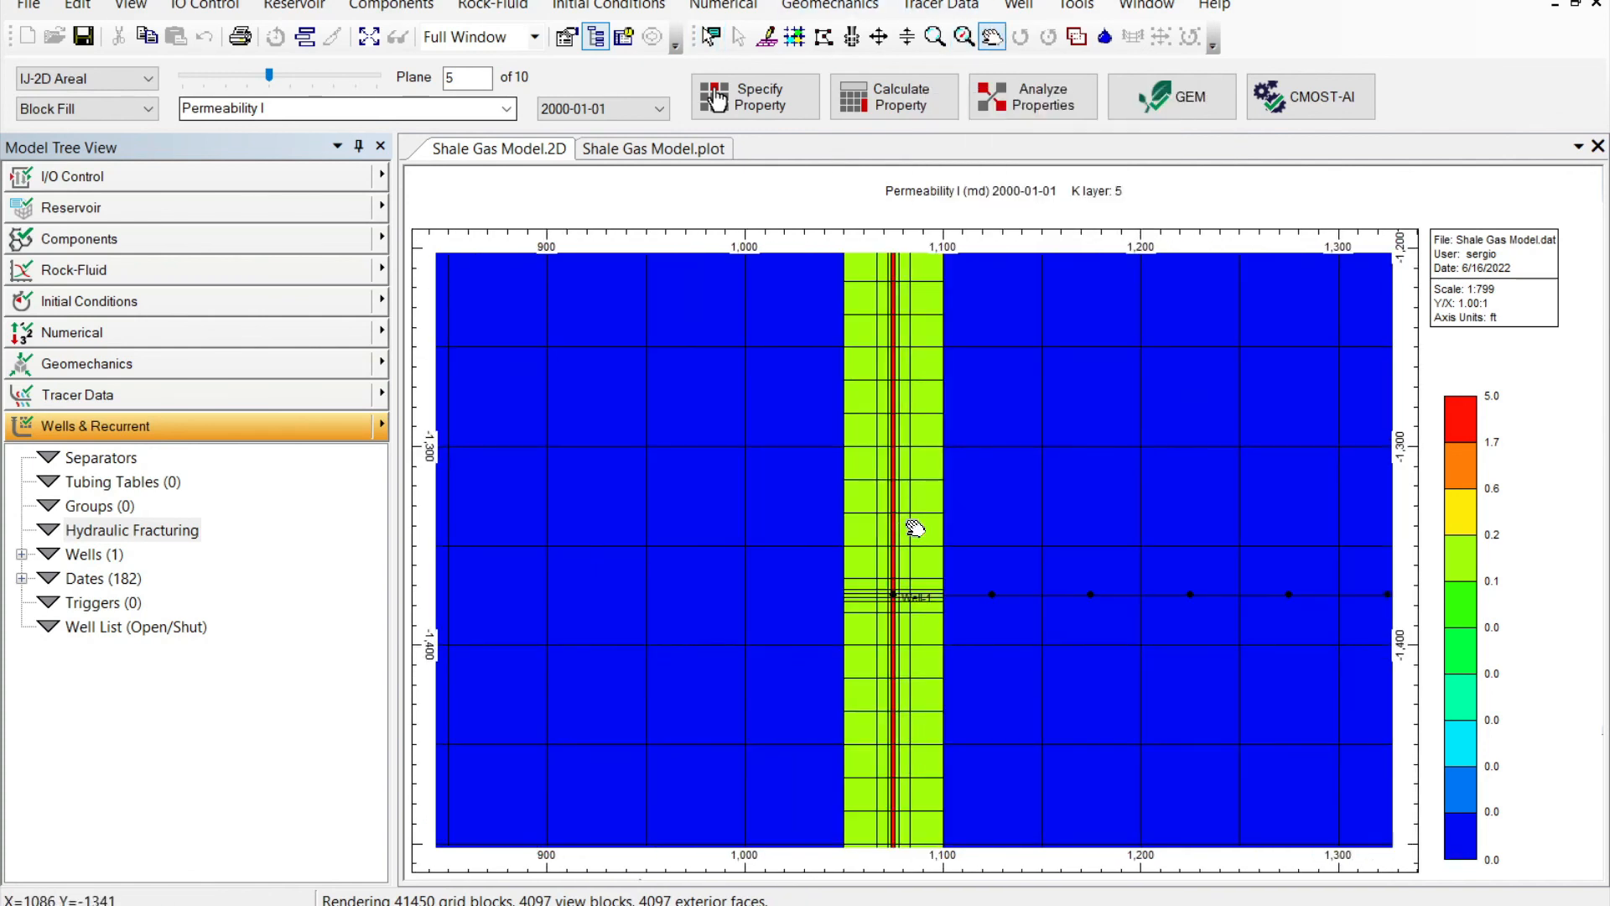